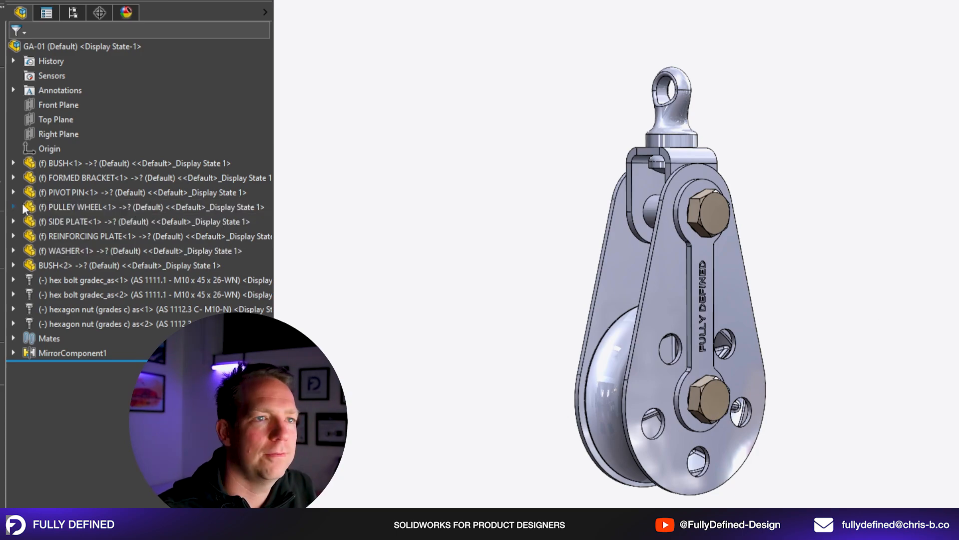
Expand the bush, formed bracket and pivot pin components of the GA-01 assembly and highlight the bush in the model.
left_click(14, 164)
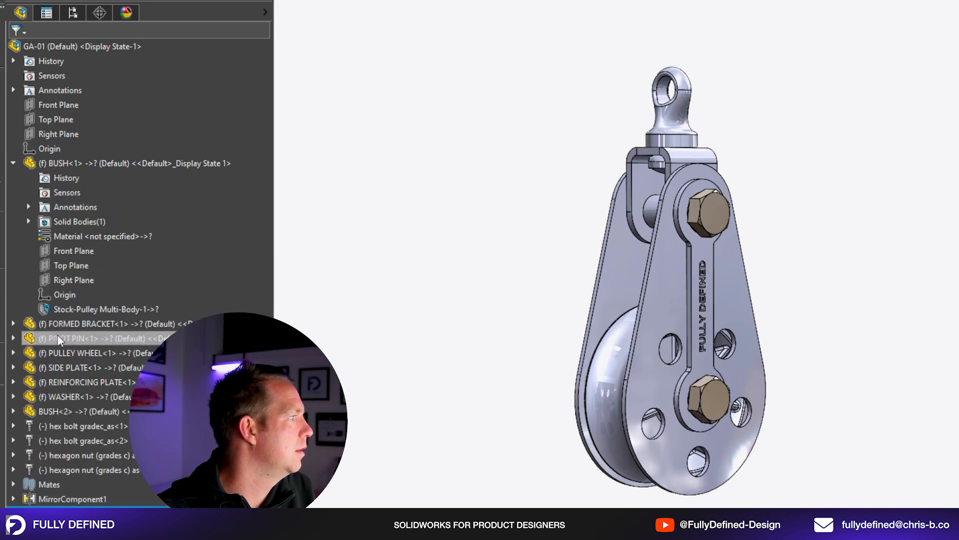
left_click(13, 324)
left_click(13, 484)
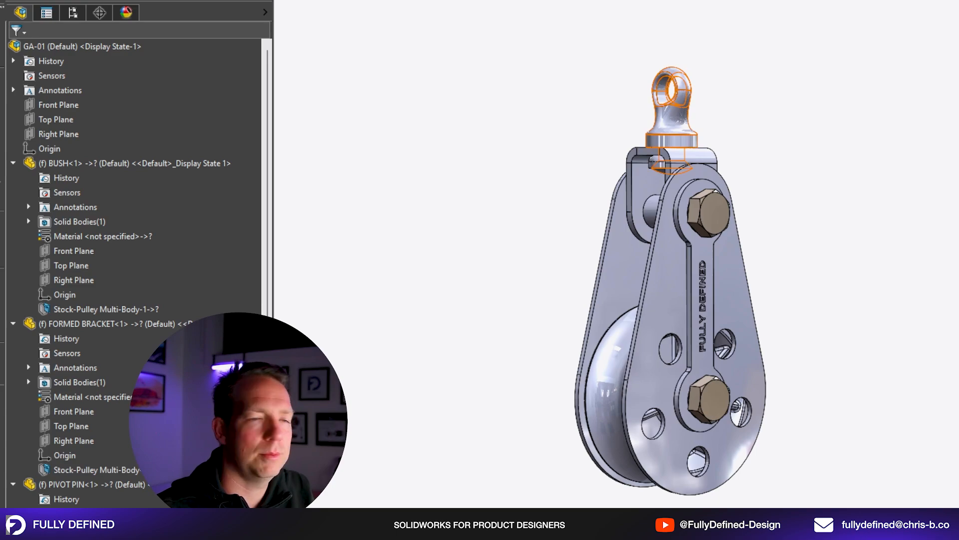
left_click(150, 163)
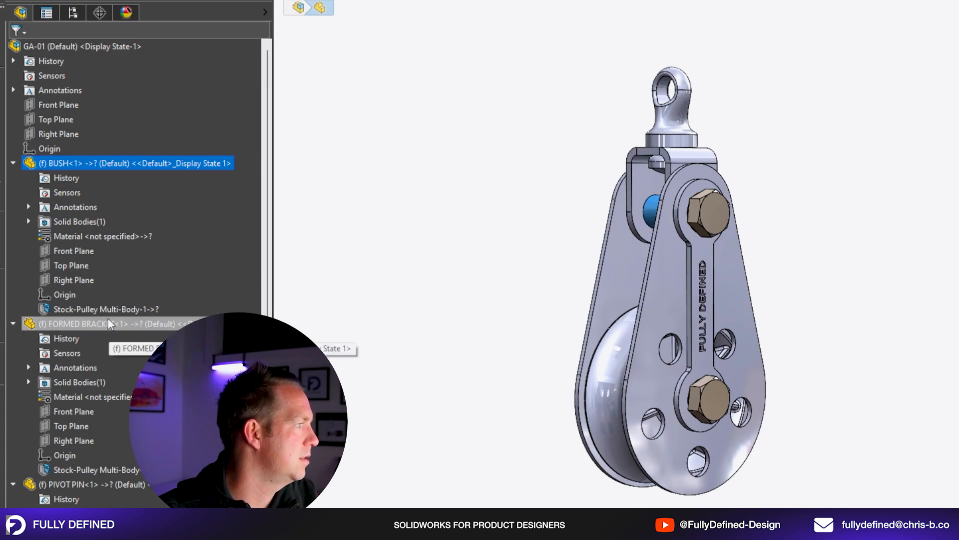
left_click(415, 268)
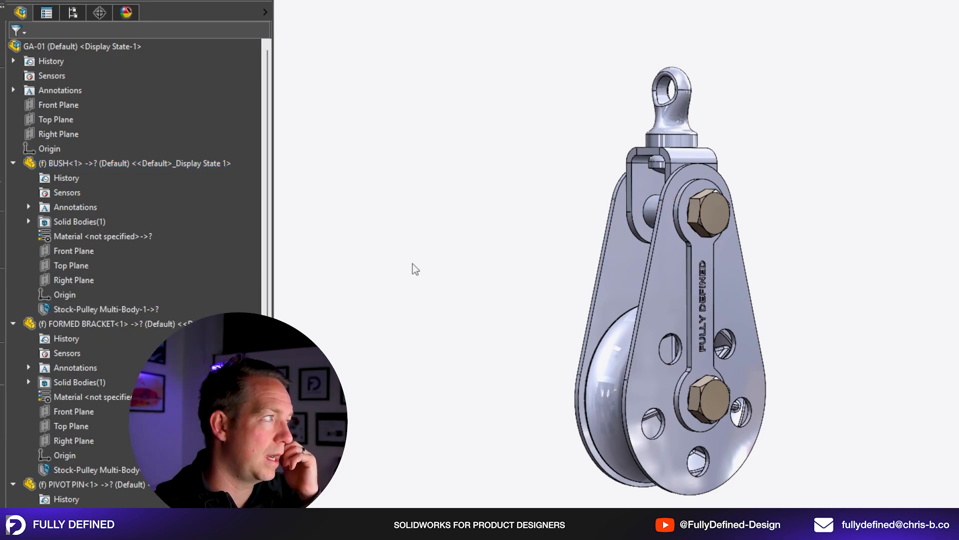
Open the BUSH component as its own part to view its feature tree, then return to the assembly.
left_click(103, 163)
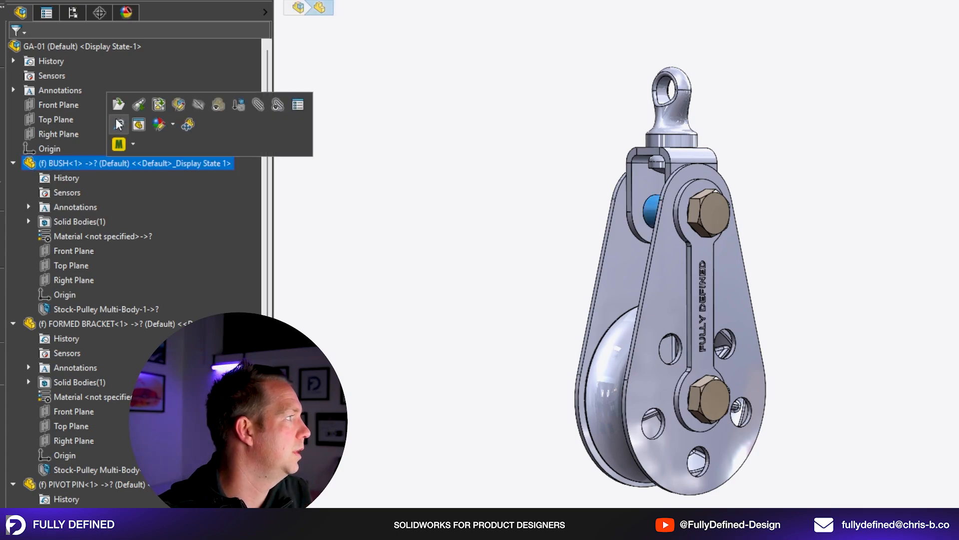
left_click(118, 104)
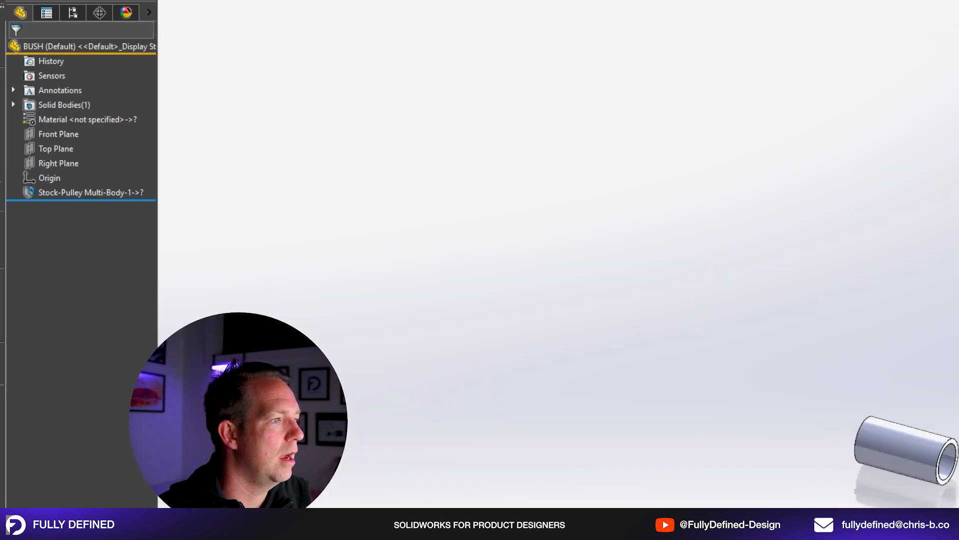
scroll(907, 430, "down", 3)
key("ctrl+Tab")
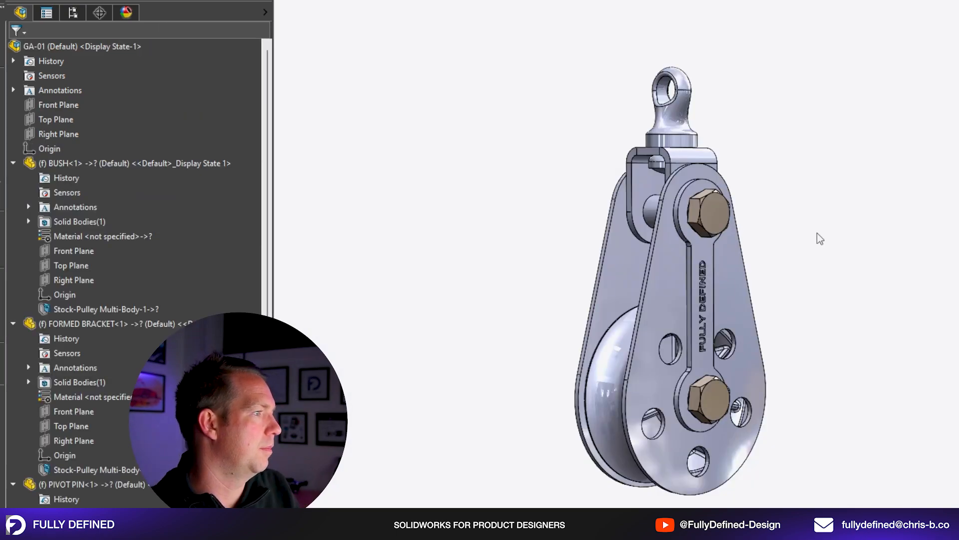
Open the FORMED BRACKET component as its own part, examine its sheet-metal features, and return to the assembly.
left_click(129, 324)
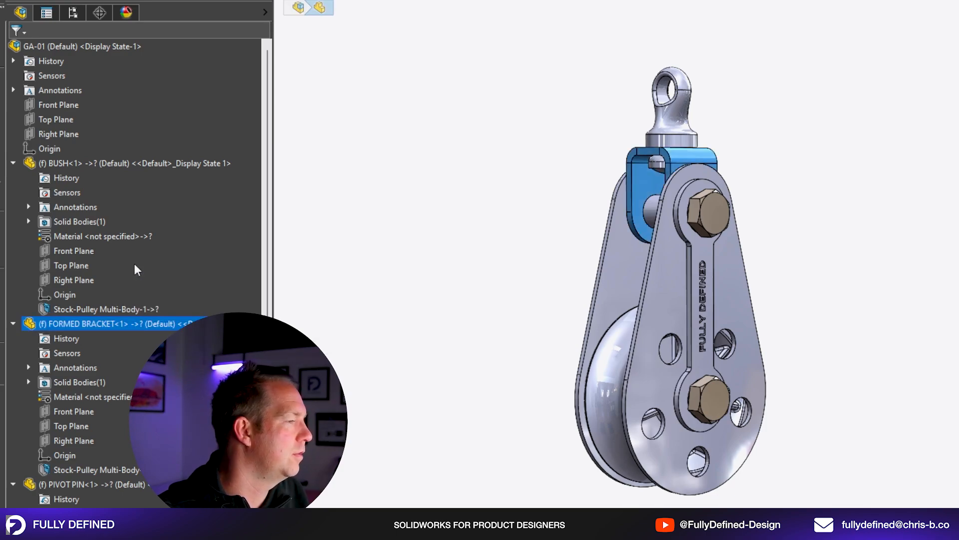
left_click(135, 264)
scroll(809, 382, "up", 2)
scroll(929, 495, "down", 2)
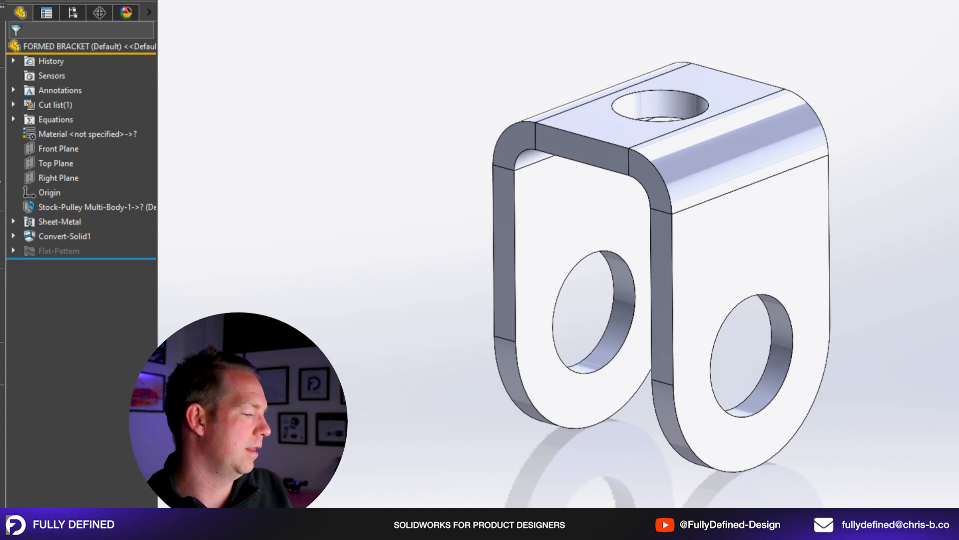
key("ctrl+Tab")
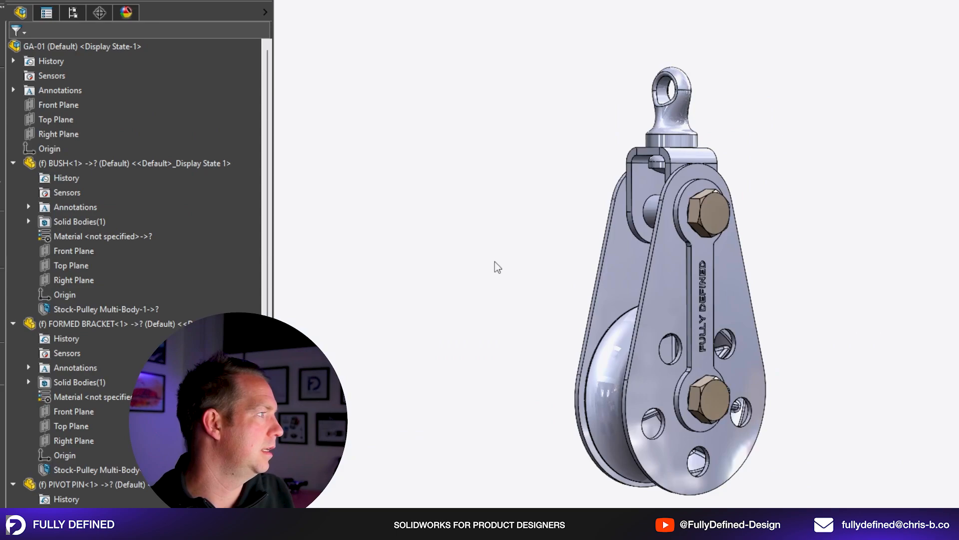
Open the PIVOT PIN component as its own part and examine its geometry up close.
left_click(672, 119)
left_click(688, 94)
scroll(894, 301, "down", 4)
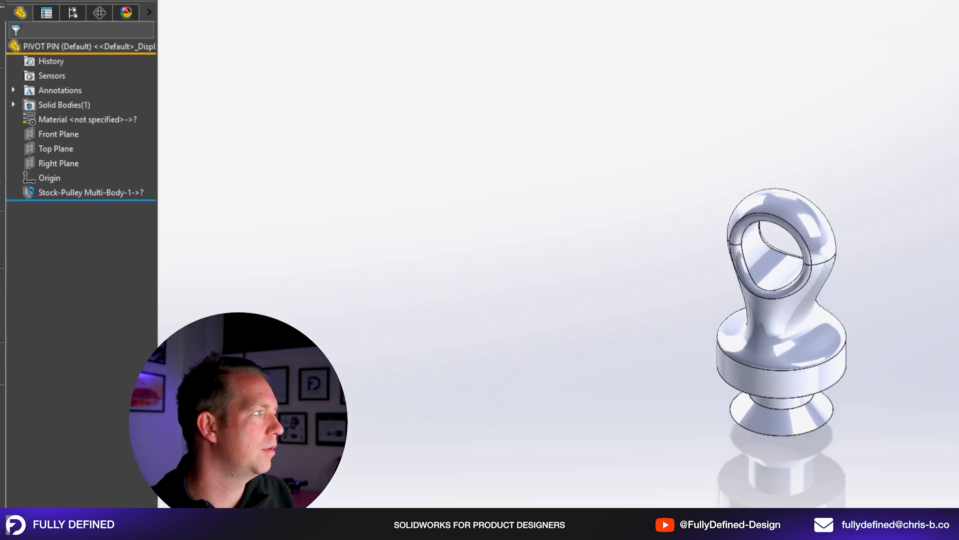
scroll(879, 329, "down", 3)
middle_click_drag(901, 346, 904, 261)
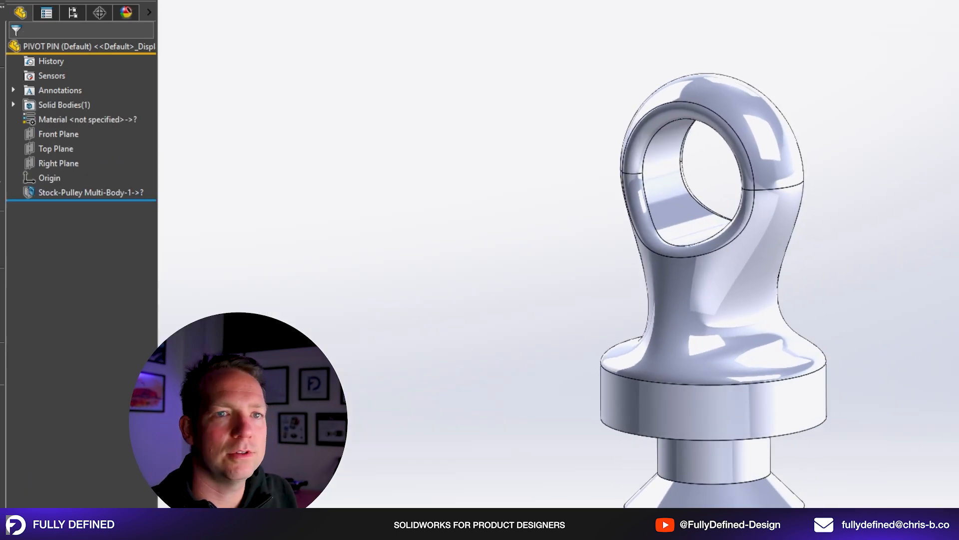
scroll(914, 367, "up", 2)
scroll(930, 409, "down", 1)
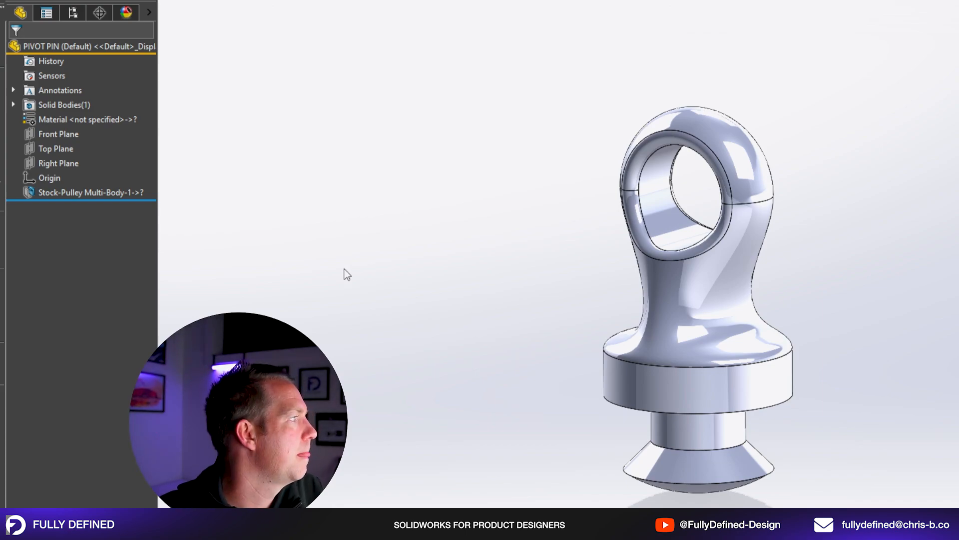
Open the pivot pin's Stock-Pulley Multi-Body feature in context and examine the solid bodies of the source multi-body part.
left_click(104, 198)
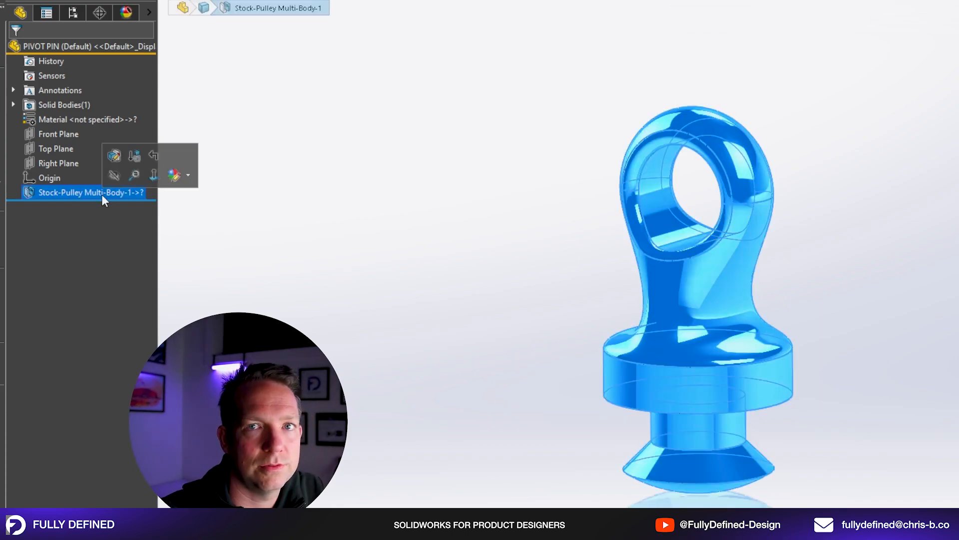
left_click(358, 351)
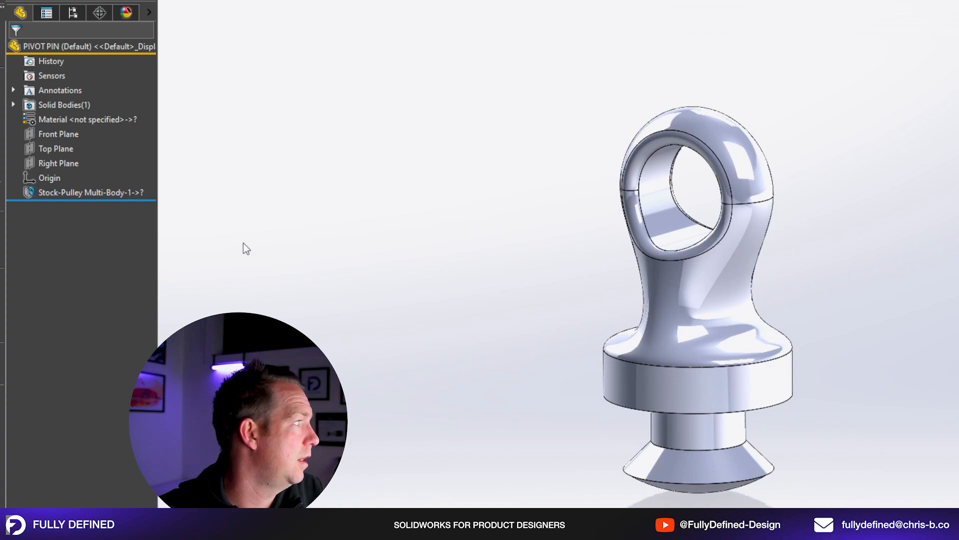
right_click(109, 192)
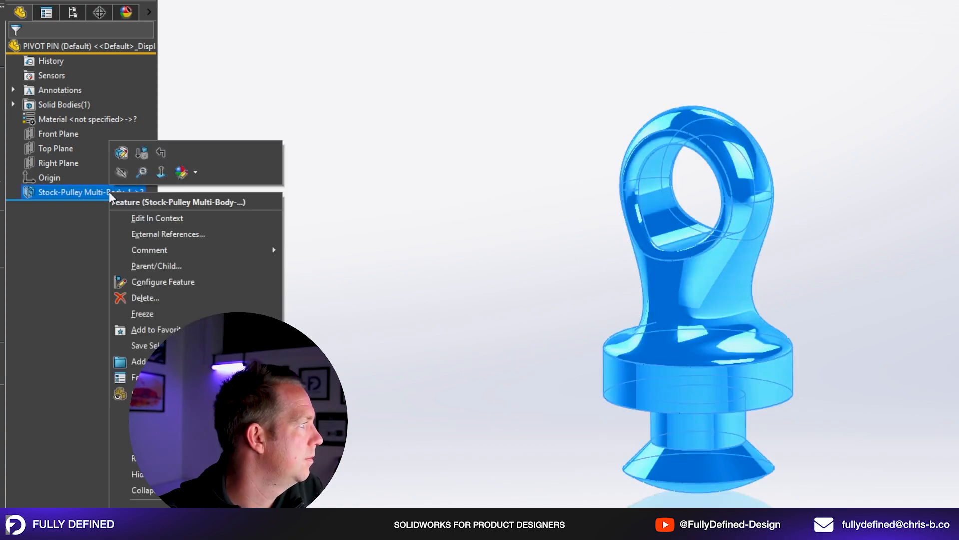
left_click(156, 218)
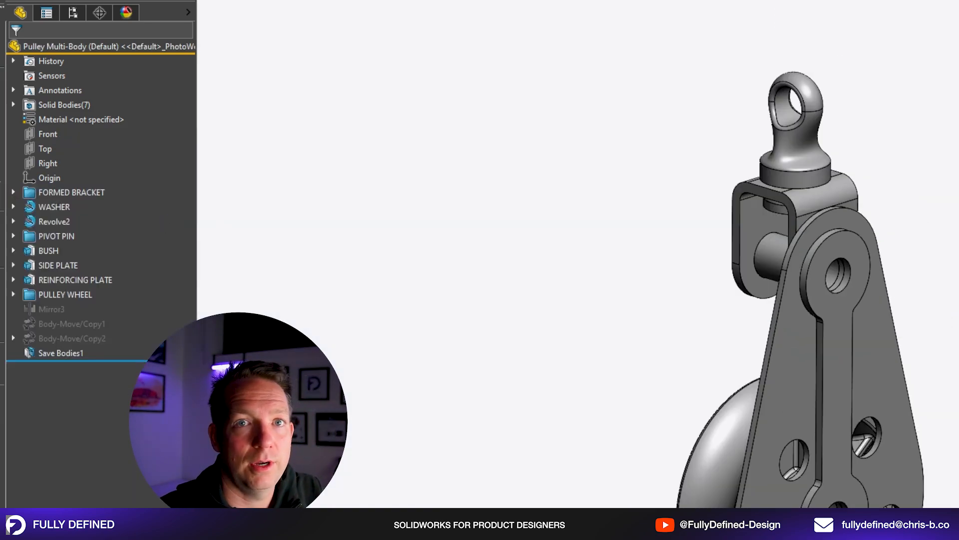
key("f")
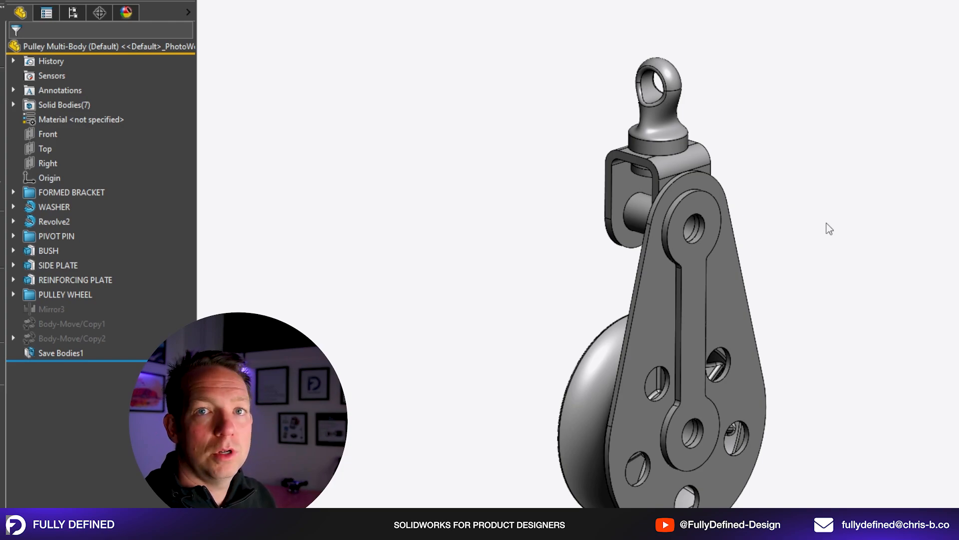
left_click(14, 104)
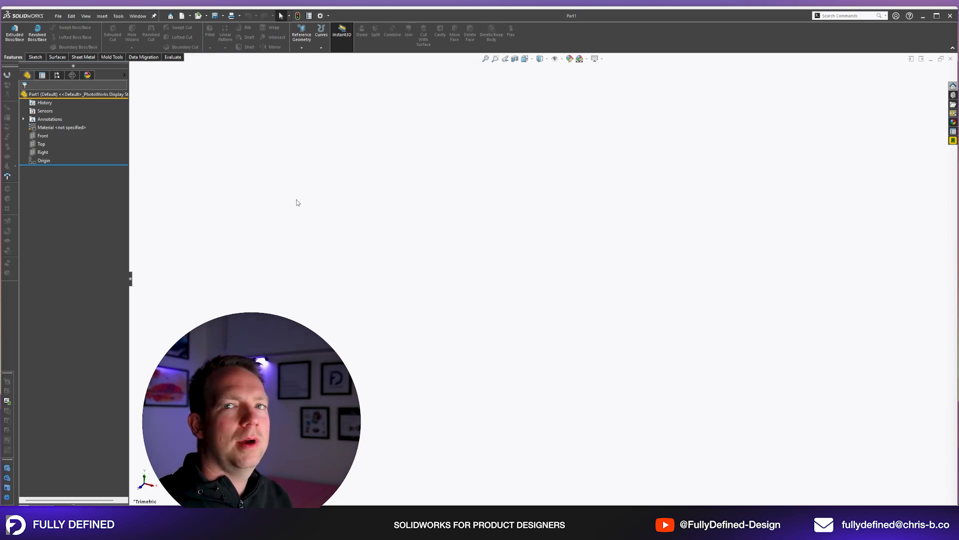
Preview the Front and Top reference planes of the new empty part.
left_click(42, 136)
scroll(711, 328, "up", 4)
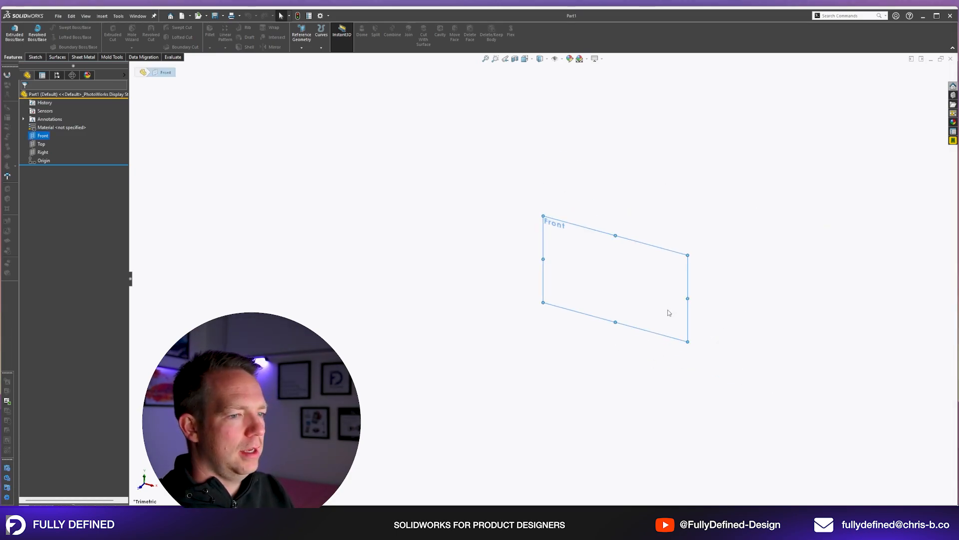
scroll(667, 311, "down", 5)
left_click(799, 270)
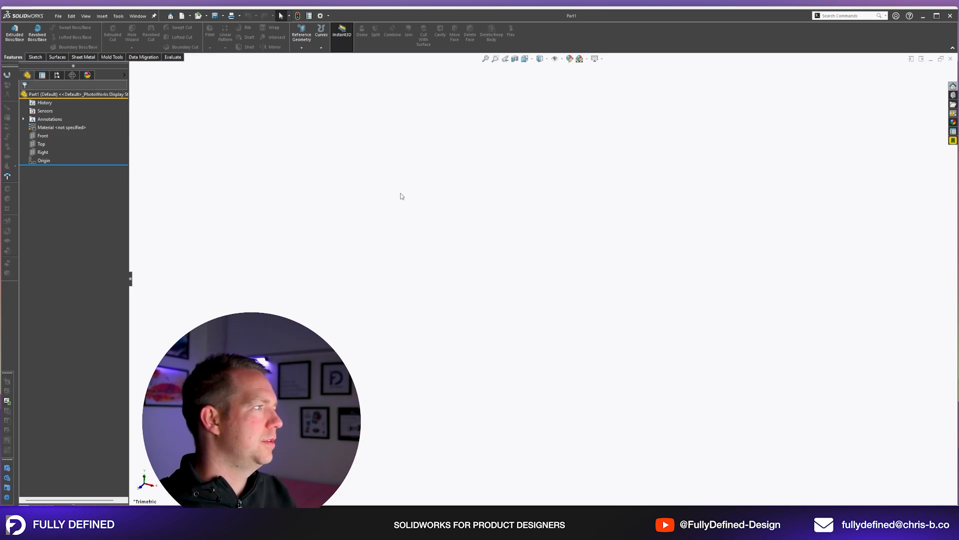
left_click(40, 145)
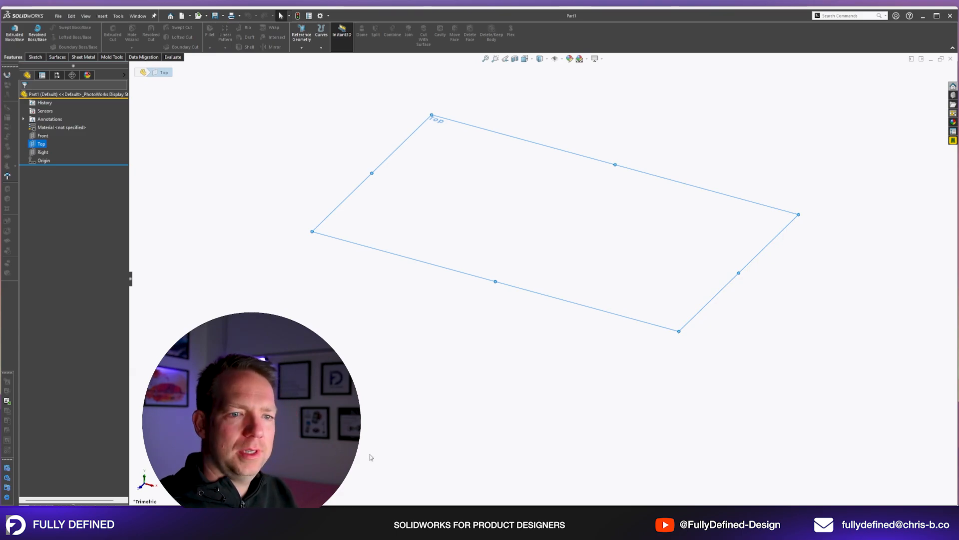
left_click(269, 279)
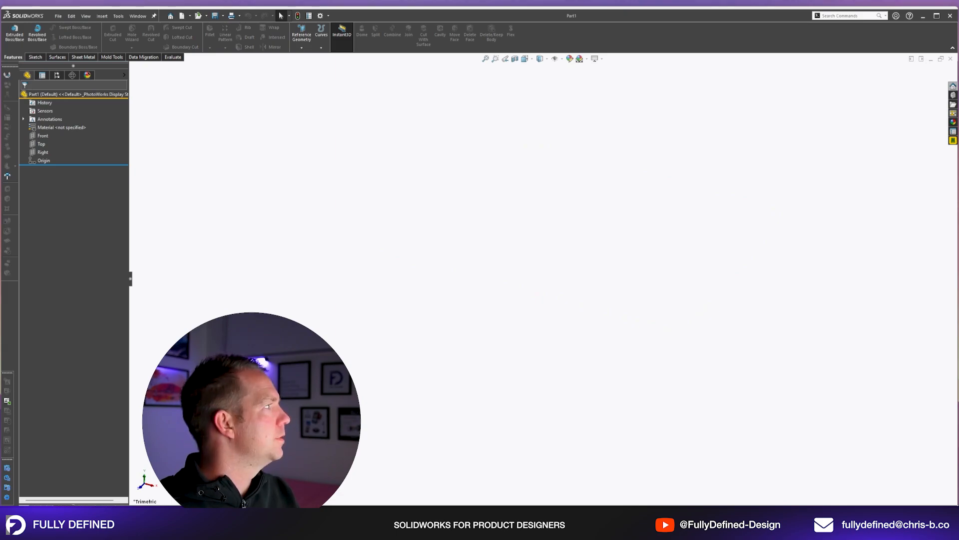
Bring up the Pulley HD Drawing Set PDF, widen its window and reposition it beside the feature tree.
left_click(7, 107)
scroll(464, 252, "up", 4)
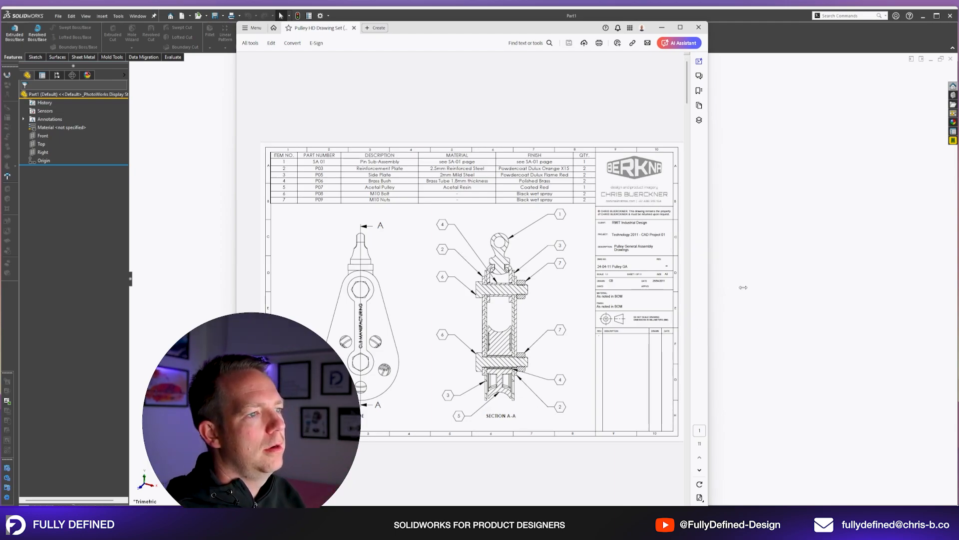
left_click_drag(707, 288, 814, 282)
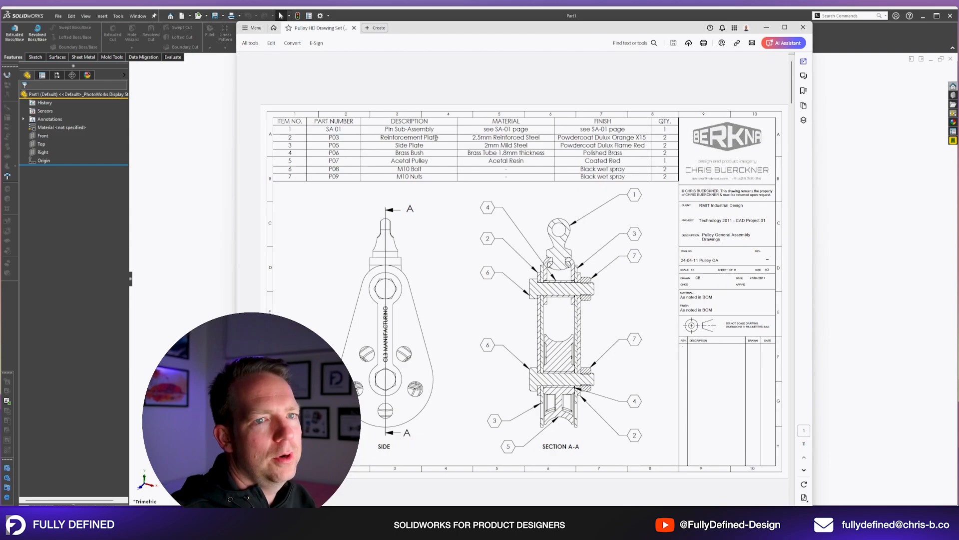
mouse_move(553, 30)
left_mouse_down()
mouse_move(652, 70)
mouse_move(647, 100)
mouse_move(643, 50)
left_mouse_up()
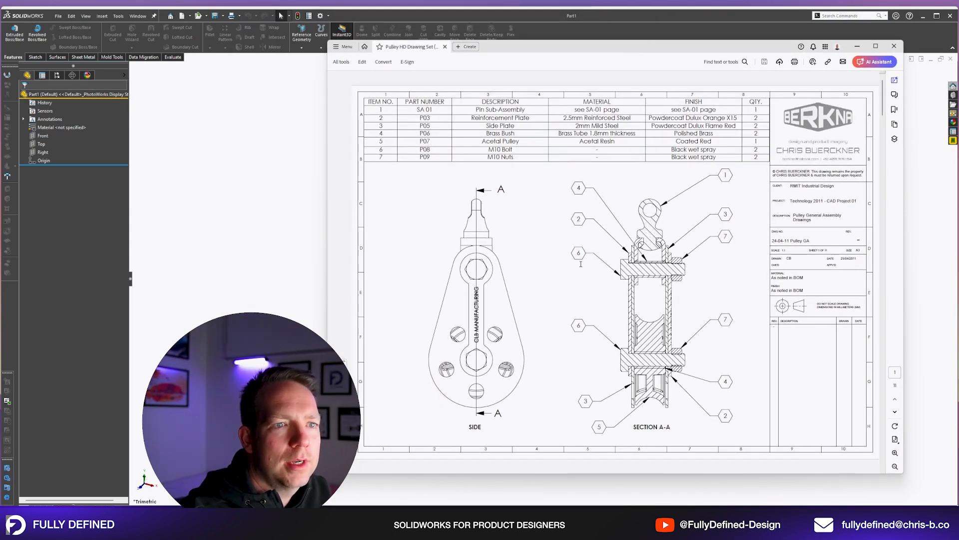
Review the general assembly, pin sub-assembly and pivot pin sheets of the drawing set, then move the PDF off the modelling area.
scroll(581, 261, "down", 2)
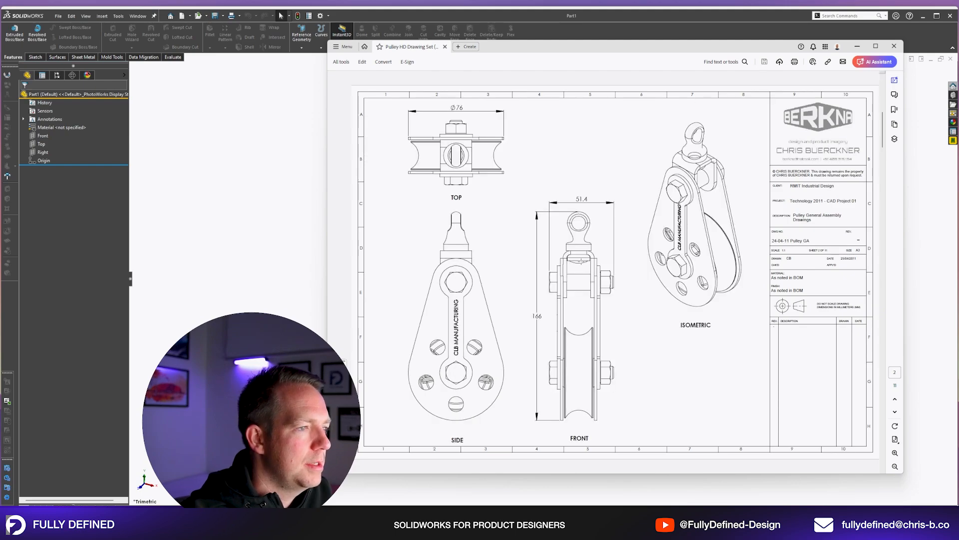
scroll(581, 261, "up", 1)
scroll(582, 261, "down", 2)
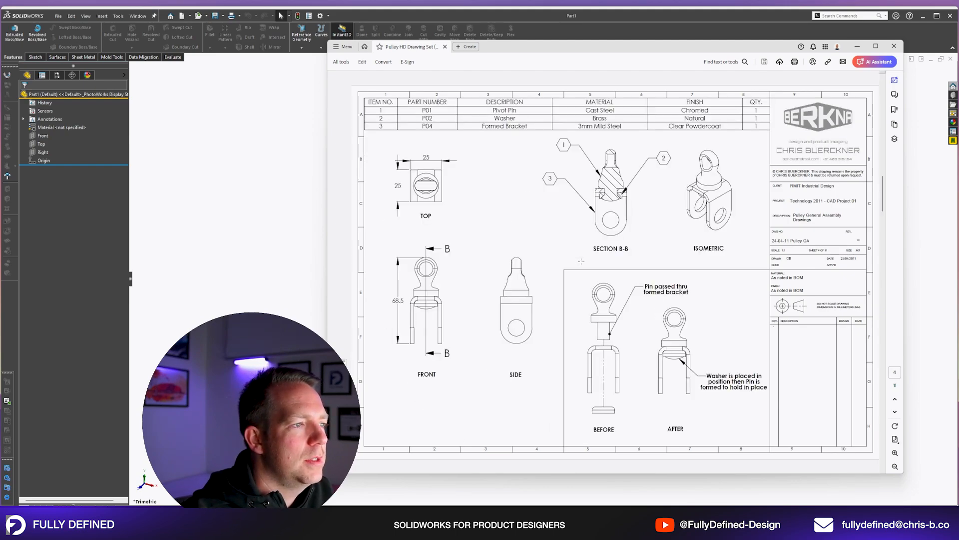
scroll(581, 261, "down", 1)
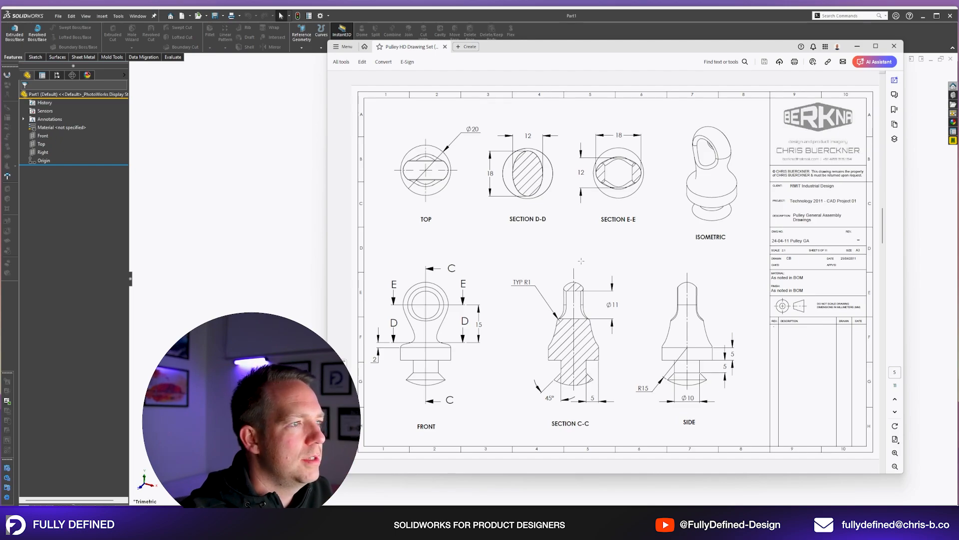
scroll(581, 260, "up", 4)
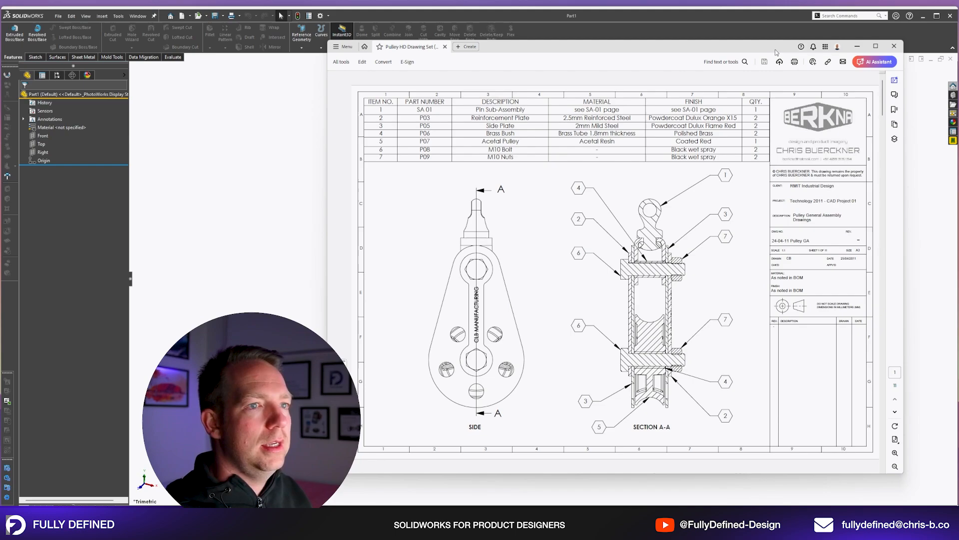
left_click_drag(776, 50, 958, 95)
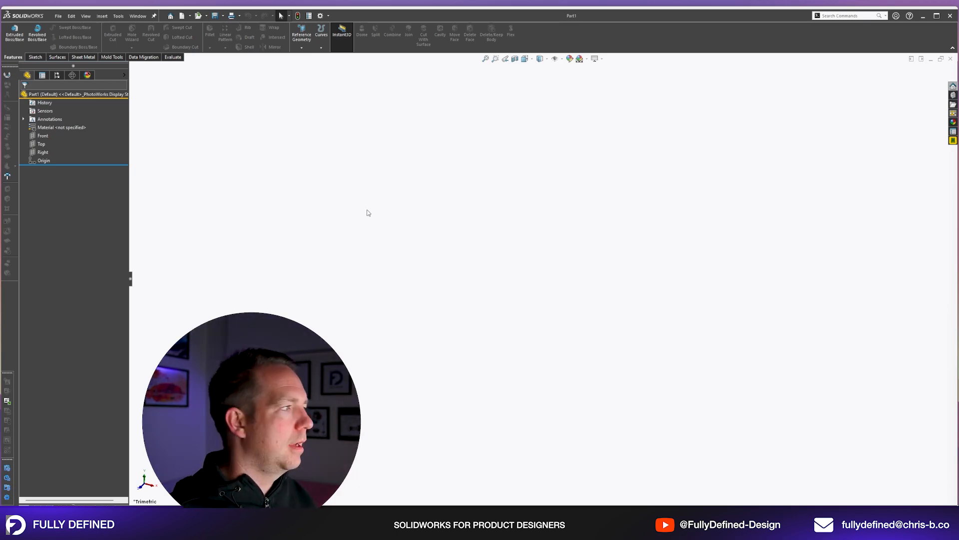
left_click(41, 144)
left_click(48, 137)
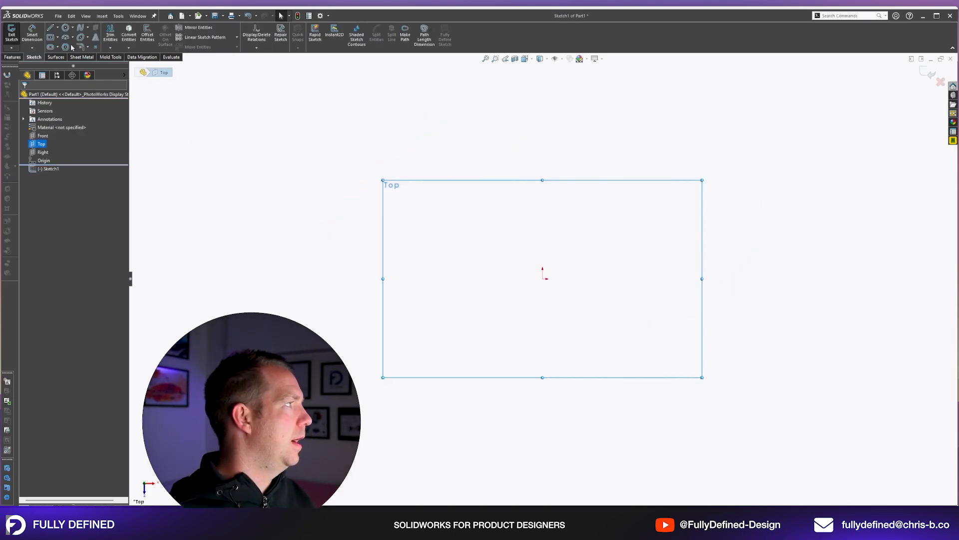
left_click(940, 81)
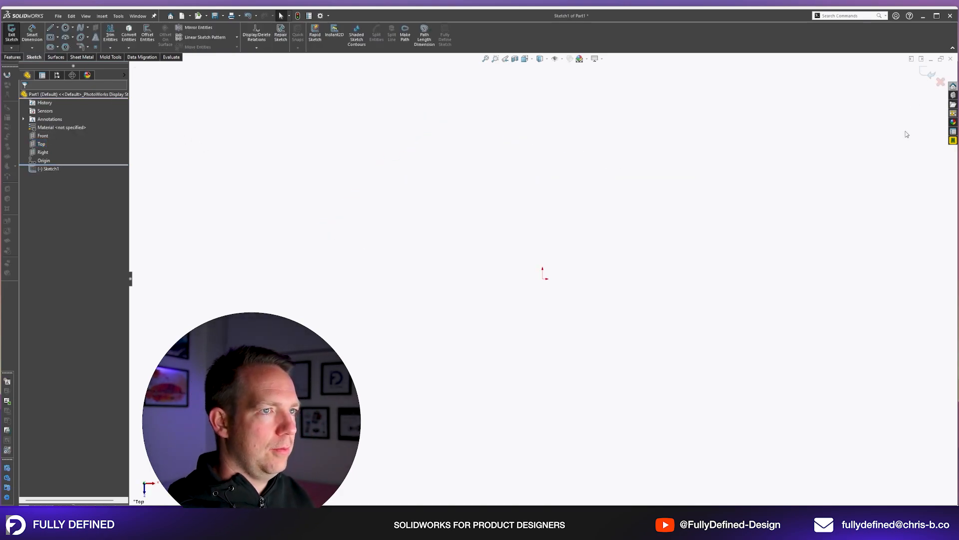
Start a sketch on the Front plane and draw a corner rectangle below the origin, its upper edge level with the origin.
left_click(43, 135)
left_click(46, 123)
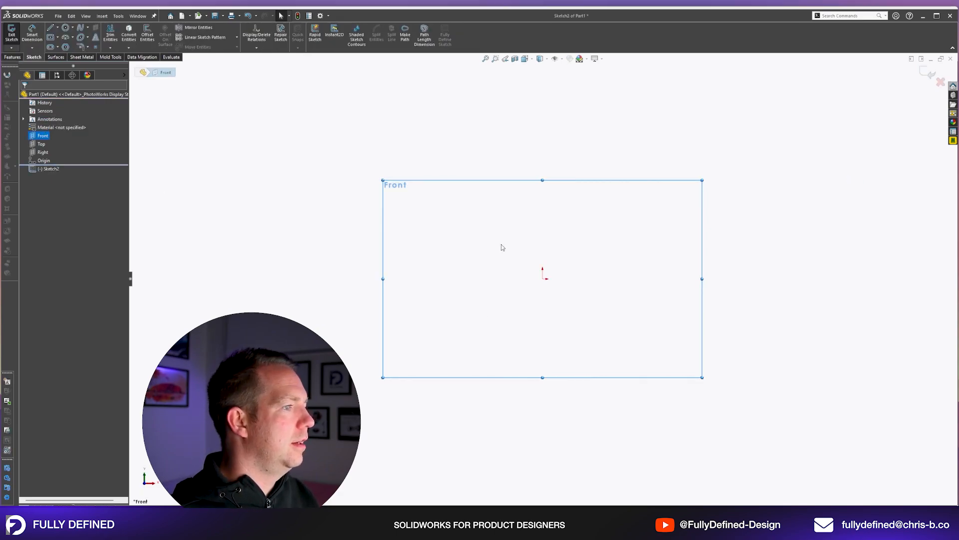
key("r")
left_click(508, 279)
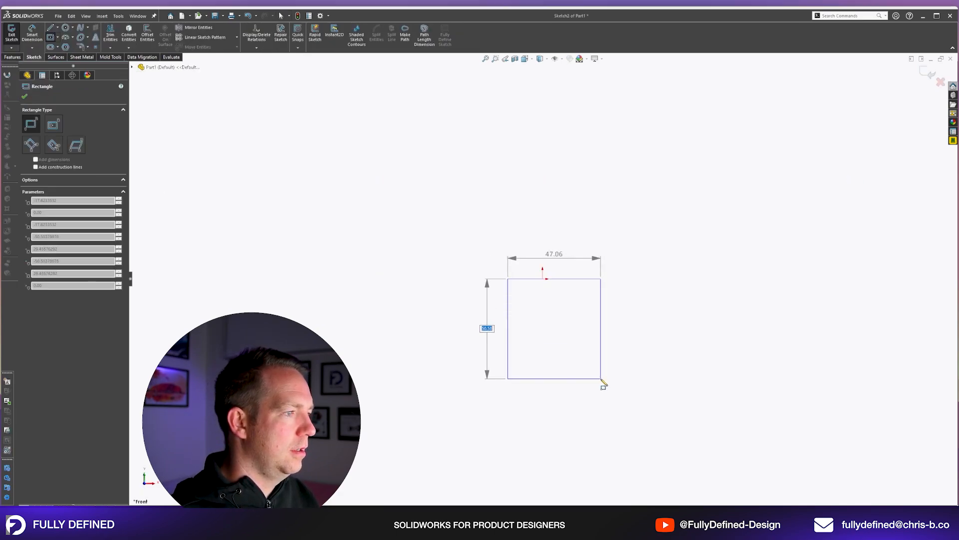
left_click(613, 402)
key("Escape")
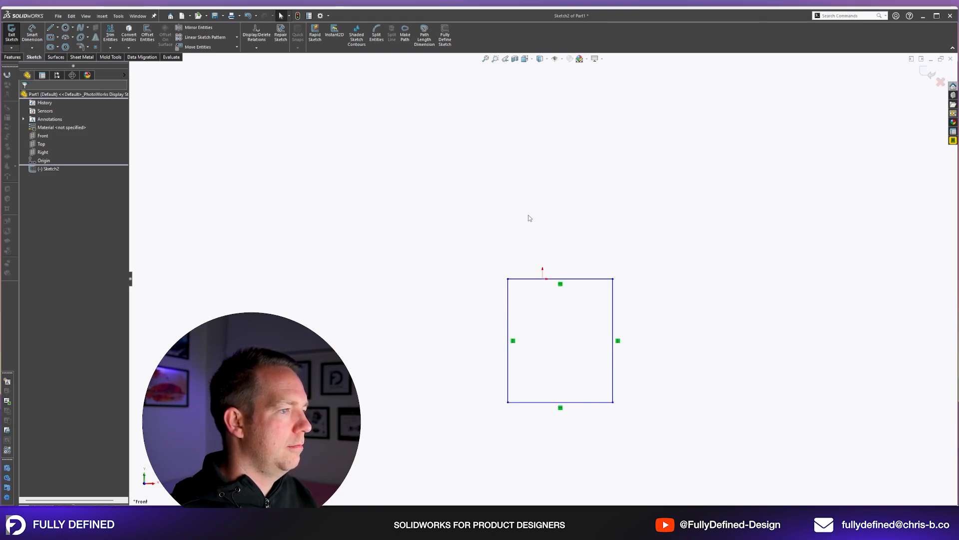
Fully define the rectangle as 25 mm wide and 37.5 mm high, upper edge centred on the origin and lower edge a construction line.
right_click(594, 281)
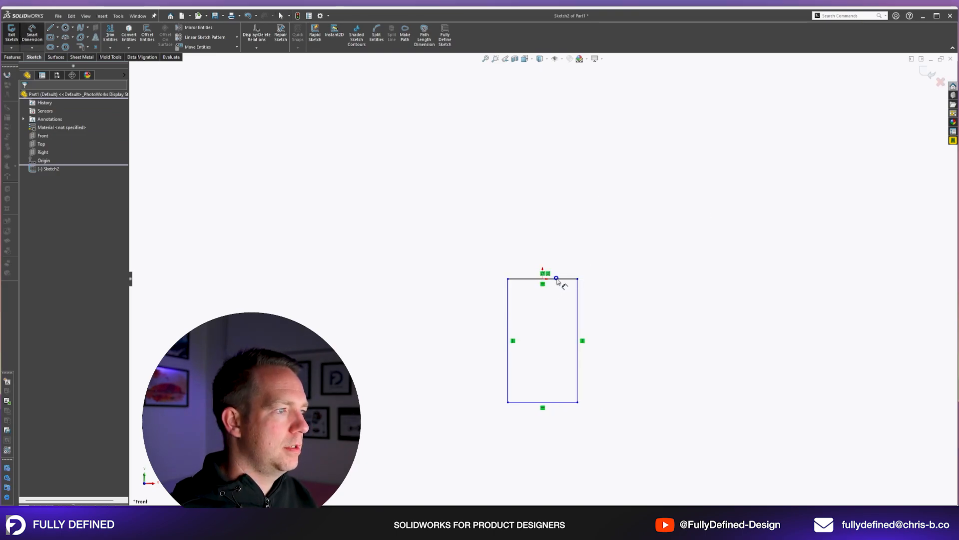
left_click(558, 279)
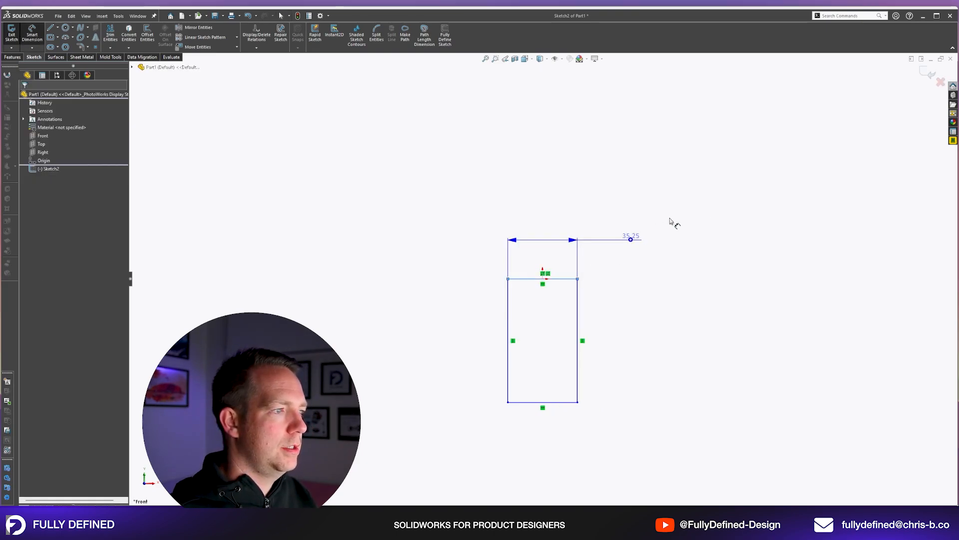
left_click(670, 220)
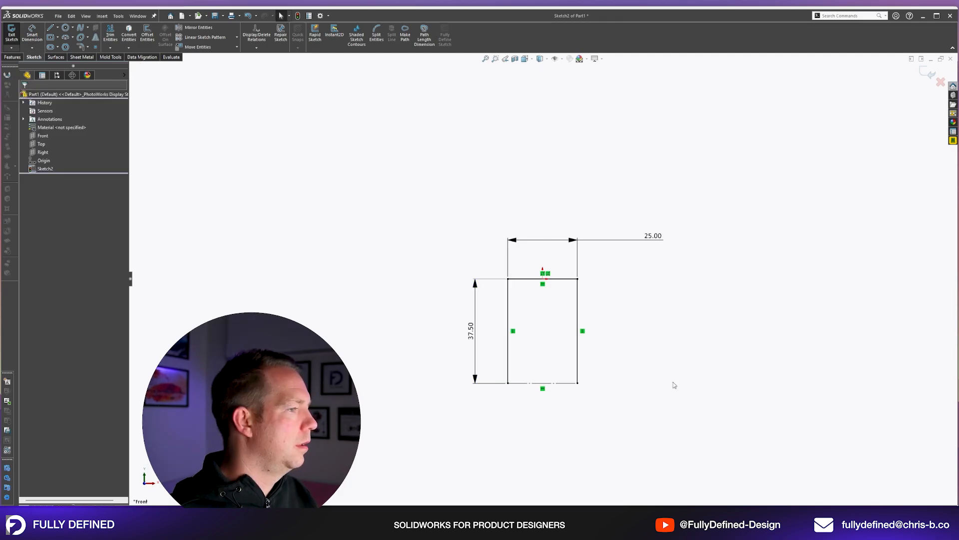
Extrude the open profile Mid Plane 25 mm as a thin feature, 3 mm thick, with auto-filleted corners of 3 mm radius.
mouse_move(652, 316)
middle_mouse_down()
mouse_move(625, 338)
mouse_move(618, 384)
middle_mouse_up()
scroll(617, 384, "down", 2)
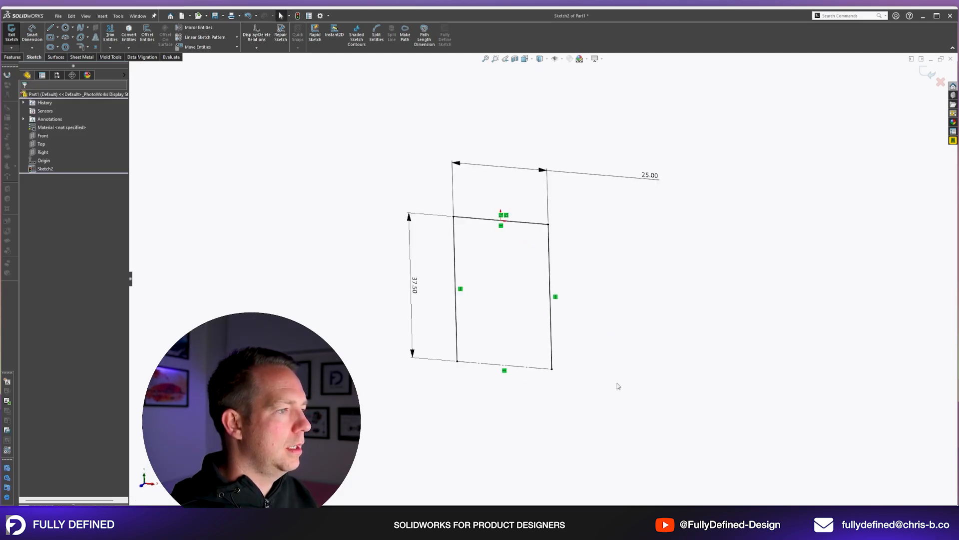
left_click(17, 58)
left_click(14, 34)
type("3")
key("Return")
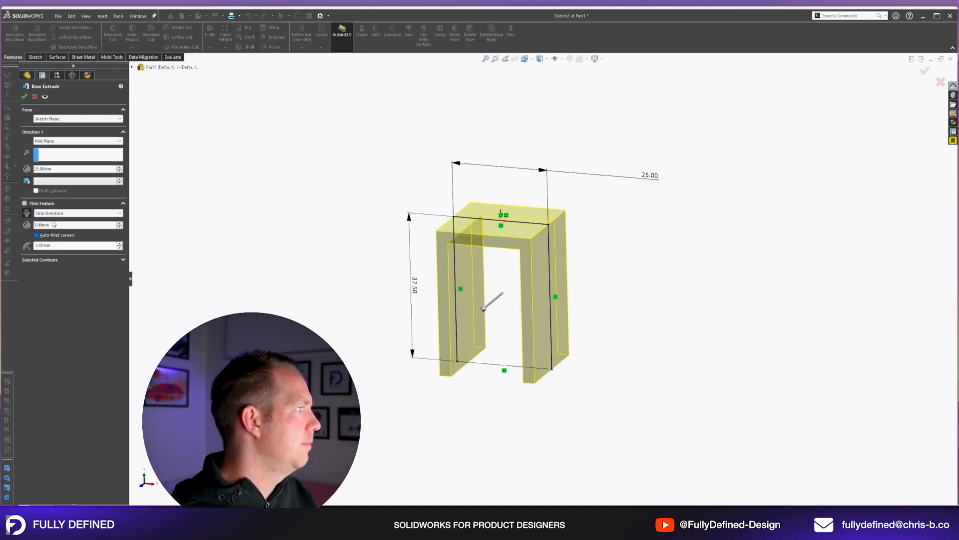
double_click(60, 245)
type("3")
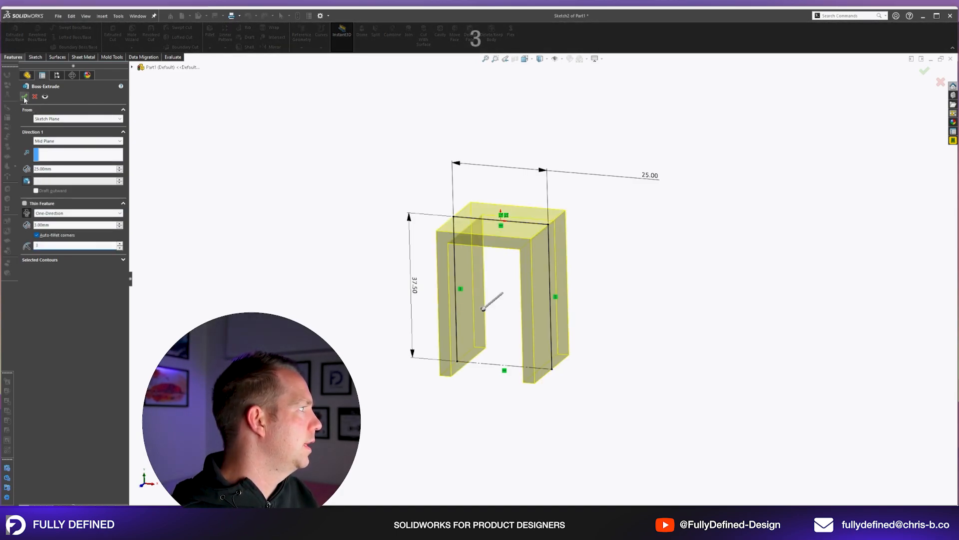
left_click(25, 96)
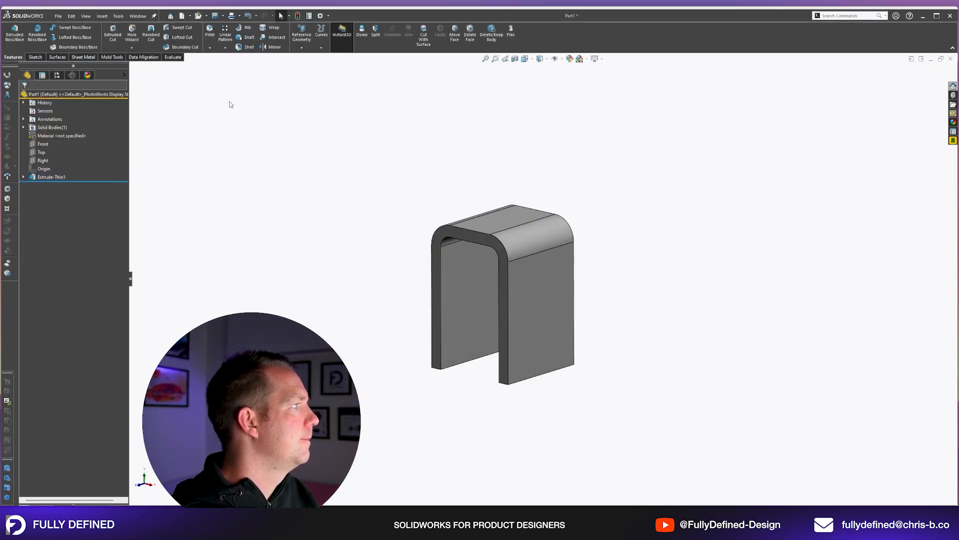
Apply a full round fillet to the free end of one bracket leg, using its two side faces and end face.
left_click(210, 38)
left_click(74, 133)
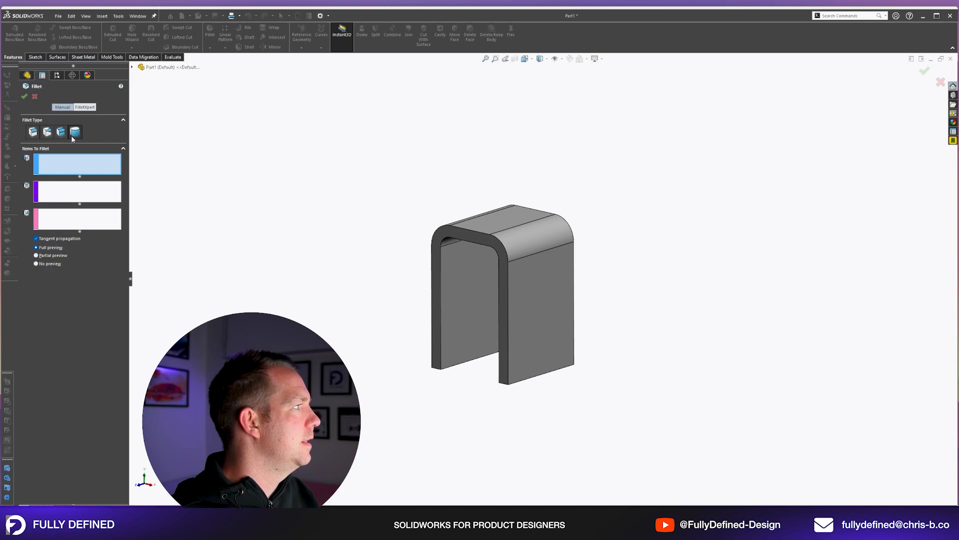
left_click(543, 305)
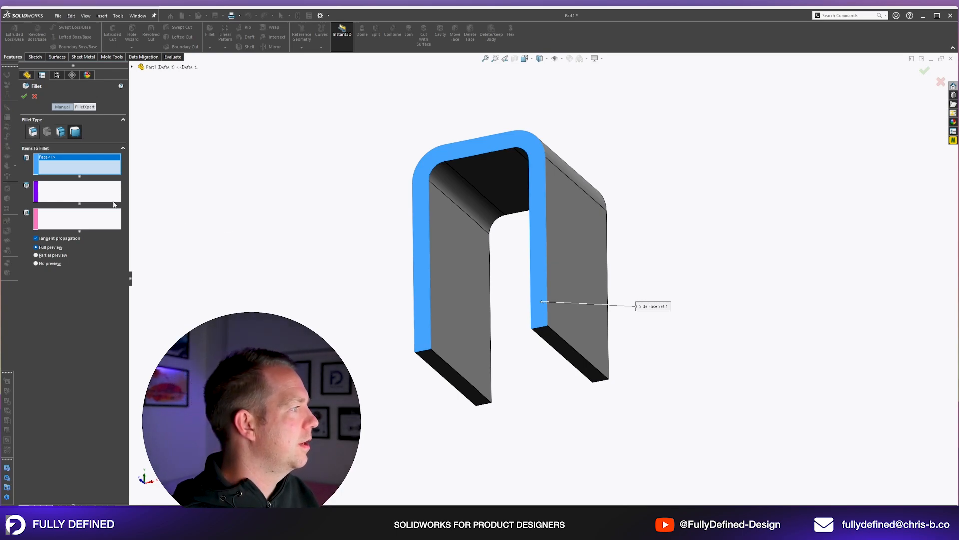
left_click(88, 200)
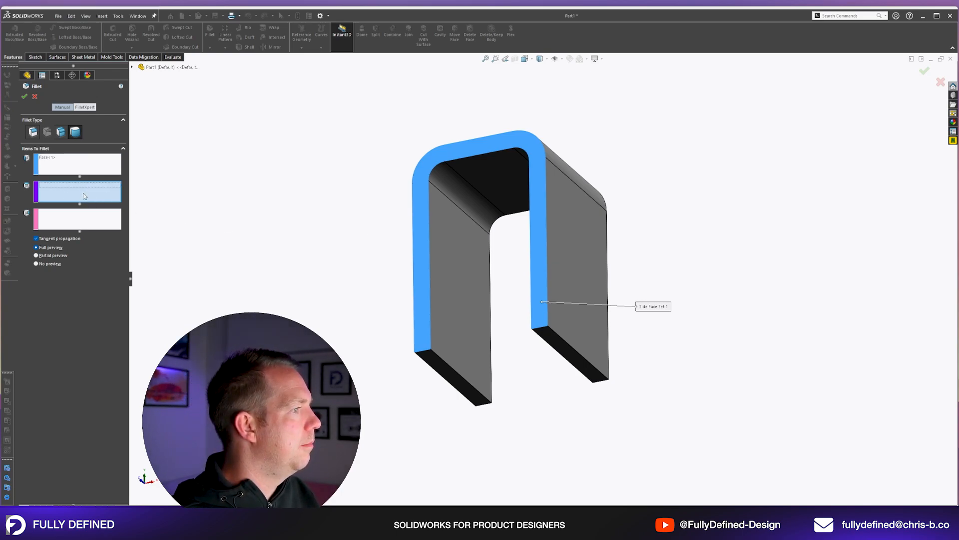
left_click(577, 356)
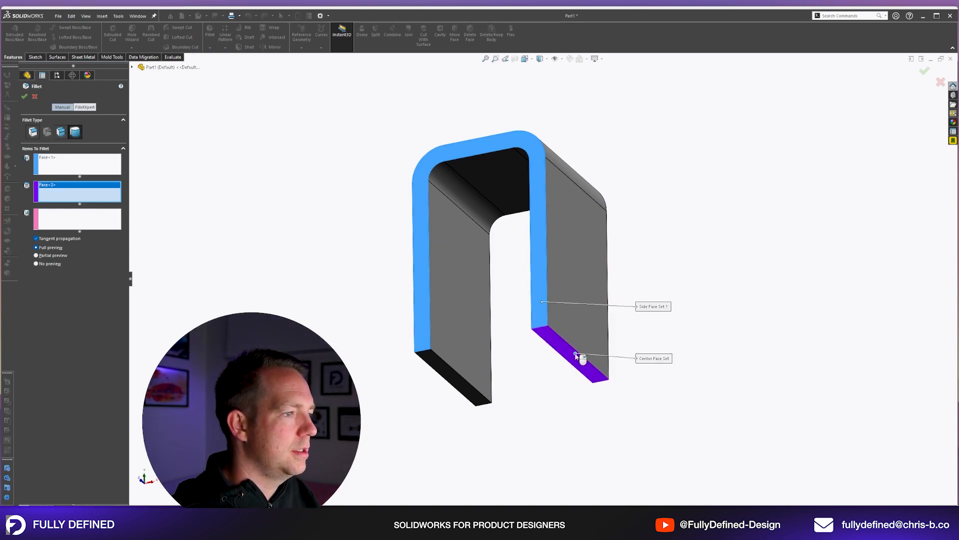
right_click(577, 355)
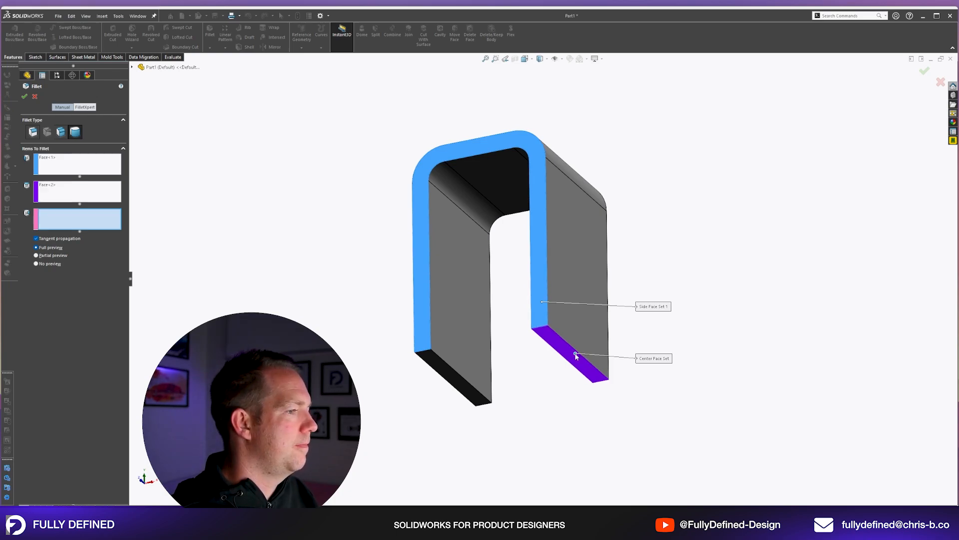
middle_click_drag(576, 355, 469, 314)
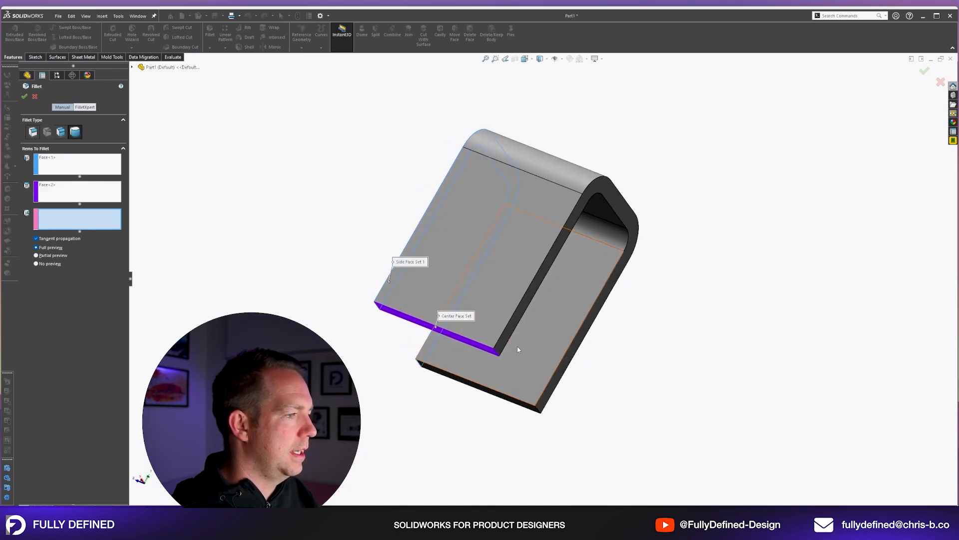
left_click(508, 338)
right_click(508, 338)
left_click(672, 341)
middle_click_drag(561, 218, 444, 379)
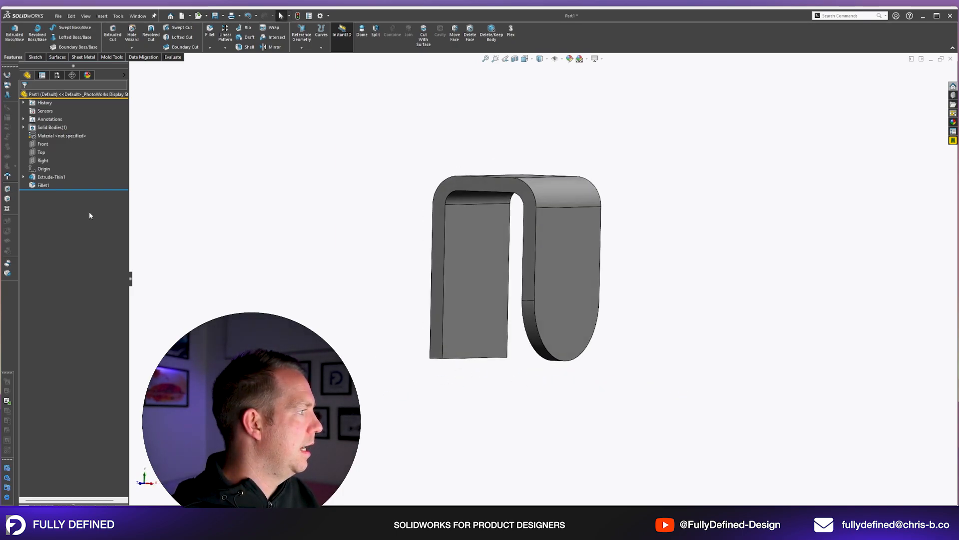
middle_click_drag(509, 343, 646, 265)
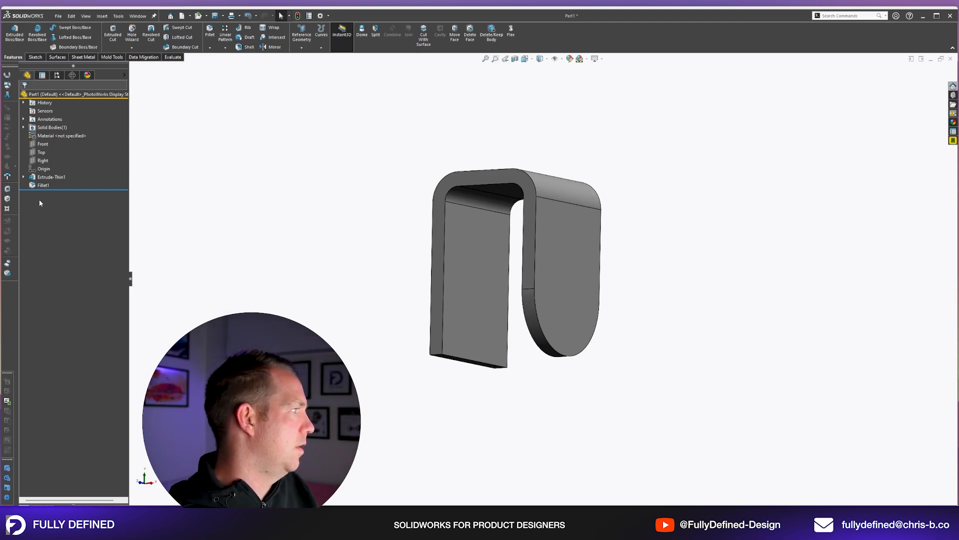
Delete the full round fillet from the bracket leg.
left_click(43, 185)
key("Delete")
key("Return")
Sketch a 13.2 mm diameter circle on the outer face of one leg, vertically aligned with the origin.
left_click(559, 253)
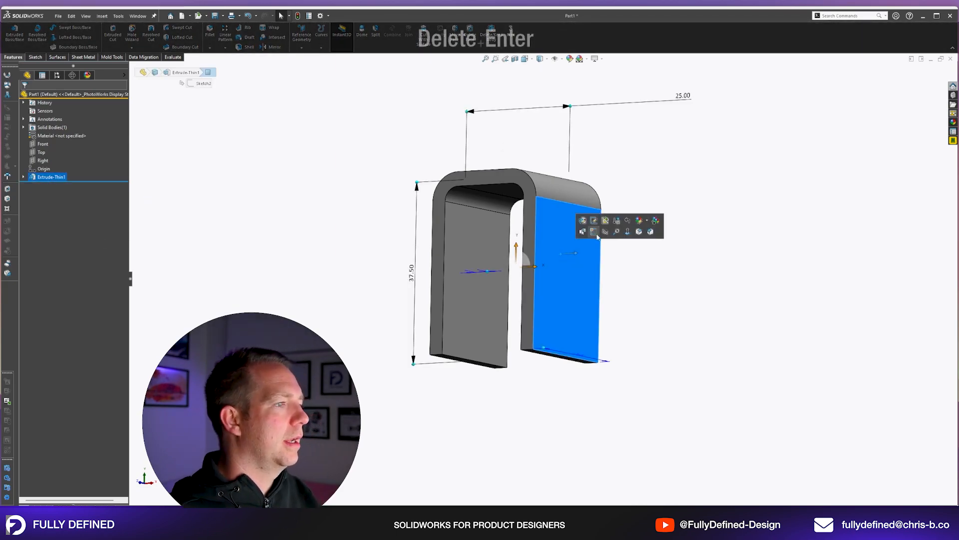
left_click(594, 232)
key("space")
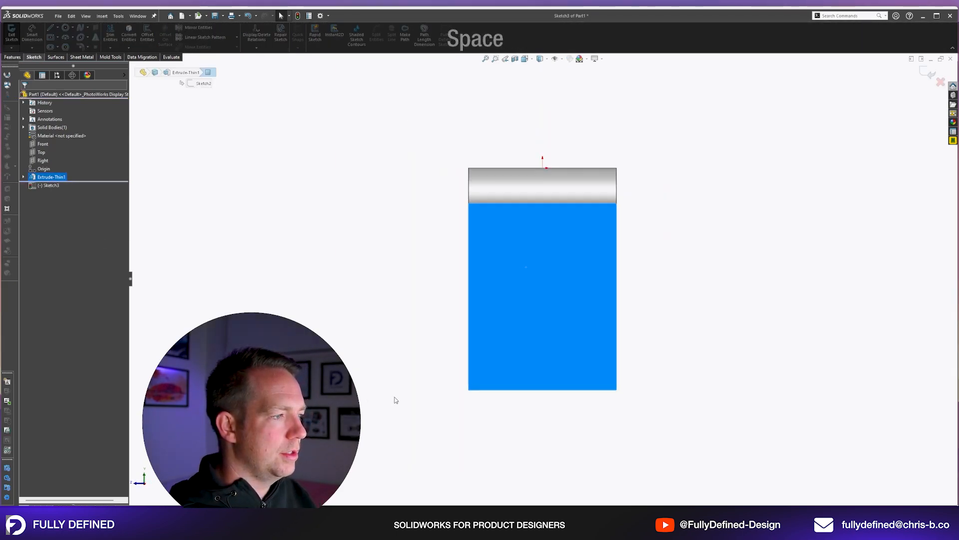
left_click(312, 321)
right_click_drag(312, 320, 623, 313)
left_click(542, 318)
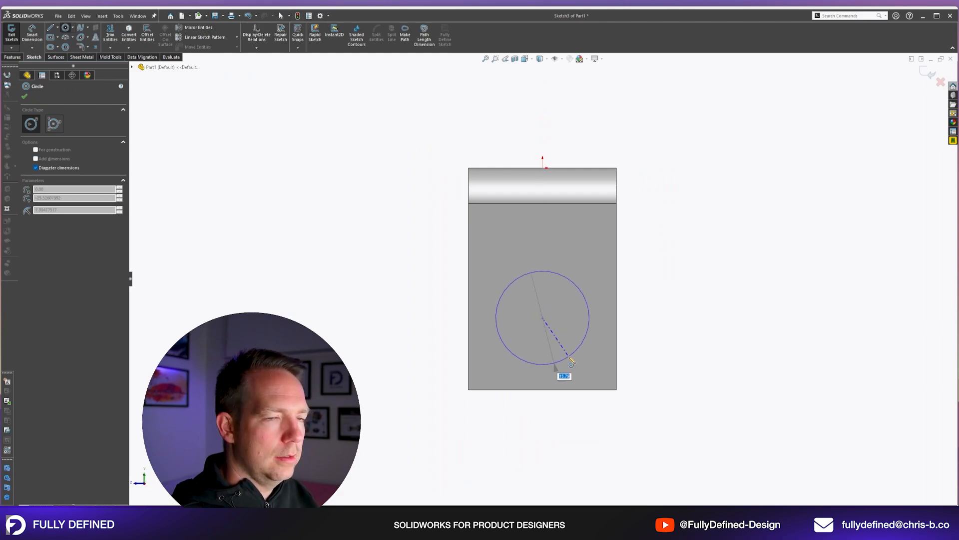
type("13.2")
key("Return")
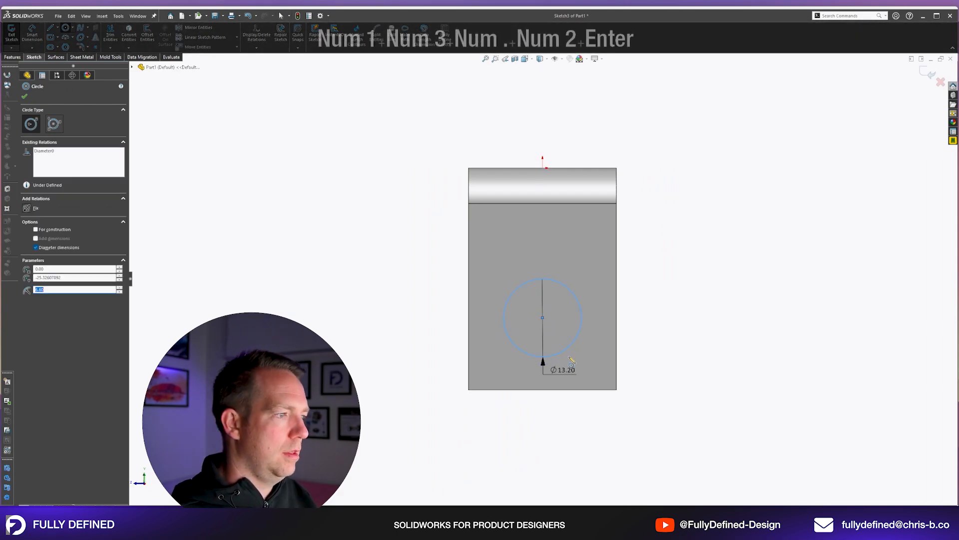
Draw a three-point arc around the circle from side edge to side edge, touching the leg's end, and make it tangent to both side edges.
right_click_drag(544, 321, 507, 304)
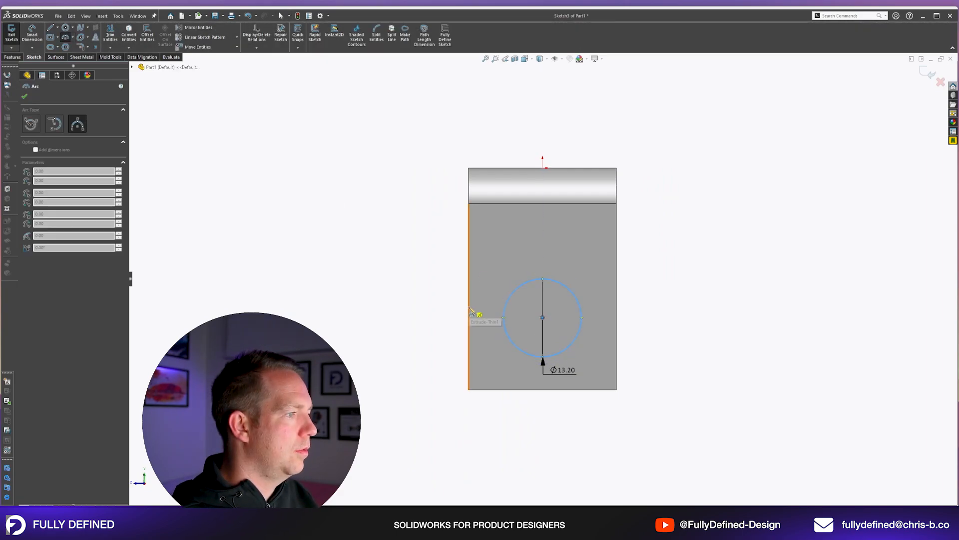
key("Escape")
key("Escape")
left_click(571, 390)
left_click(566, 386, "ctrl")
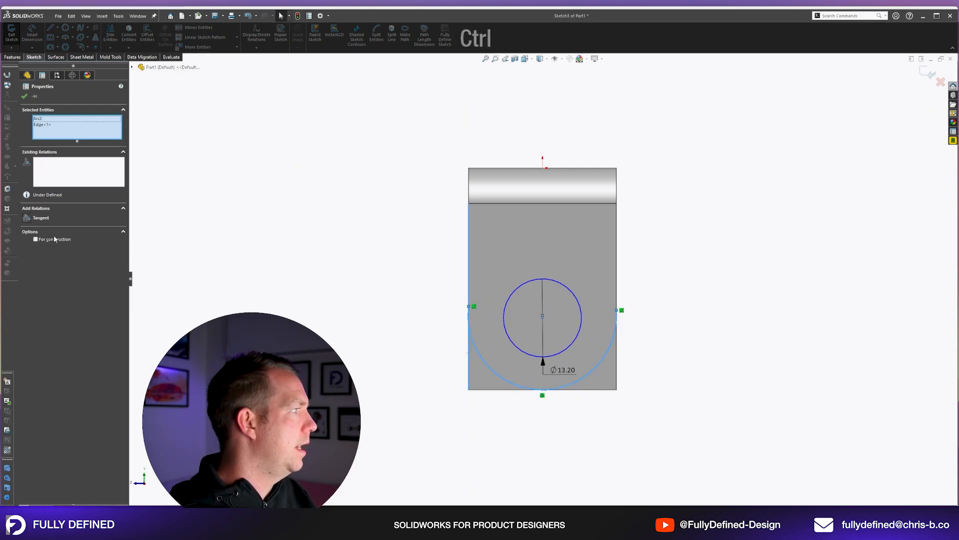
left_click(27, 218)
left_click(145, 230)
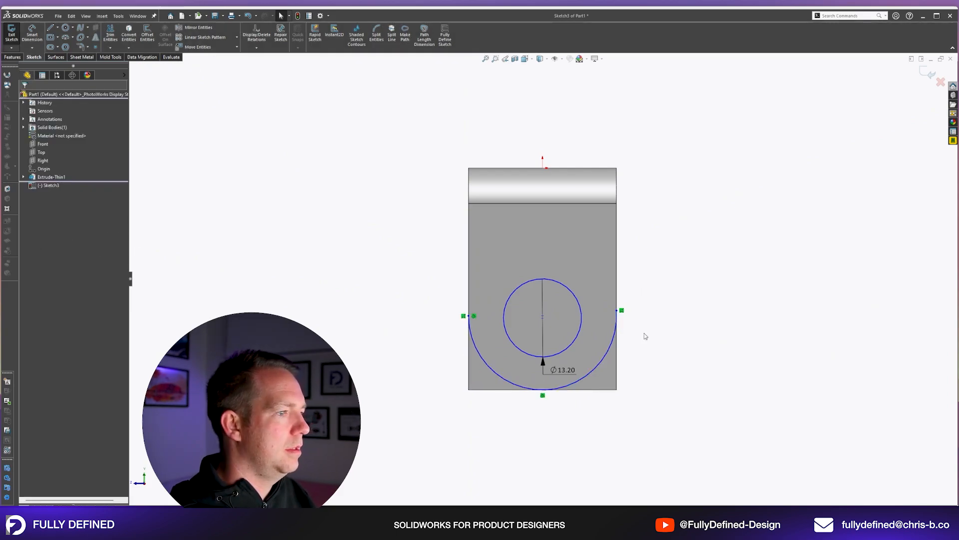
left_click(617, 335, "ctrl")
left_click(617, 352, "ctrl")
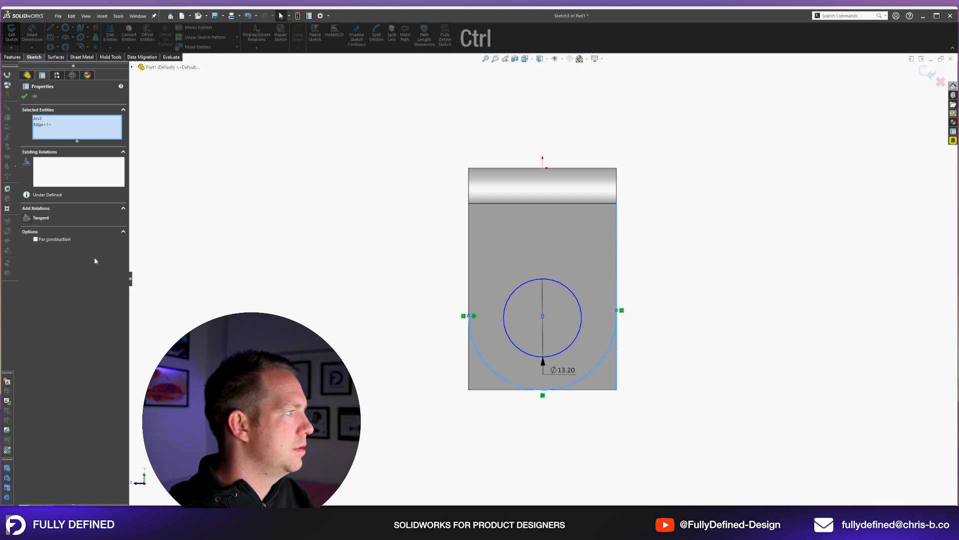
left_click(28, 218)
Extrude-cut the circle and the two corner regions outside the arc Through All, across both legs.
left_click(364, 253)
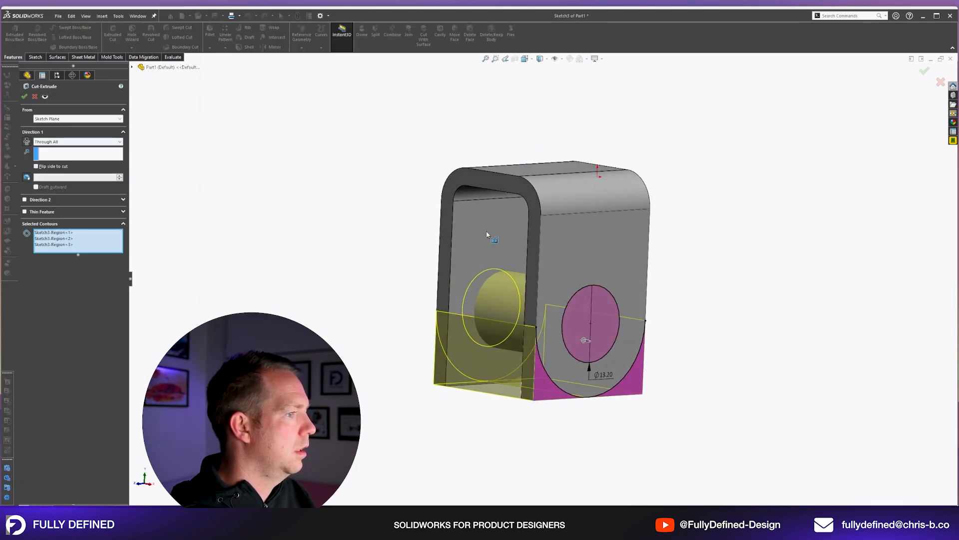
left_click(27, 97)
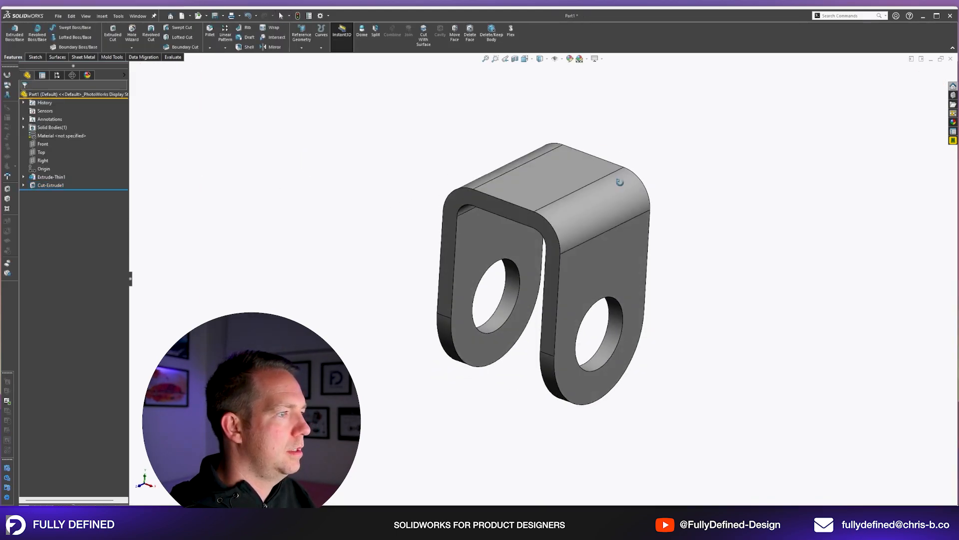
Sketch a 10.2 mm diameter circle centred on the origin on the bracket's upper face.
key("space")
left_click(543, 277)
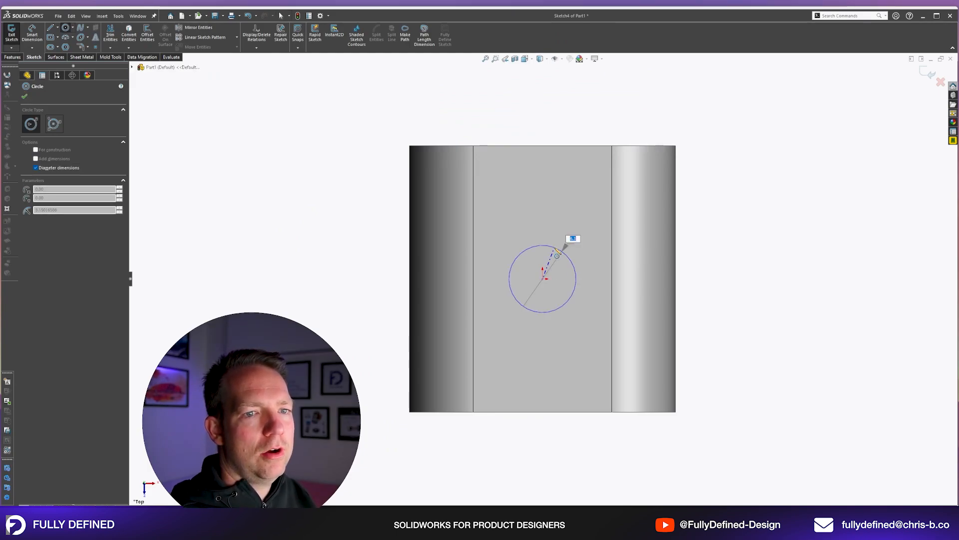
type("10.2")
key("Return")
key("Escape")
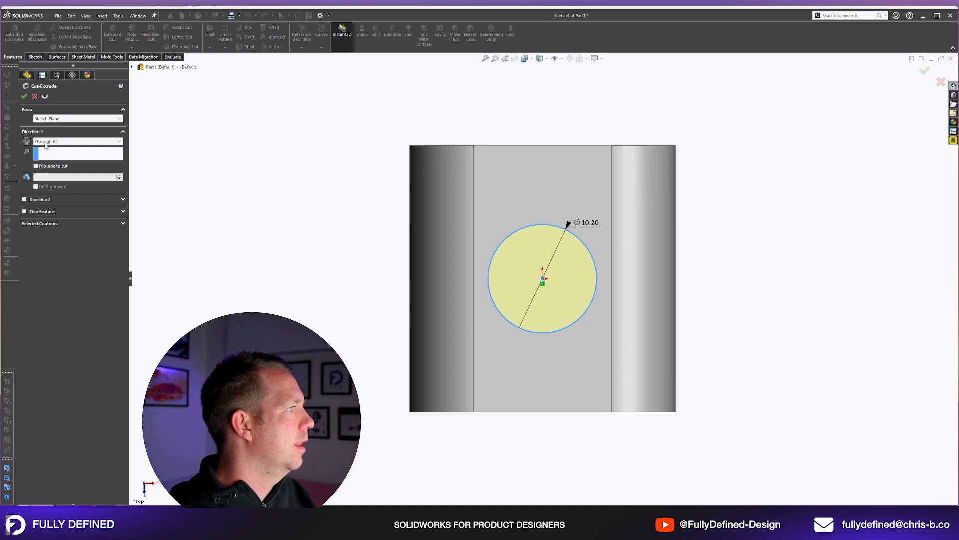
Extrude-cut the 10.2 mm circle through the bracket's upper wall.
left_click(46, 142)
left_click(41, 148)
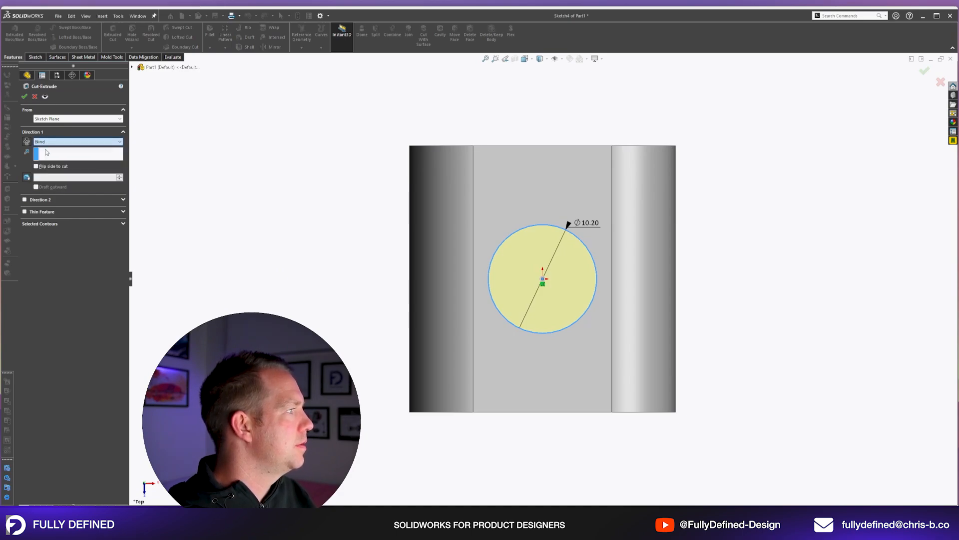
left_click(50, 142)
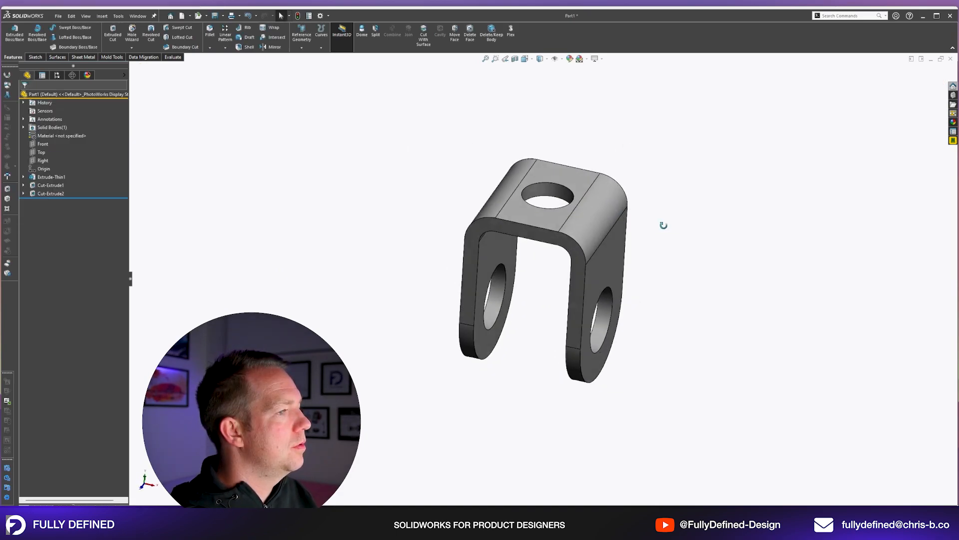
middle_click_drag(660, 222, 676, 229)
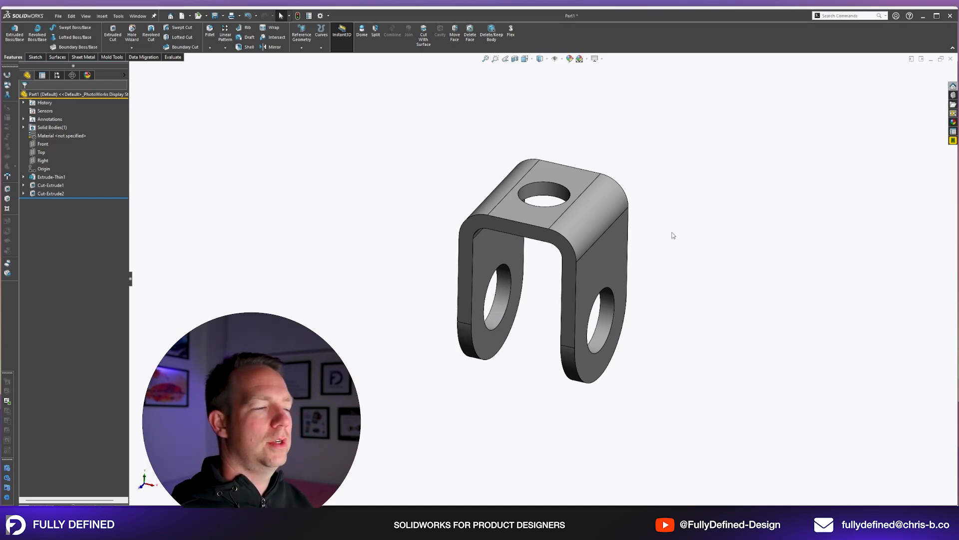
Start saving the part and browse the project directories to the 1 - Pulley folder under Fully Defined.
key("ctrl+s")
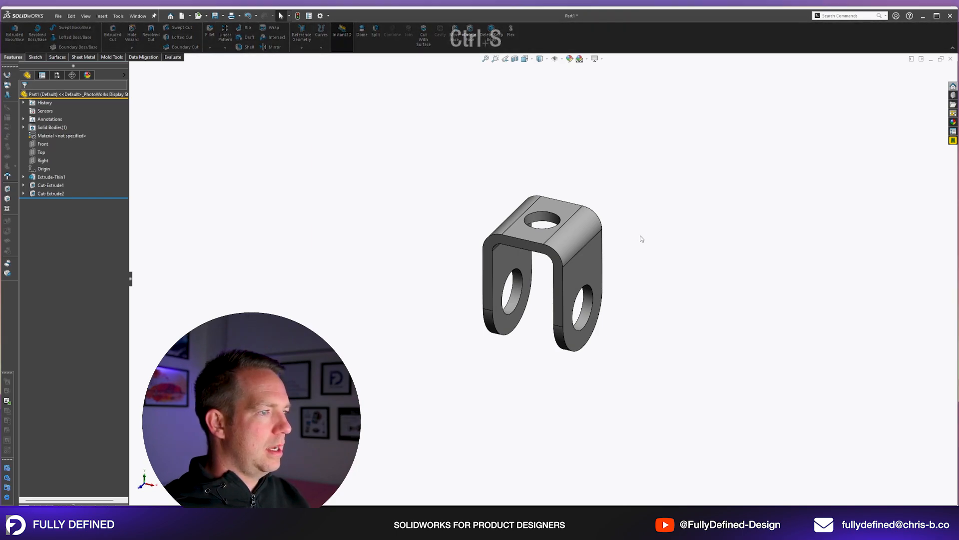
left_click_drag(651, 128, 564, 66)
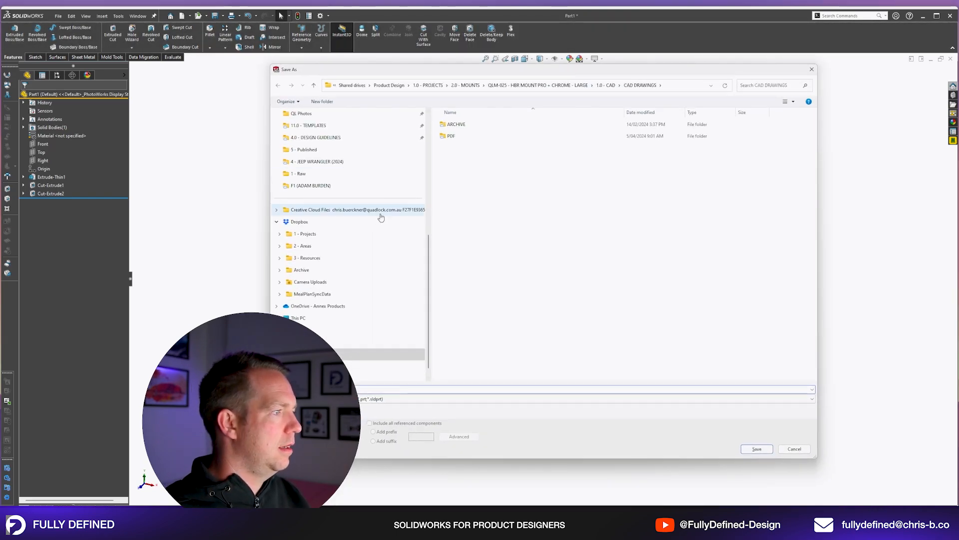
left_click(309, 233)
double_click(463, 125)
double_click(472, 164)
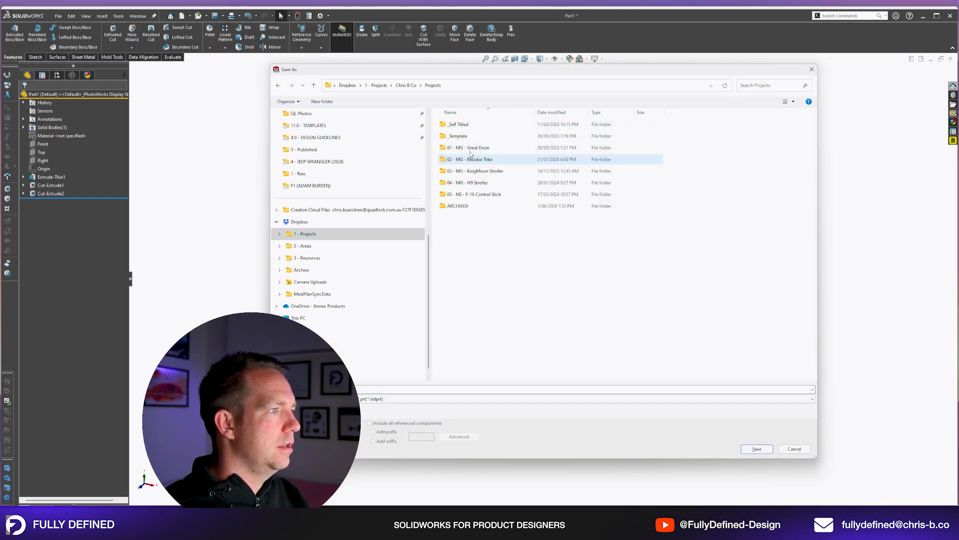
left_click(421, 86)
left_click(405, 87)
double_click(457, 150)
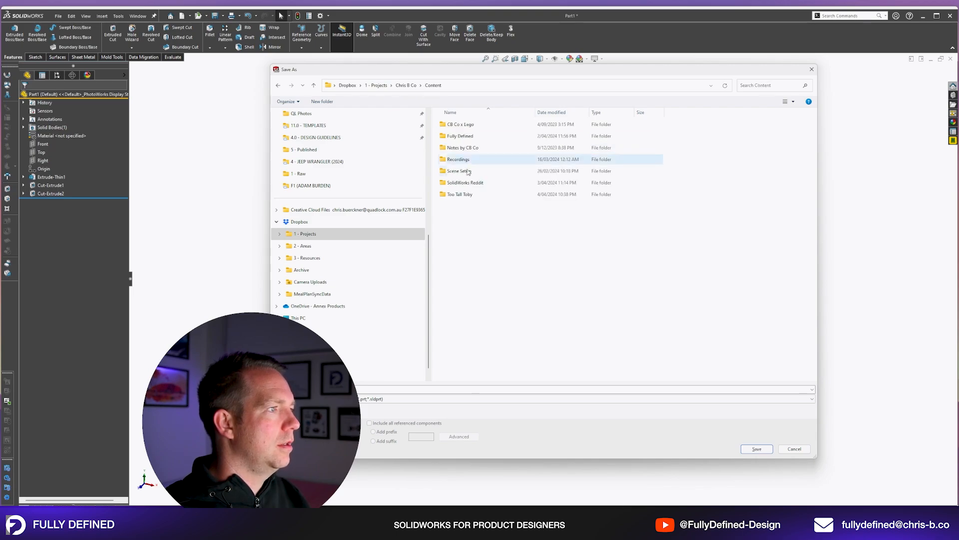
double_click(463, 136)
double_click(462, 125)
double_click(464, 125)
left_click(494, 85)
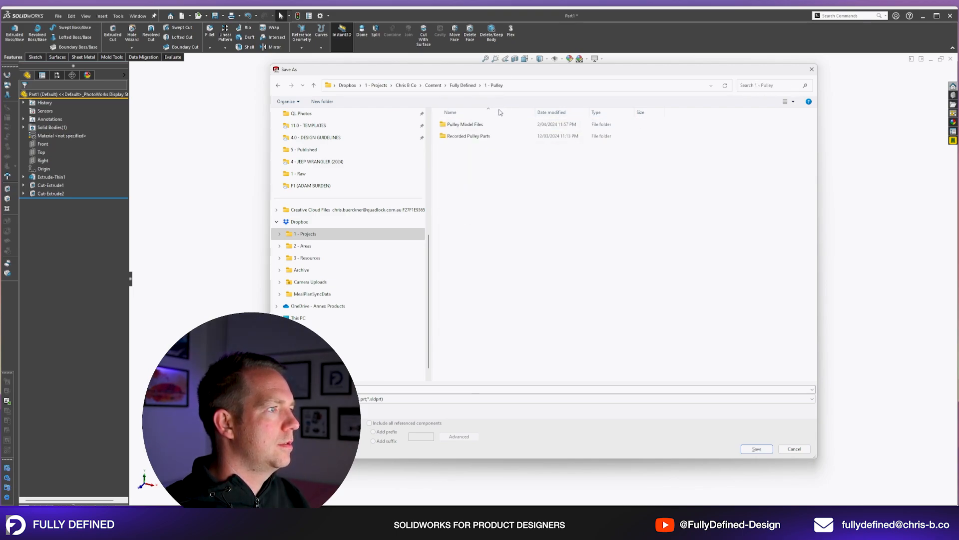
Save the part as Pulley Multi-Body in the Recorded Pulley Parts folder.
double_click(462, 135)
type("Pulley Multi-Body")
key("Return")
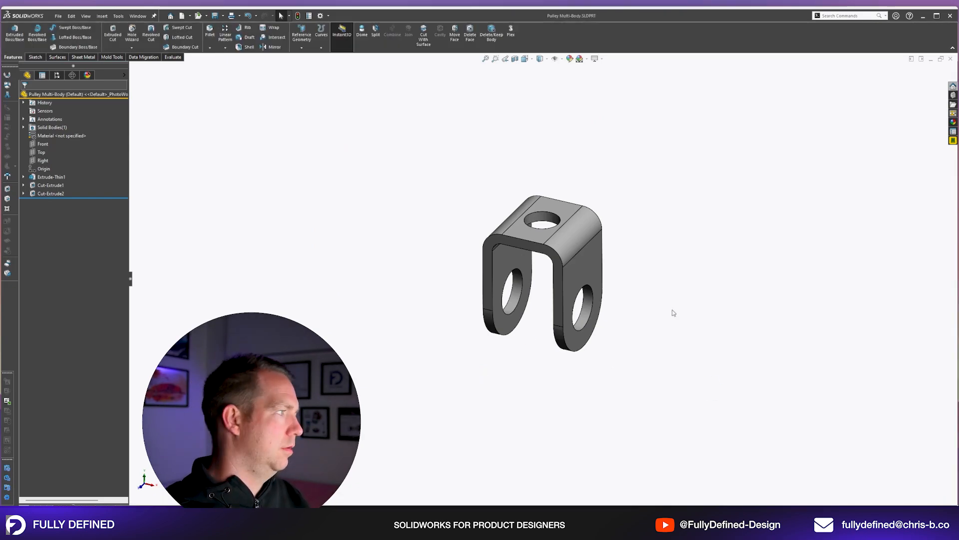
Start a sketch on the Front plane, facing it in front view with the bracket displayed as wireframe.
middle_click_drag(559, 313, 630, 266)
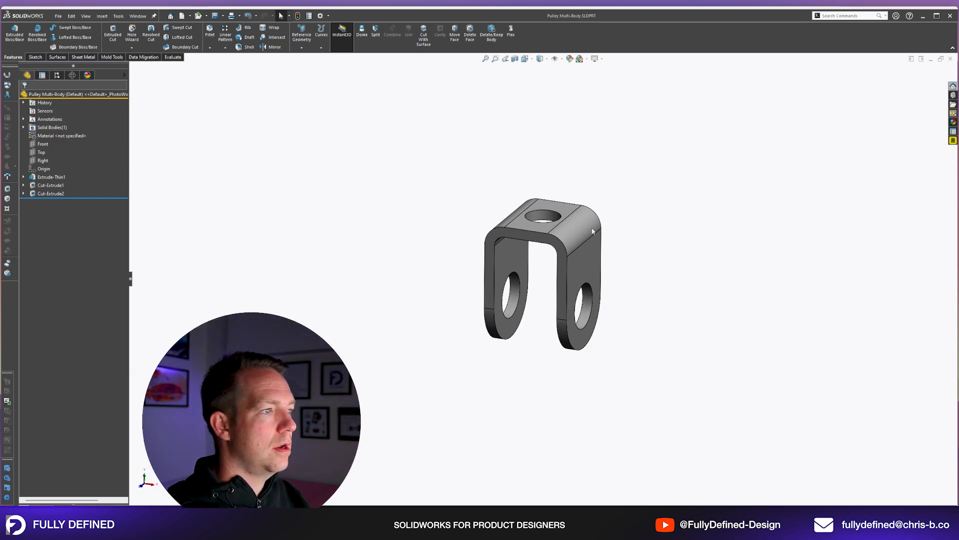
scroll(553, 240, "down", 1)
left_click(43, 144)
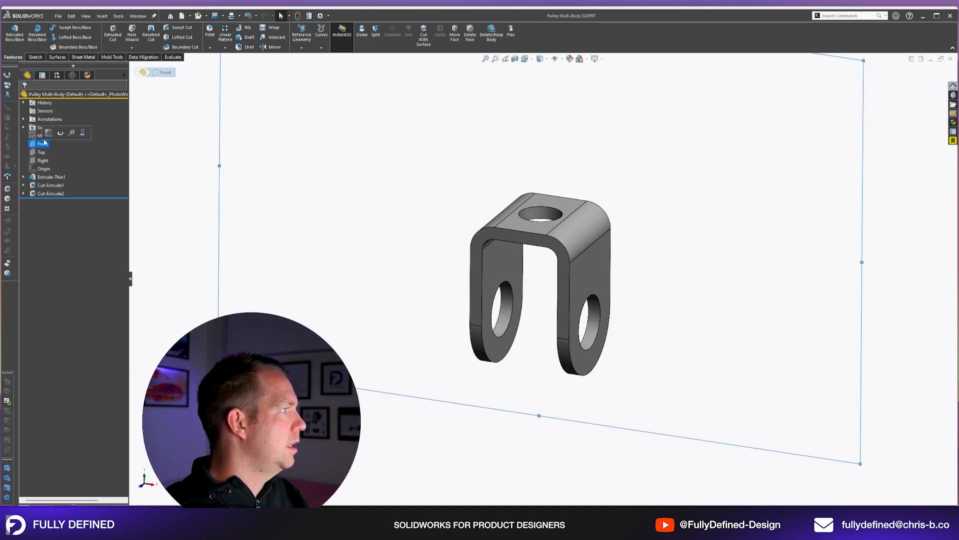
left_click(52, 131)
key("space")
left_click(558, 241)
left_click(539, 61)
left_click(541, 105)
scroll(555, 104, "up", 3)
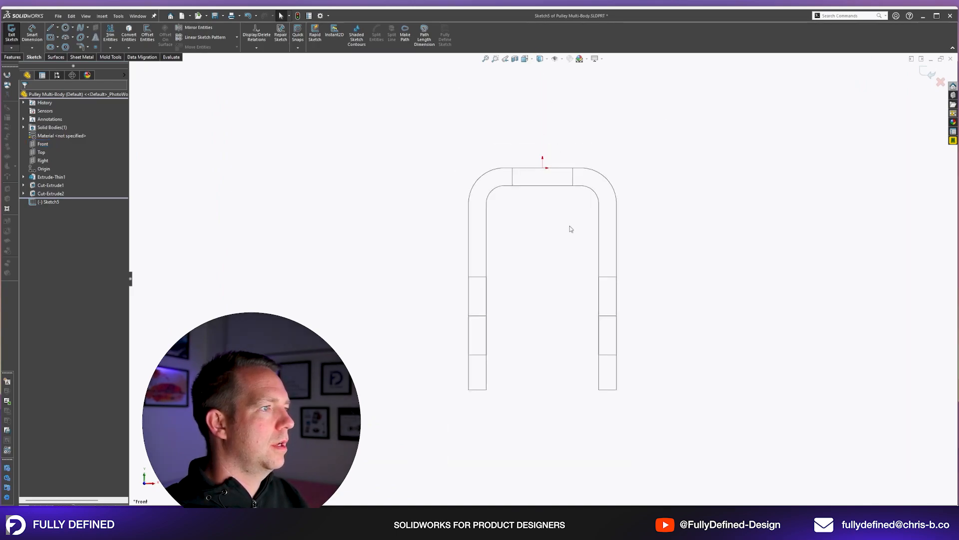
scroll(571, 227, "down", 3)
scroll(558, 205, "up", 2)
Draw a vertical line about 10 mm long downward from the origin and make it a construction line.
key("l")
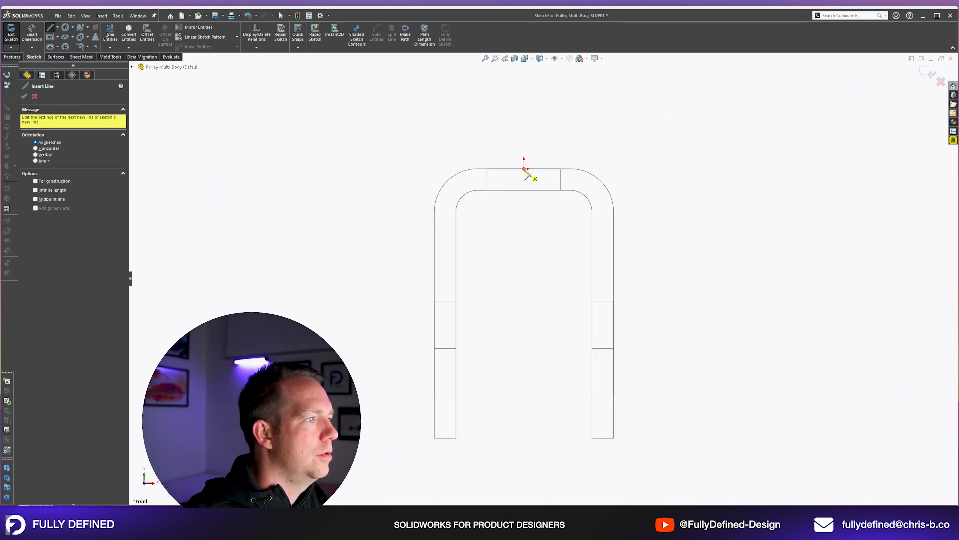
left_click(524, 169)
left_click(524, 242)
key("Escape")
left_click(524, 229)
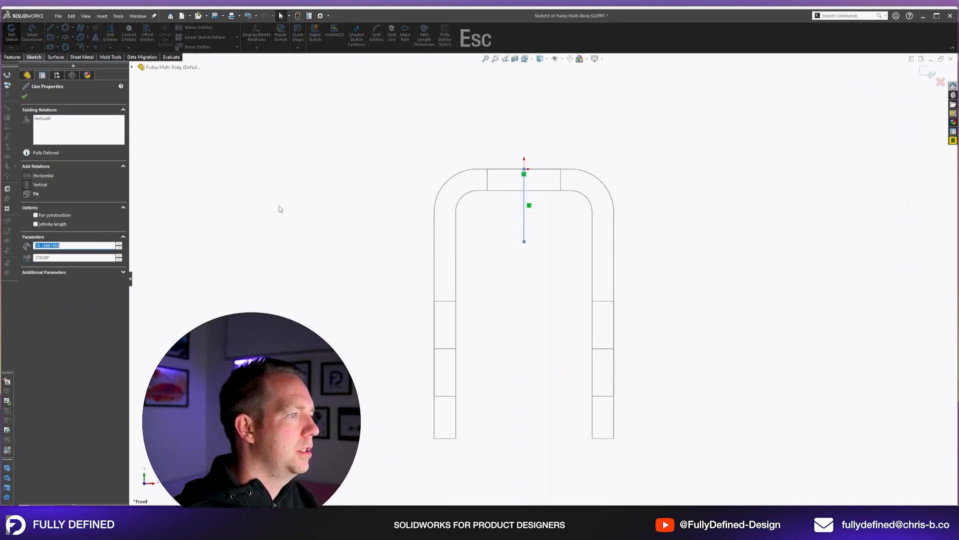
left_click(61, 214)
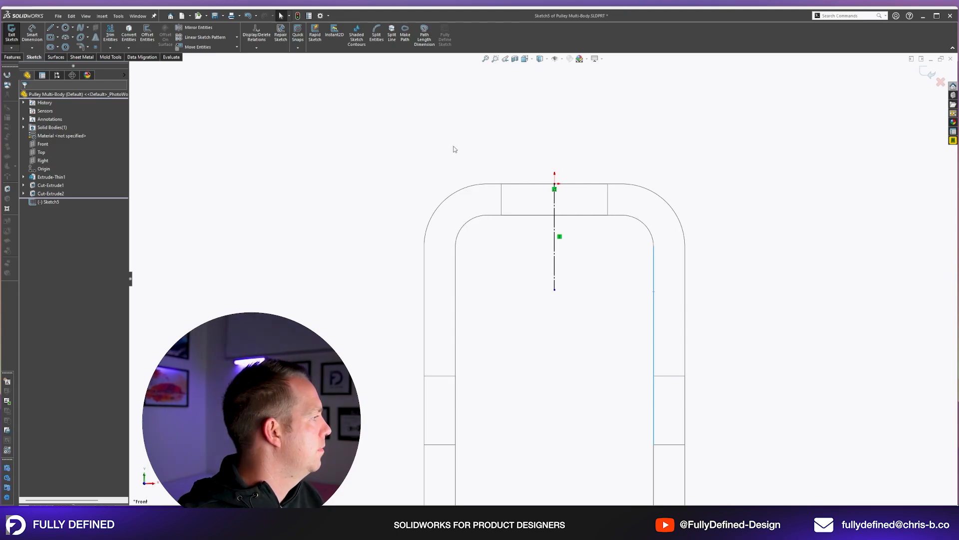
Sketch a closed five-sided profile left of the centreline, hanging from the upper wall's inner edge, with a slanted lower inner corner.
scroll(509, 200, "down", 1)
key("l")
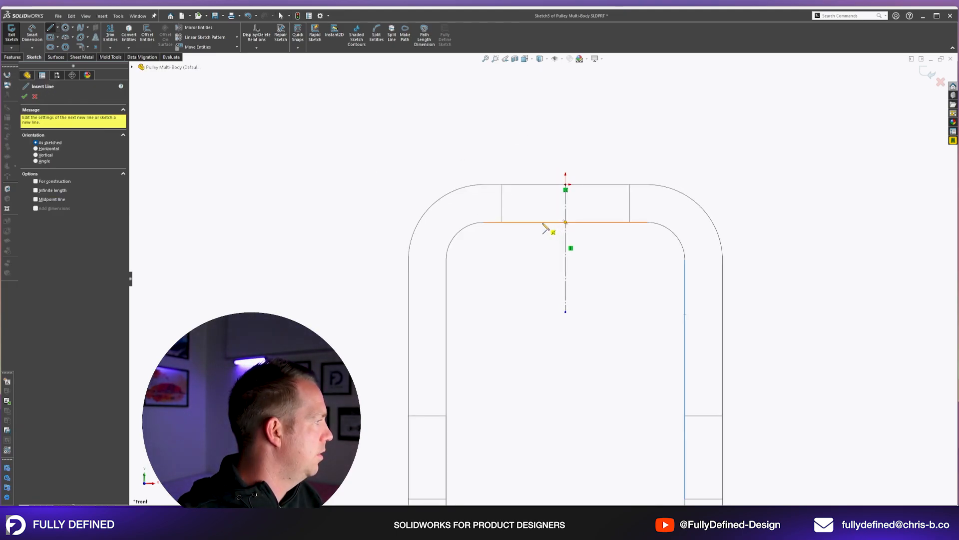
left_click(542, 222)
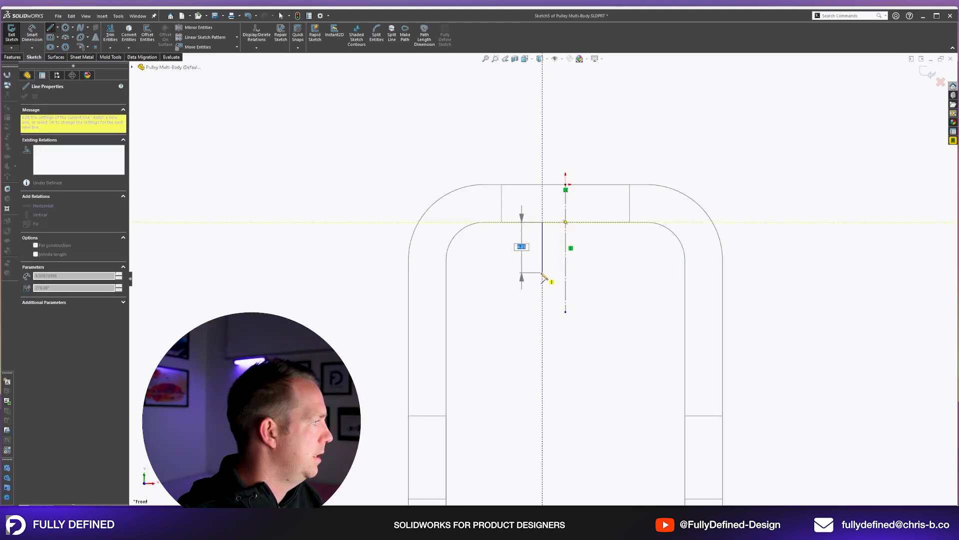
left_click(542, 250)
left_click(511, 290)
left_click(470, 290)
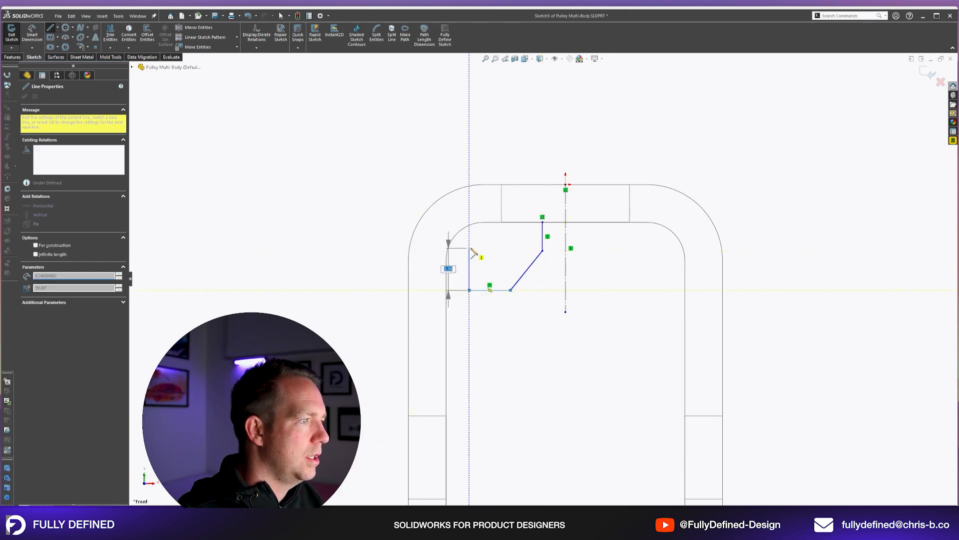
left_click(469, 222)
left_click(542, 222)
key("Escape")
key("Escape")
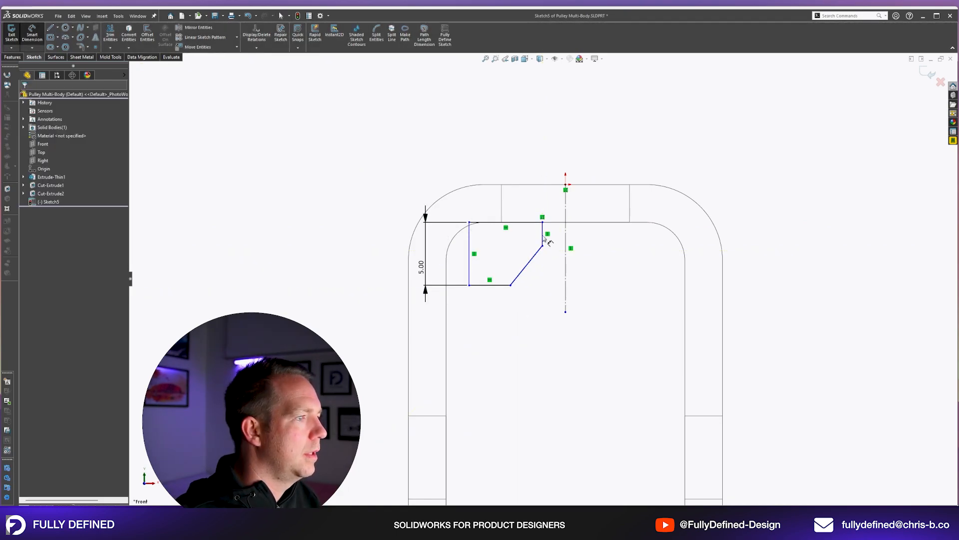
Dimension the profile's overall height as 5 mm and its short inner vertical side as 2 mm.
left_click(531, 221)
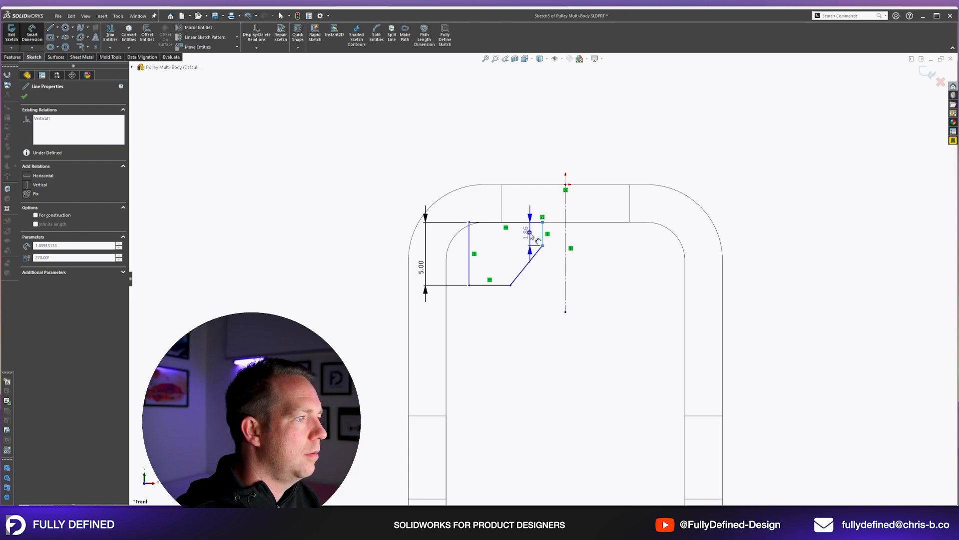
left_click(593, 166)
type("2")
key("Return")
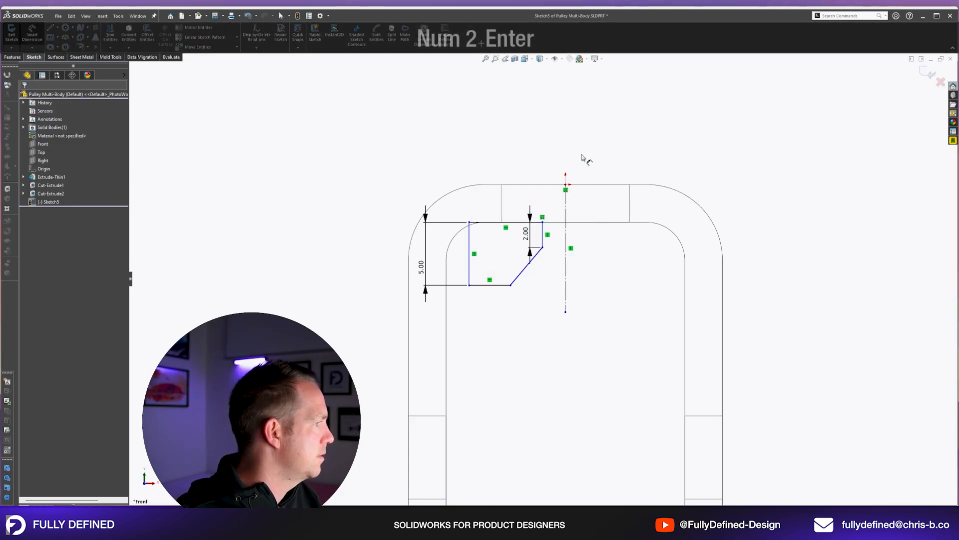
left_click(546, 246)
key("Escape")
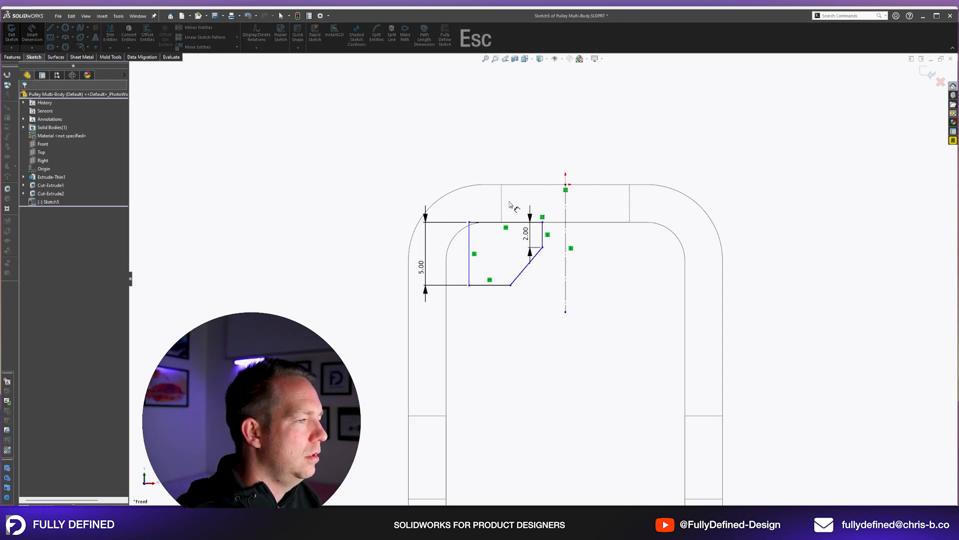
Make the profile's short inner vertical side collinear with the hole's left silhouette edge.
middle_click_drag(501, 213, 507, 222)
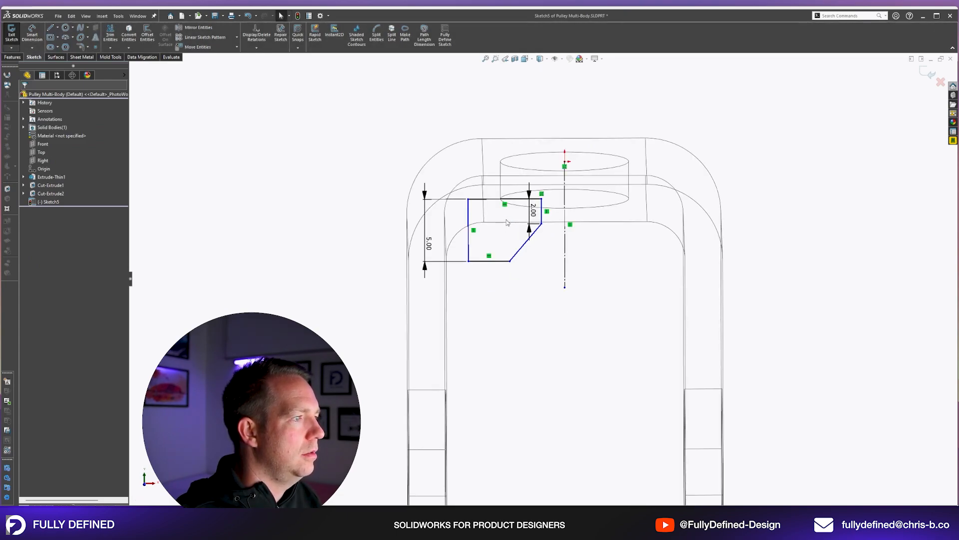
key("space")
left_click(734, 205)
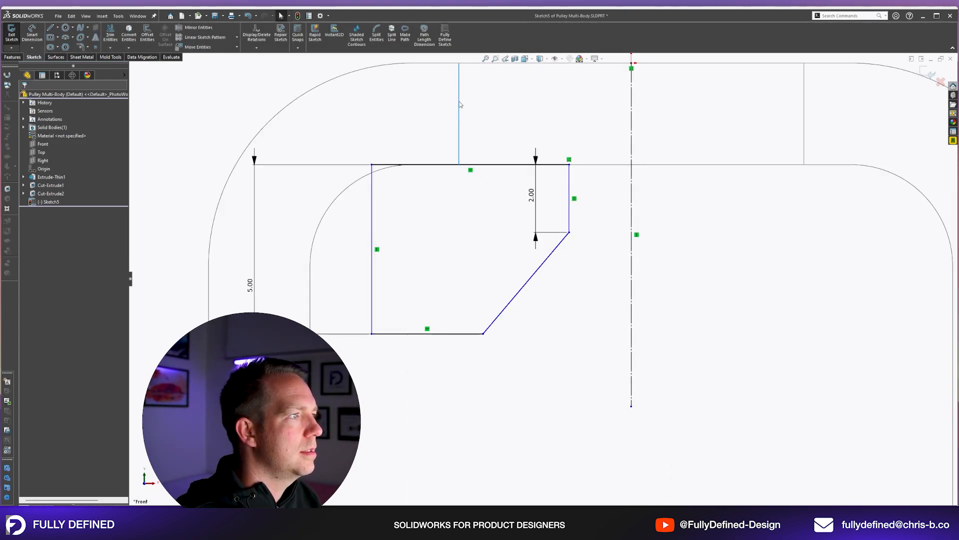
left_click(569, 177, "ctrl")
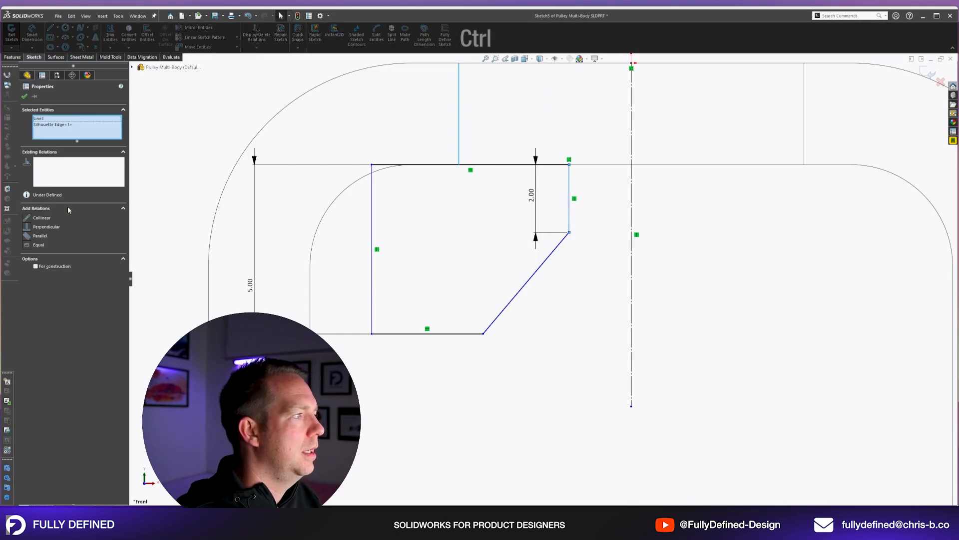
left_click(40, 219)
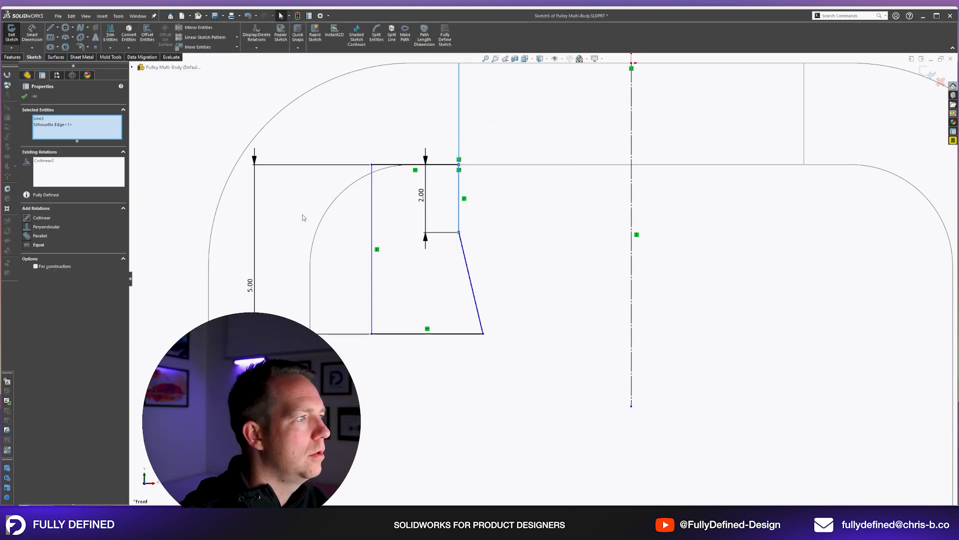
left_click(543, 255)
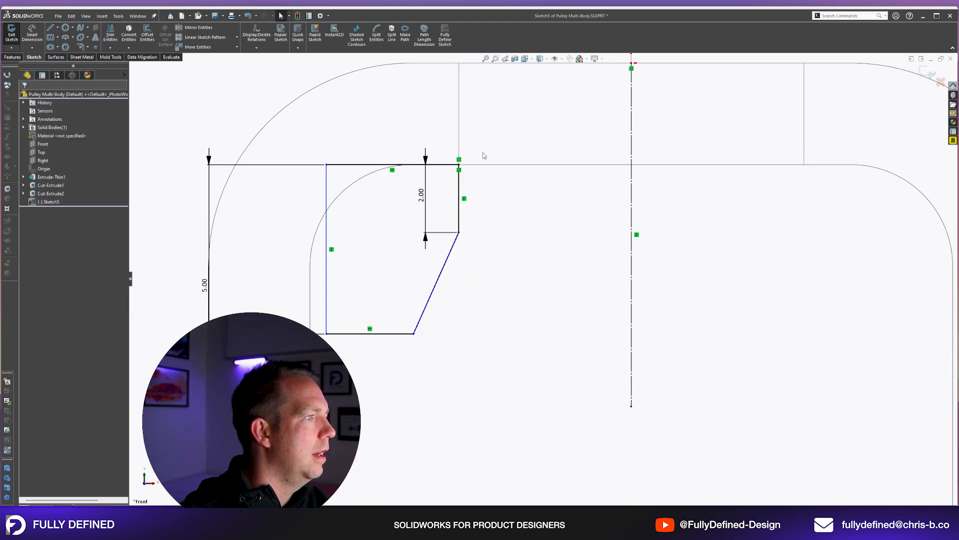
Add a driven diameter dimension from the short vertical side about the centreline, and set the slanted side at 45° to that side.
scroll(474, 220, "up", 2)
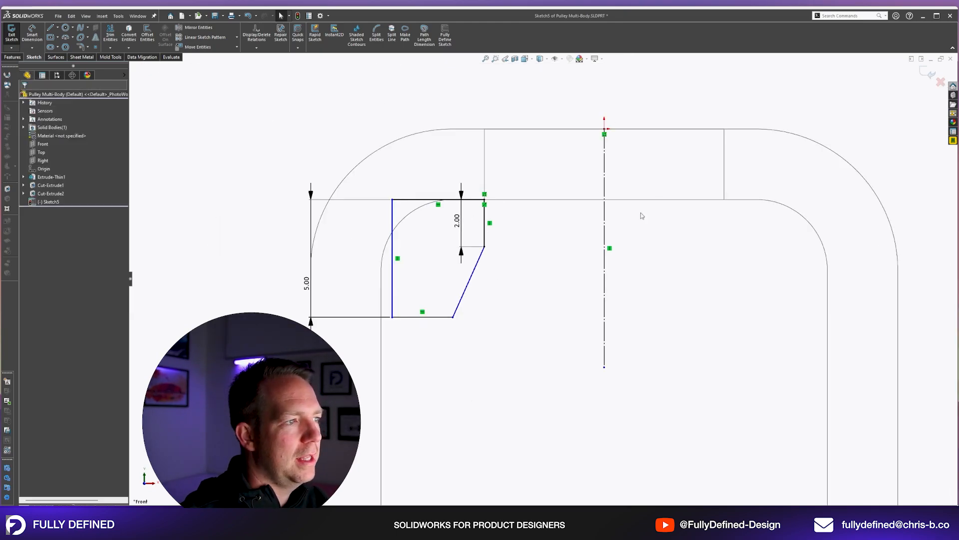
right_click_drag(519, 288, 511, 172)
left_click(484, 223)
left_click(604, 231)
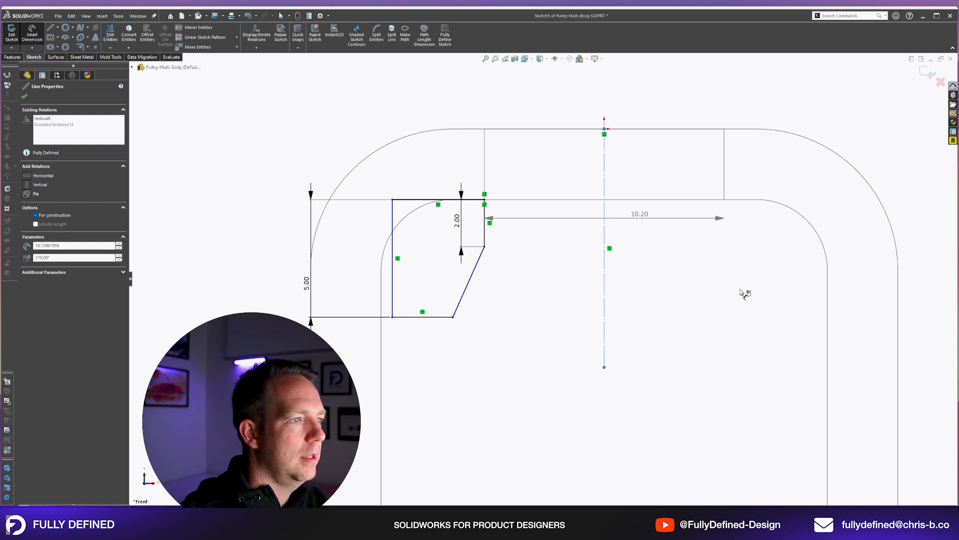
left_click(740, 290)
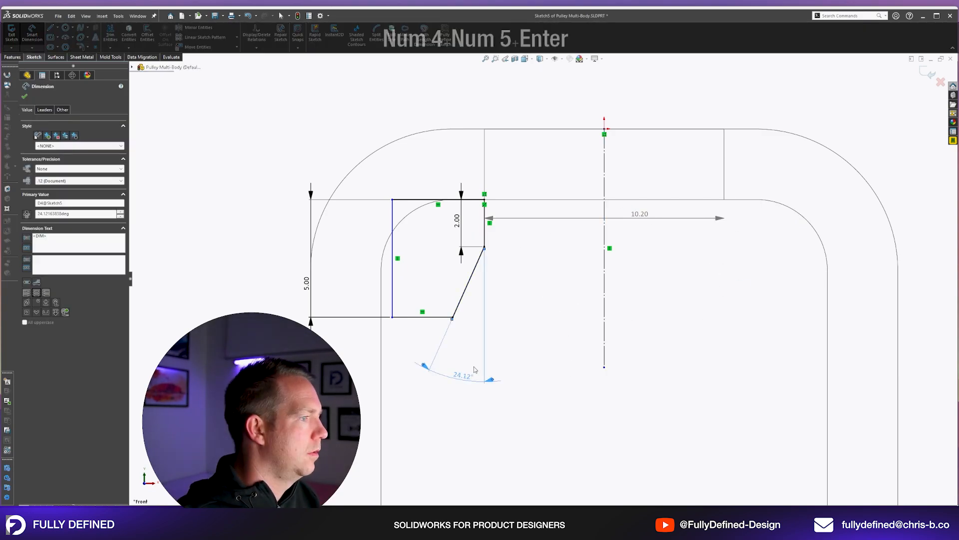
left_click(509, 292)
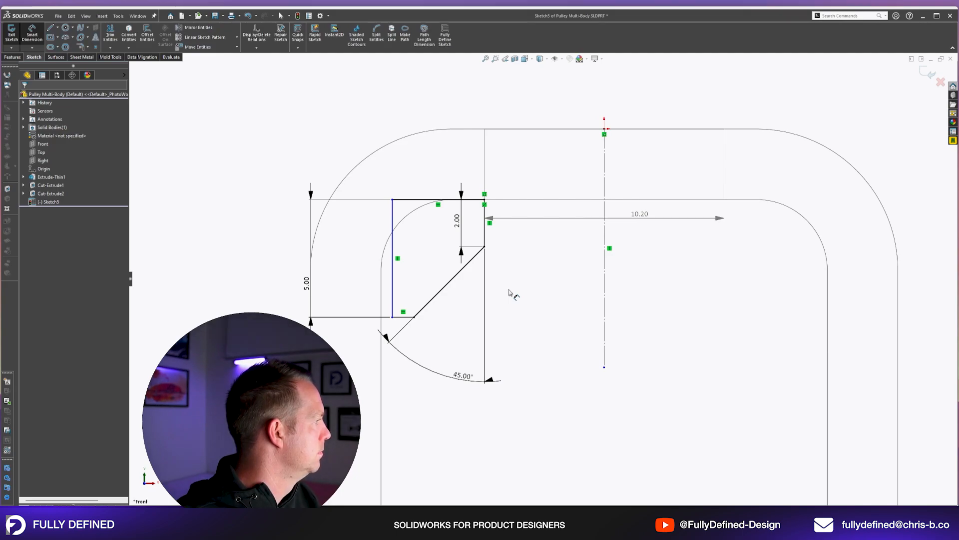
key("Escape")
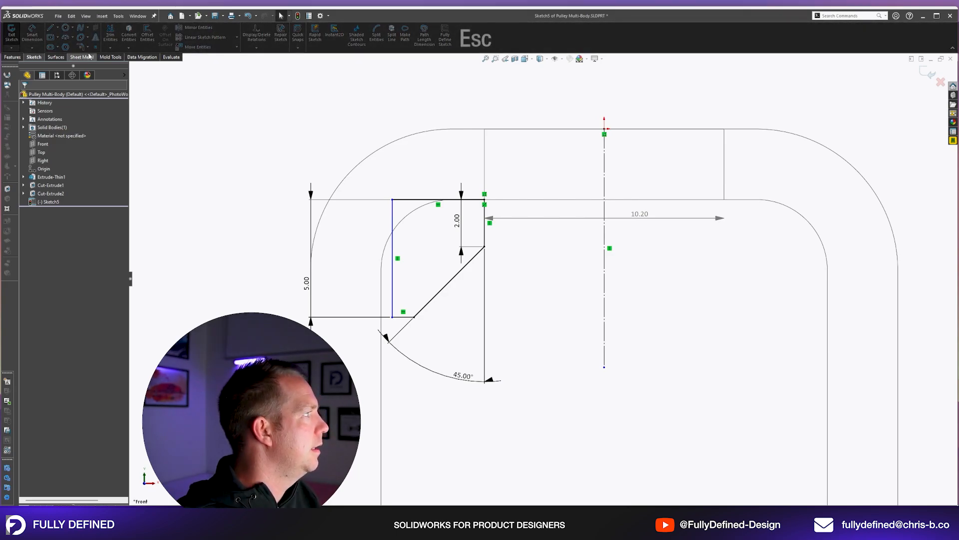
Round the profile's upper outer corner with a 2.5 mm sketch fillet.
left_click(80, 47)
type("2.5")
key("Return")
left_click(392, 199)
key("Escape")
Dimension the profile's outer vertical side to an 18 mm diameter about the centreline.
right_click_drag(536, 237, 536, 209)
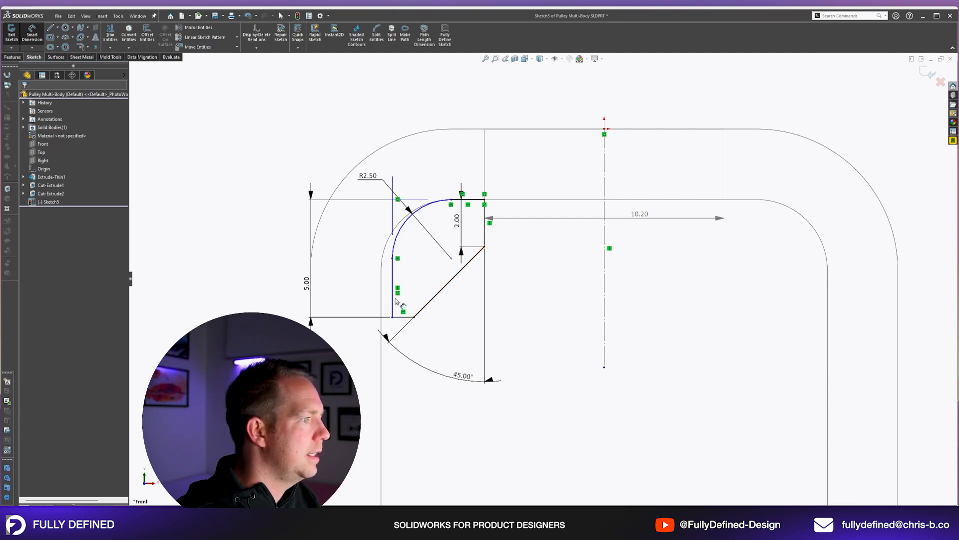
key("Escape")
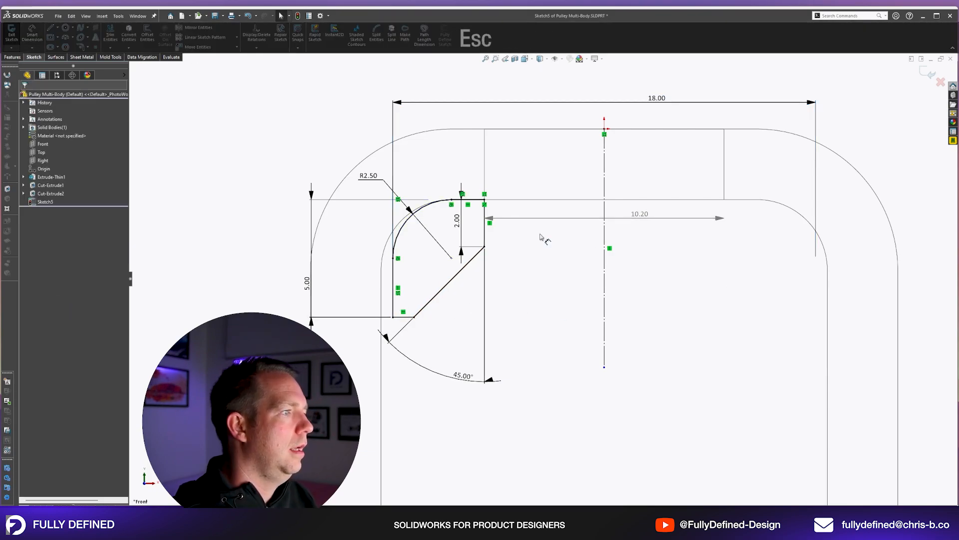
scroll(544, 239, "up", 4)
Revolve the profile 360° about the centreline with Merge result off, and expand the list of solid bodies.
left_click(13, 58)
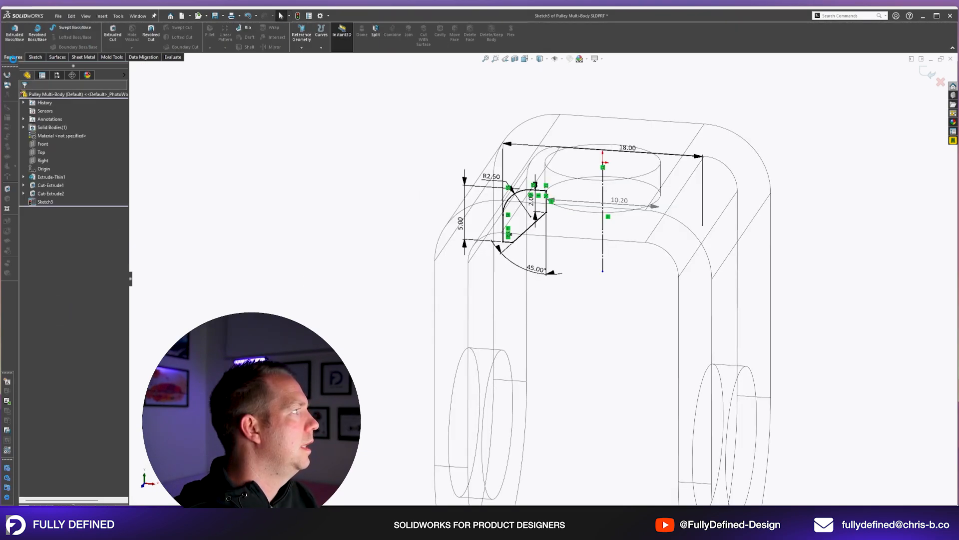
mouse_move(746, 189)
middle_mouse_down()
mouse_move(728, 156)
mouse_move(744, 203)
mouse_move(675, 184)
middle_mouse_up()
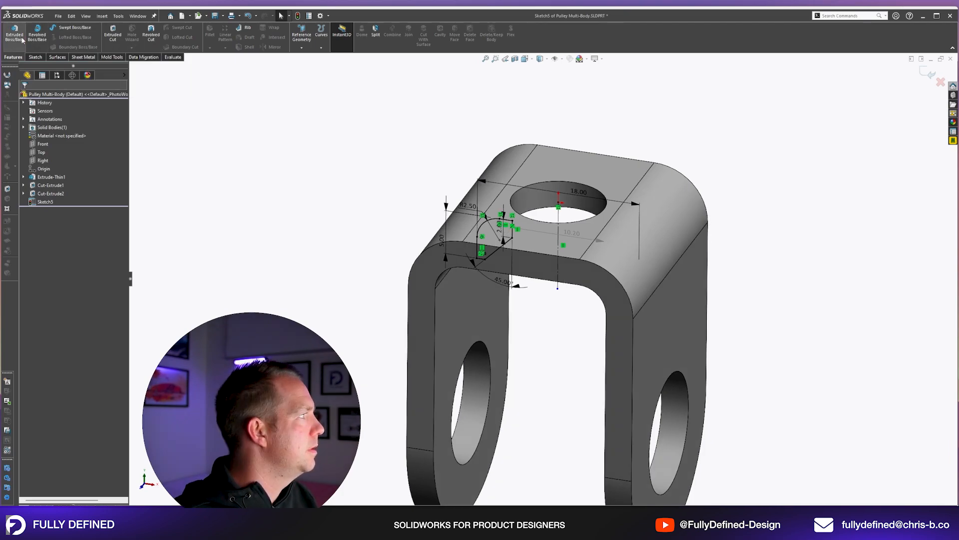
left_click(37, 34)
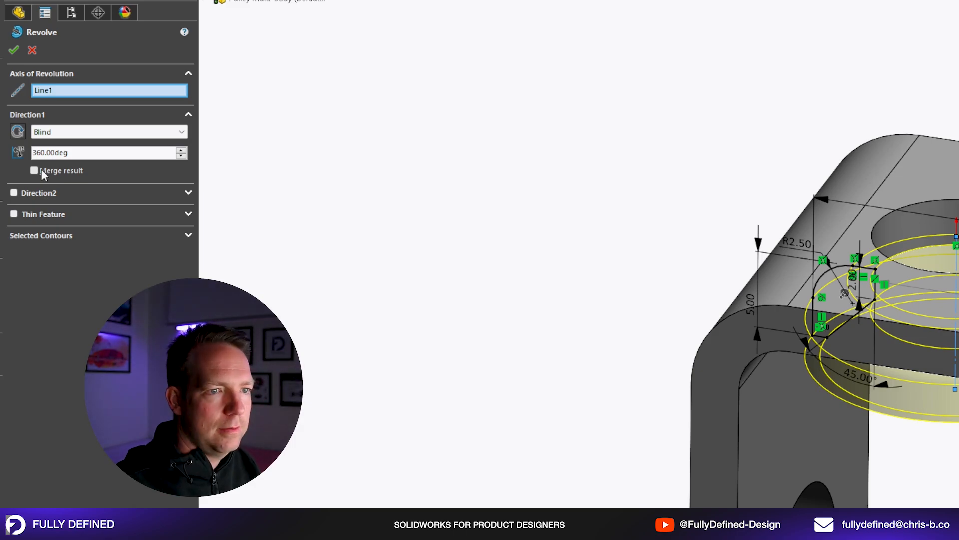
left_click(14, 51)
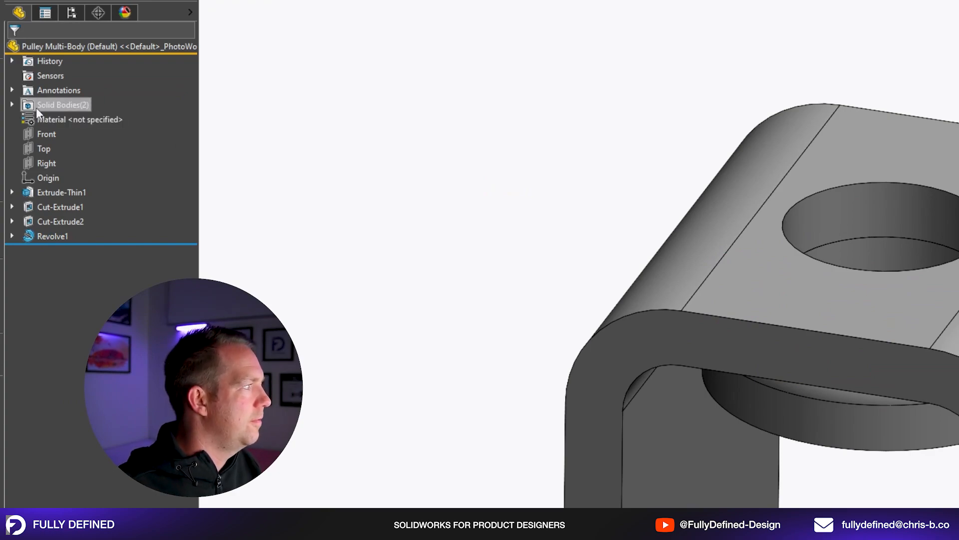
left_click(12, 104)
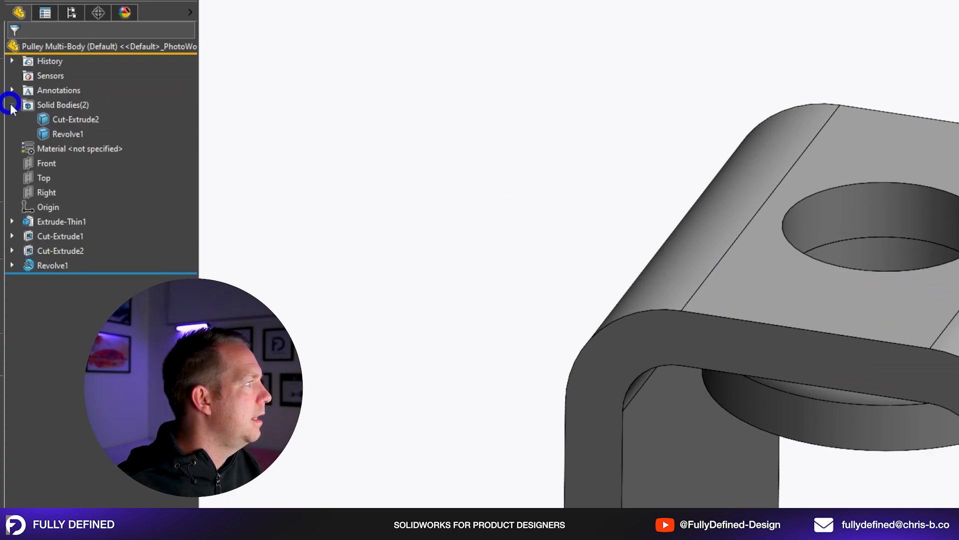
Highlight the bracket body and the revolved bush body one at a time to check that they are separate.
left_click(69, 119)
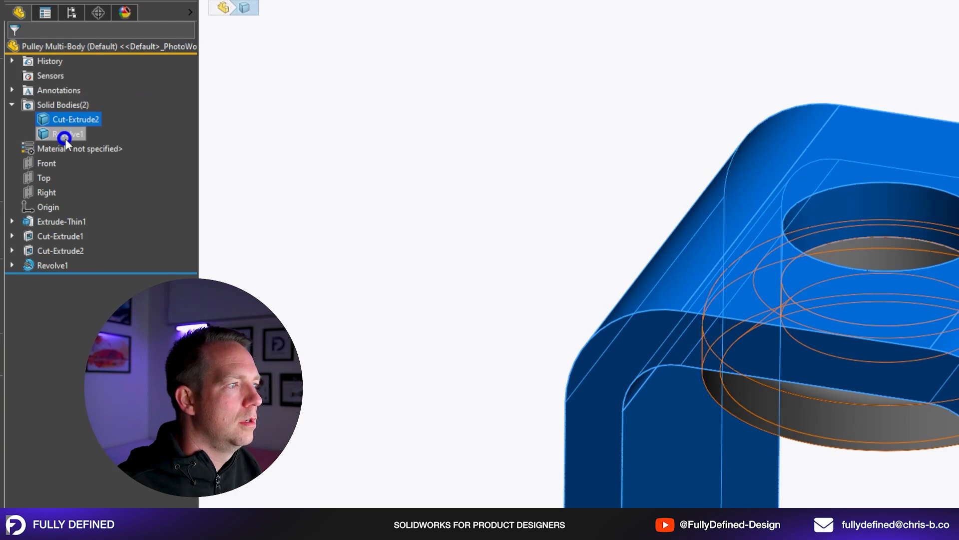
left_click(65, 133)
middle_click_drag(639, 385, 469, 293)
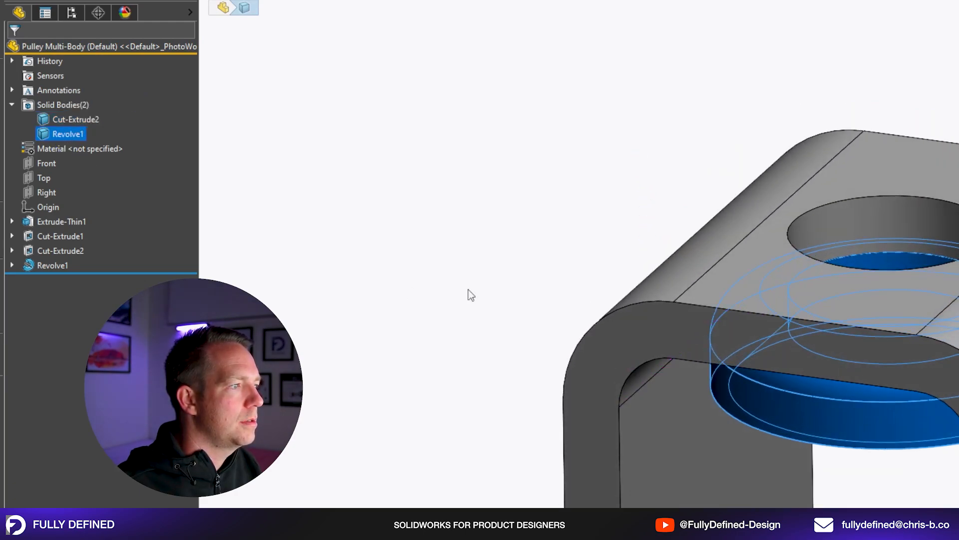
left_click(426, 229)
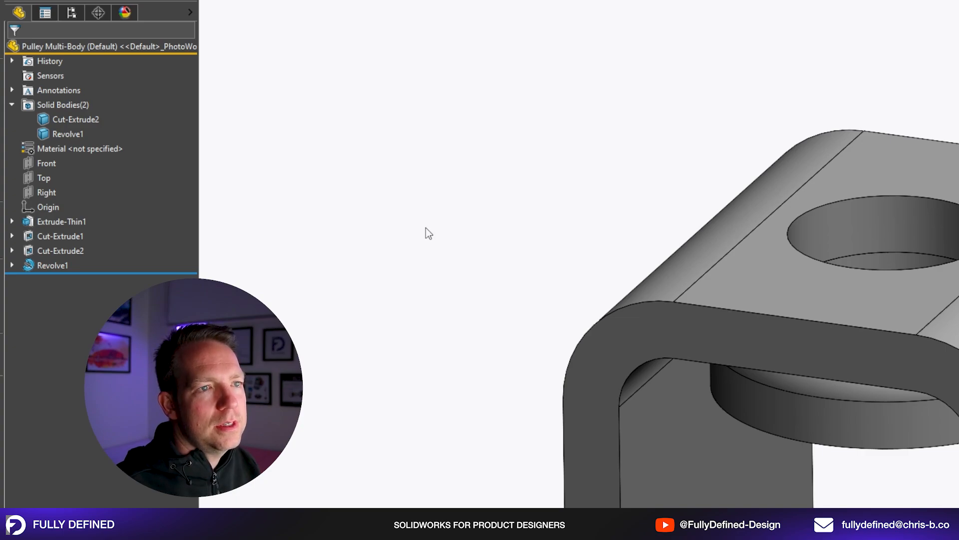
Edit the bush's revolve feature and turn Merge result on.
left_click(56, 265)
left_click(75, 222)
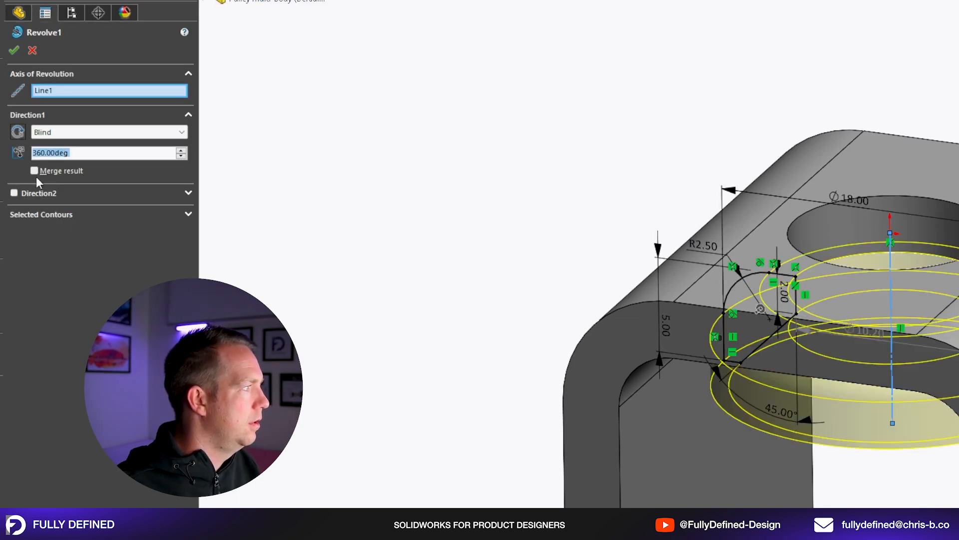
left_click(35, 171)
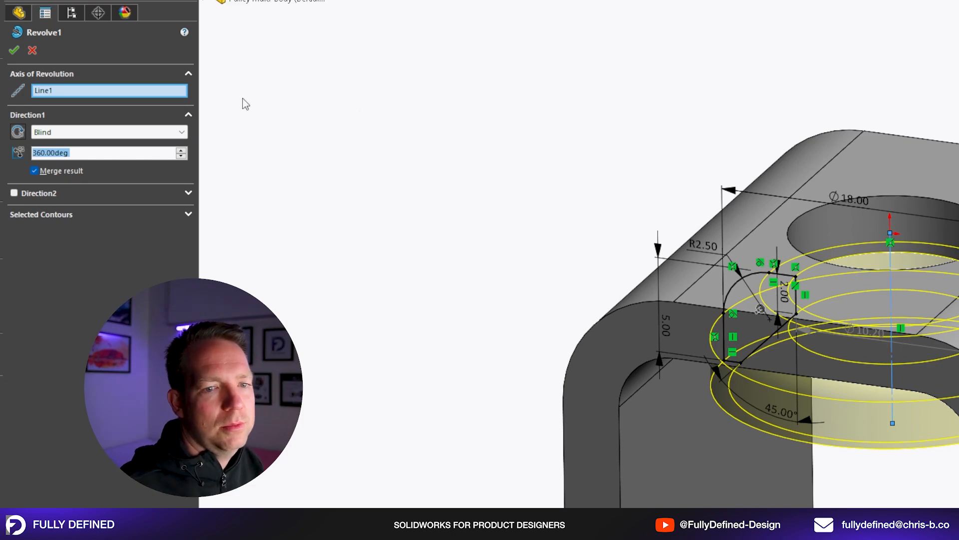
left_click(14, 51)
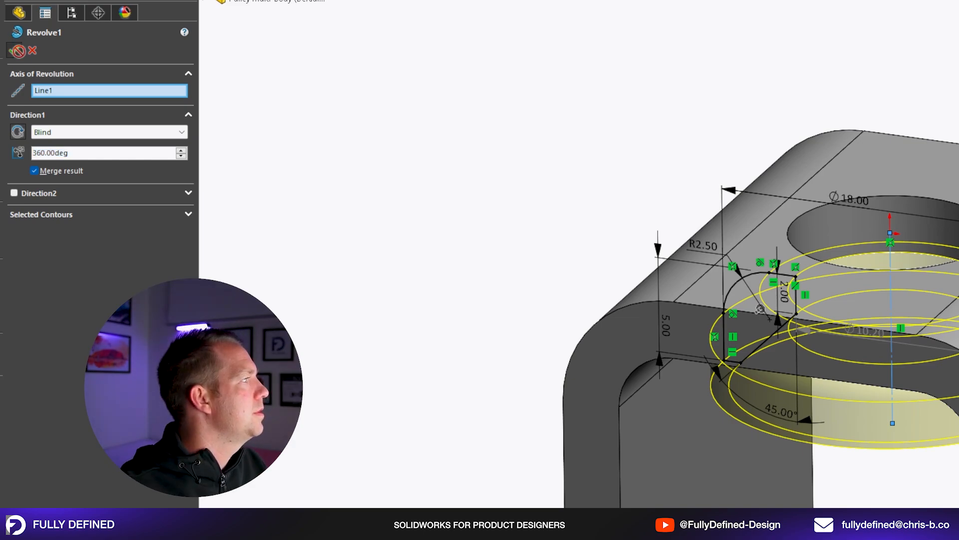
left_click(424, 95)
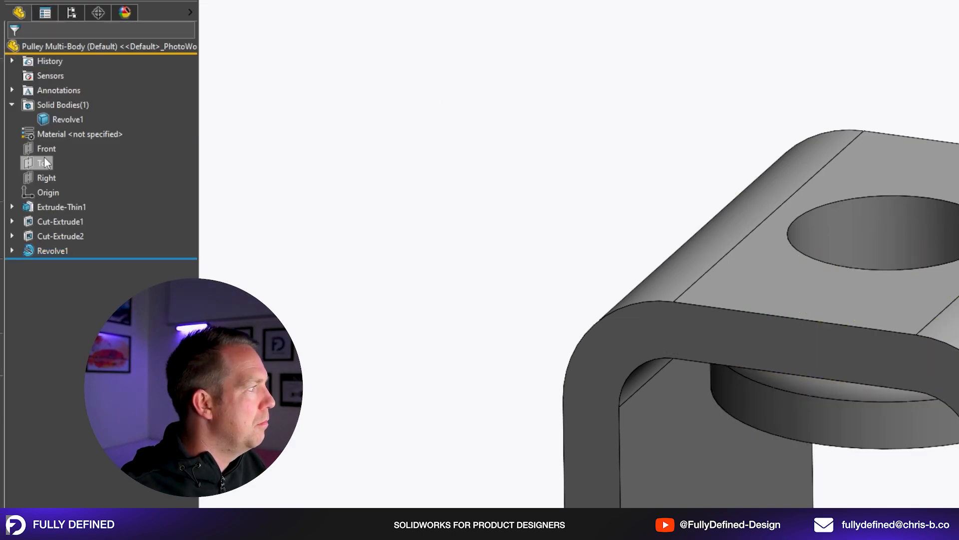
Highlight the remaining entry among the solid bodies and examine which geometry it includes.
left_click(52, 250)
left_click(61, 120)
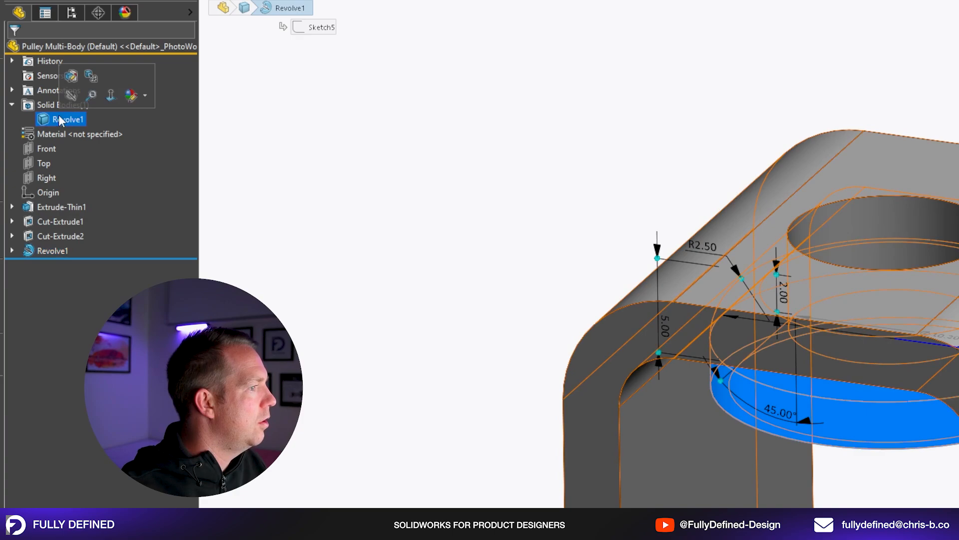
left_click(388, 218)
middle_click_drag(550, 256, 593, 240)
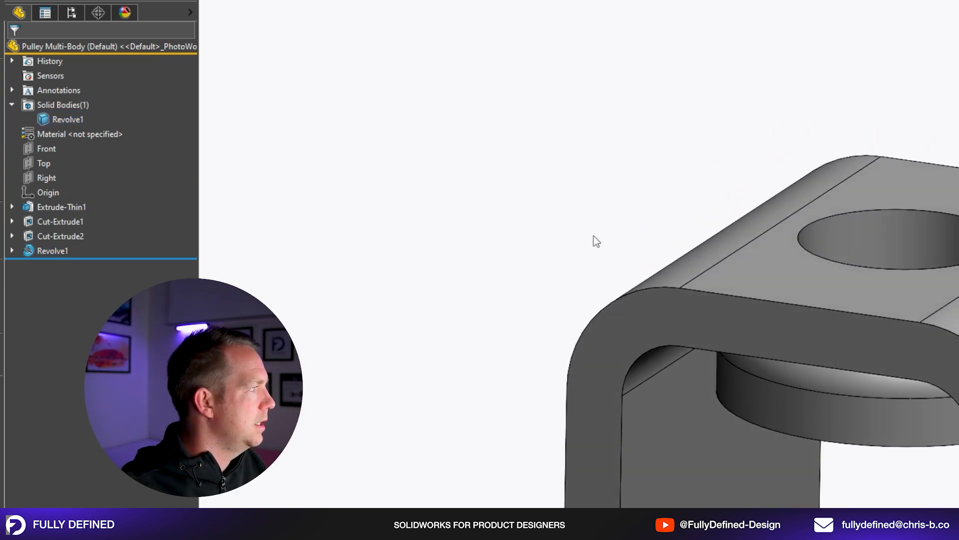
left_click(60, 120)
middle_click_drag(842, 390, 816, 368)
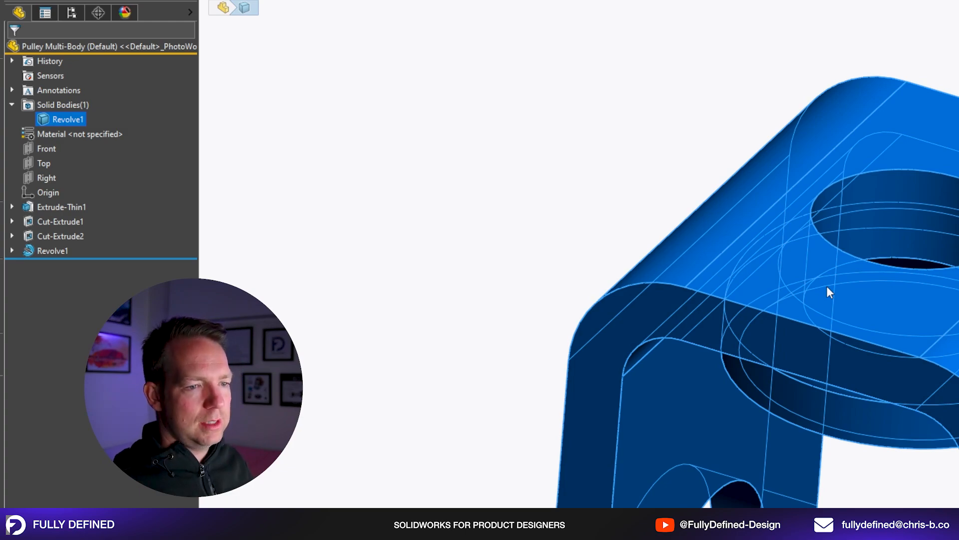
left_click(373, 149)
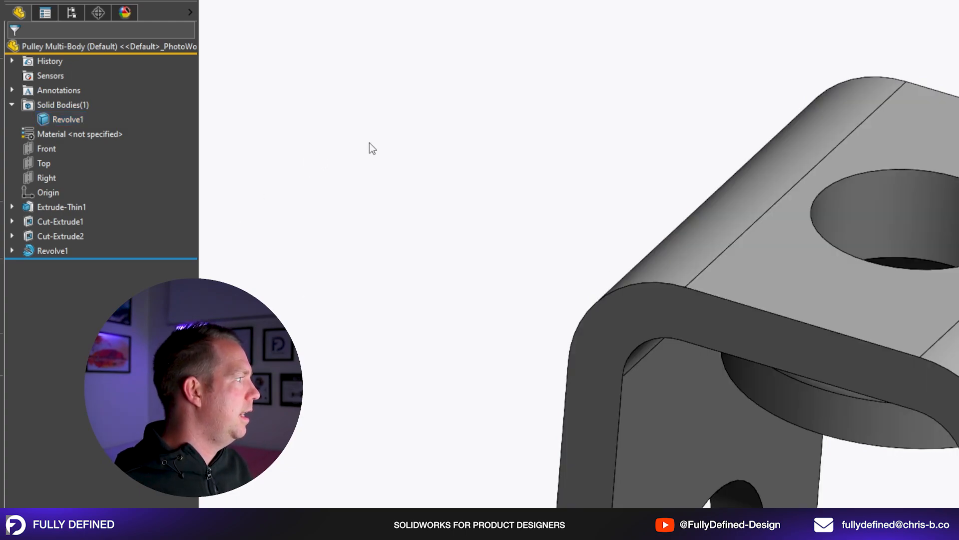
Edit the bush's revolve feature again and turn Merge result off.
left_click(50, 251)
left_click(57, 219)
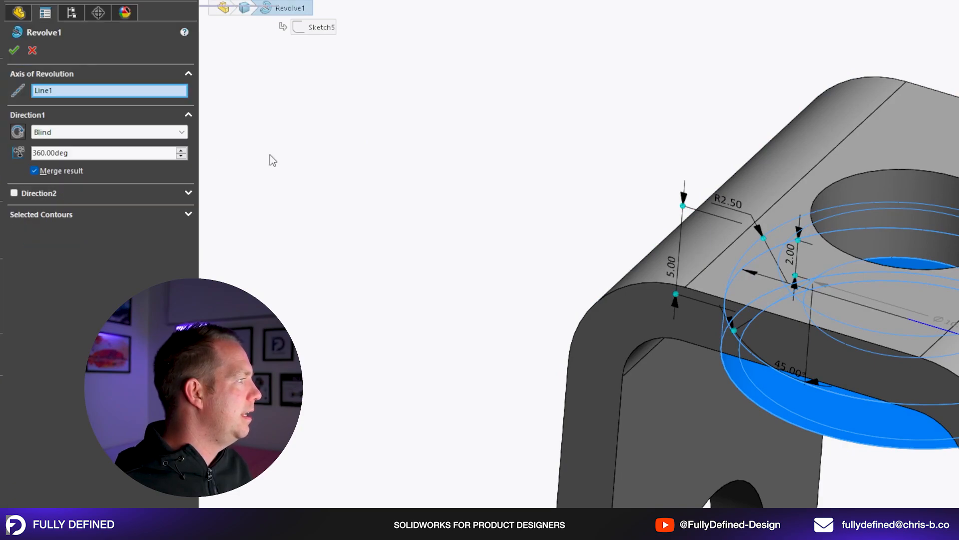
left_click(34, 171)
left_click(14, 51)
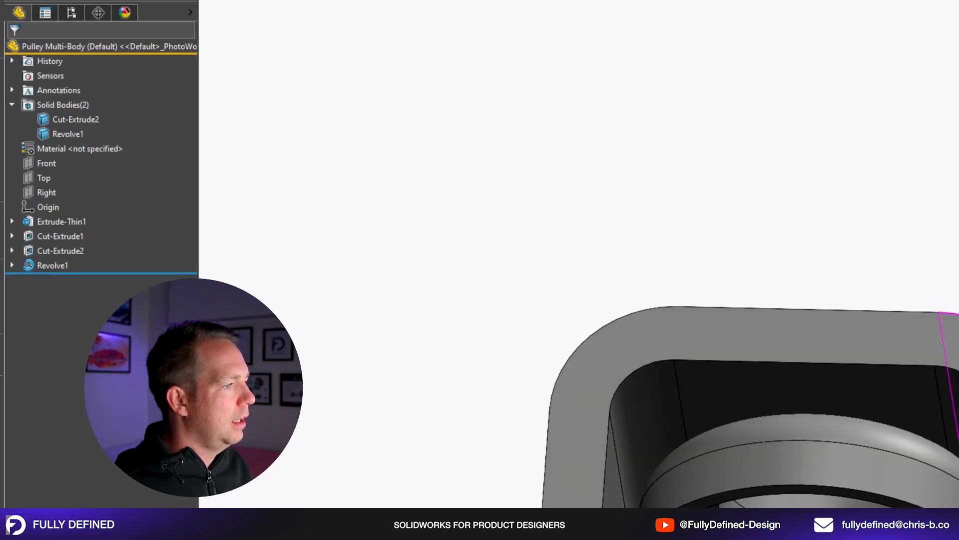
middle_click_drag(945, 370, 944, 440)
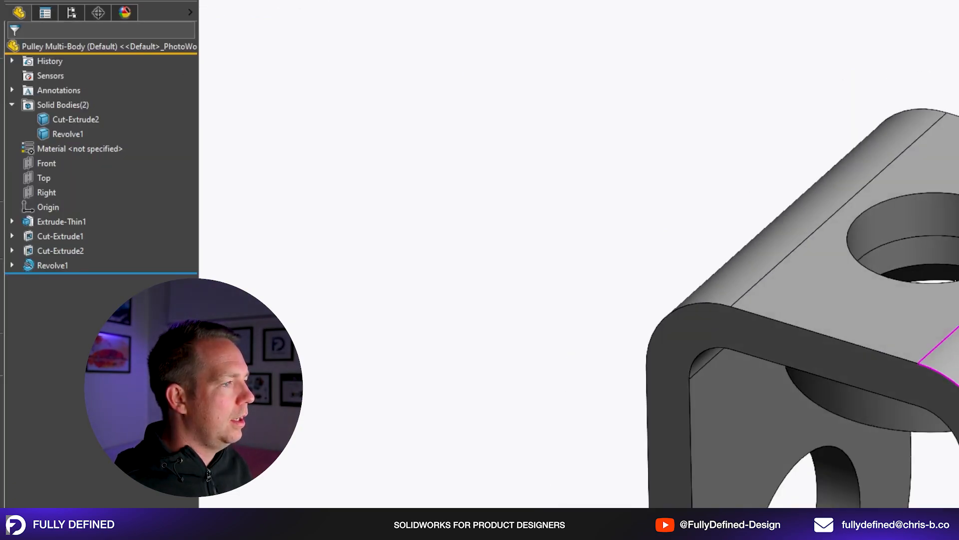
Switch the model to wireframe display and start a new sketch on the Front plane.
scroll(915, 392, "up", 3)
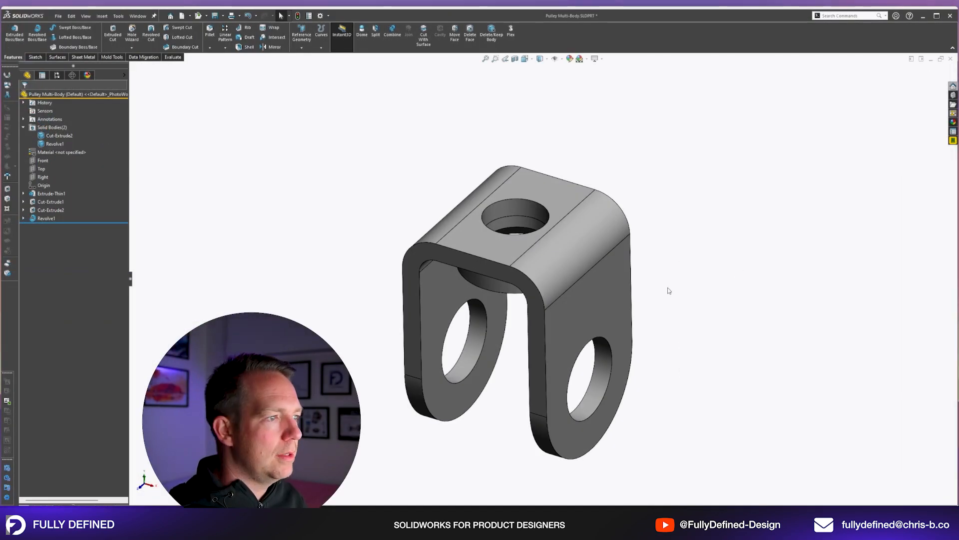
middle_click_drag(668, 289, 674, 268)
scroll(674, 267, "up", 1)
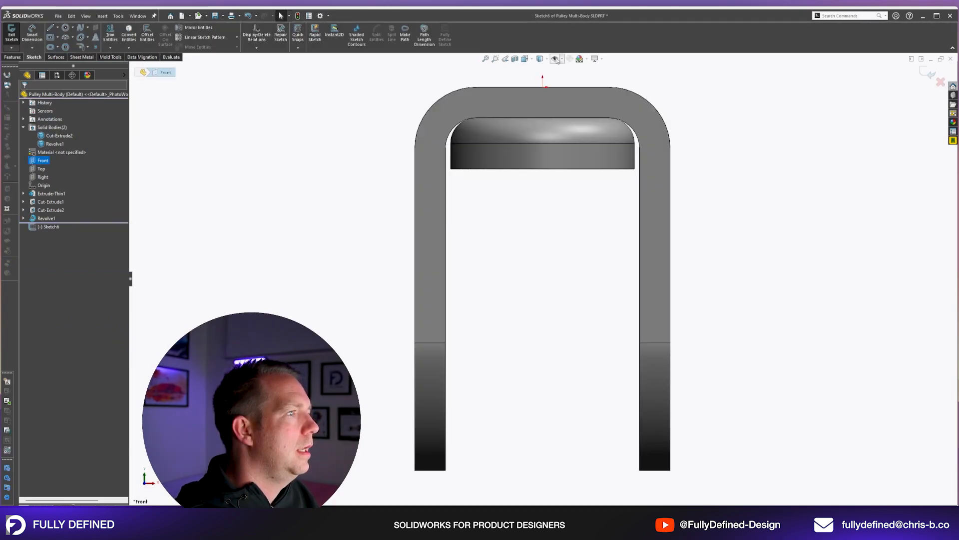
left_click(541, 59)
left_click(541, 110)
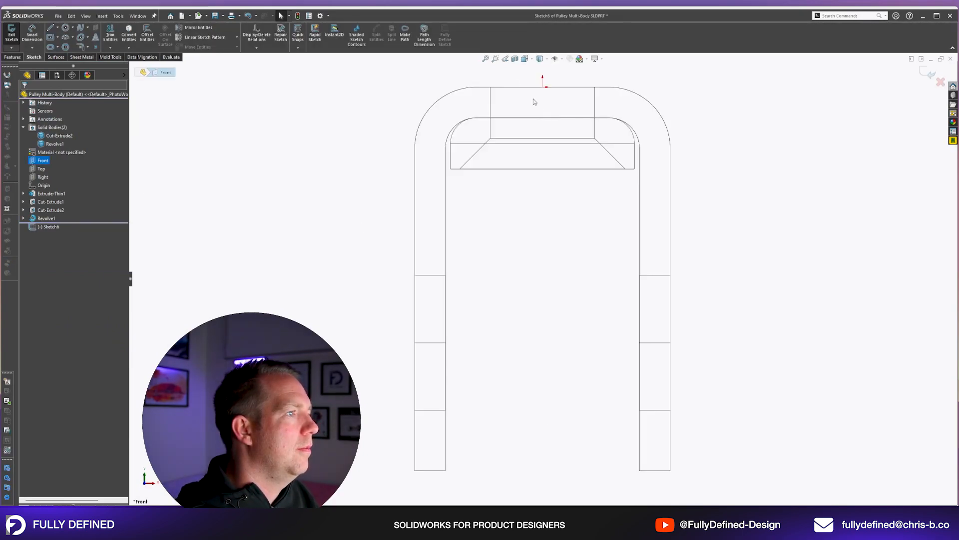
Sketch a closed half-profile with a rectangular head above the bracket, a narrower stem through the hole, a slanted flare and an arc underneath.
scroll(494, 103, "down", 2)
key("l")
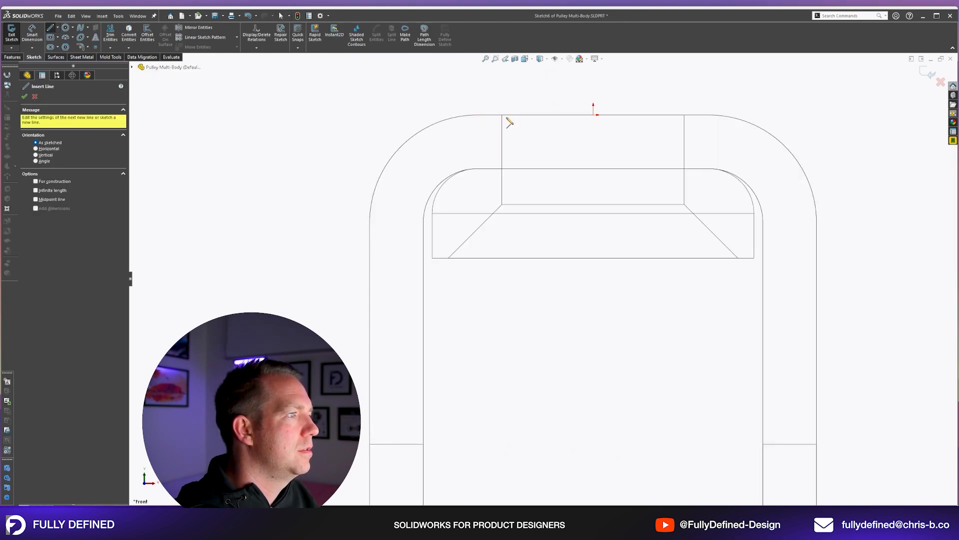
key("z")
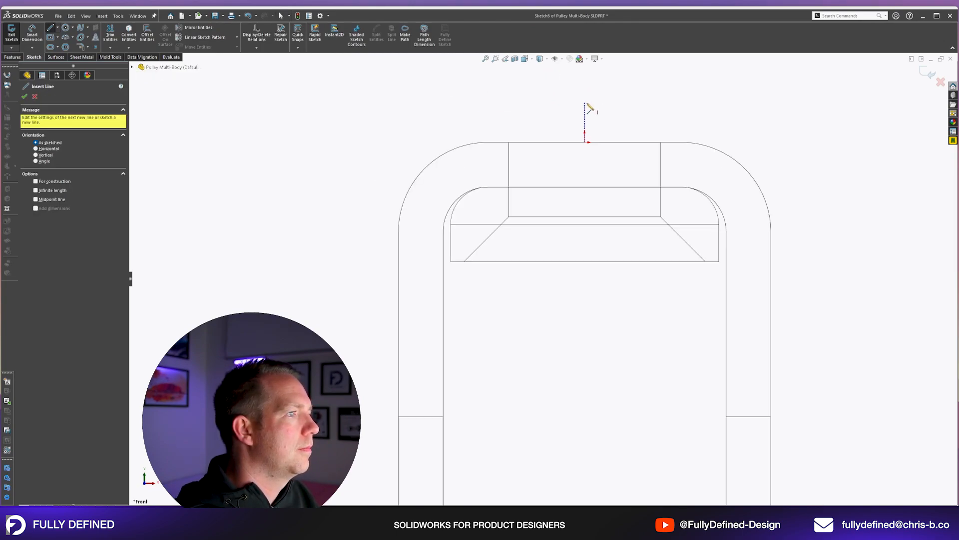
left_click(585, 106)
left_click(450, 106)
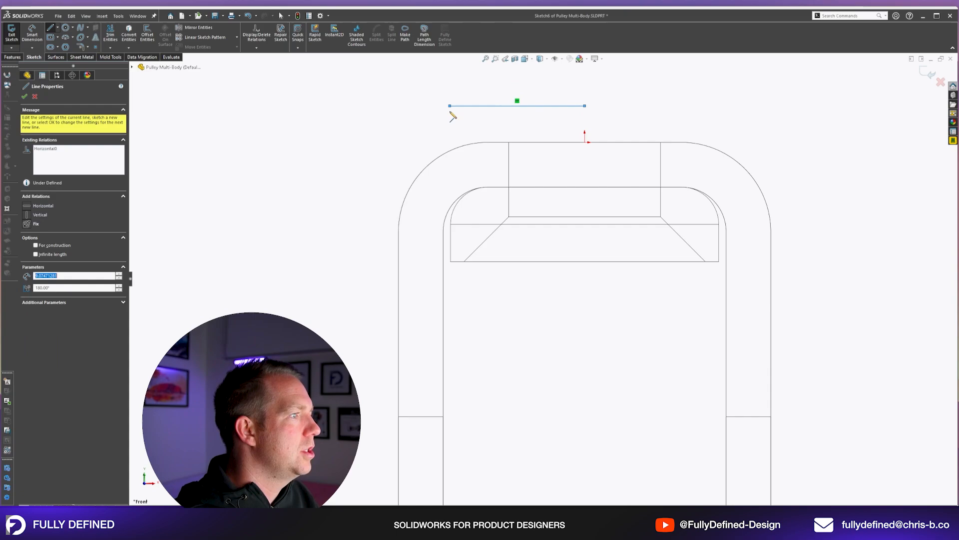
left_click(449, 143)
left_click(512, 142)
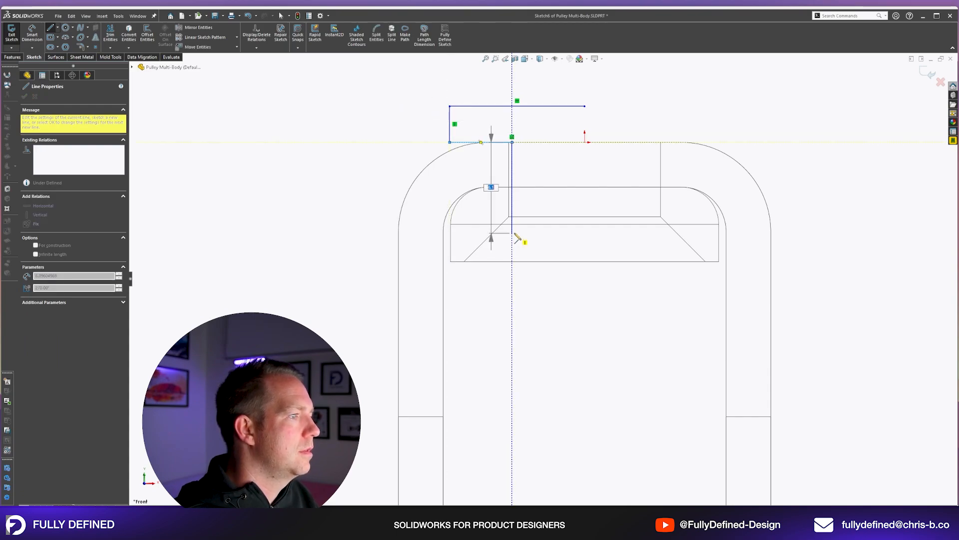
left_click(512, 216)
left_click(464, 270)
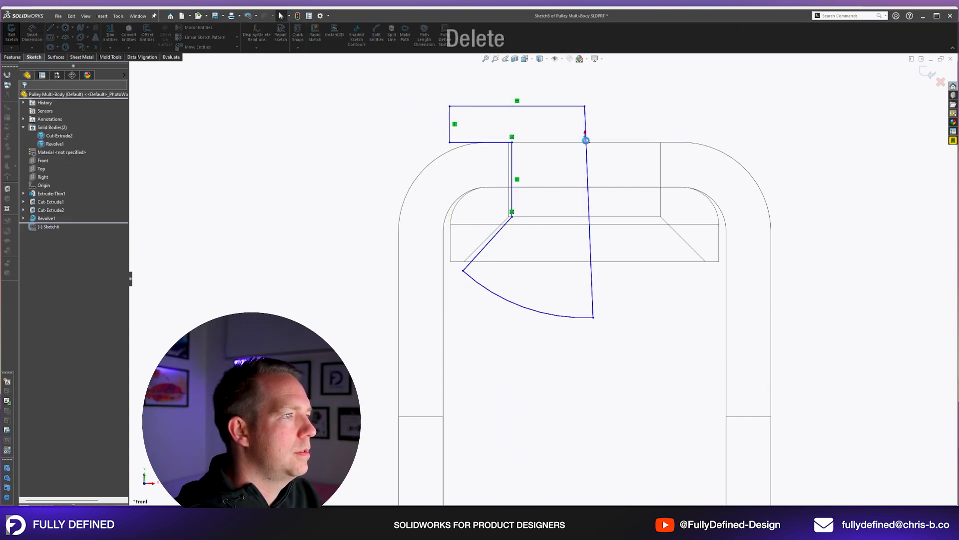
key("Delete")
left_click_drag(585, 135, 587, 141)
Make the profile's long closing line vertical and coincident with the origin.
left_click(584, 152)
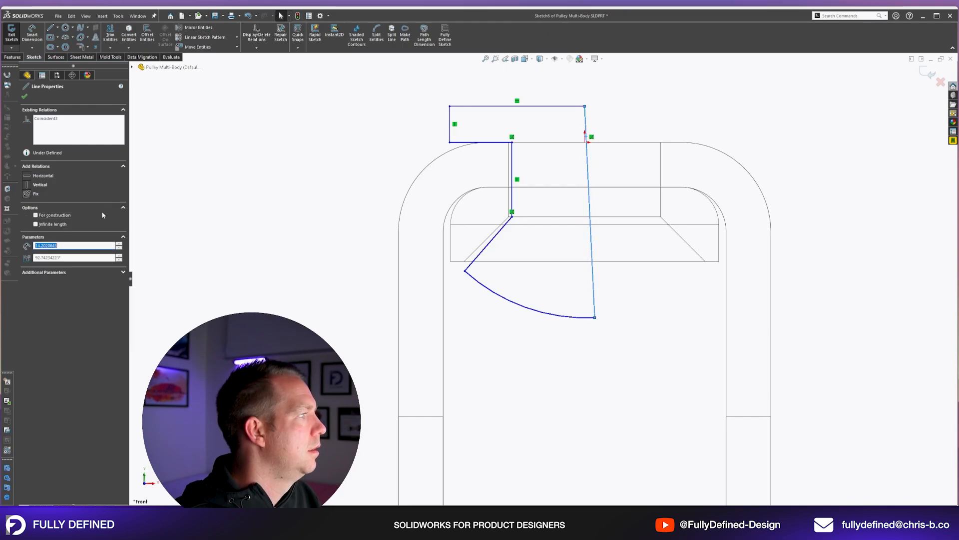
left_click(42, 183)
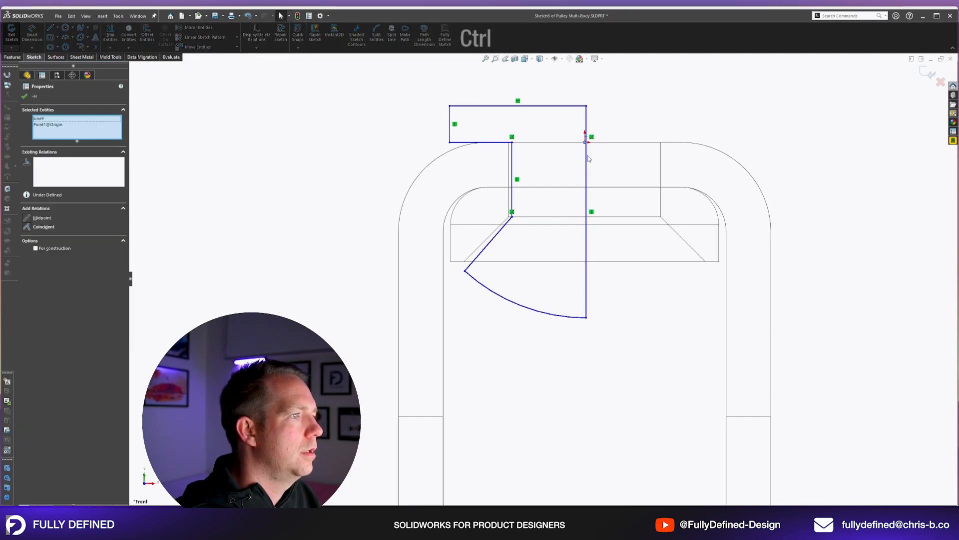
left_click(520, 382)
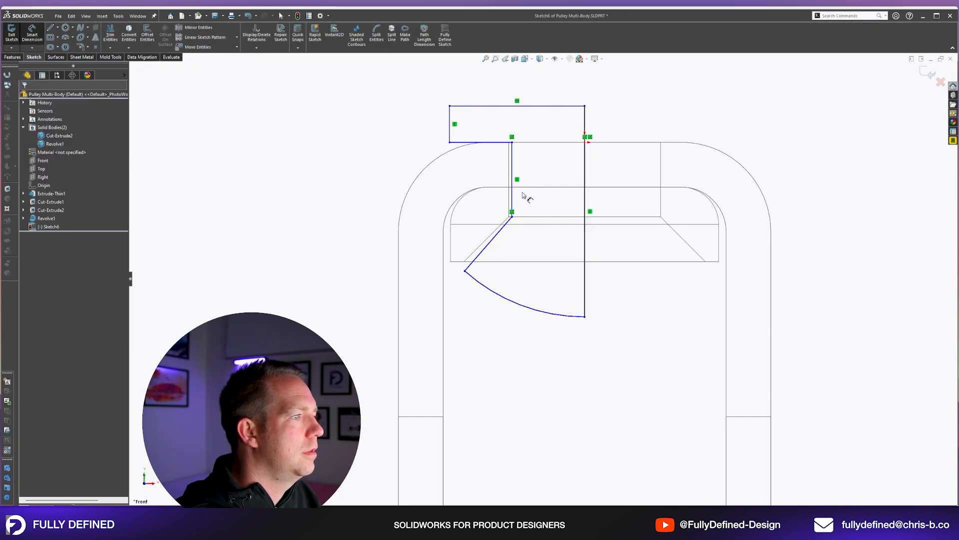
Try dimensioning the stem's vertical side 5 mm from the closing line, and delete that dimension.
left_click(512, 199)
left_click(585, 200)
left_click(678, 165)
type("5")
key("Return")
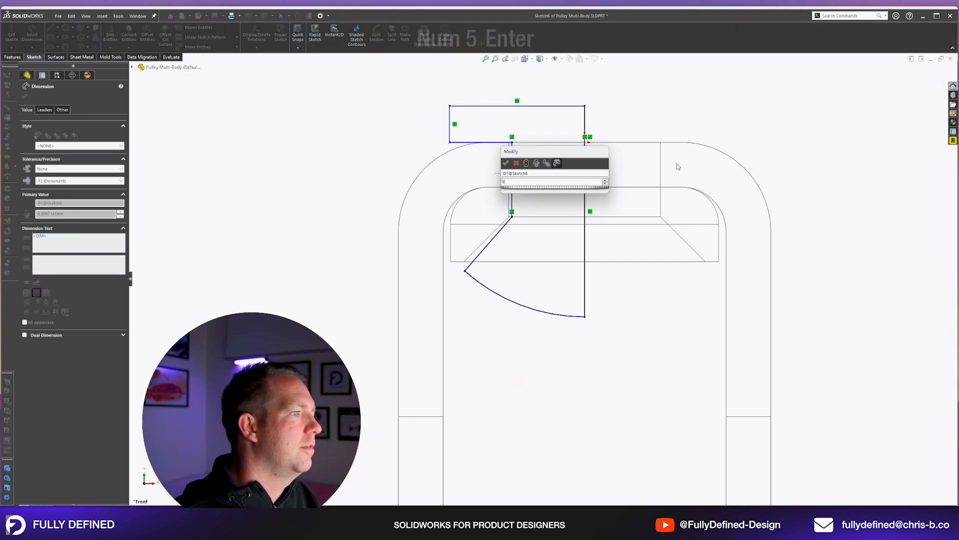
scroll(528, 148, "down", 7)
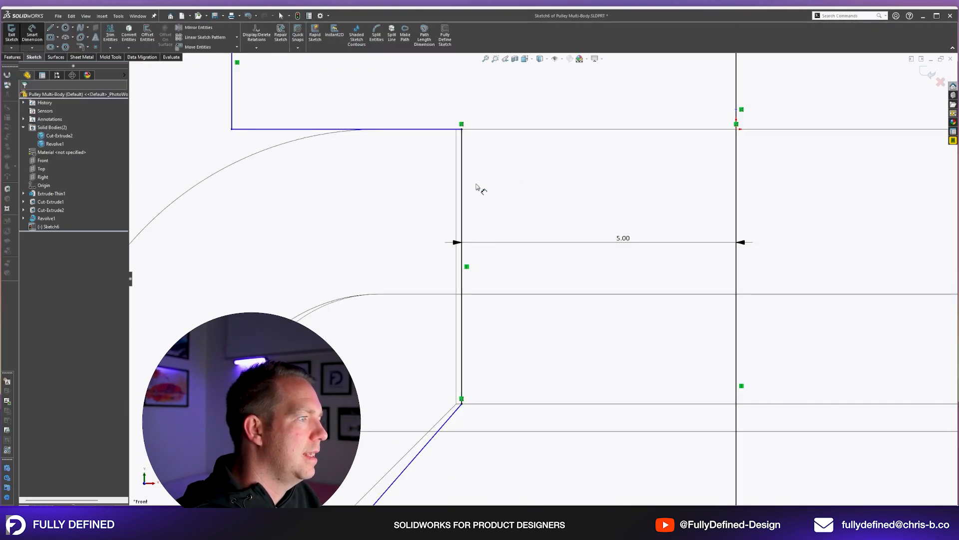
scroll(542, 278, "up", 5)
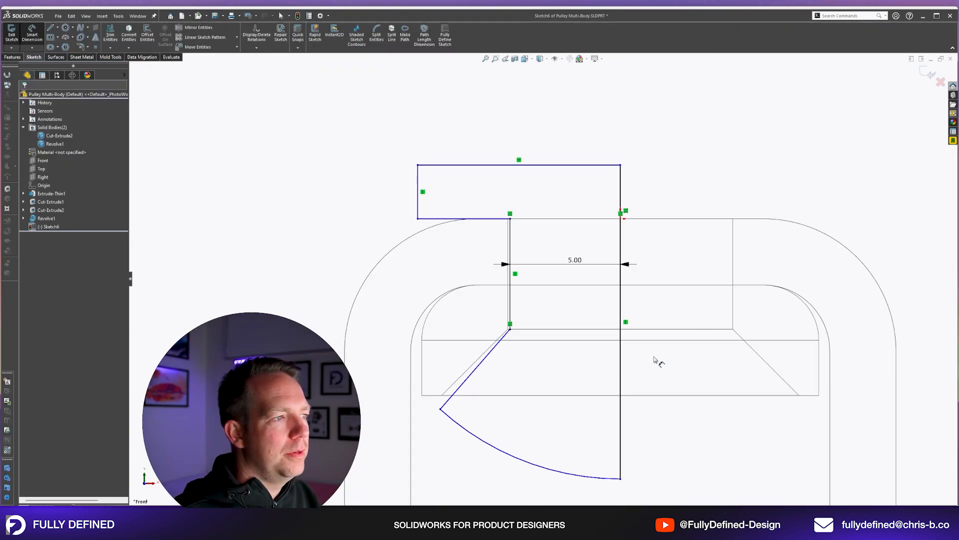
left_click(575, 267)
key("Delete")
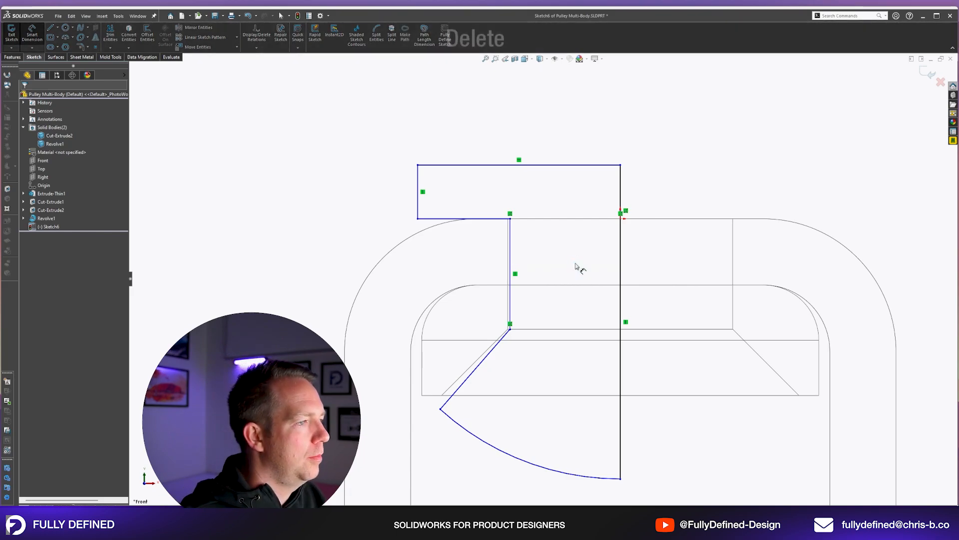
Set a 0.10 mm gap between the stem's side and the hole edge, and add a driven dimension from the stem to the closing line.
scroll(516, 261, "down", 3)
left_click(510, 251)
left_click(542, 228)
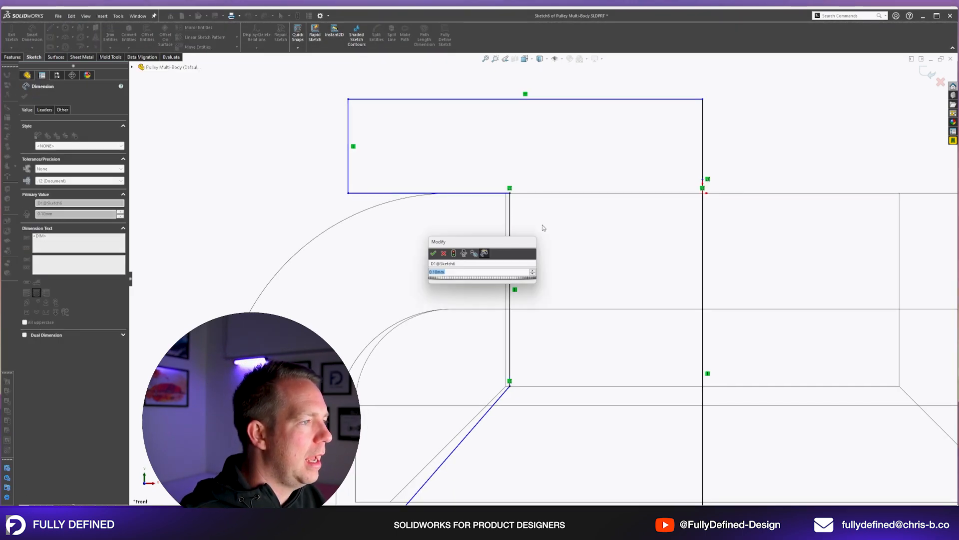
key("Return")
left_click(702, 249)
left_click(634, 244)
key("Return")
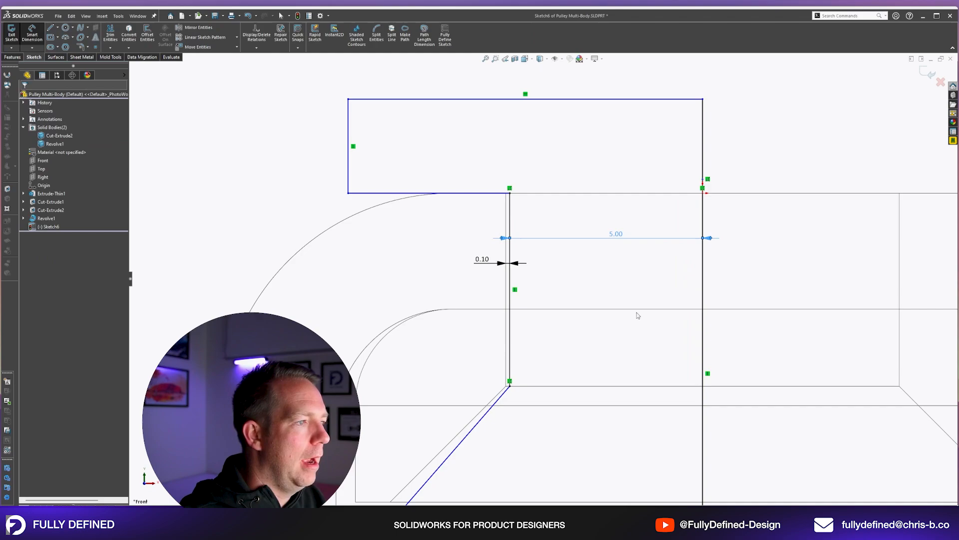
Examine the stem profile inside the bush and bracket holes from an angle, and return to the front view.
scroll(667, 306, "up", 5)
left_click(668, 201)
middle_click_drag(628, 244, 589, 218)
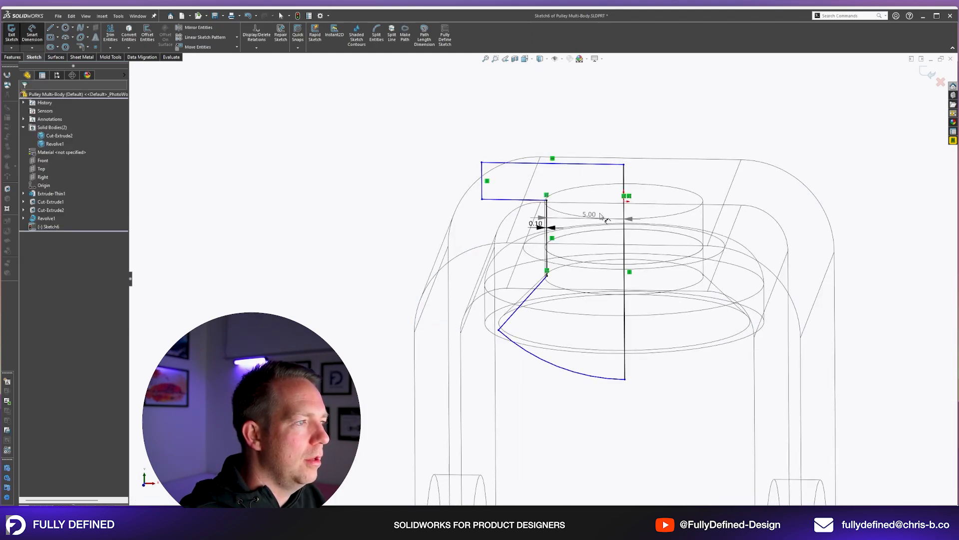
scroll(571, 200, "down", 2)
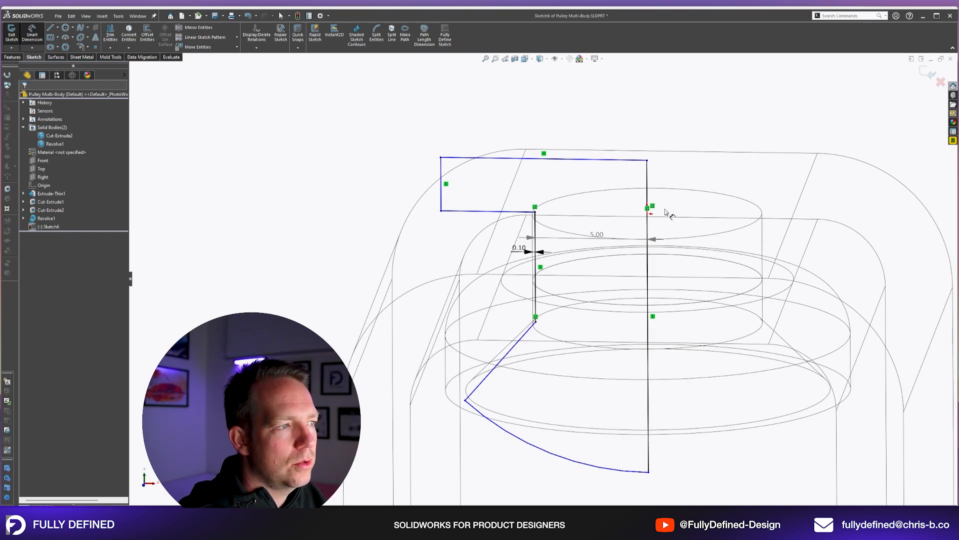
left_click_drag(595, 240, 596, 256)
key("space")
left_click(778, 155)
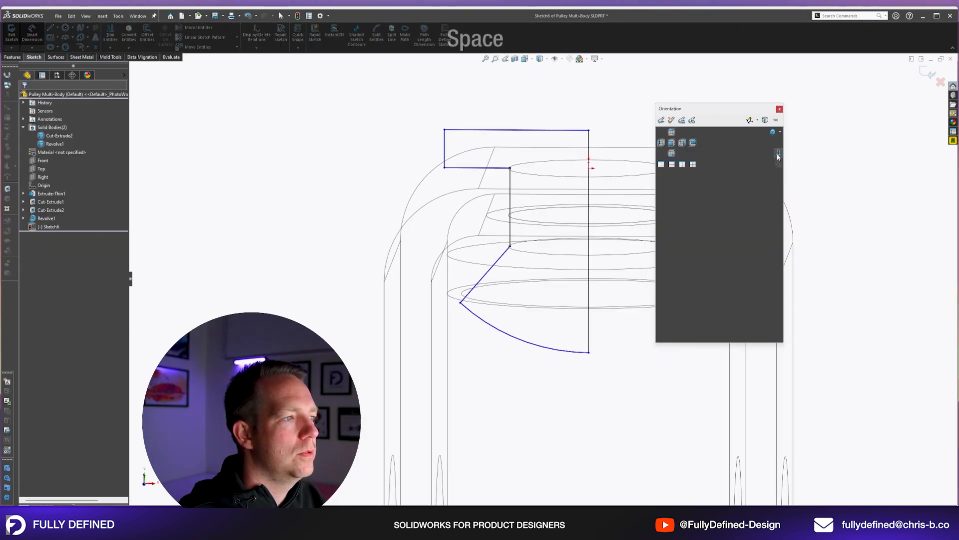
scroll(480, 81, "down", 3)
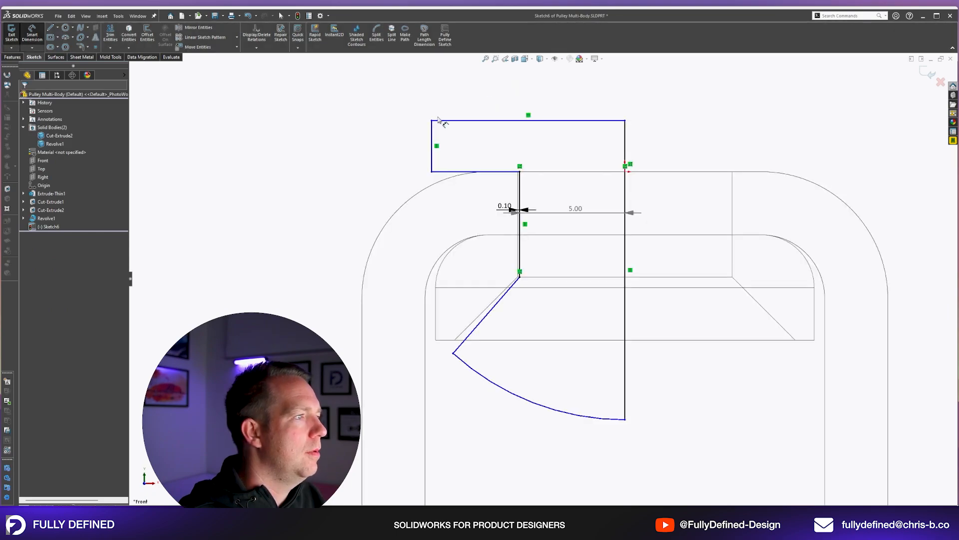
Dimension the height of the profile's rectangular head to 5 mm.
left_click(429, 159)
left_click(394, 150)
type("5")
key("Return")
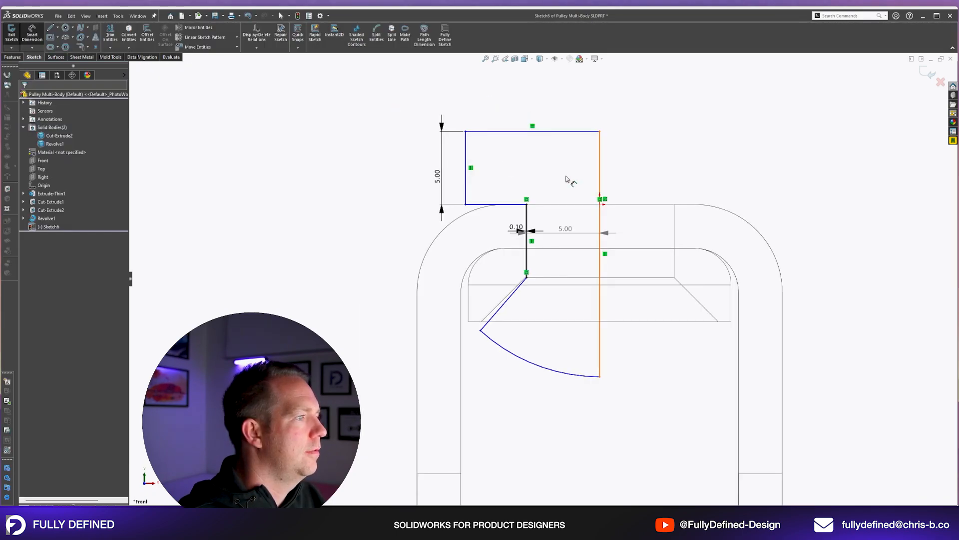
Dimension the width of the profile's rectangular head to 10 mm.
left_click(466, 189)
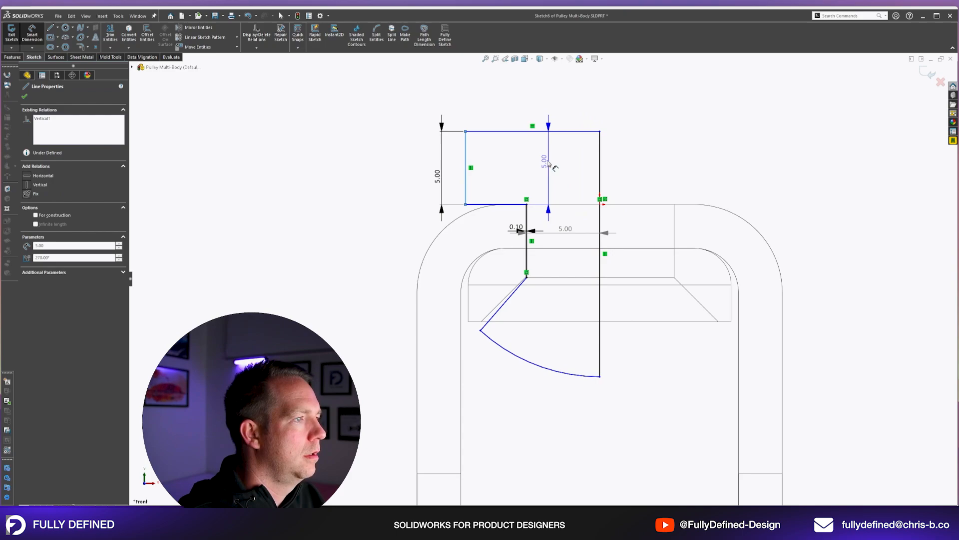
key("Escape")
left_click(534, 131)
left_click(544, 99)
type("10")
key("Return")
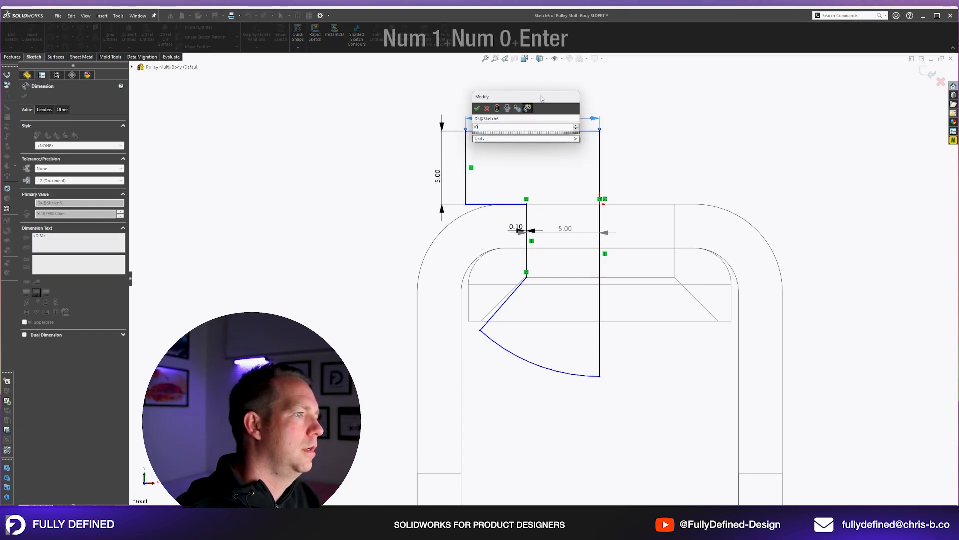
key("Escape")
Make the short line along the underside of the rectangular head horizontal.
scroll(504, 181, "down", 4)
left_click(477, 232)
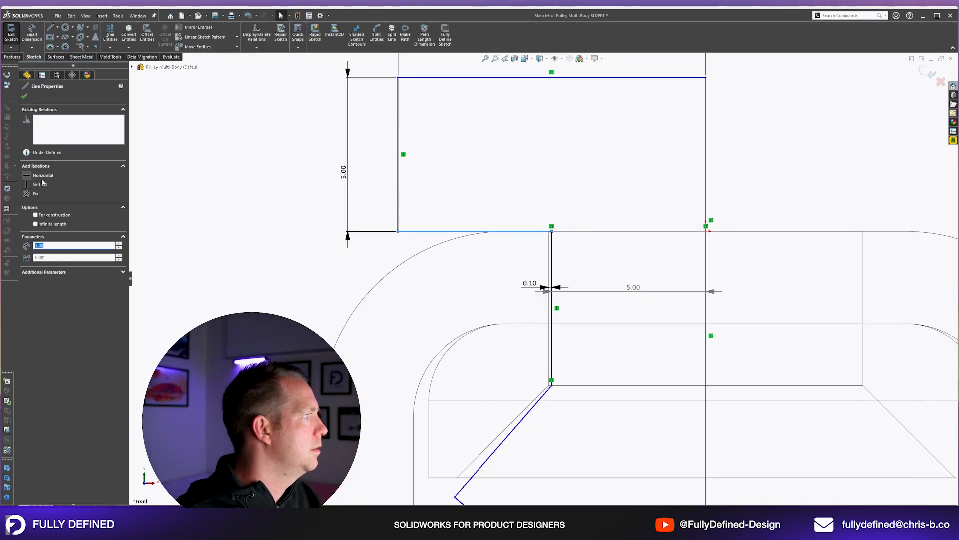
key("Escape")
scroll(483, 143, "up", 3)
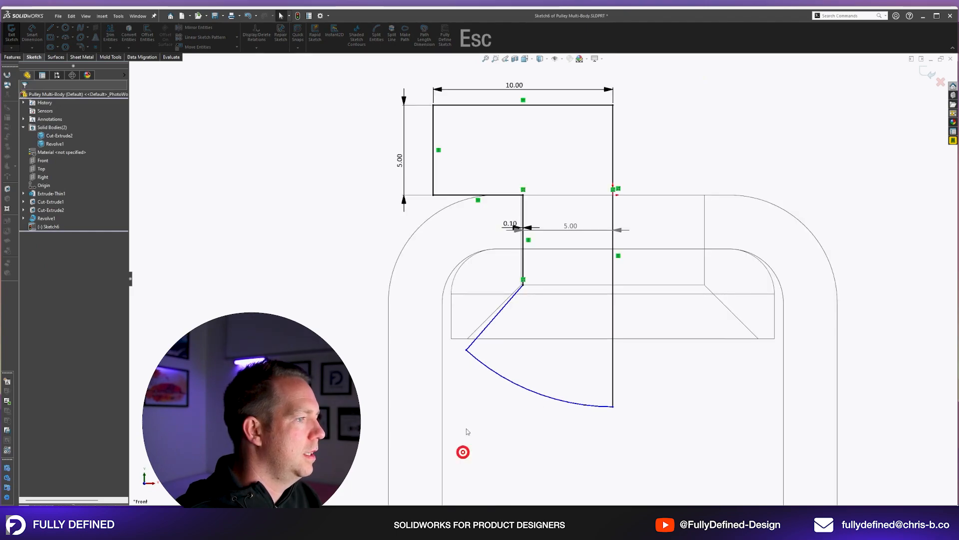
key("Escape")
Make the stem profile's angled line parallel to the bush's sloped edge.
scroll(475, 322, "down", 3)
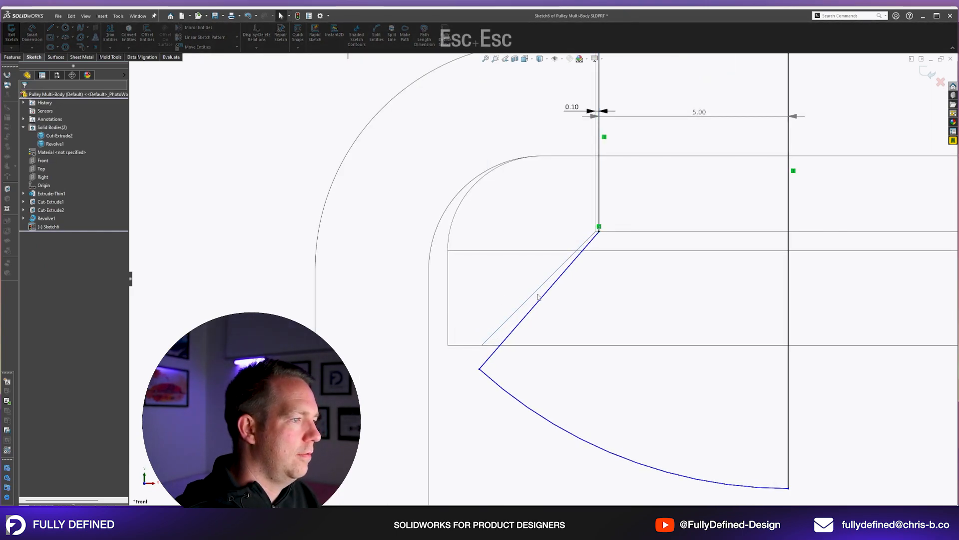
left_click(538, 300, "ctrl")
left_click(531, 295, "ctrl")
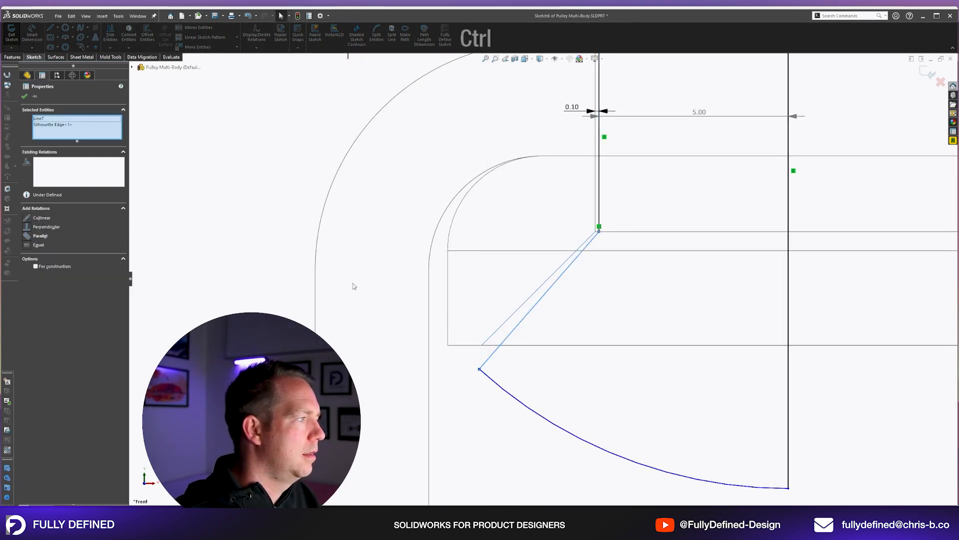
left_click(26, 237)
key("Escape")
scroll(514, 278, "up", 3)
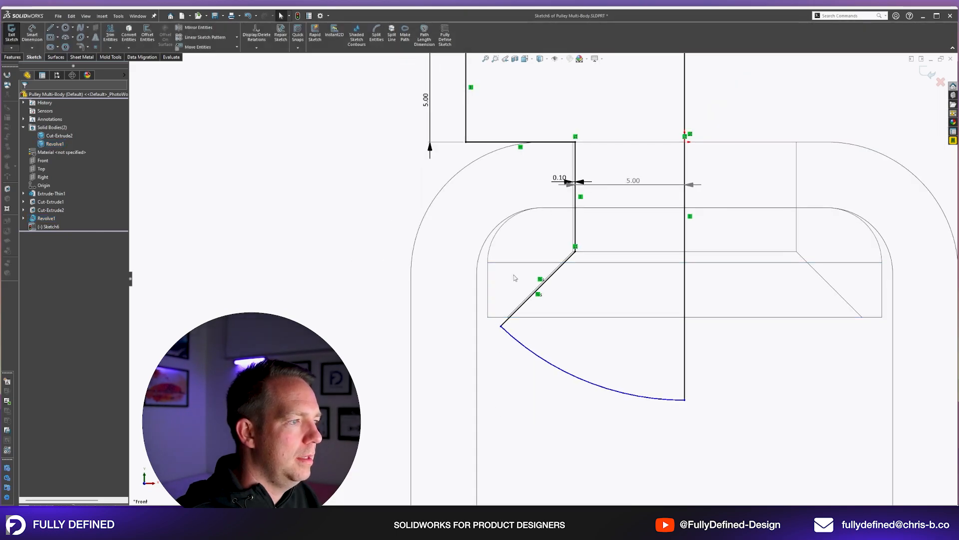
Check the parallel relation on the angled line and locate the bush's sketch under Revolve1.
scroll(552, 295, "down", 3)
left_click(524, 289)
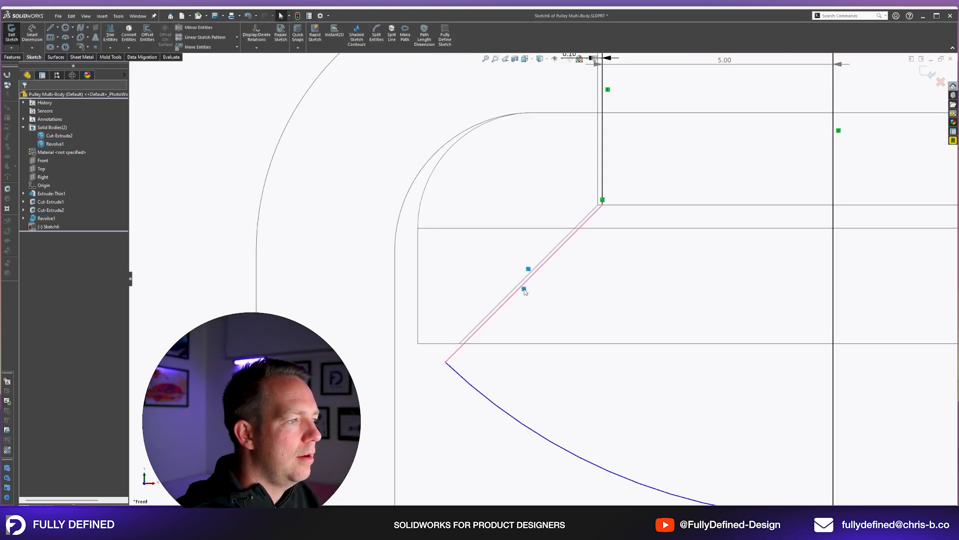
key("Escape")
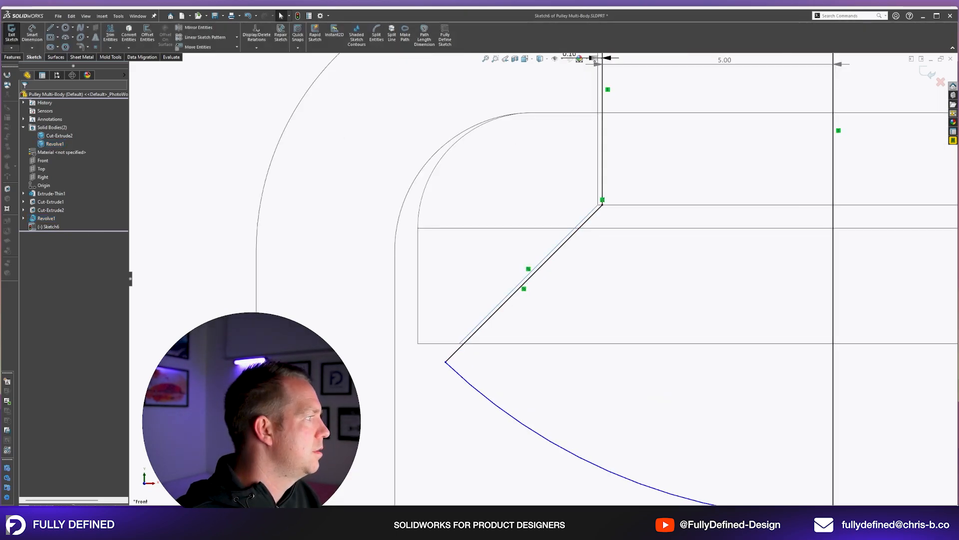
left_click(23, 219)
left_click(54, 227)
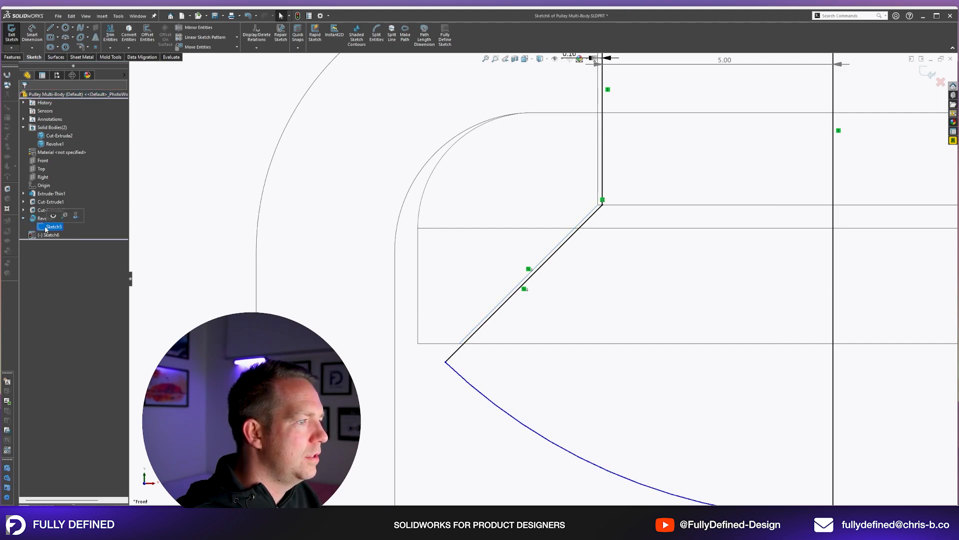
scroll(544, 275, "up", 3)
left_click(659, 375)
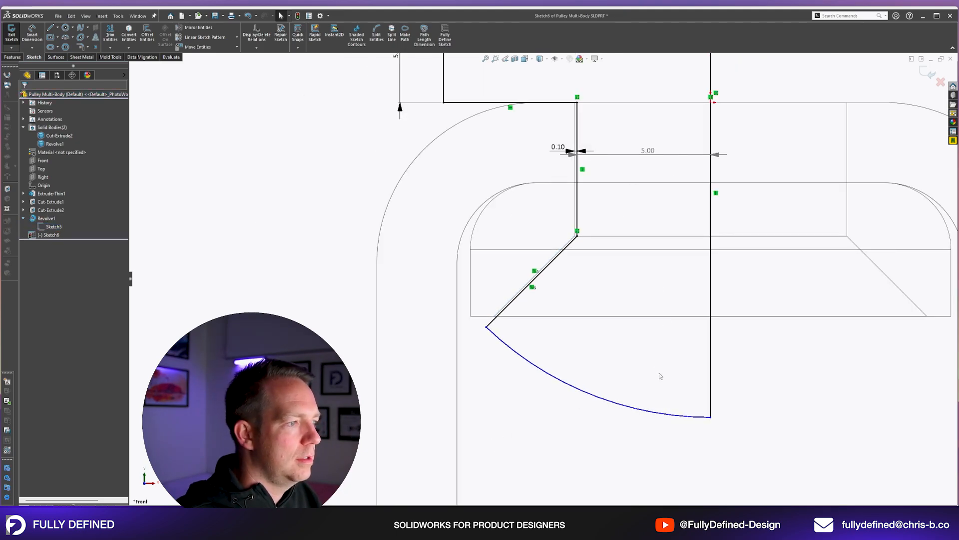
Dimension the radius of the profile's lower arc to 15 mm.
scroll(662, 362, "up", 3)
right_click_drag(679, 379, 592, 377)
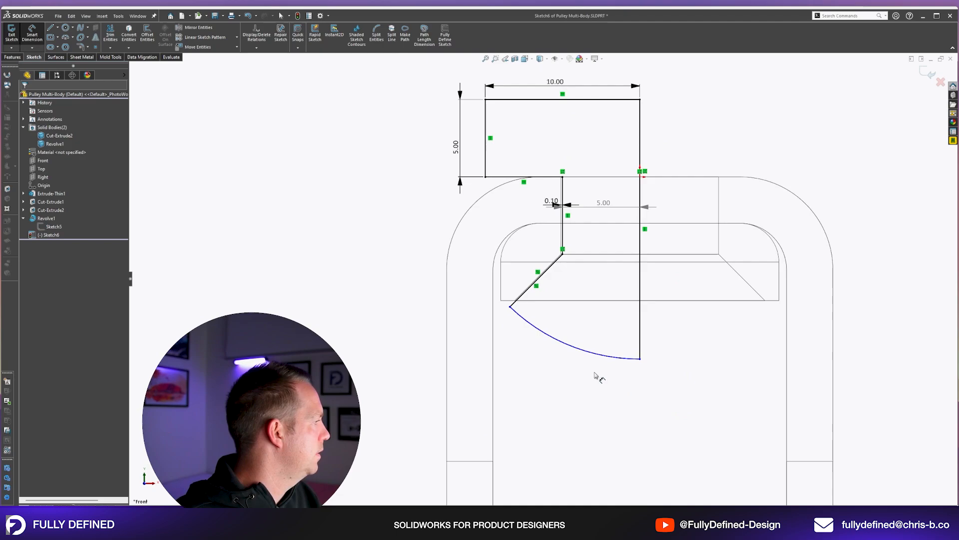
left_click(590, 352)
left_click(578, 380)
type("15")
key("Return")
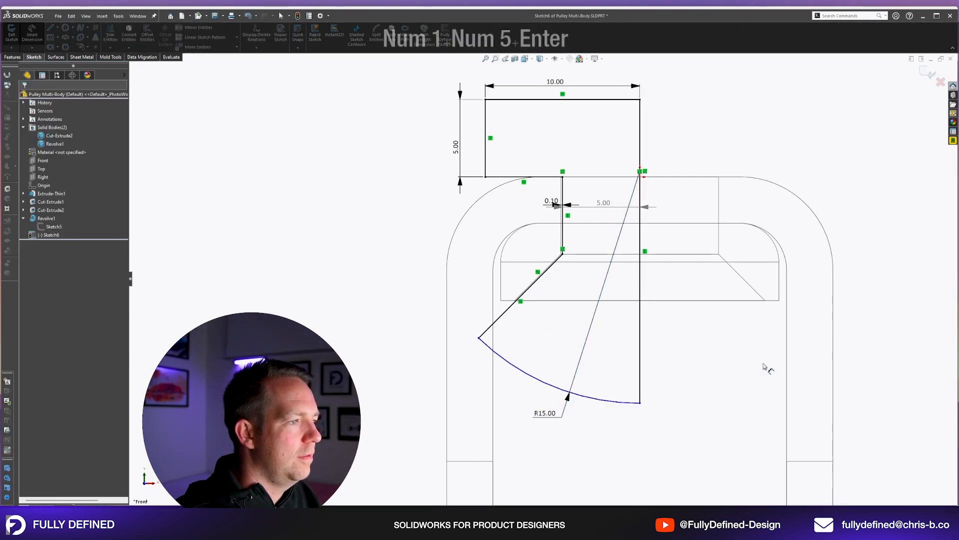
Move the free end of the angled line onto the bush's bottom edge so the point is coincident with it.
key("Escape")
left_click_drag(479, 338, 504, 314)
left_click(723, 385)
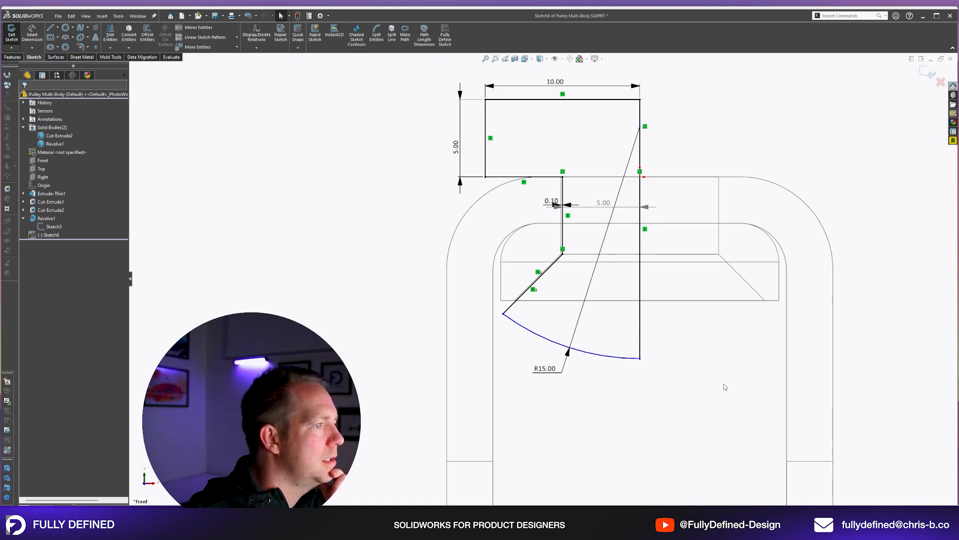
scroll(552, 276, "down", 3)
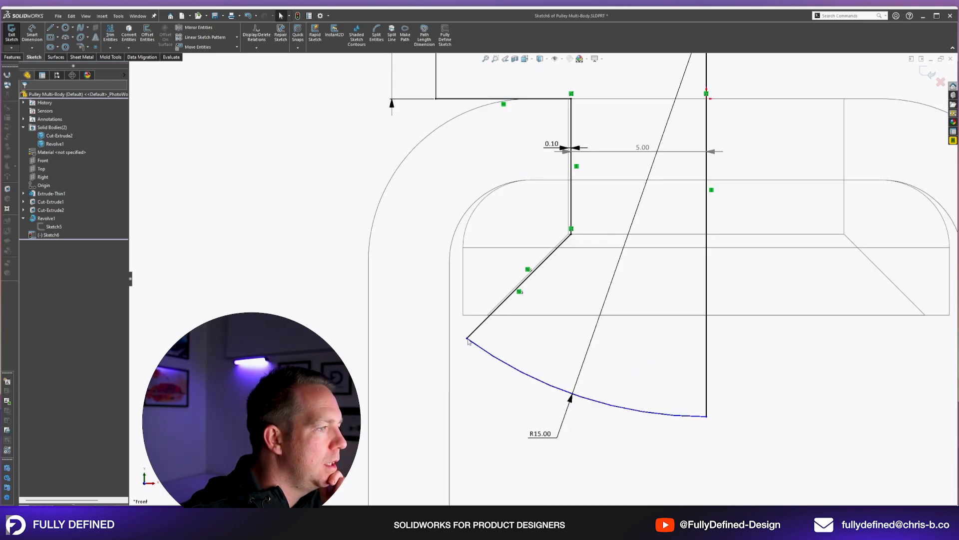
left_click_drag(467, 341, 491, 318)
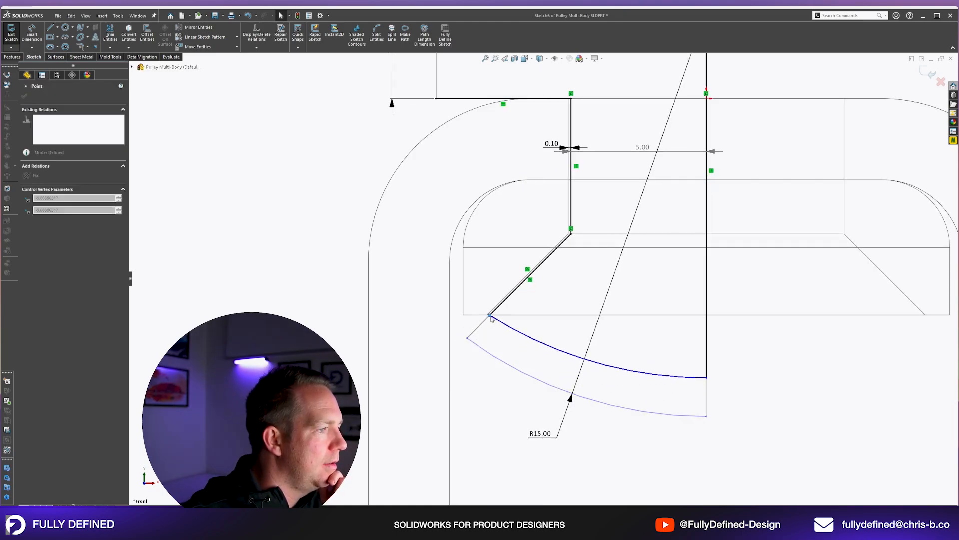
left_click(498, 372)
scroll(497, 372, "up", 3)
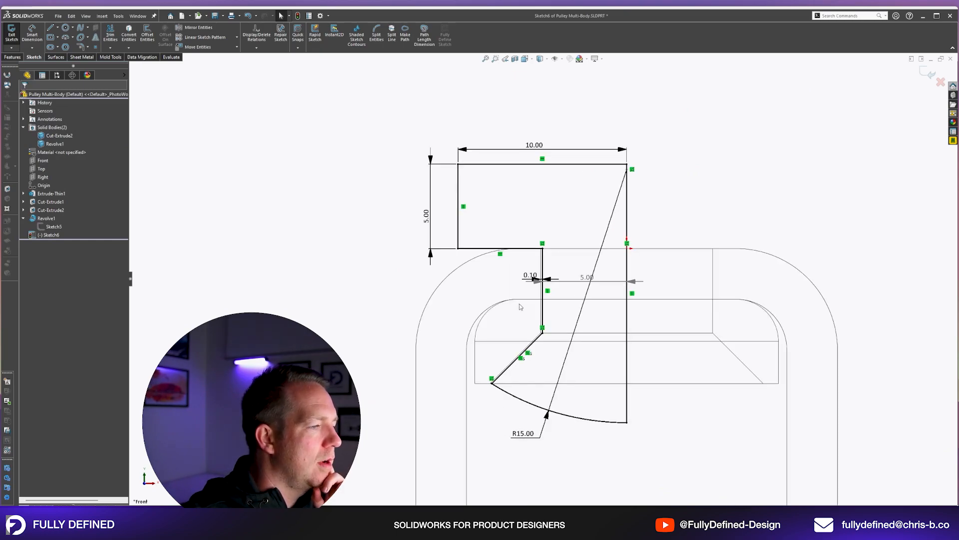
Review the profile's coincident and parallel relations and the gap dimension between the stem and the hole edge.
scroll(612, 259, "down", 1)
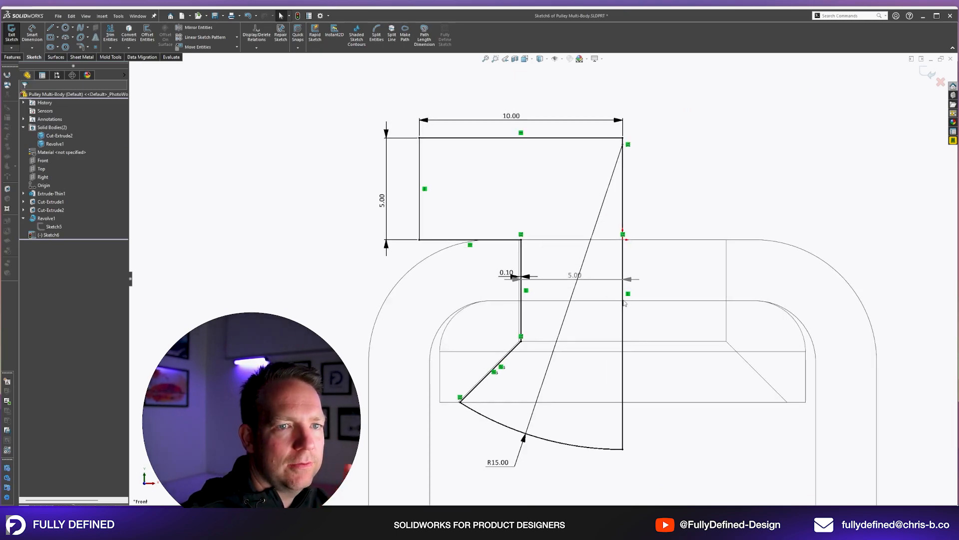
scroll(491, 380, "down", 4)
left_click(469, 377)
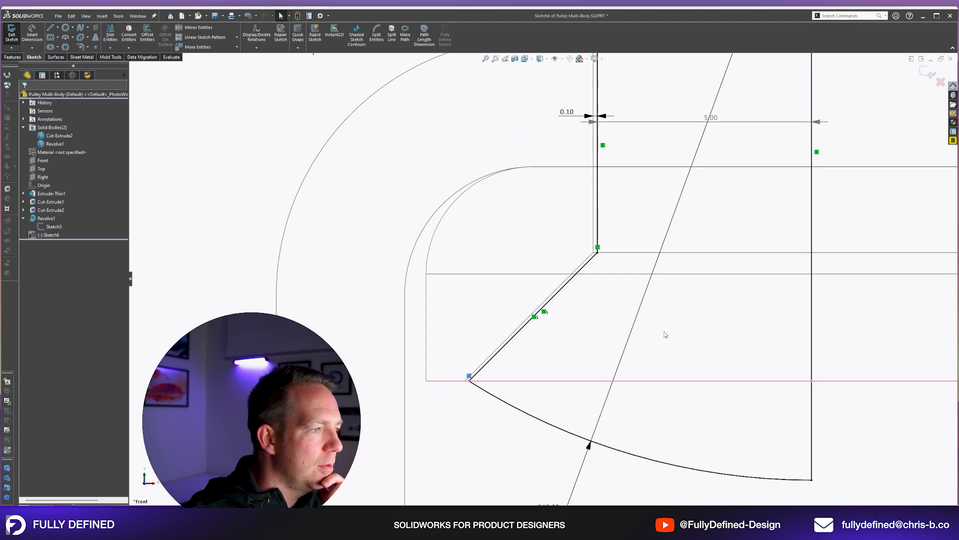
left_click(526, 323)
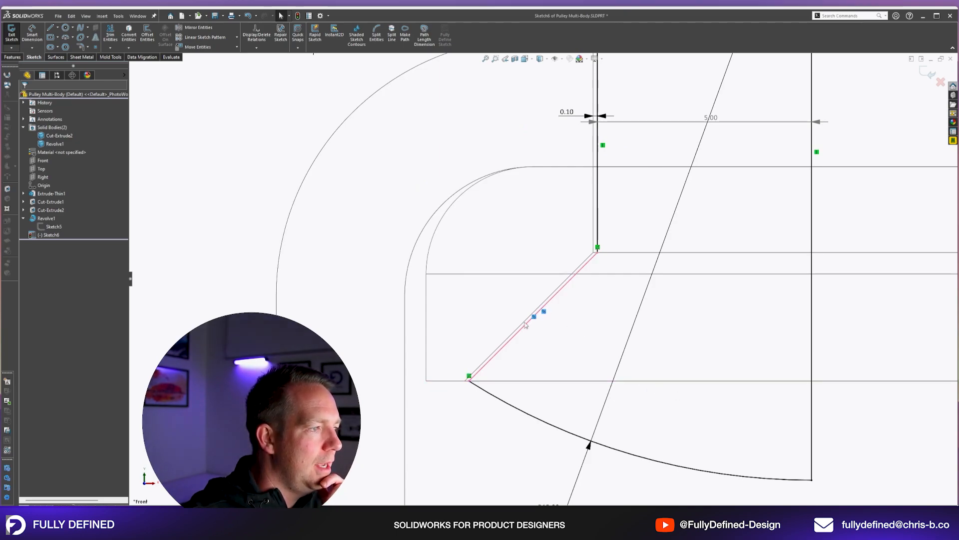
scroll(540, 265, "up", 3)
scroll(618, 138, "down", 2)
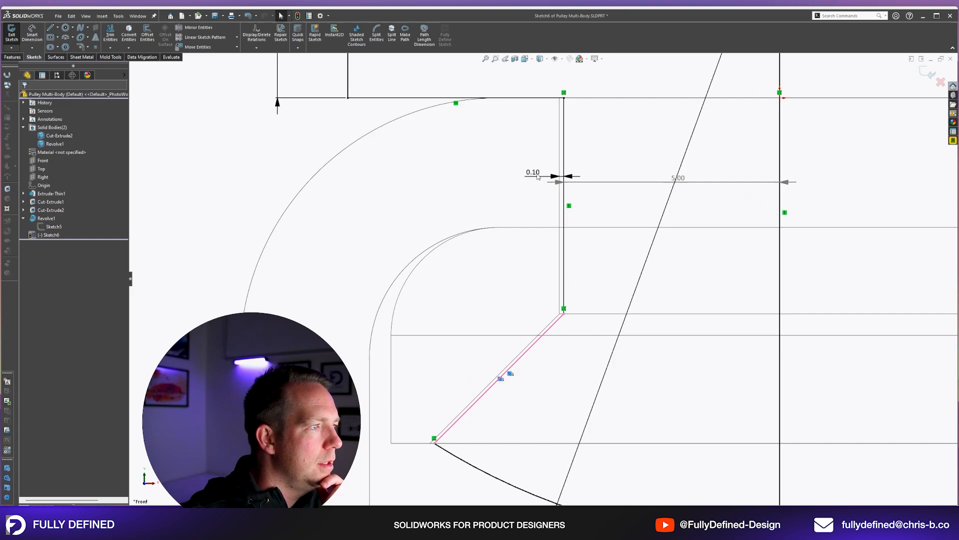
left_click(562, 159)
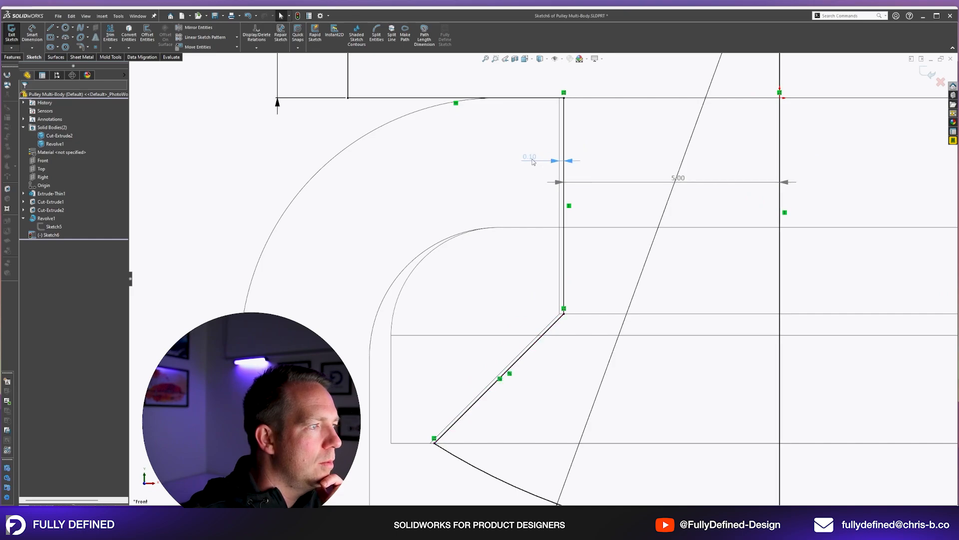
scroll(560, 213, "up", 1)
left_click(568, 217)
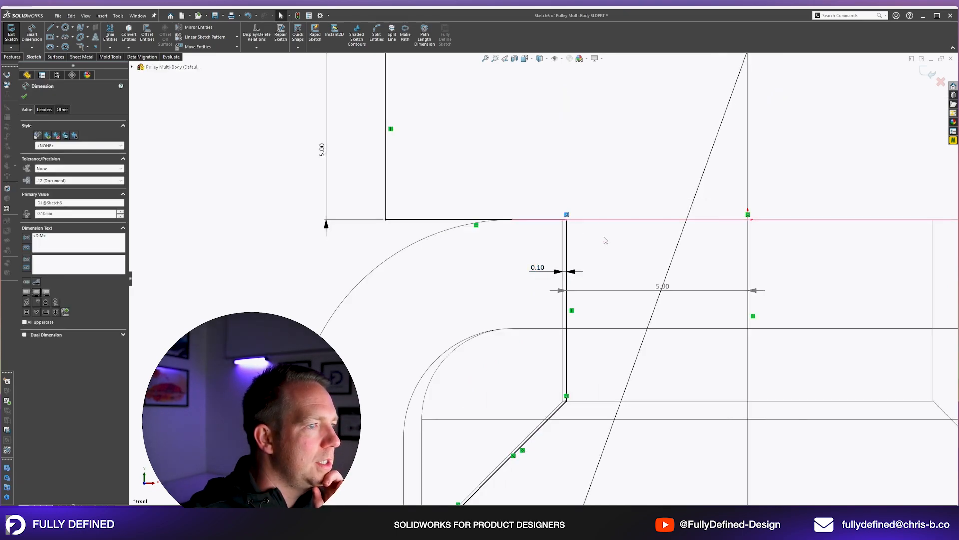
scroll(589, 219, "up", 2)
left_click(720, 215)
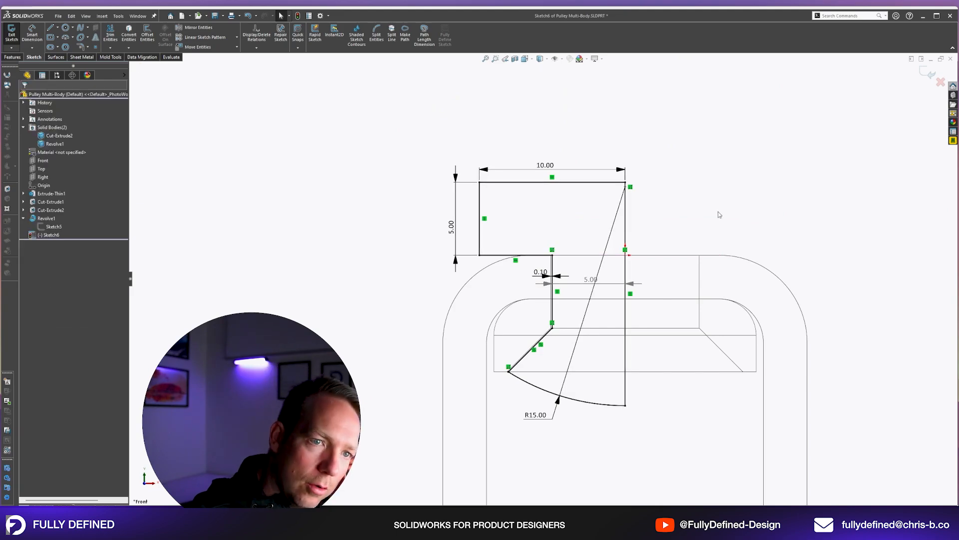
Revolve the stem profile 360° about its vertical closing line as a separate body, with Merge result off.
mouse_move(669, 326)
middle_mouse_down()
mouse_move(681, 278)
mouse_move(663, 248)
middle_mouse_up()
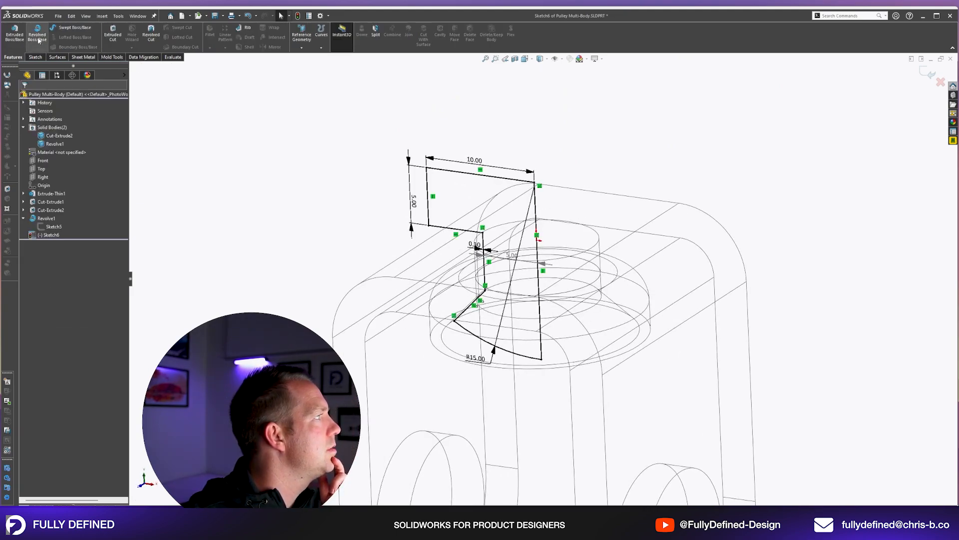
left_click(38, 37)
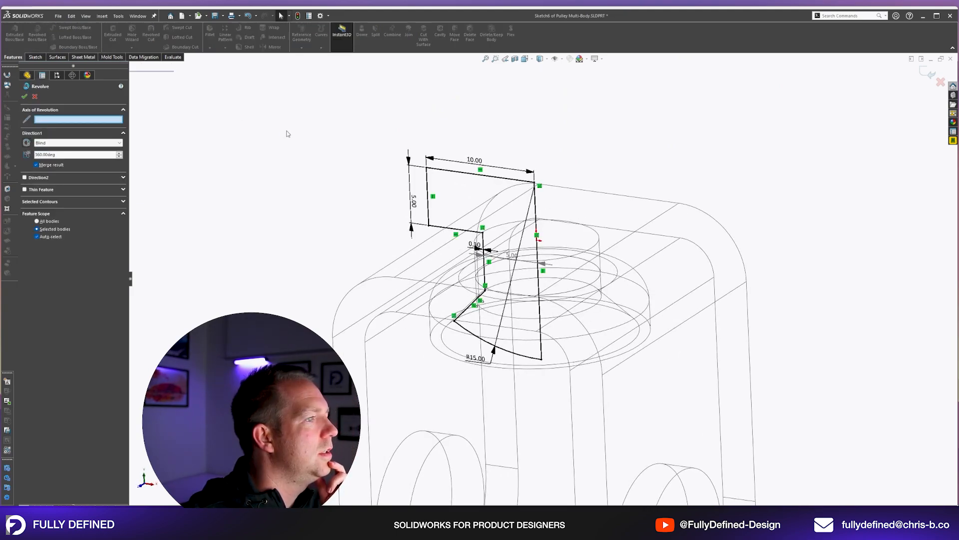
left_click(537, 212)
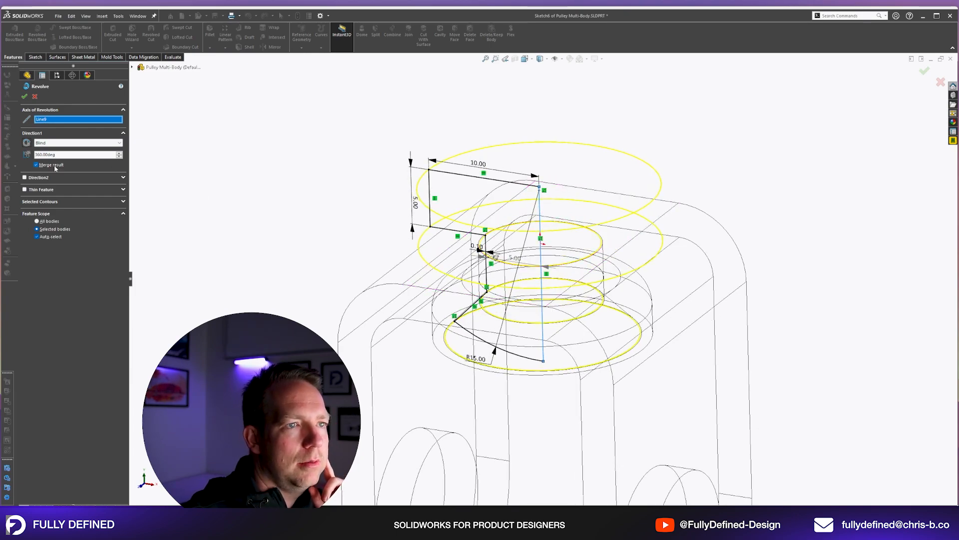
key("Return")
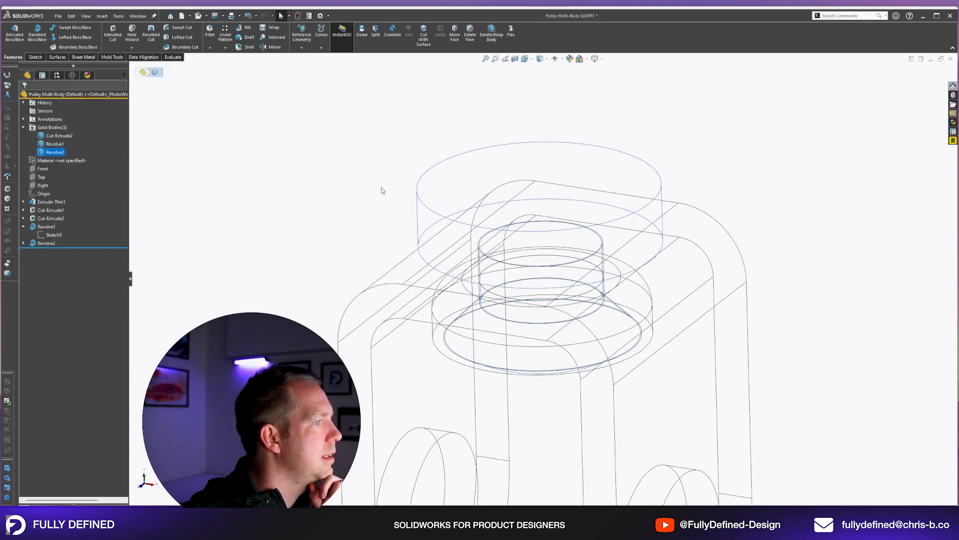
Display the model shaded with edges and view the stemmed body in the bracket from an angle.
left_click(540, 60)
left_click(540, 69)
left_click(678, 179)
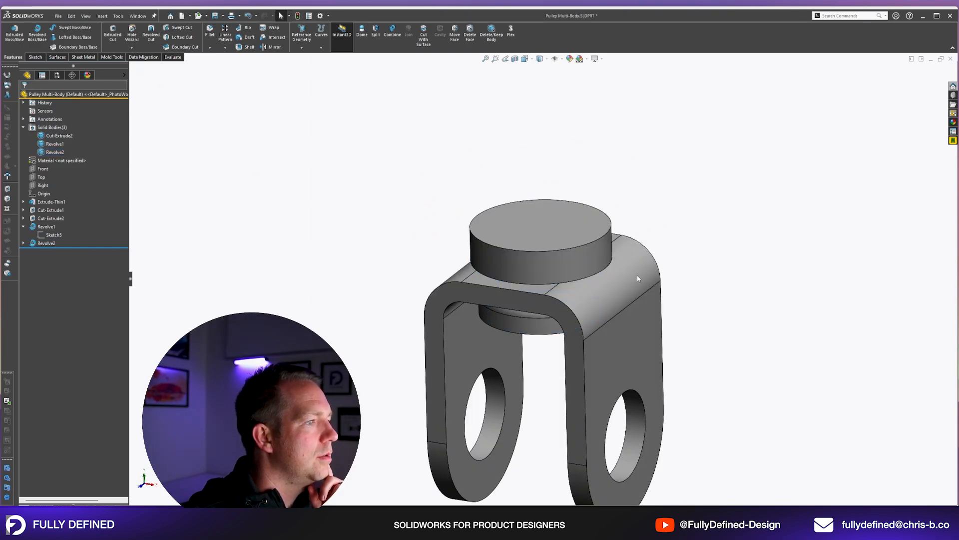
mouse_move(636, 278)
middle_mouse_down()
mouse_move(695, 192)
mouse_move(688, 221)
mouse_move(659, 214)
mouse_move(638, 240)
mouse_move(637, 264)
middle_mouse_up()
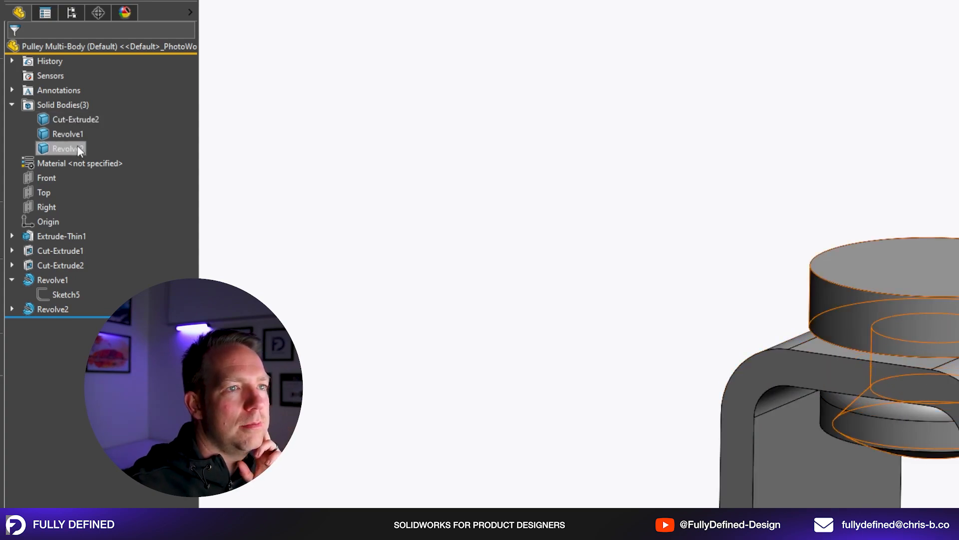
Compare the listed solid bodies with the features they take their names from, then collapse Revolve1.
left_click(12, 105)
left_click(12, 105)
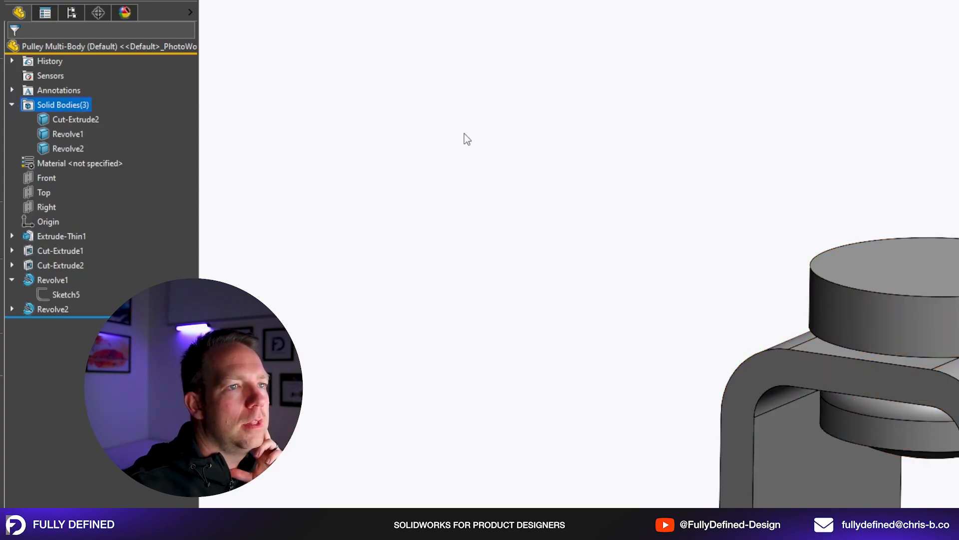
left_click(91, 120)
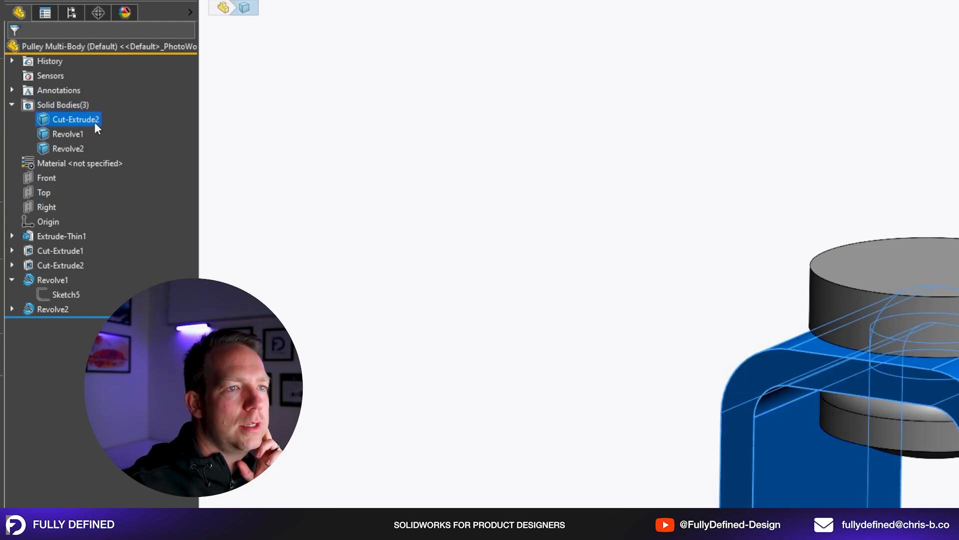
left_click(79, 265)
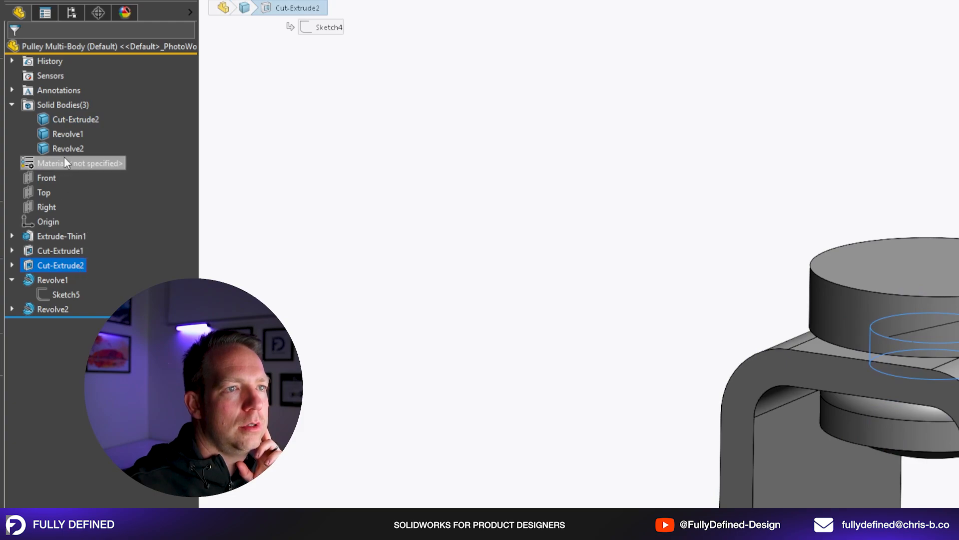
left_click(64, 133)
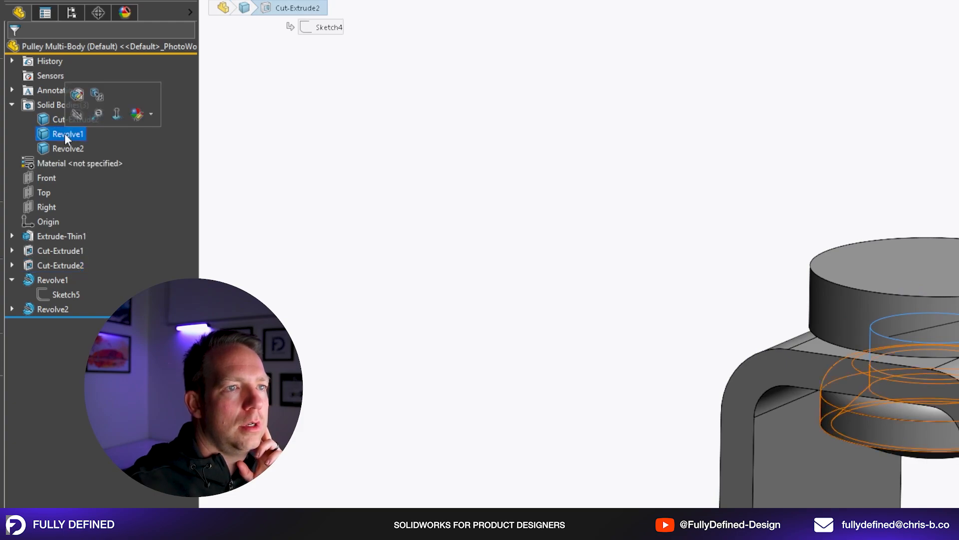
left_click(65, 307)
left_click(293, 220)
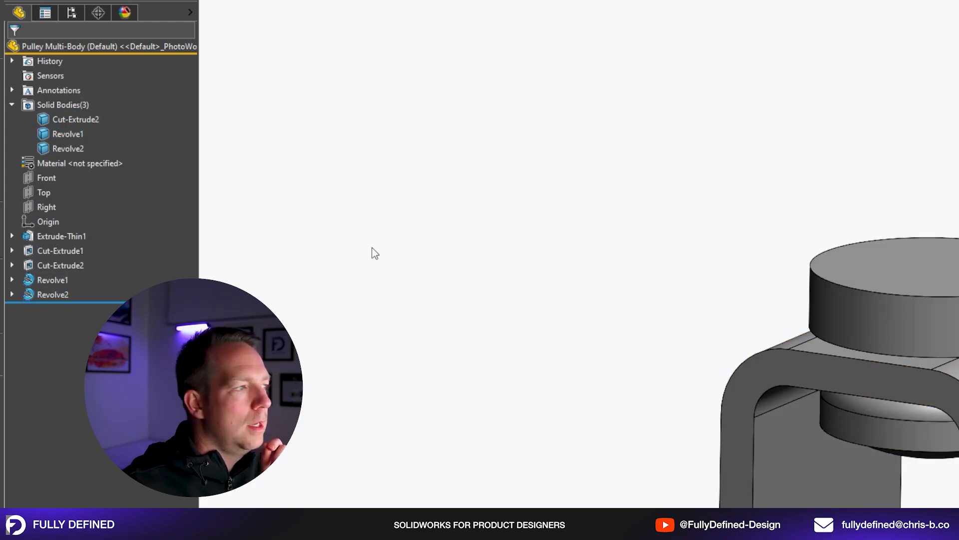
left_click(78, 119)
left_click(75, 120)
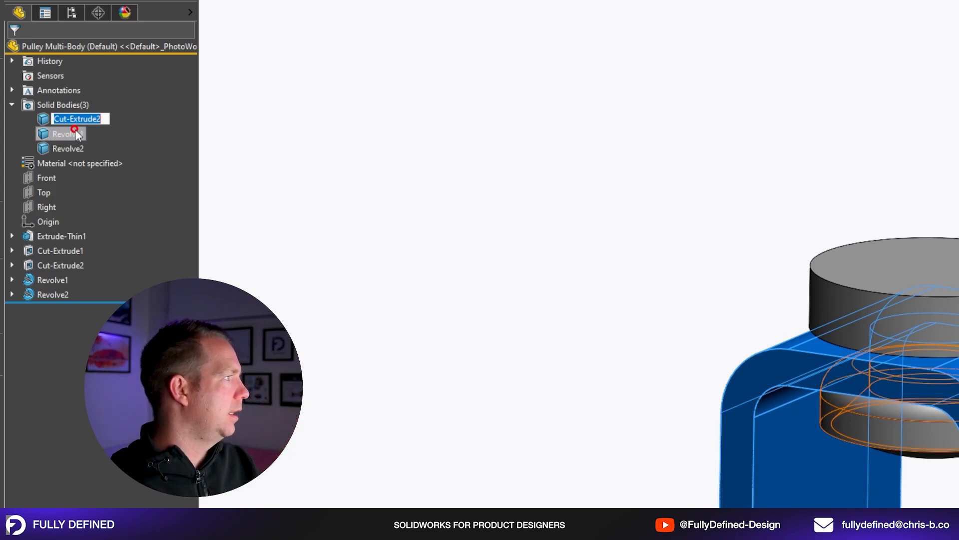
right_click(74, 131)
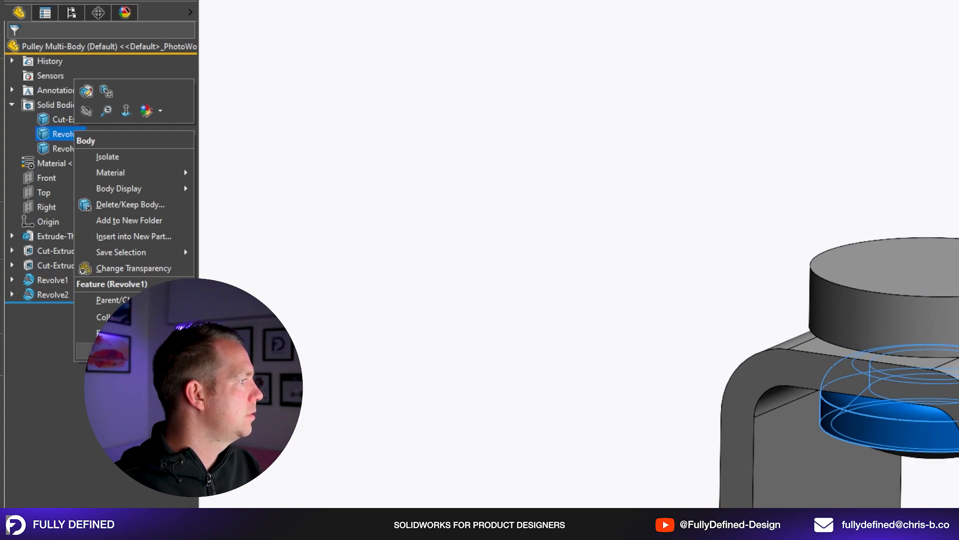
left_click(139, 352)
left_click(135, 381)
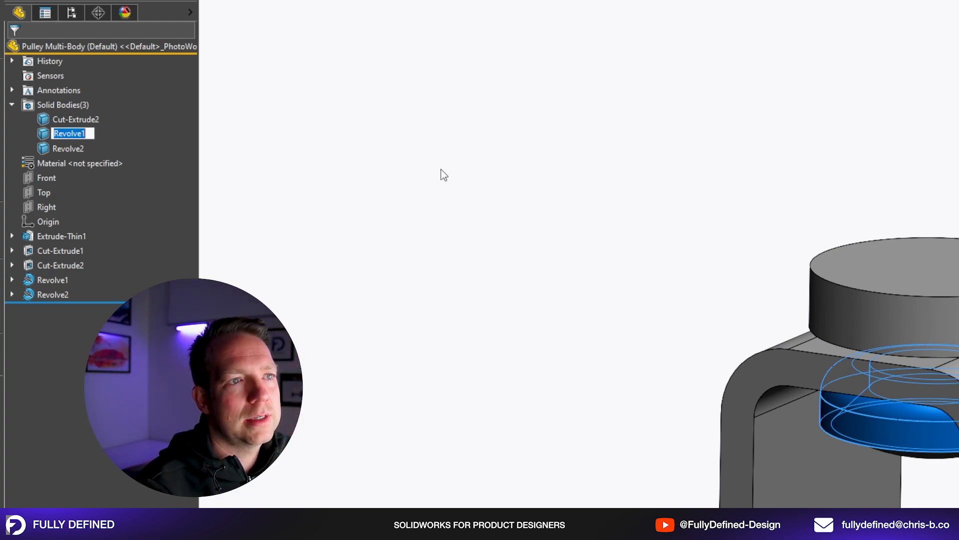
left_click(442, 171)
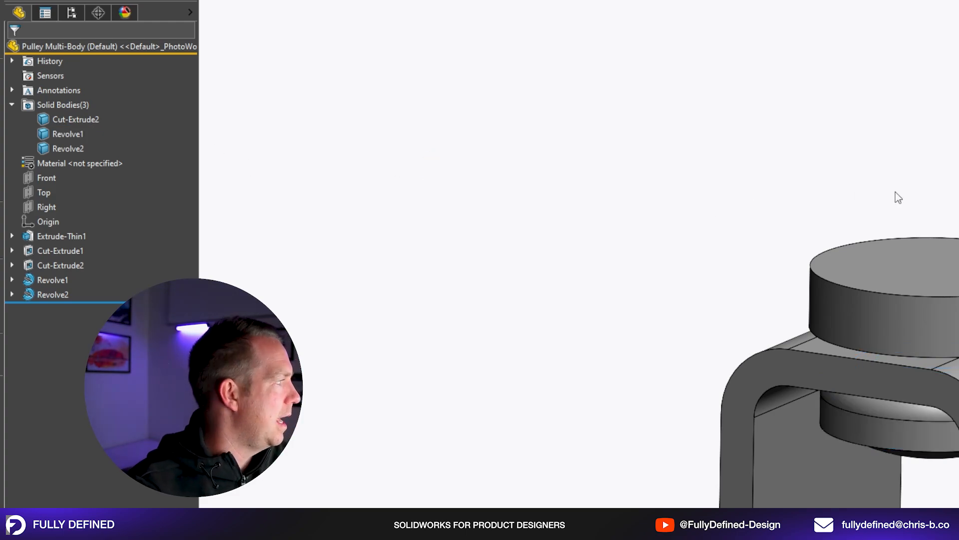
Highlight Extrude-Thin1 through Cut-Extrude2 as a range, and highlight Extrude-Thin1, Cut-Extrude2 and Revolve2 as individual picks.
left_click(75, 237)
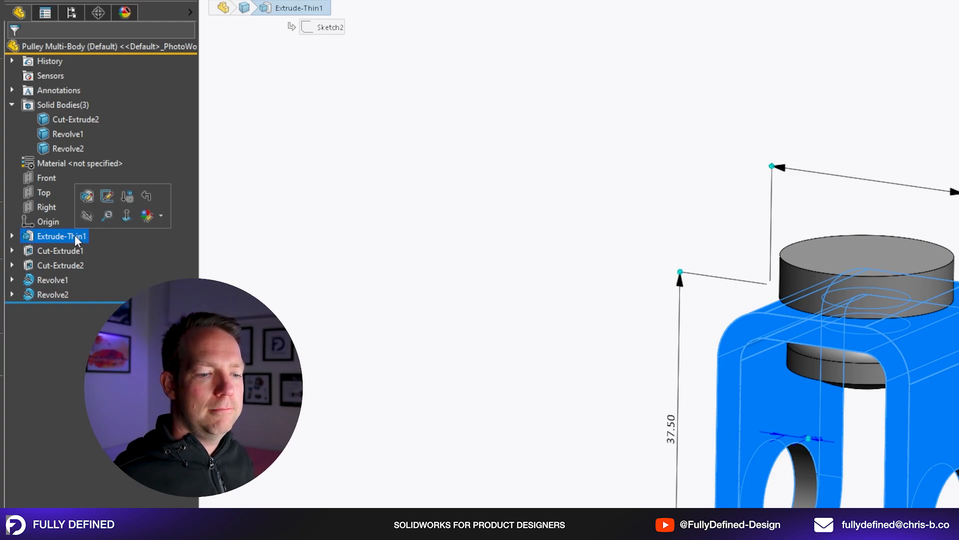
left_click(416, 346)
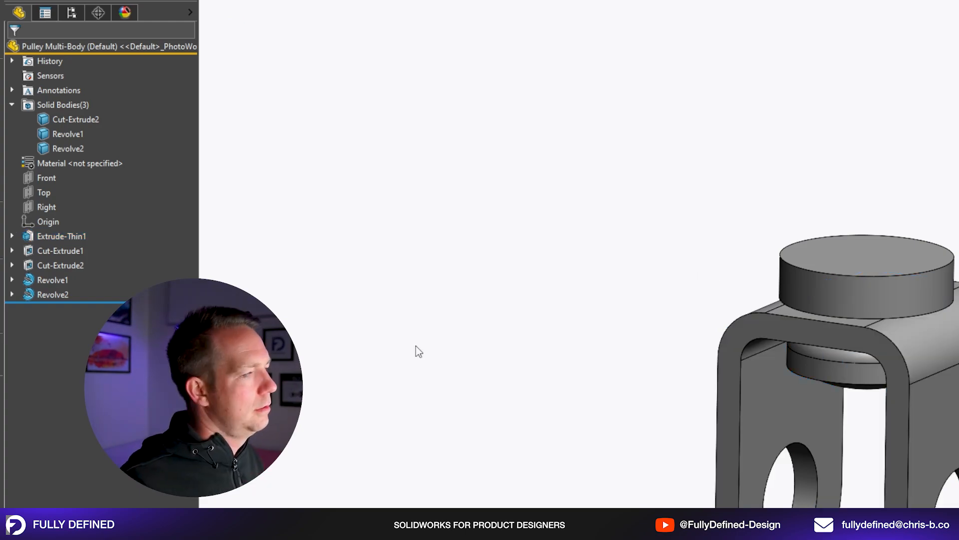
left_click(80, 236)
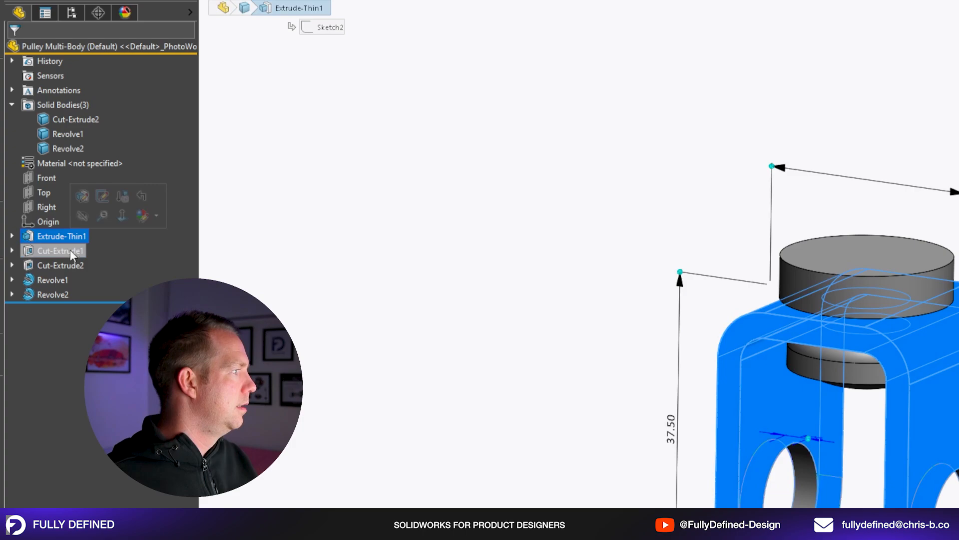
left_click(72, 266, "shift")
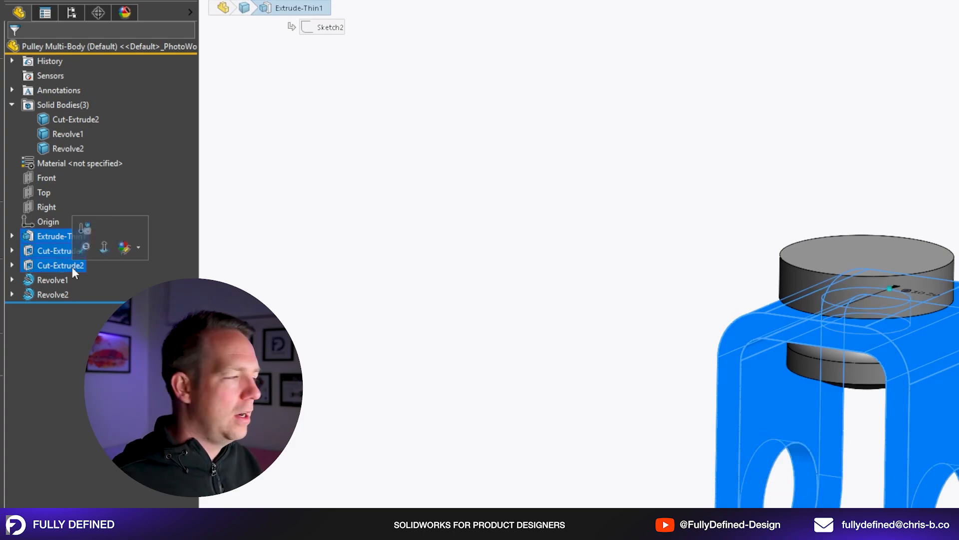
left_click(283, 283)
left_click(59, 237)
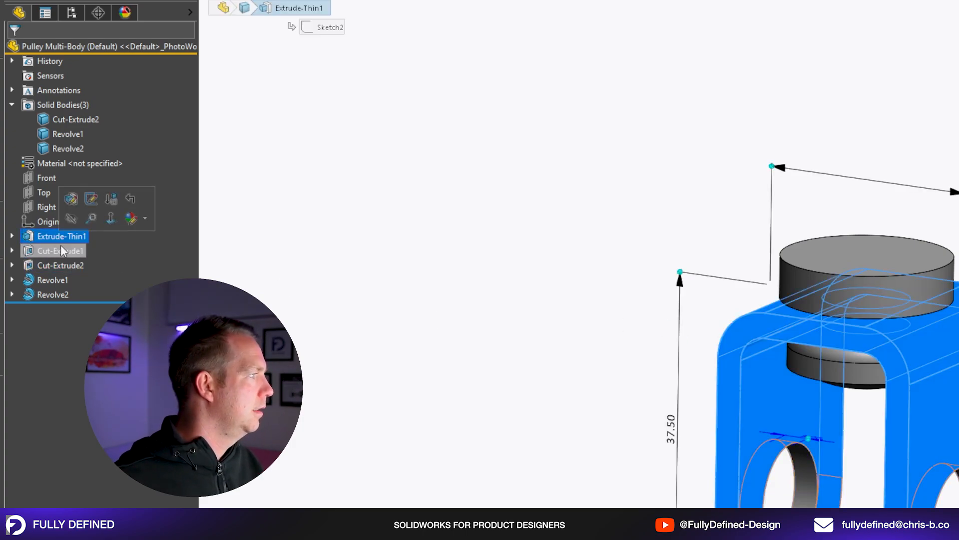
left_click(54, 266, "ctrl")
left_click(52, 294, "ctrl")
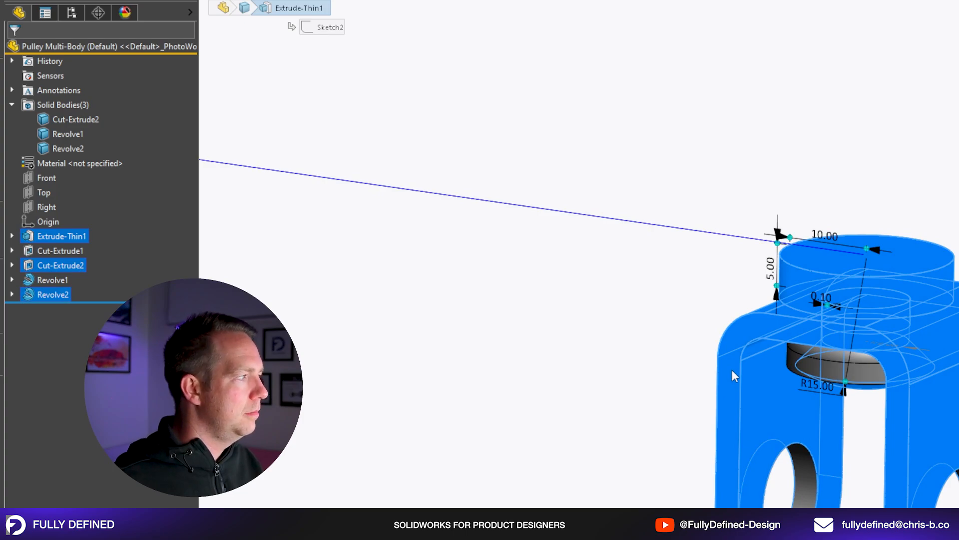
left_click(369, 269)
Group Extrude-Thin1, Cut-Extrude1 and Cut-Extrude2 in a new feature-tree folder named FORMED BRACKET.
left_click(80, 237)
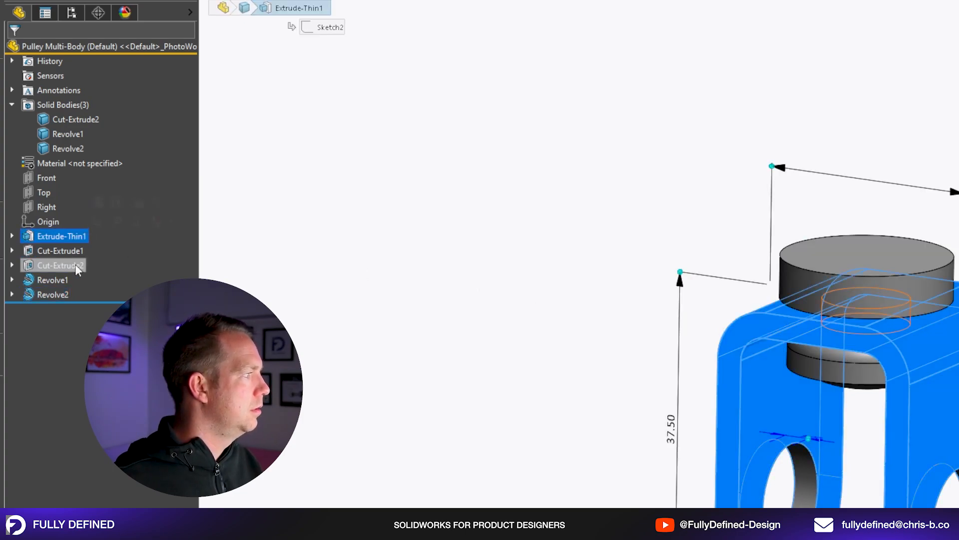
left_click(76, 265, "shift")
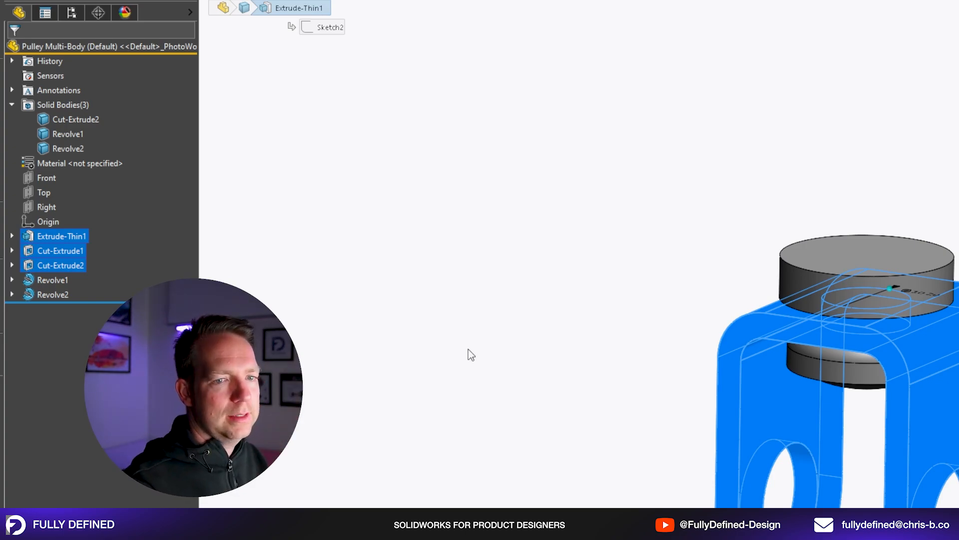
right_click(60, 264)
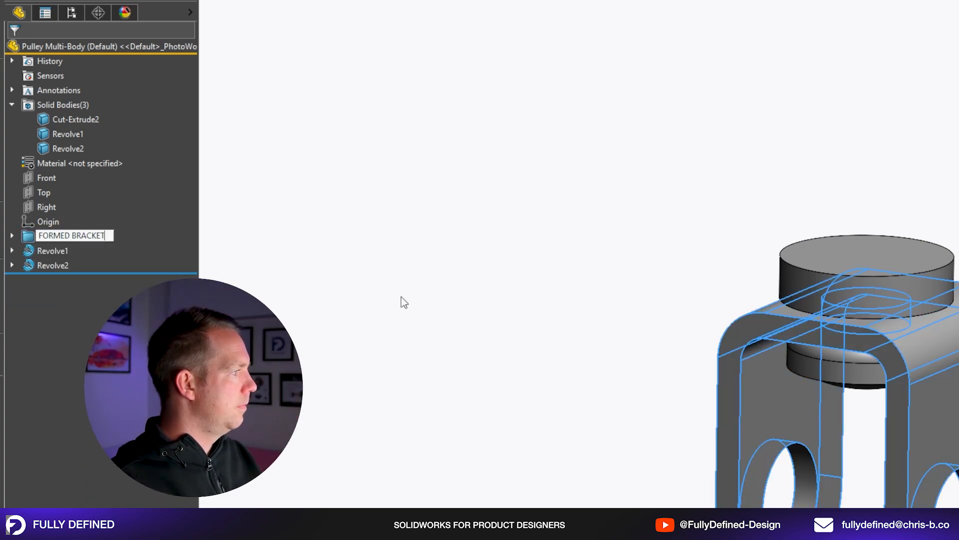
left_click(66, 252)
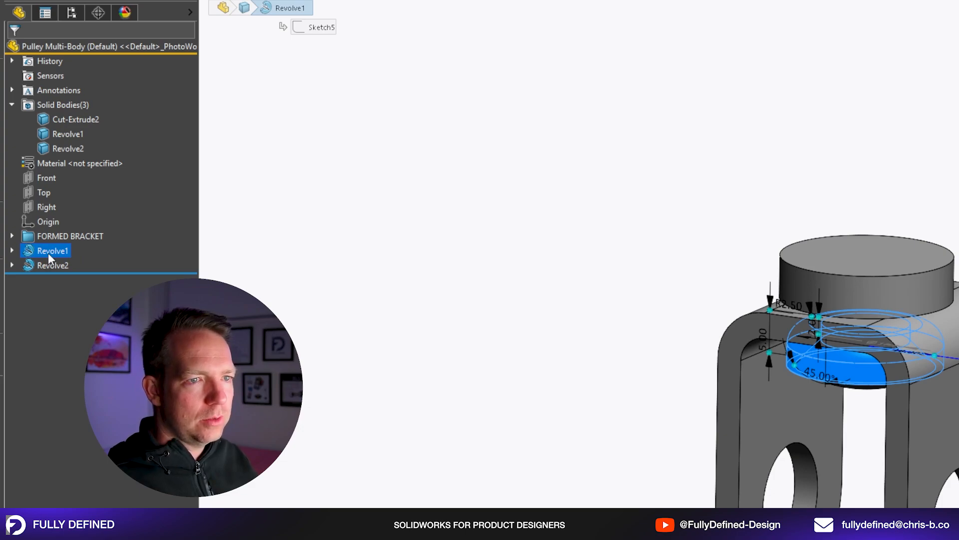
left_click(219, 261)
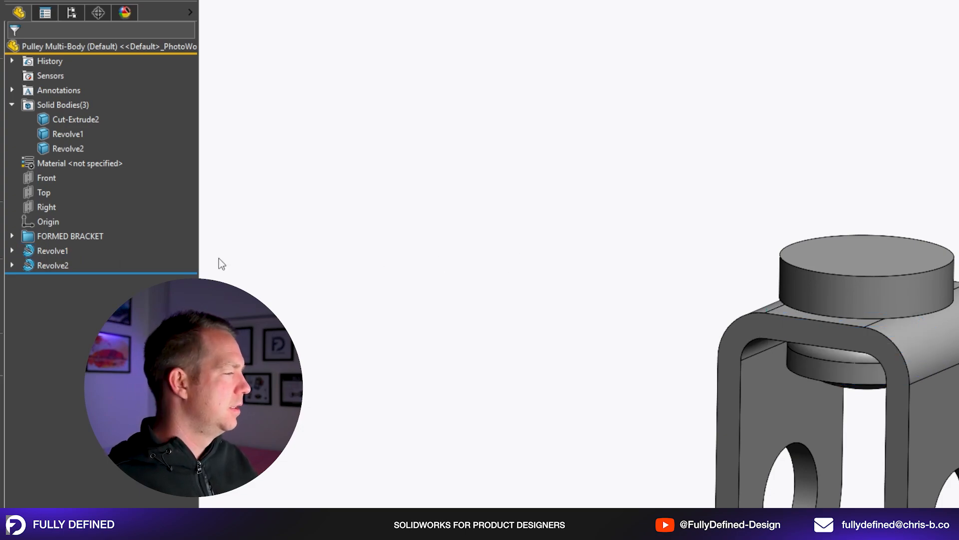
Rename the Revolve1 feature as WASHER.
left_click(61, 251)
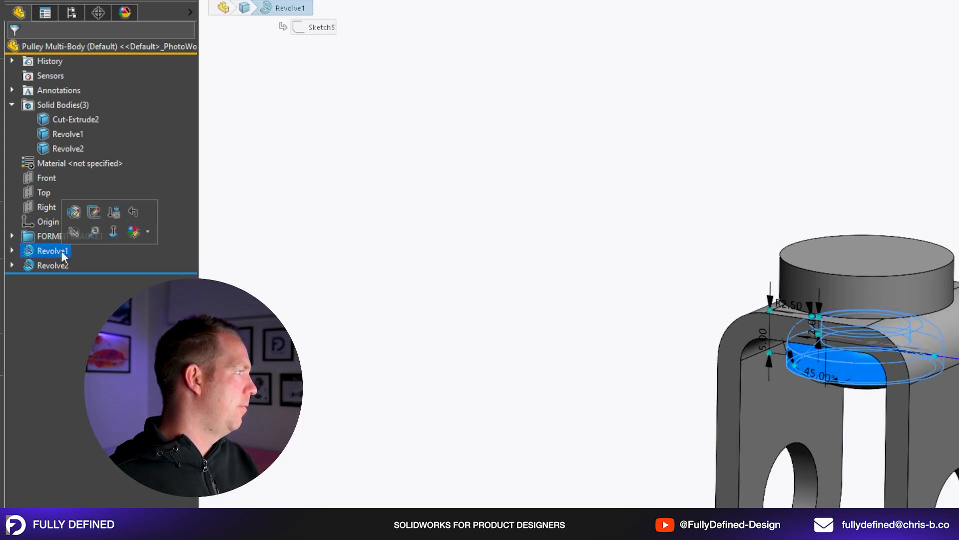
left_click(61, 250)
type("WASHER")
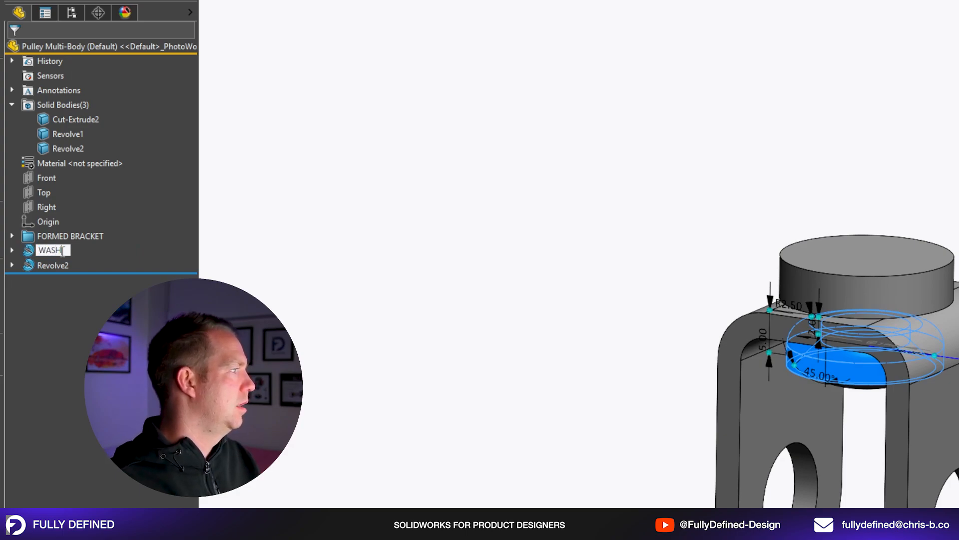
key("Return")
left_click(402, 214)
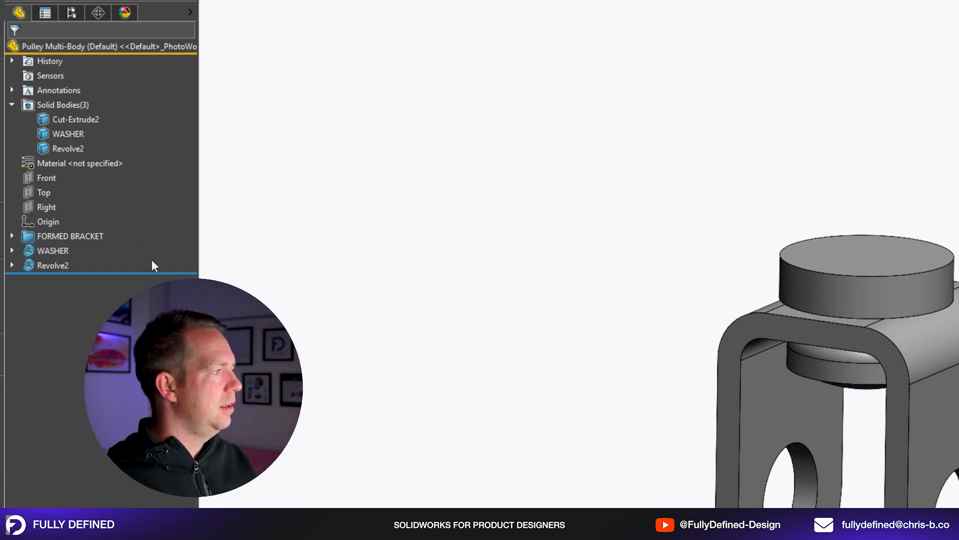
Try to put the WASHER feature in a new folder that is also named WASHER.
right_click(46, 250)
left_click(75, 387)
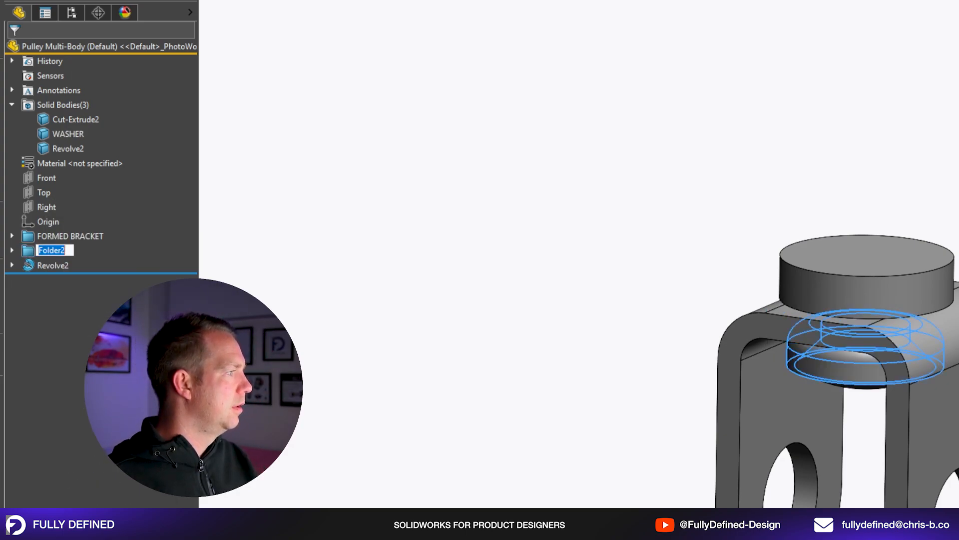
type("WASHER")
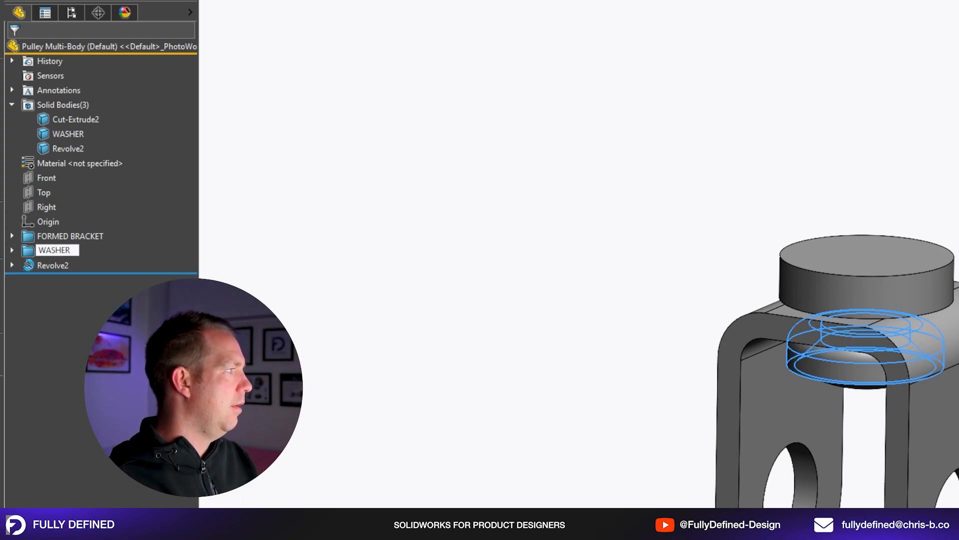
key("Return")
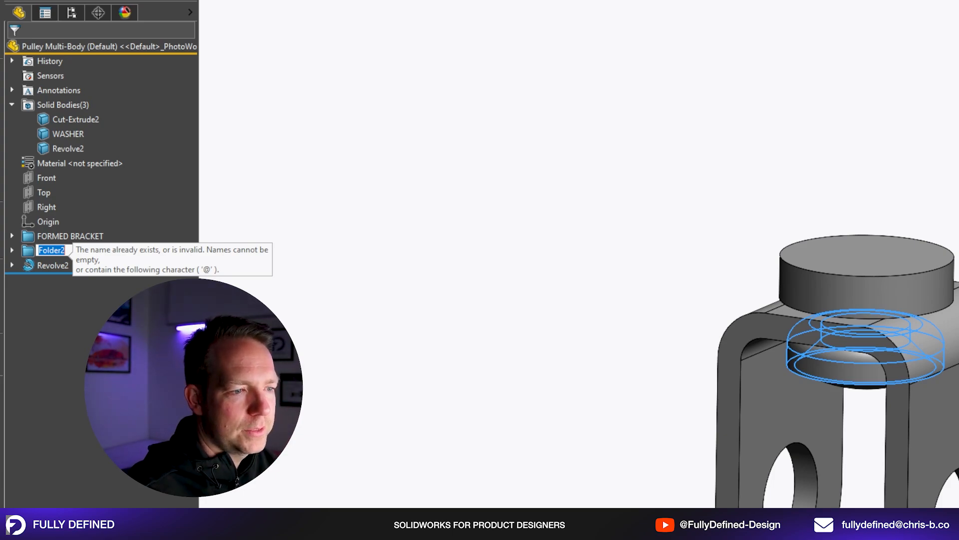
left_click(361, 367)
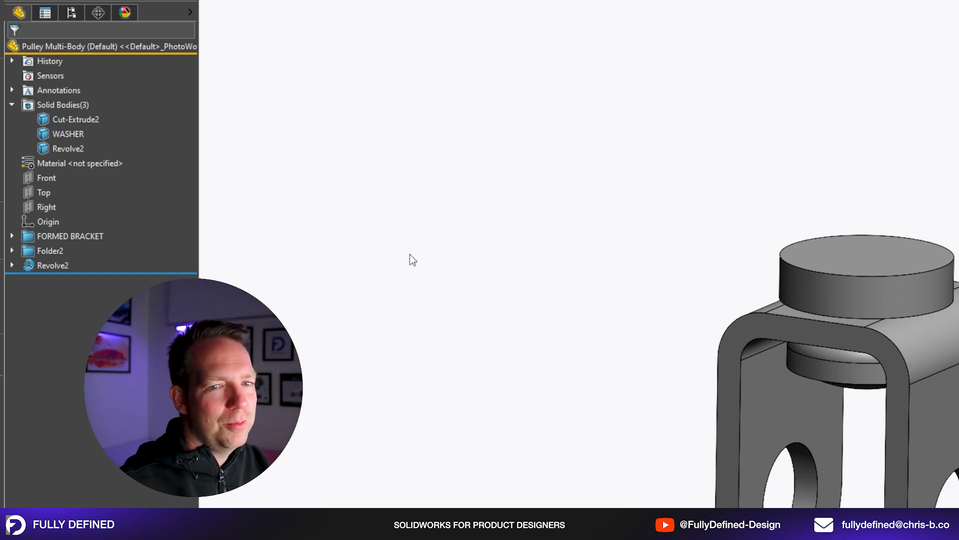
Delete Folder2, leaving the WASHER feature in the tree, and highlight the WASHER solid body.
left_click(31, 248)
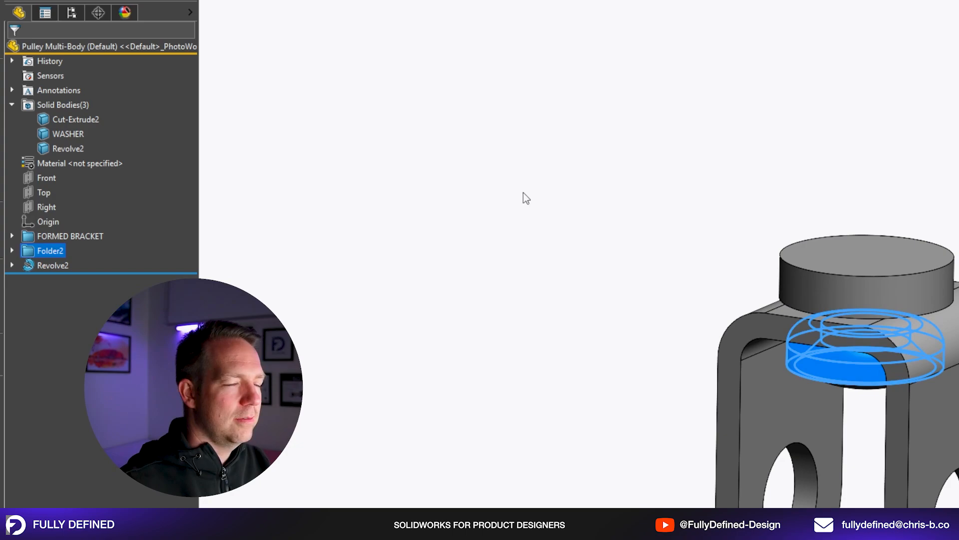
key("Delete")
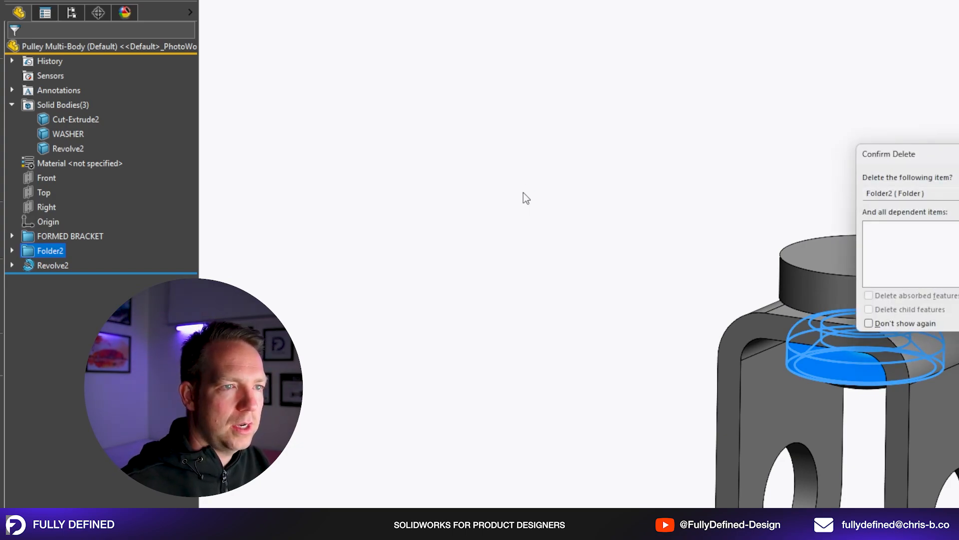
key("Return")
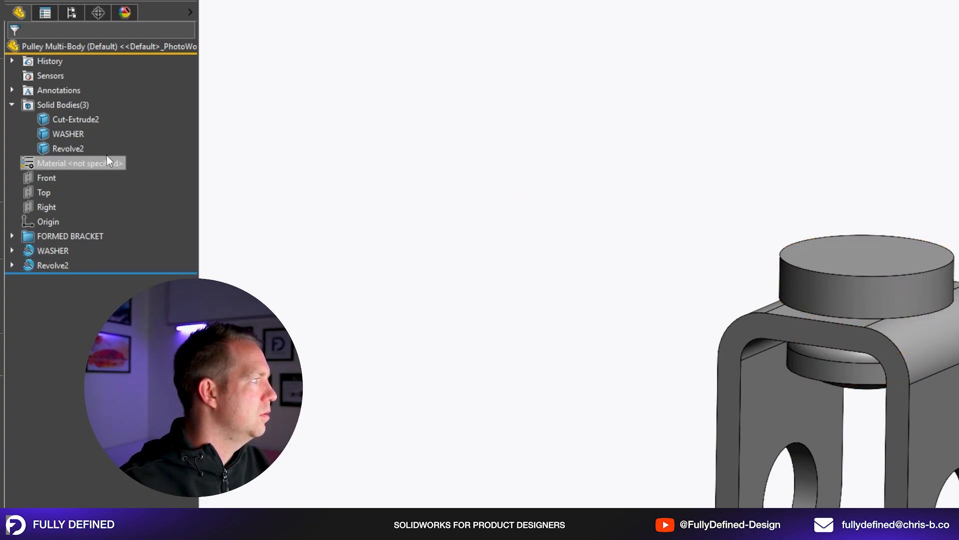
left_click(75, 133)
left_click(486, 314)
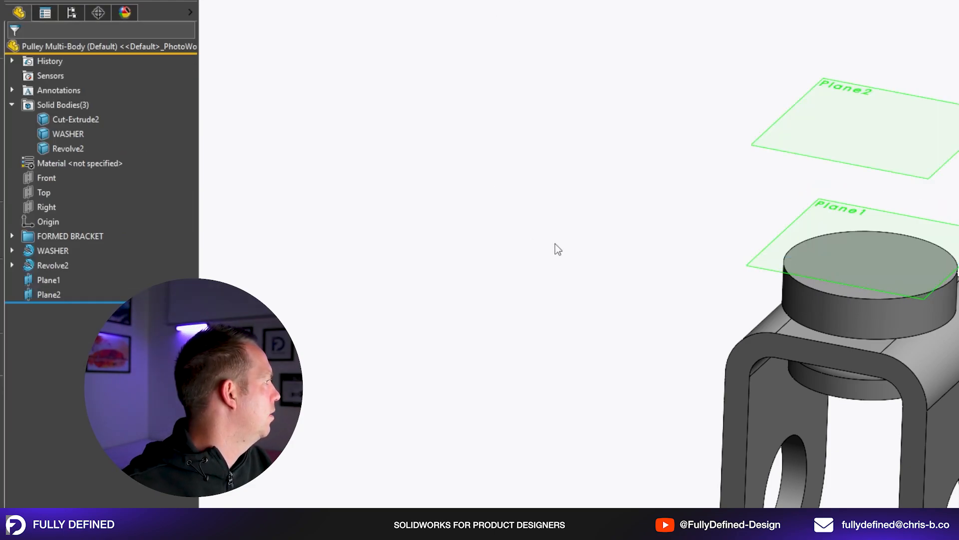
Sketch an ellipse about 17.33 mm along its long axis on Plane1, centred on the origin, with its upper point vertically aligned to the centre.
left_click(49, 280)
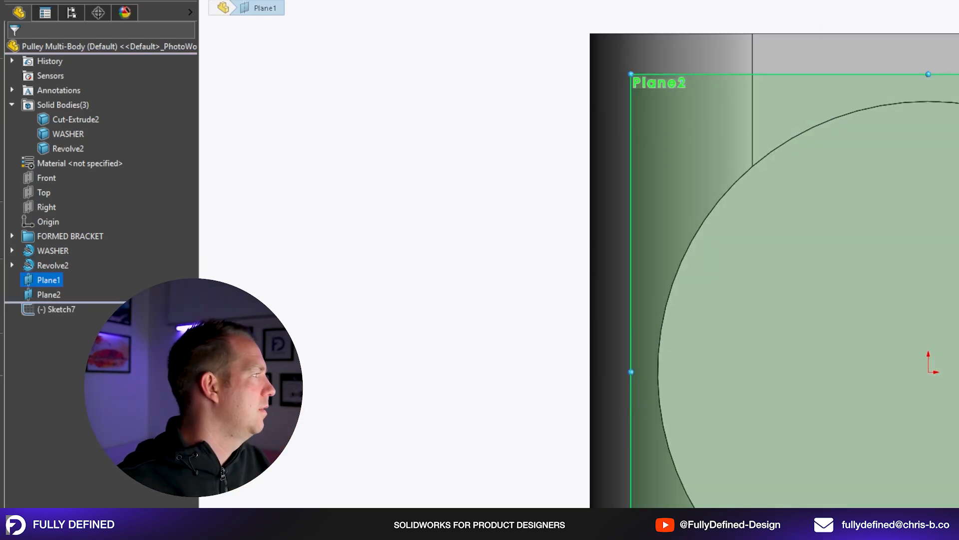
left_click(928, 371)
left_click(928, 137)
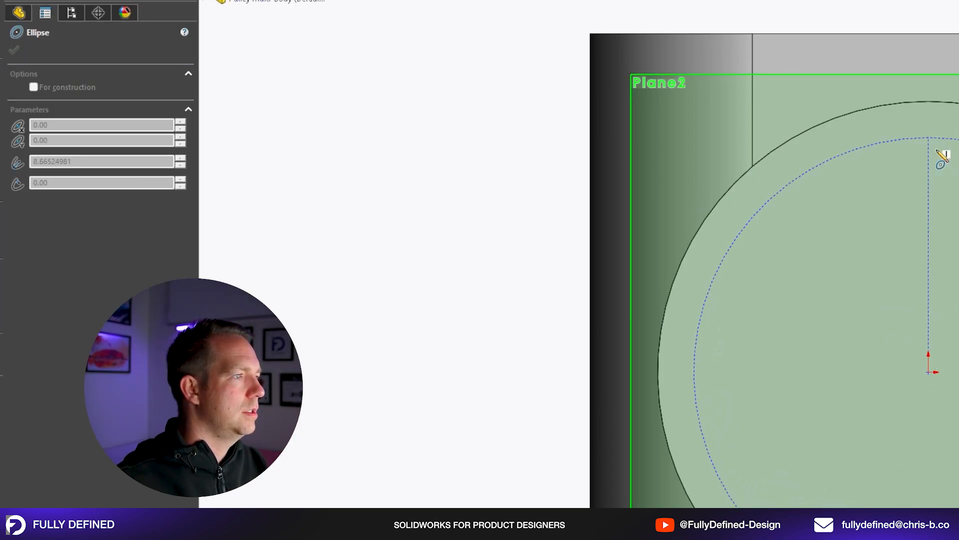
left_click(958, 143)
key("Escape")
left_click(930, 138)
left_click(929, 372, "ctrl")
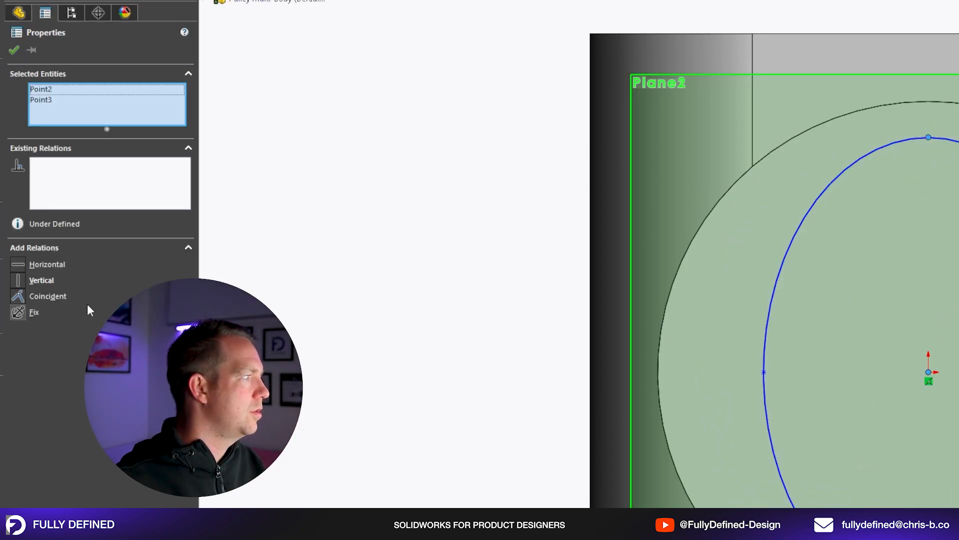
left_click(39, 281)
key("Escape")
Set the ellipse's long vertical axis to 18 mm and dimension its shorter horizontal axis.
right_click_drag(951, 313, 949, 270)
left_click(928, 137)
left_click(930, 138)
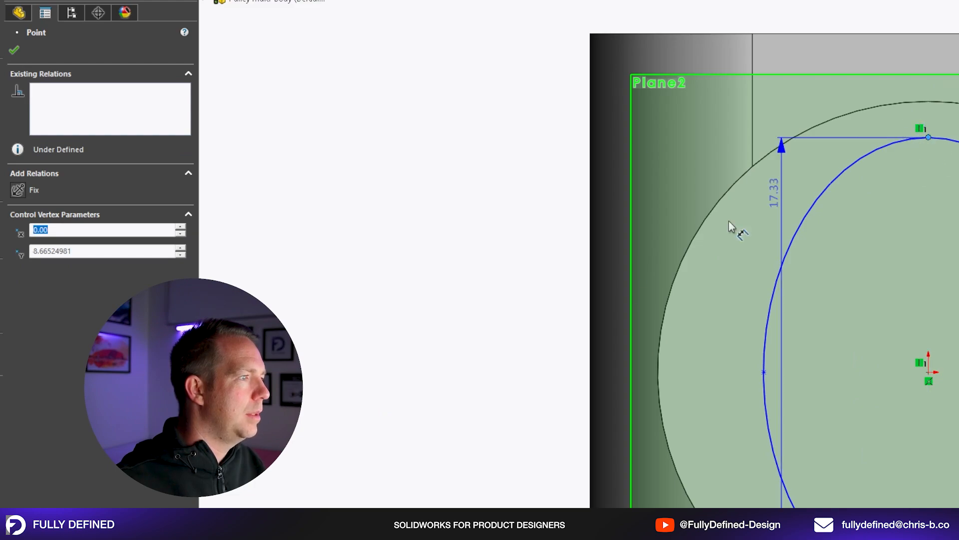
left_click(545, 340)
type("18")
key("Return")
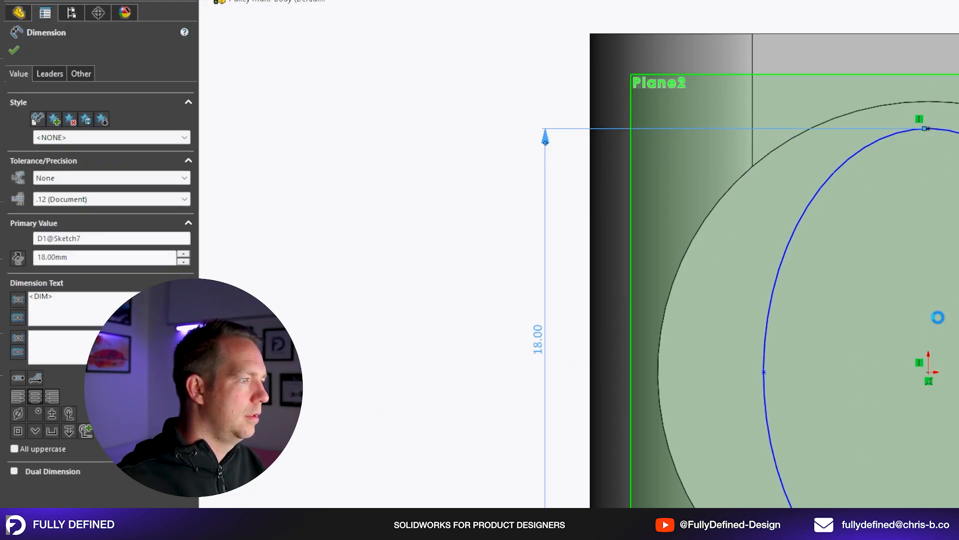
left_click(764, 372)
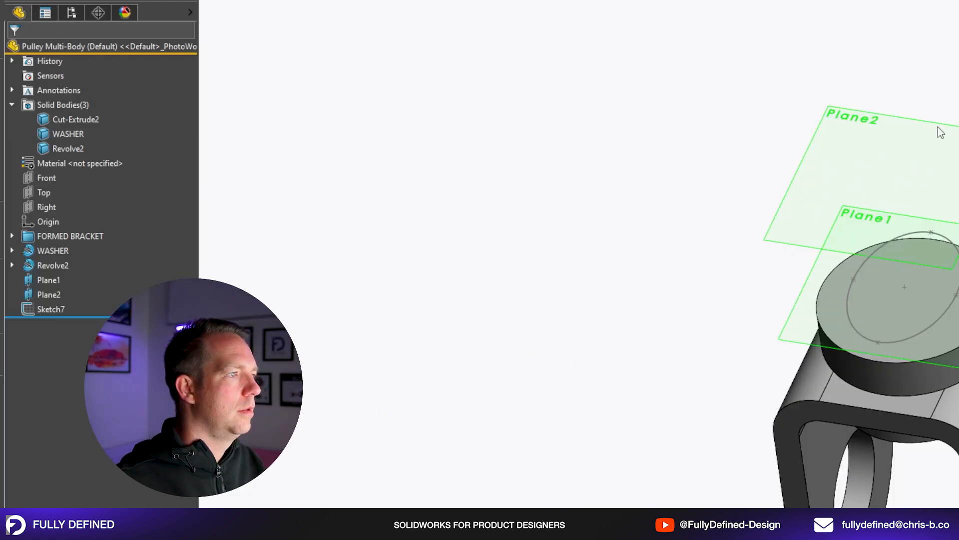
scroll(938, 127, "down", 3)
Sketch a second ellipse on Plane2, centred on the origin with its long axis horizontal, and view both profiles from an angle.
left_click(919, 194)
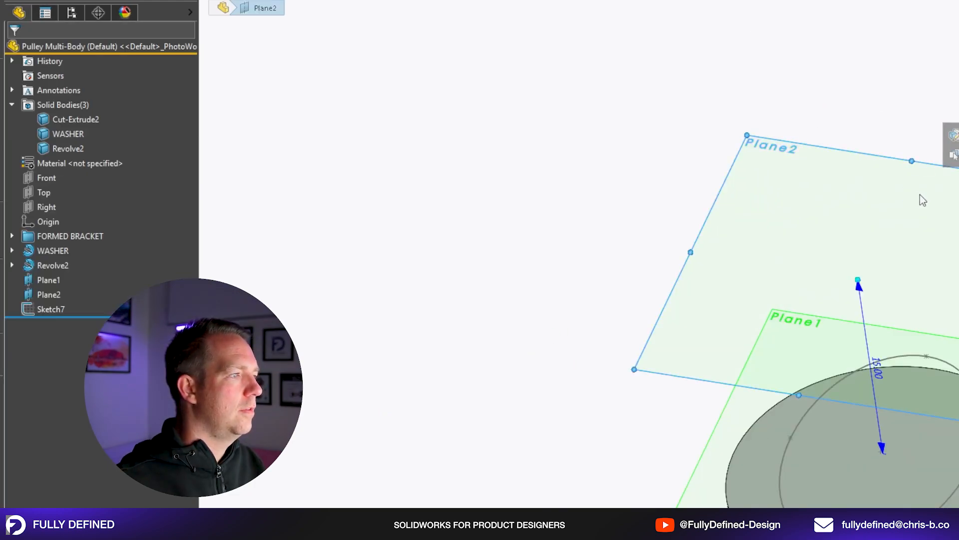
left_click(953, 154)
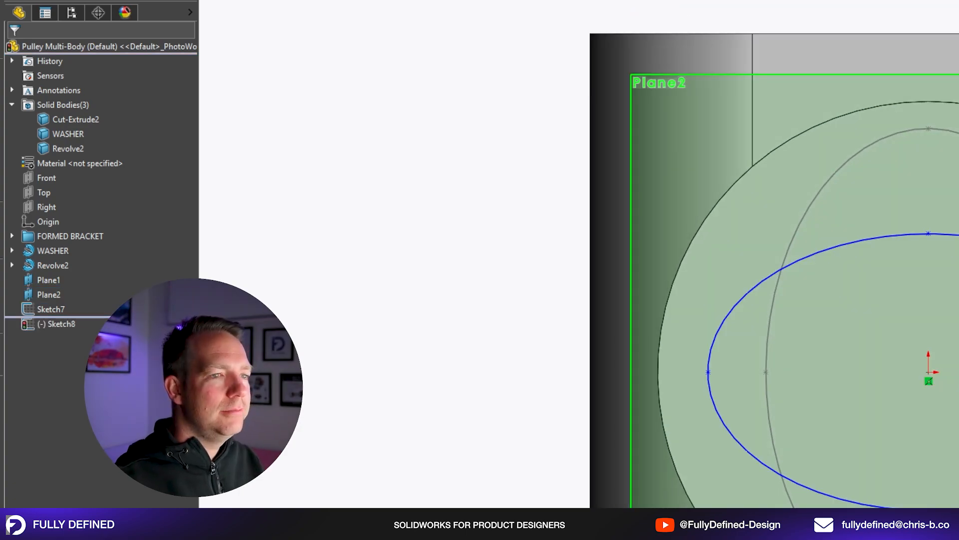
left_click(928, 373)
key("l")
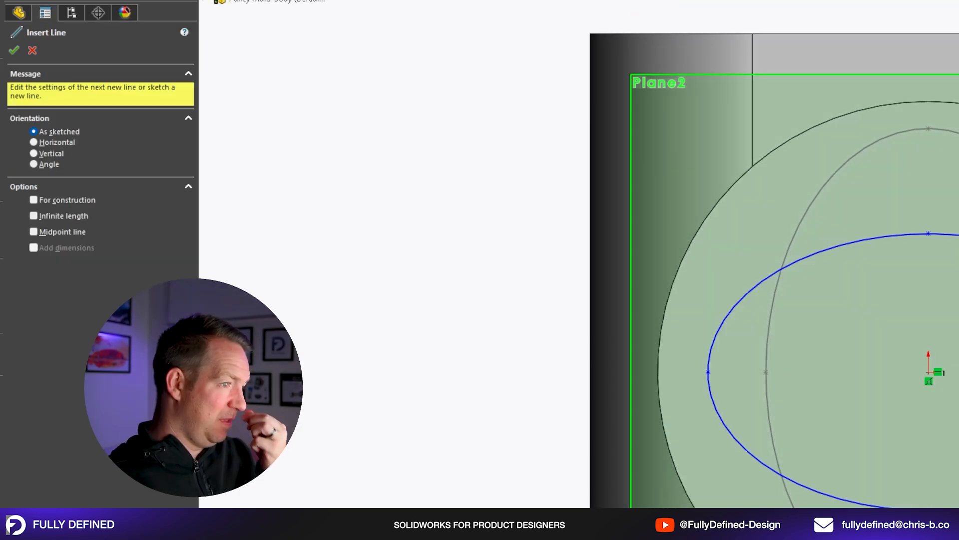
key("Escape")
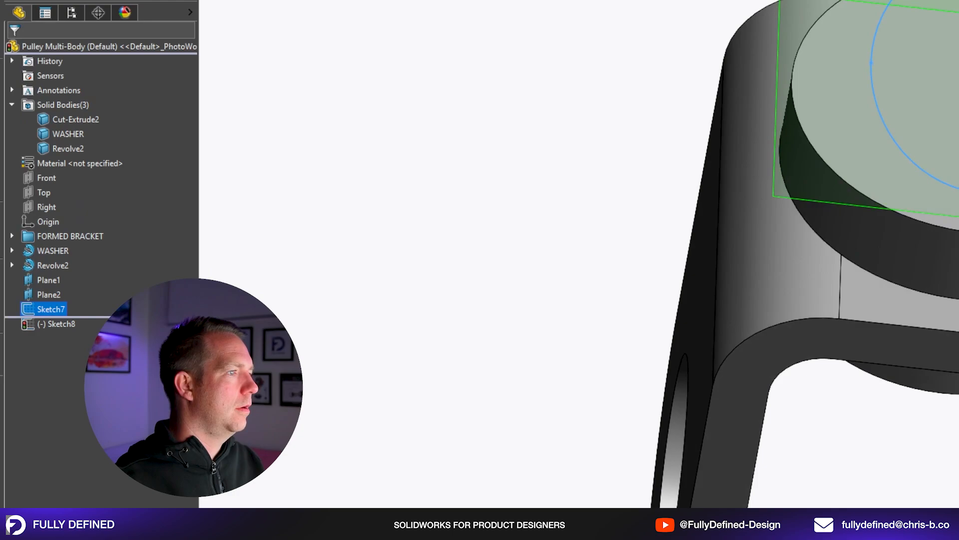
middle_click_drag(934, 369, 939, 325)
scroll(940, 325, "up", 3)
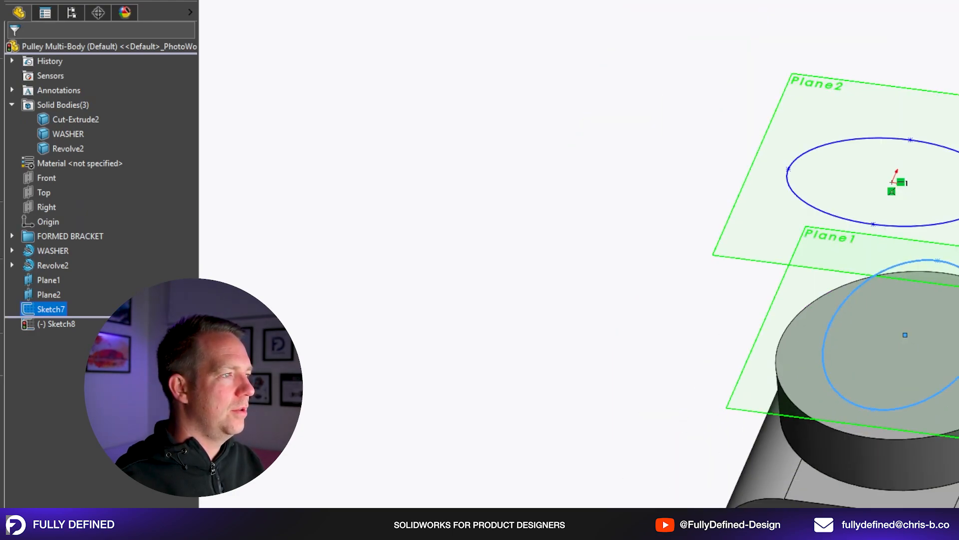
Convert the Plane1 ellipse into the Plane2 sketch and make the converted ellipse construction geometry.
scroll(949, 190, "down", 2)
left_click(269, 1)
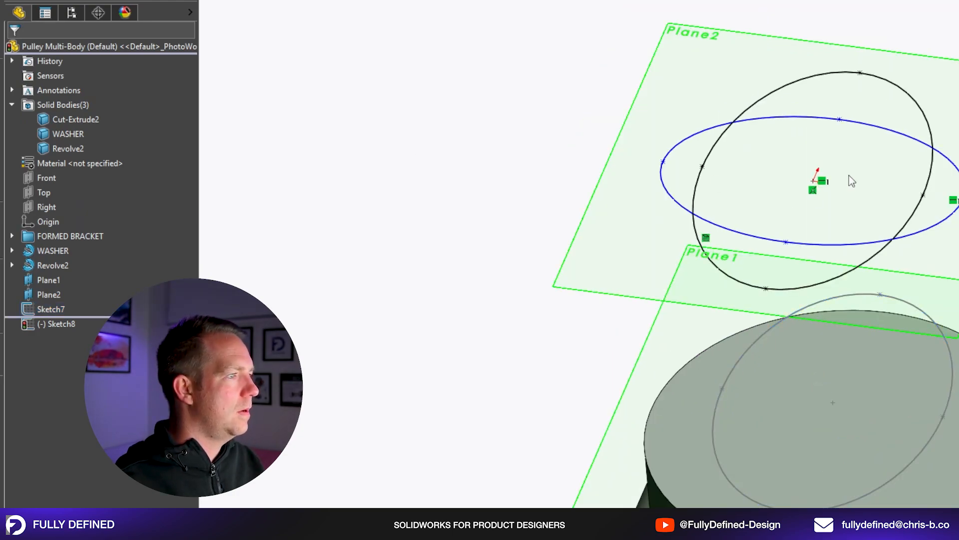
left_click(929, 127)
left_click(53, 227)
left_click(430, 217)
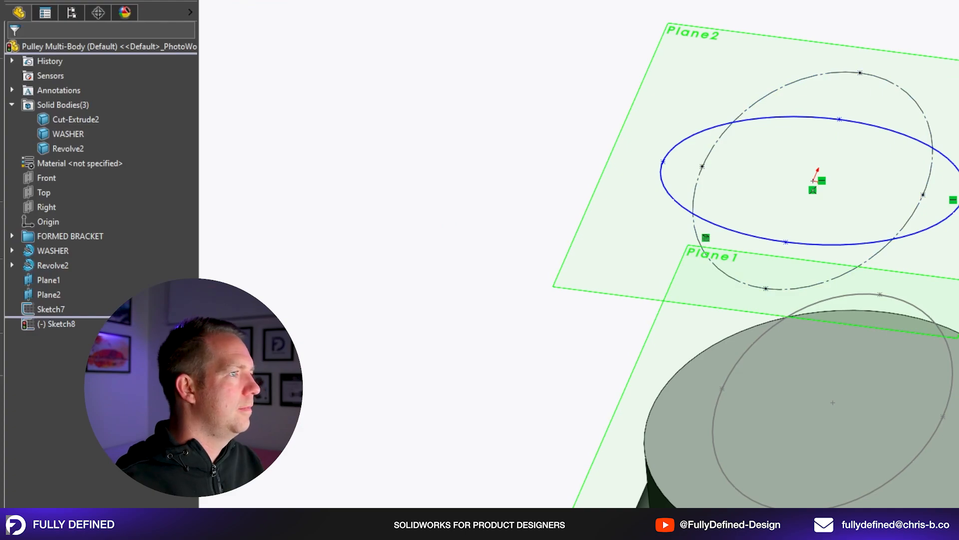
scroll(936, 371, "up", 3)
key("ctrl+8")
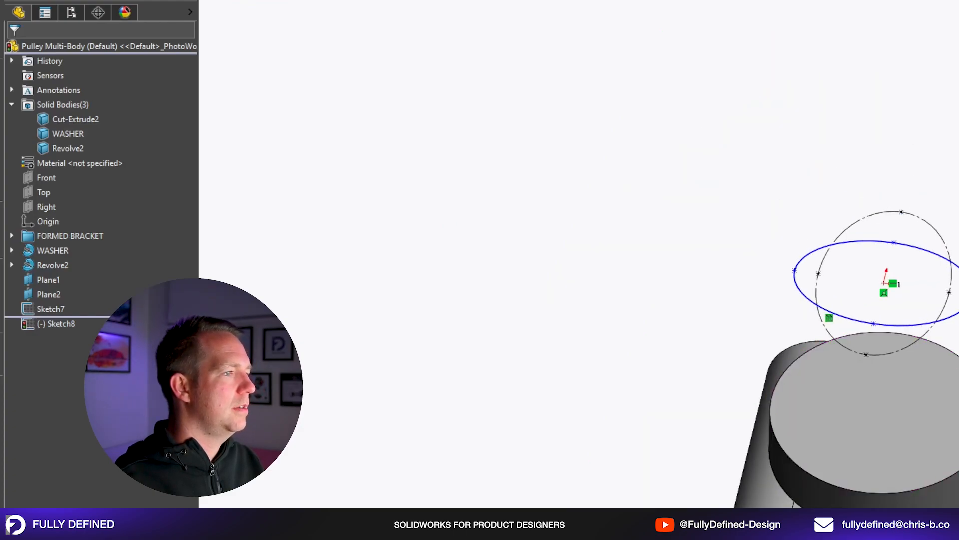
Draw a vertical line between the lower and upper points of the converted ellipse in the Plane2 sketch.
key("l")
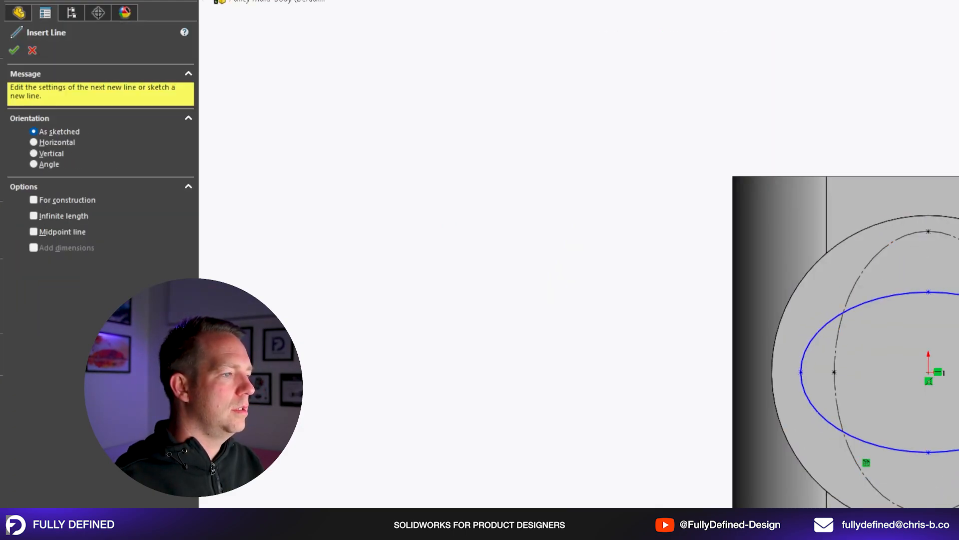
left_click(929, 512)
left_click(929, 231)
key("Escape")
left_click(929, 334)
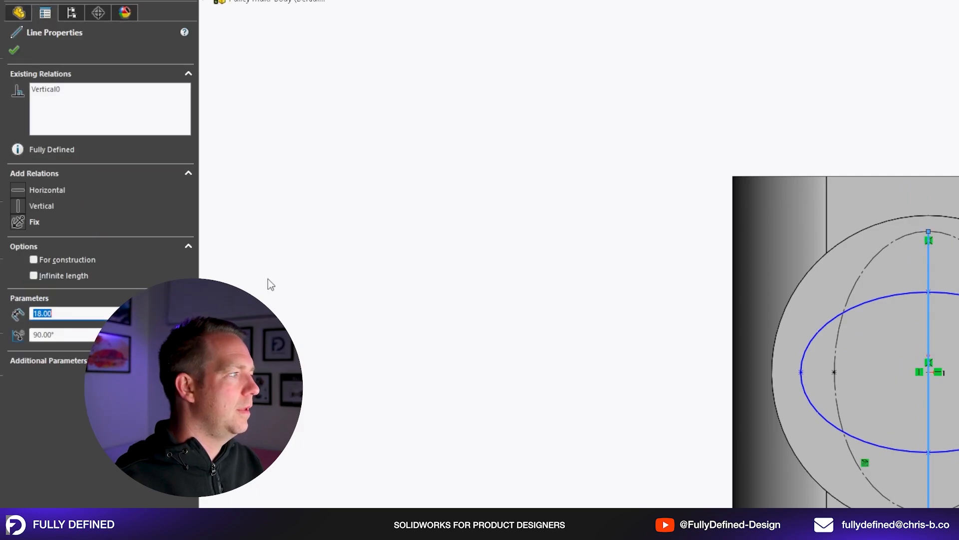
Draw a horizontal construction line along the Plane2 ellipse's long axis and make it equal in length to the vertical line.
key("l")
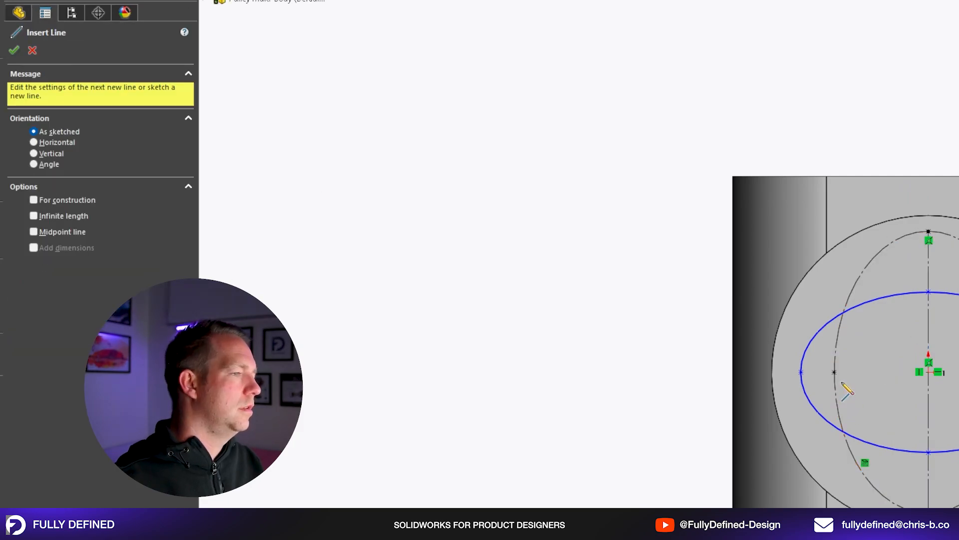
left_click(801, 372)
left_click(958, 372)
left_click(73, 262)
key("Escape")
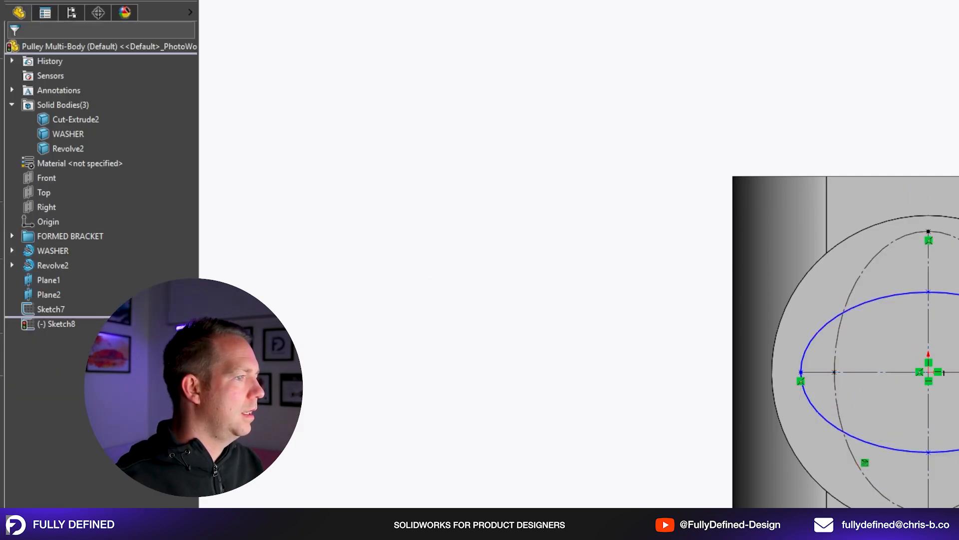
left_click(944, 372)
left_click(928, 413, "ctrl")
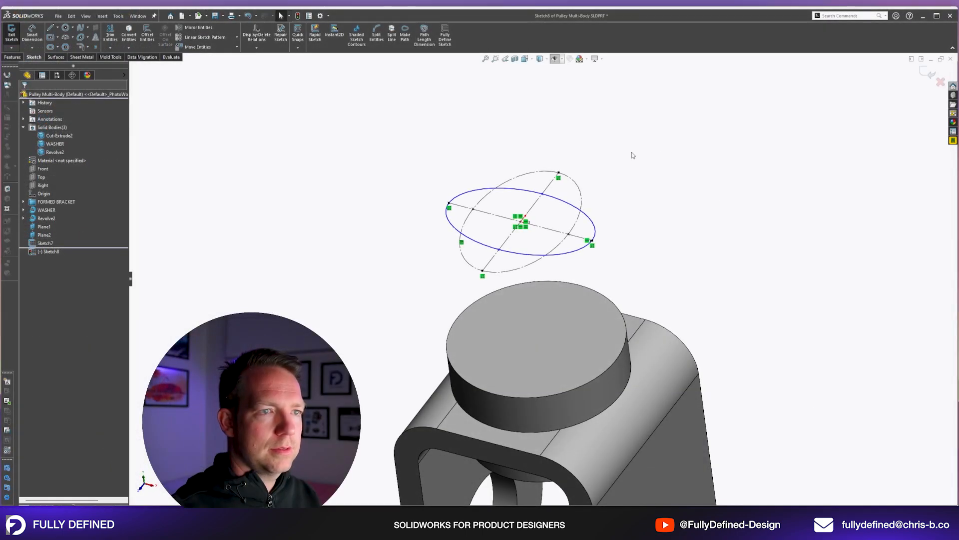
key("ctrl+8")
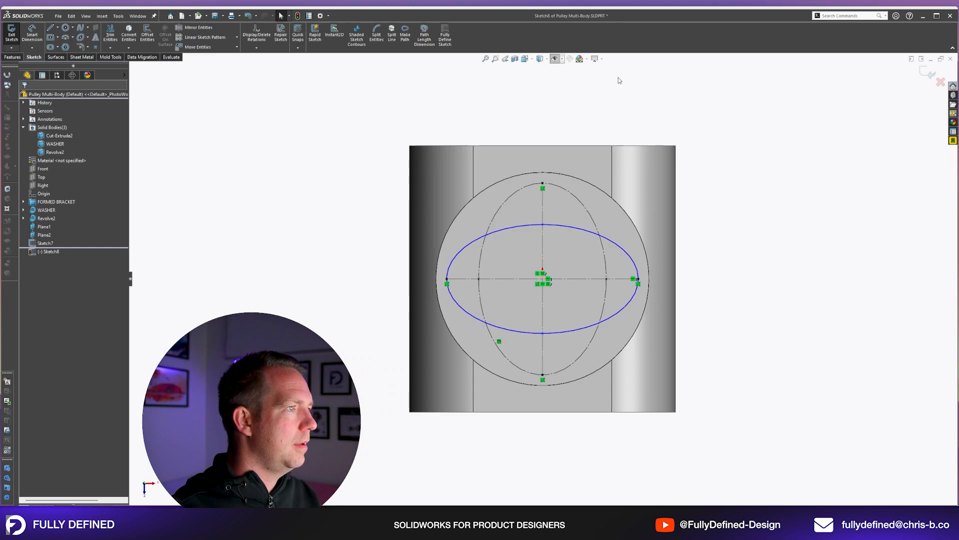
Sketch a circle centred on the origin through the converted ellipse's upper point, and delete it.
left_click(555, 59)
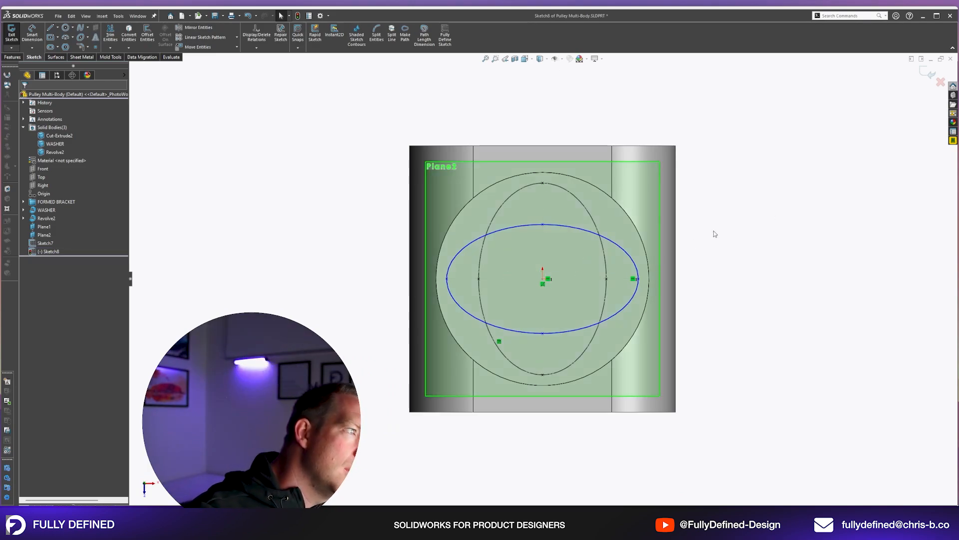
key("c")
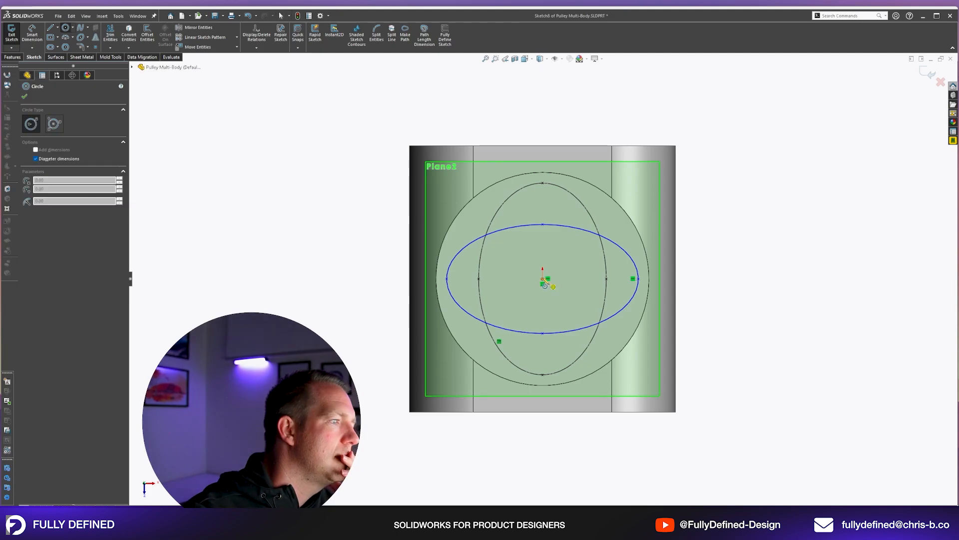
left_click(543, 278)
left_click(543, 184)
key("Escape")
key("Escape")
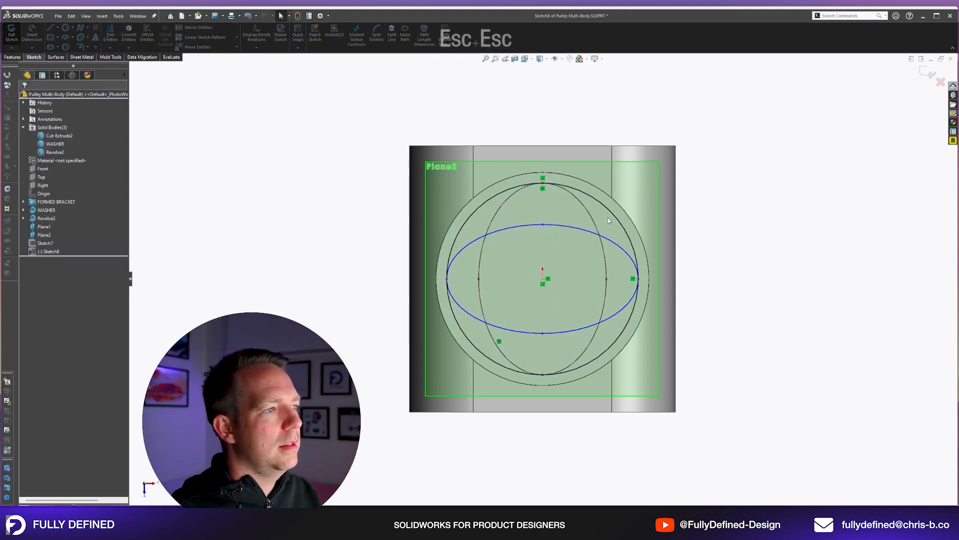
left_click(551, 184)
key("Delete")
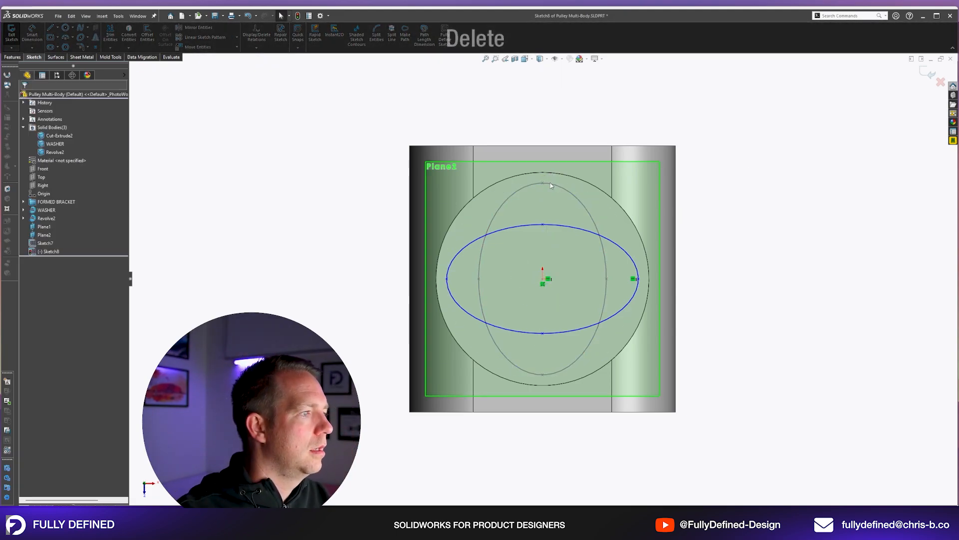
Sketch a construction circle from the origin through the Plane1 ellipse's upper point and make it coincident with the Plane2 ellipse's long-axis point.
key("c")
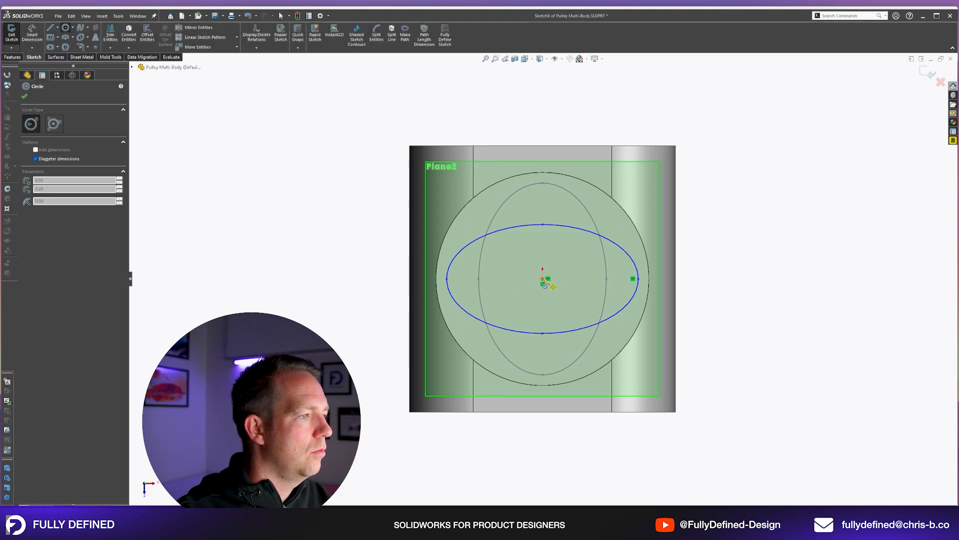
left_click(543, 279)
left_click(543, 178)
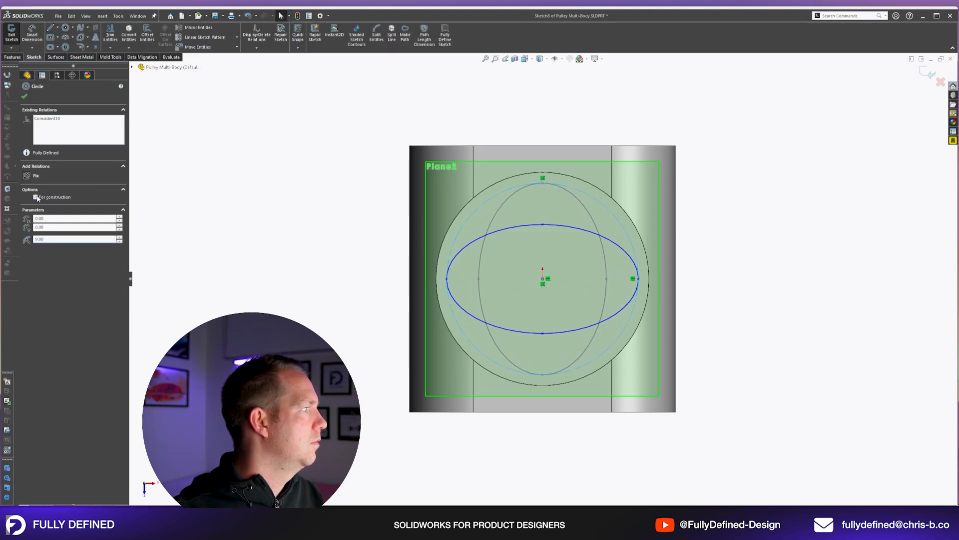
left_click(36, 197)
left_click(638, 279, "ctrl")
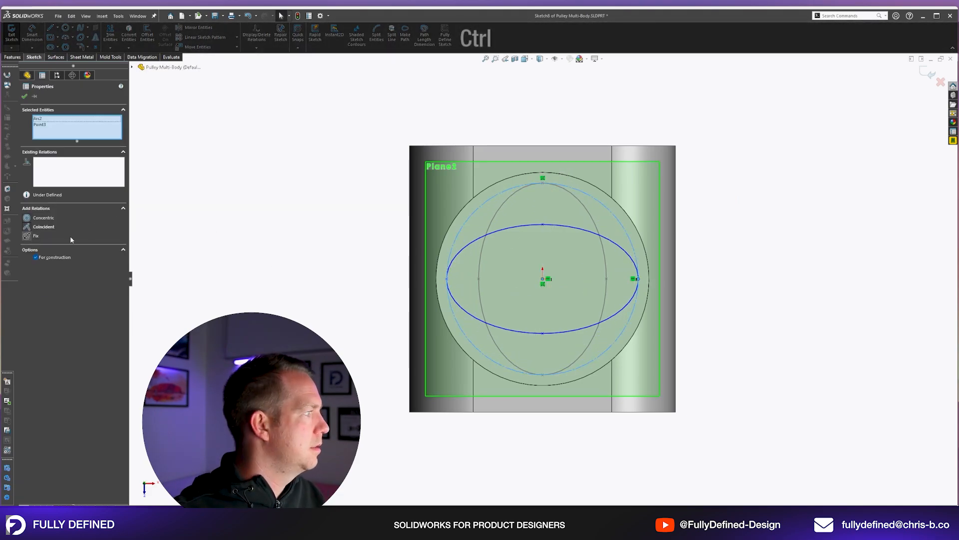
left_click(45, 229)
left_click(206, 243)
Sketch a smaller construction circle from the origin through the Plane1 ellipse's short-axis point and make the Plane2 ellipse's upper point coincident with it.
right_click_drag(702, 257, 839, 248)
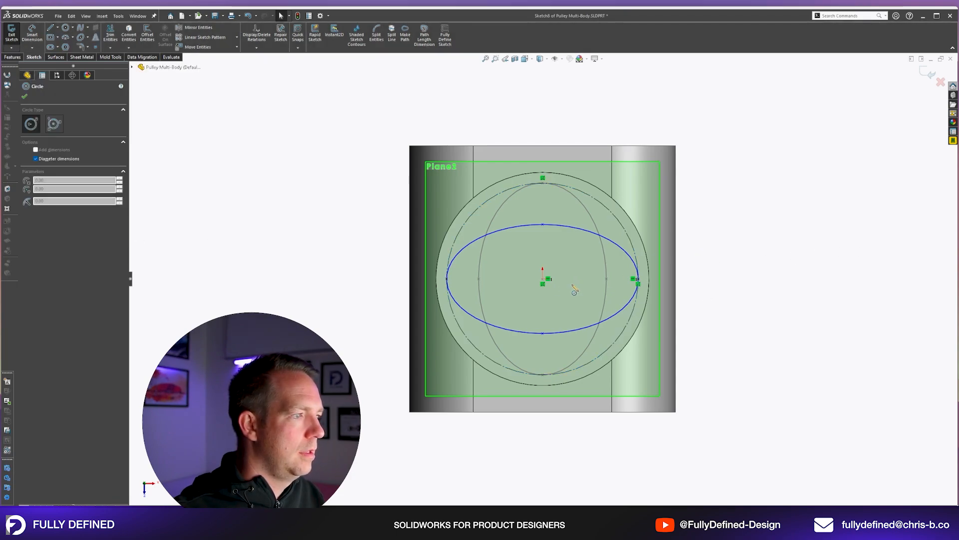
left_click(543, 279)
left_click(611, 279)
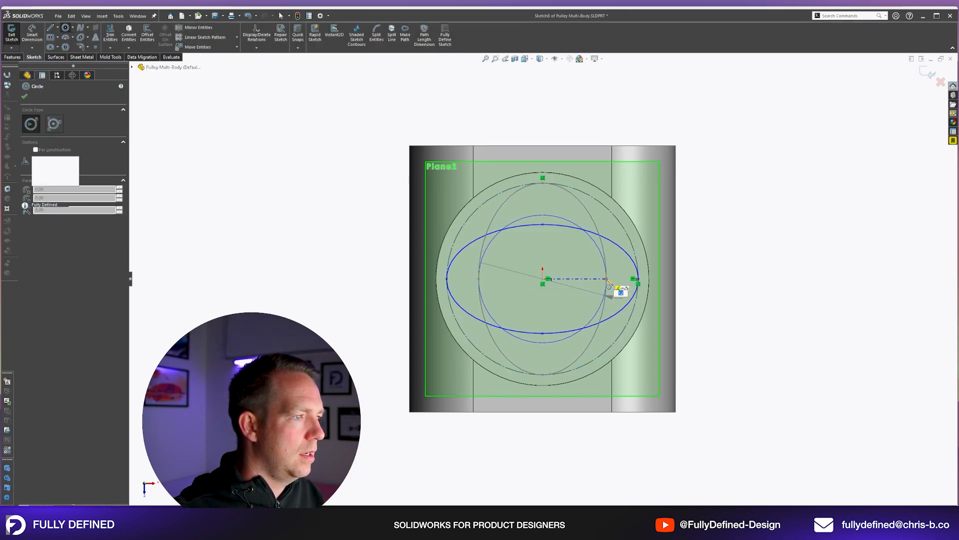
key("Escape")
left_click(543, 225)
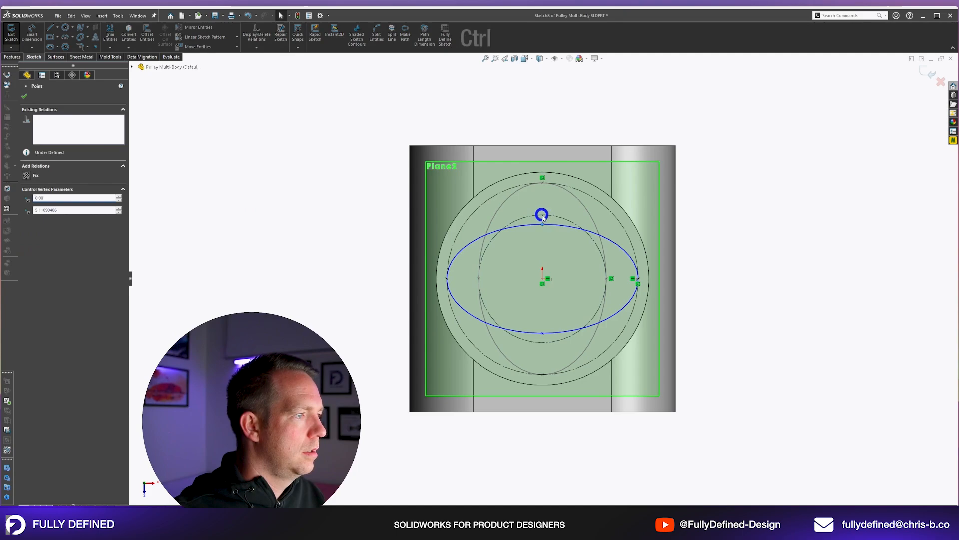
left_click(541, 215, "ctrl")
left_click(52, 228)
left_click(735, 212)
Finish the Plane2 ellipse sketch and hide Plane1 and Plane2.
middle_click_drag(635, 328, 590, 175)
scroll(568, 156, "up", 4)
scroll(556, 220, "down", 2)
scroll(556, 207, "down", 1)
scroll(498, 172, "down", 4)
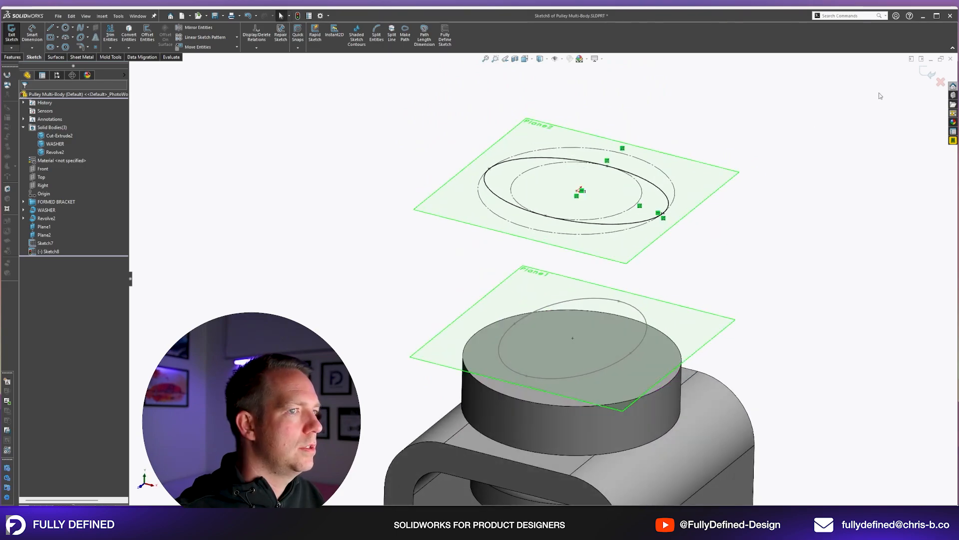
left_click(928, 73)
scroll(678, 328, "up", 3)
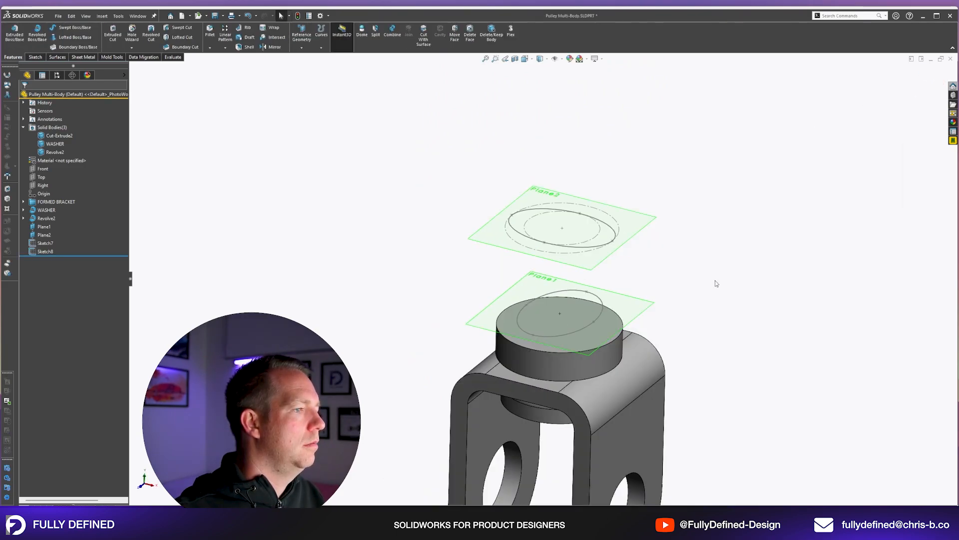
left_click(44, 227)
left_click(46, 234, "ctrl")
left_click(62, 217)
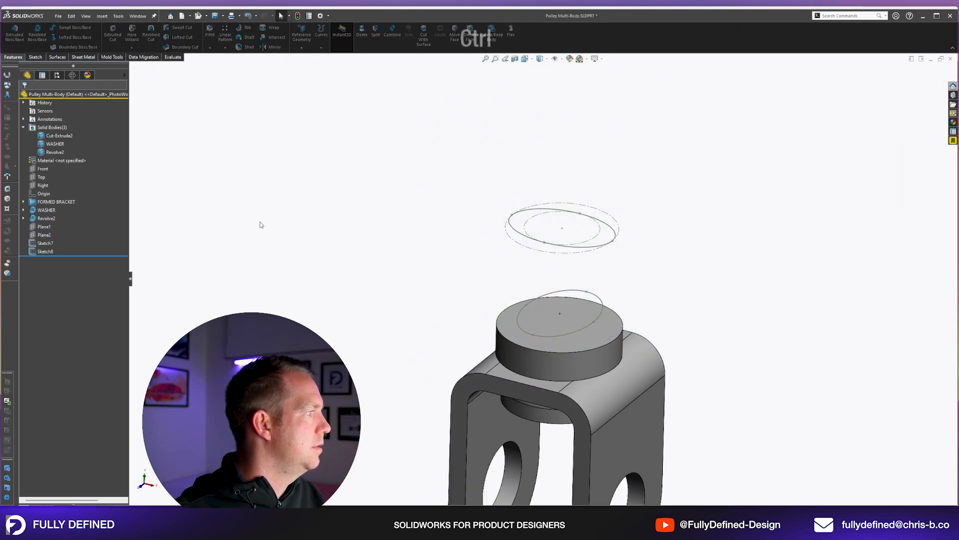
Set up a boss loft from the round boss's upper circular edge through Sketch7 to Sketch8, and check the connectors from above.
left_click(69, 42)
left_click(615, 340)
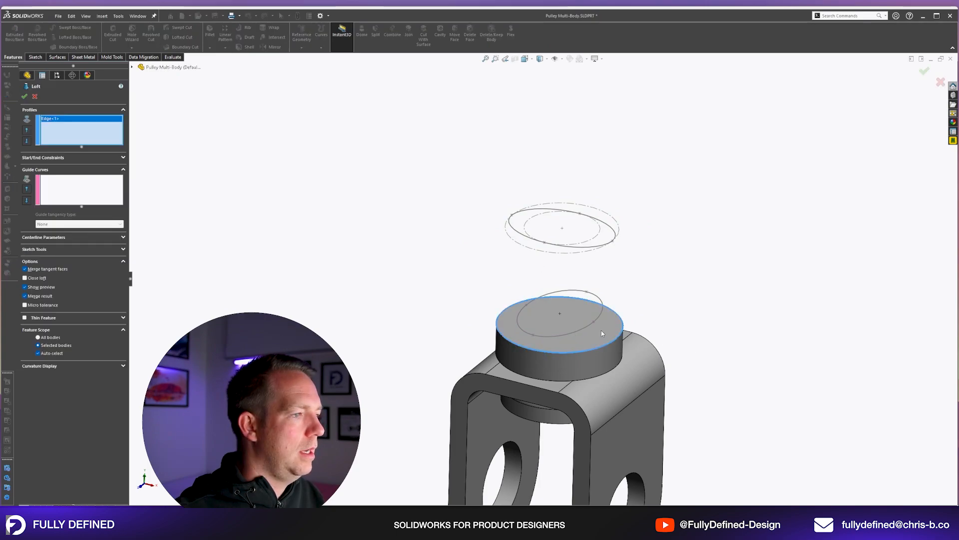
left_click(595, 323)
scroll(645, 248, "down", 4)
left_click(572, 233)
key("space")
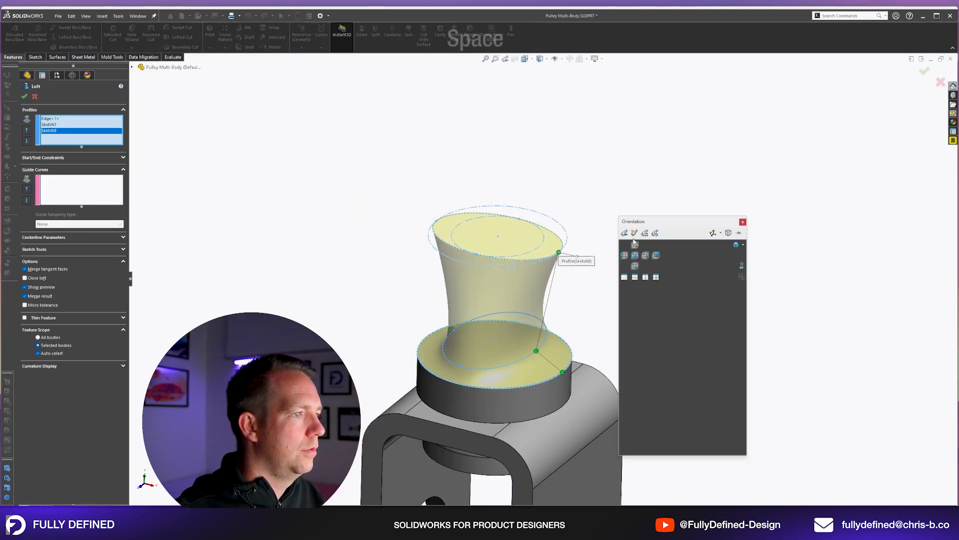
left_click(636, 248)
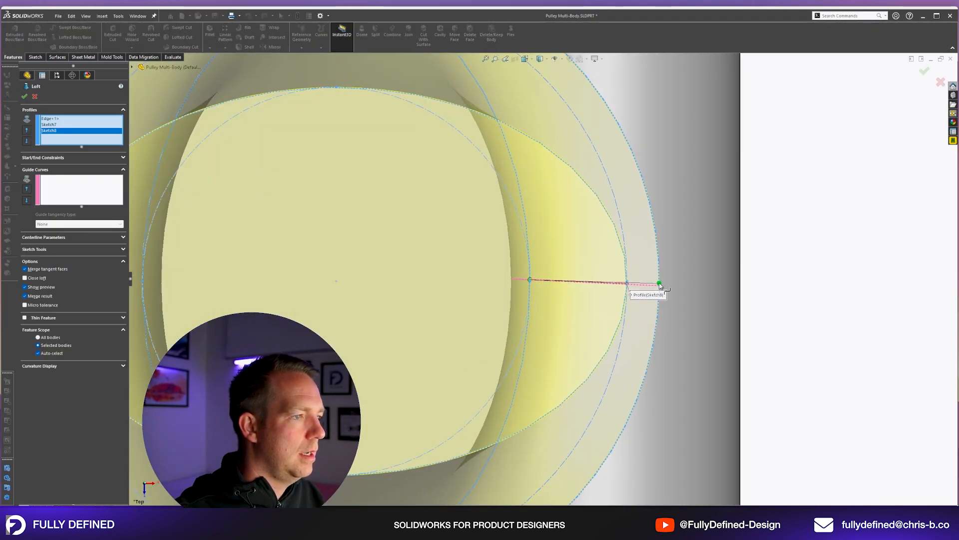
scroll(406, 287, "up", 6)
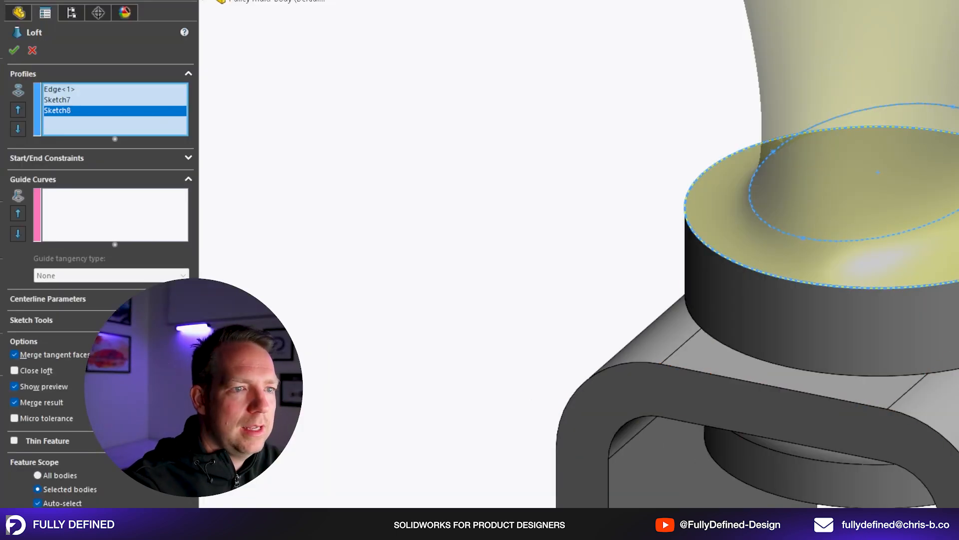
Switch the loft's Merge result option off and back on.
left_click(36, 403)
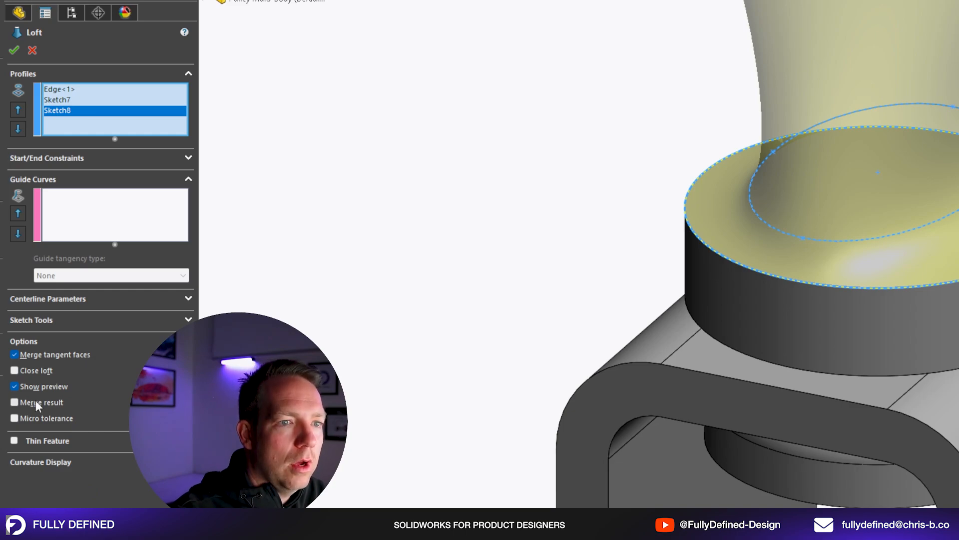
left_click(35, 402)
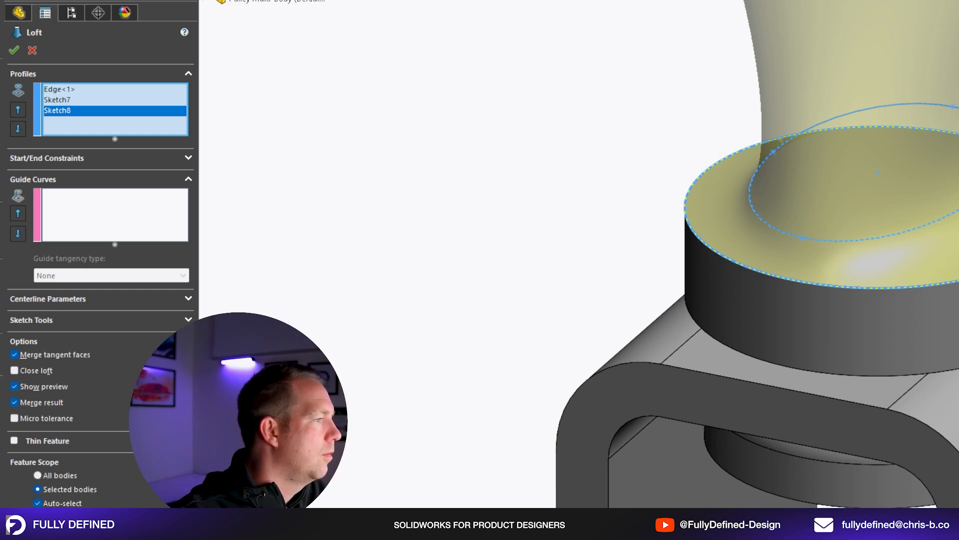
scroll(668, 197, "up", 5)
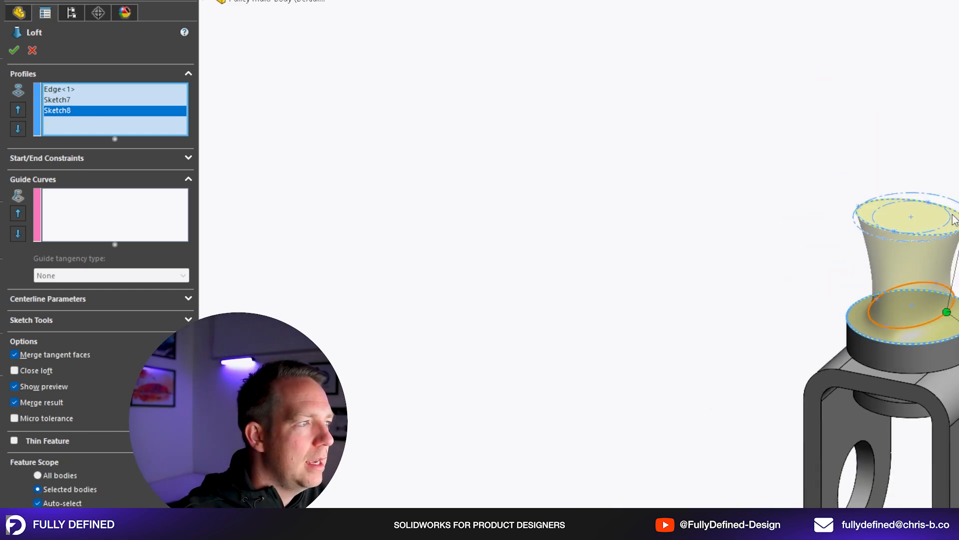
scroll(942, 304, "down", 4)
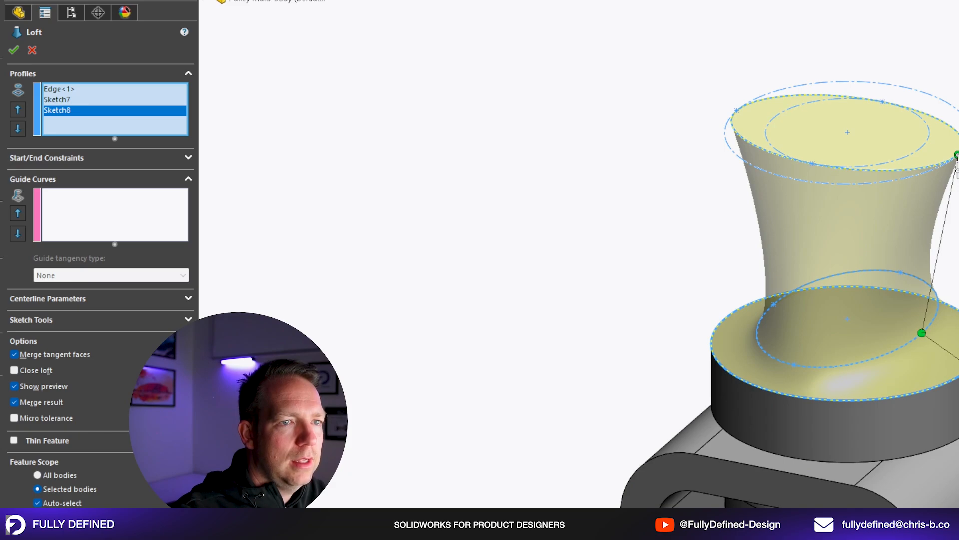
scroll(957, 160, "up", 2)
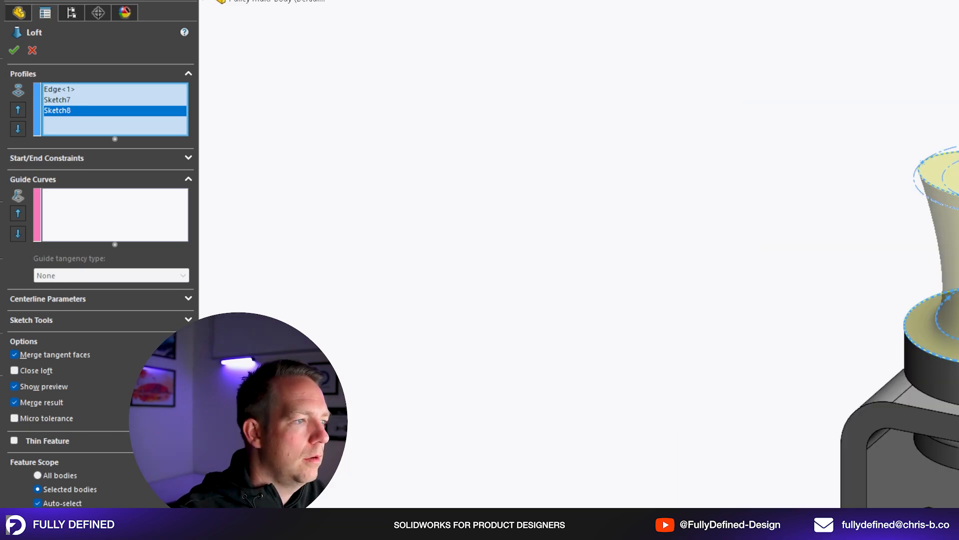
Turn off Auto-select in the loft's feature scope and choose only the Revolve2 body to merge with.
scroll(957, 320, "up", 1)
scroll(949, 320, "down", 1)
scroll(874, 314, "down", 3)
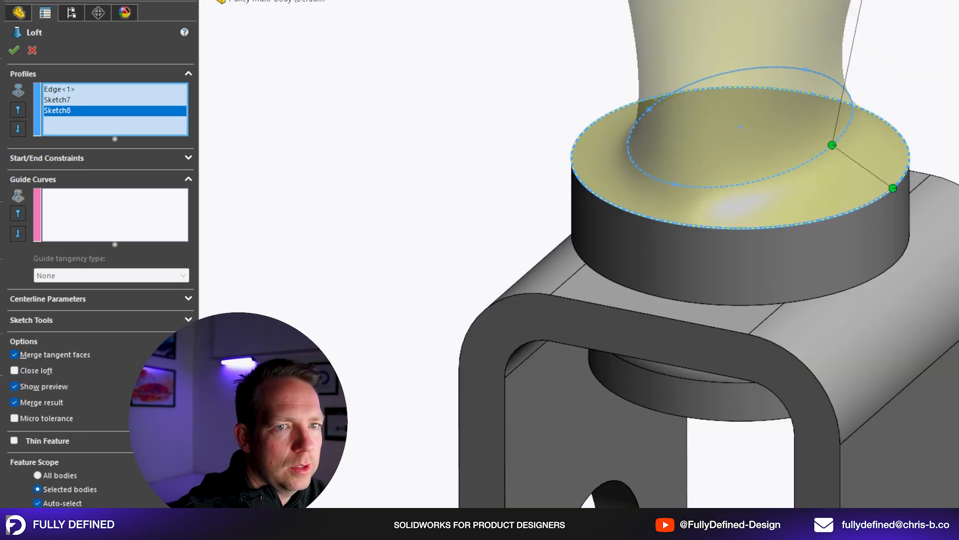
left_click(72, 503)
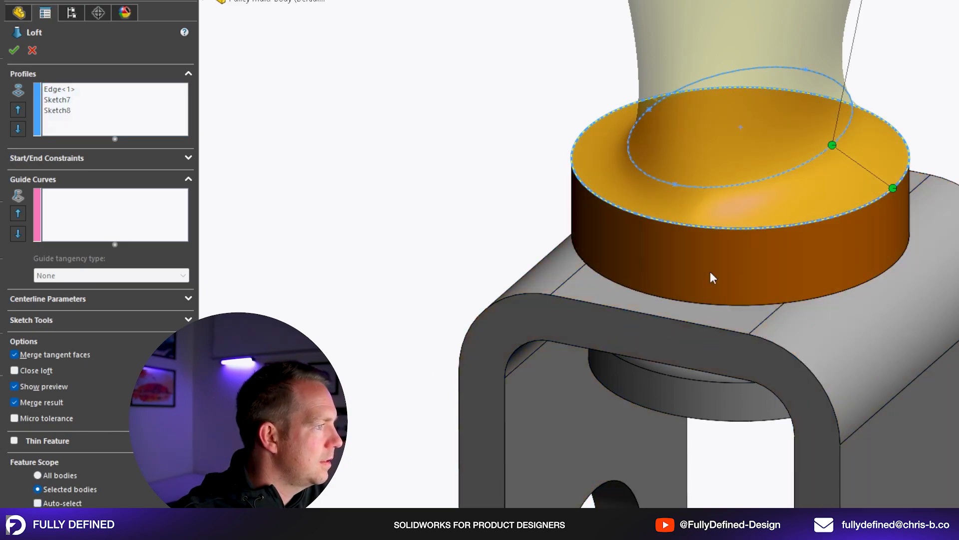
left_click(710, 272)
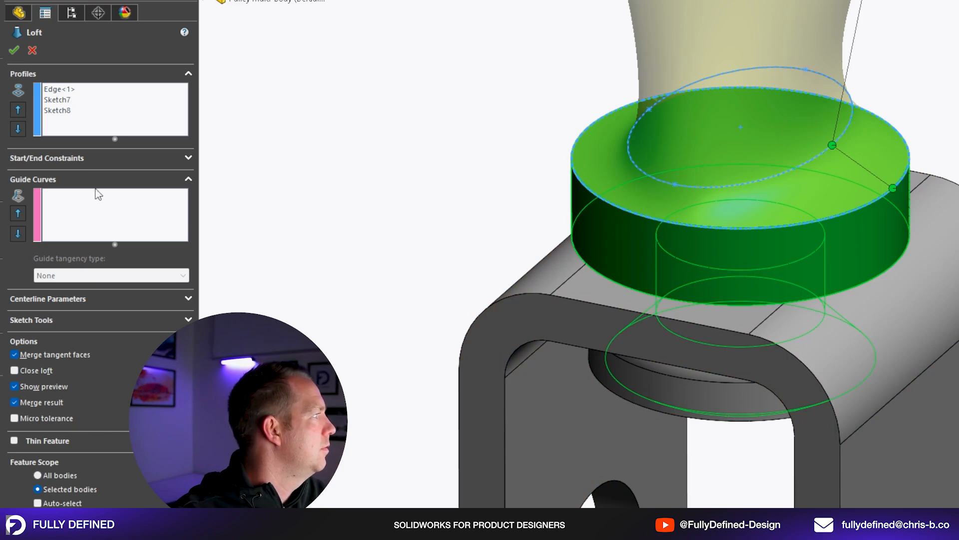
Set the loft's start constraint to Tangency To Face and end constraint to Normal To Profile, accept it, and inspect the merged body.
left_click(53, 159)
left_click(58, 187)
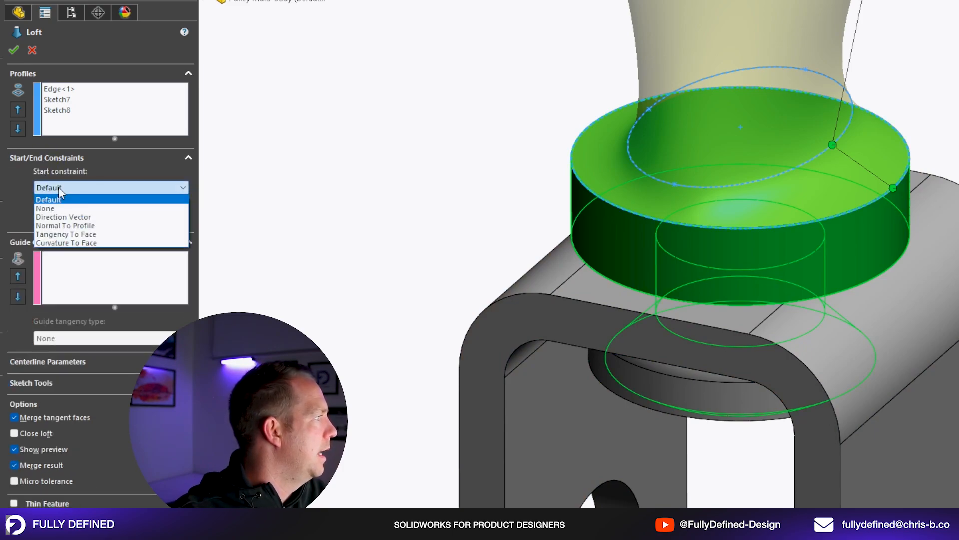
left_click(83, 235)
left_click(83, 274)
left_click(86, 311)
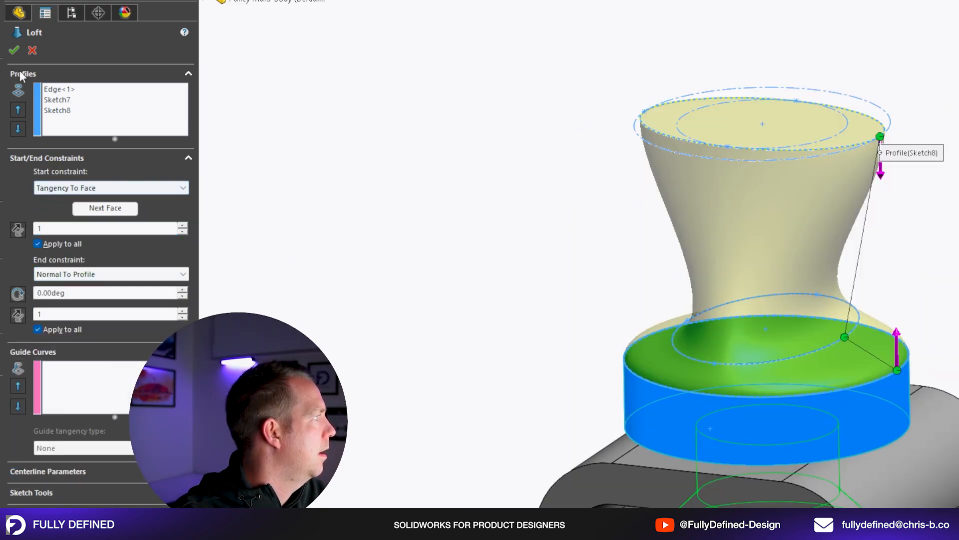
left_click(15, 52)
left_click(60, 148)
middle_click_drag(792, 313, 786, 223)
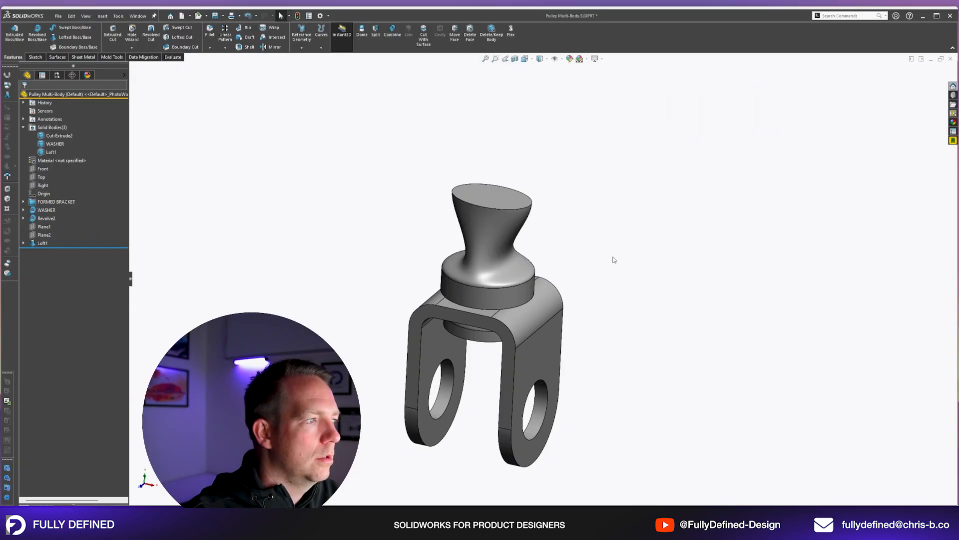
Add a 9 mm elliptical dome to the loft's upper elliptical face.
left_click(499, 150)
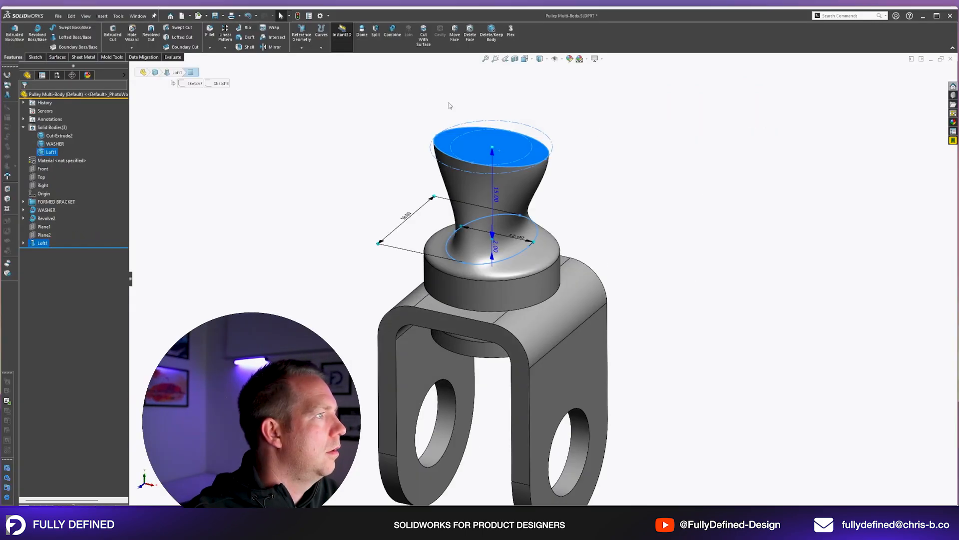
left_click(362, 31)
type("9")
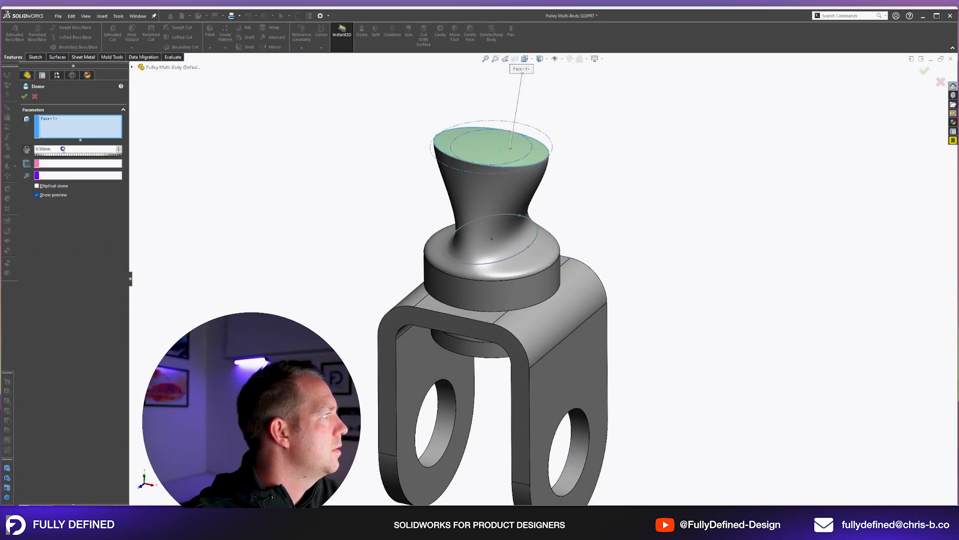
key("Return")
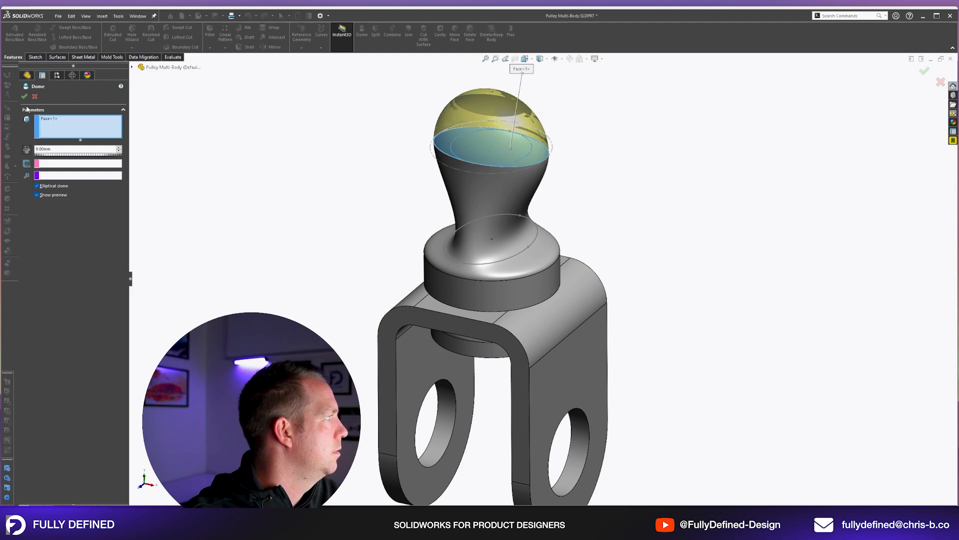
Sketch an 11 mm diameter circle on the Front plane and extrude it as a boss through the domed head.
left_click(43, 168)
left_click(54, 159)
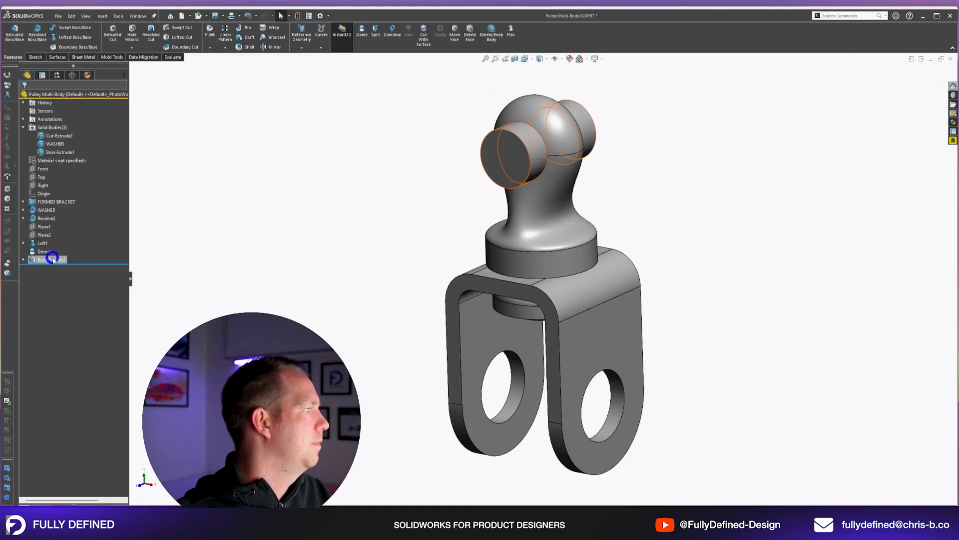
Delete the cylindrical boss extrusion and use its 11 mm circle sketch for an extruded cut through the domed head.
key("Delete")
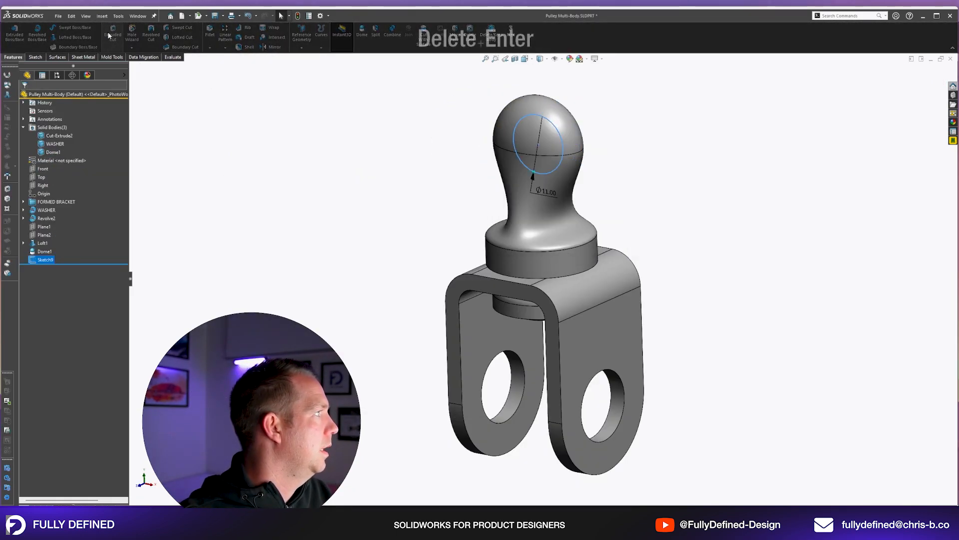
left_click(70, 142)
left_click(60, 158)
left_click(23, 96)
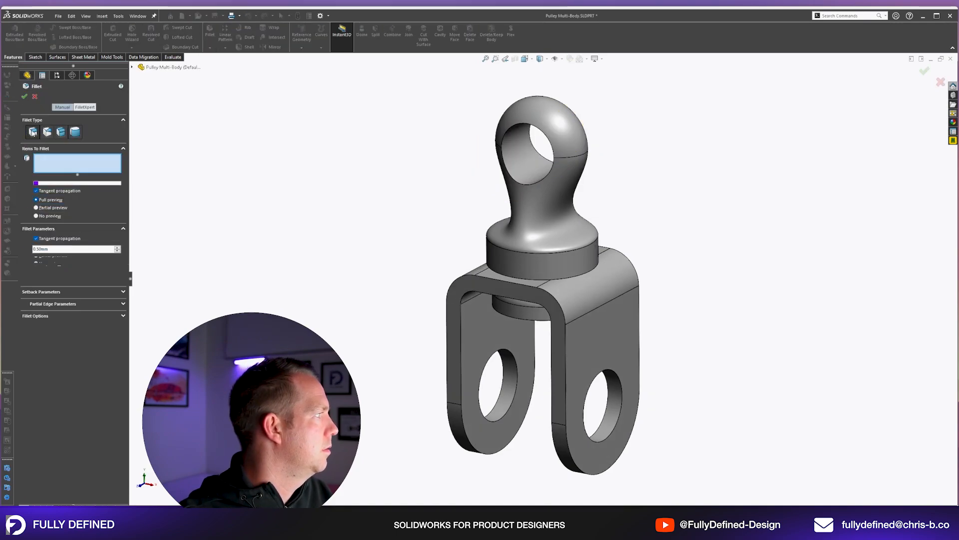
Fillet the edges of the hole through the domed head with a 1 mm radius by selecting its inner face.
double_click(46, 249)
type("1")
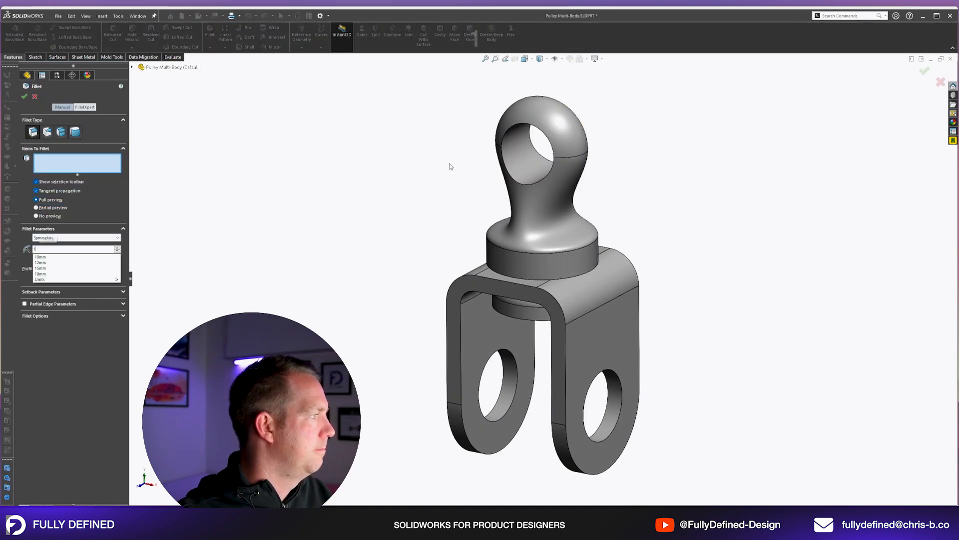
left_click(533, 164)
middle_click_drag(644, 192, 704, 195)
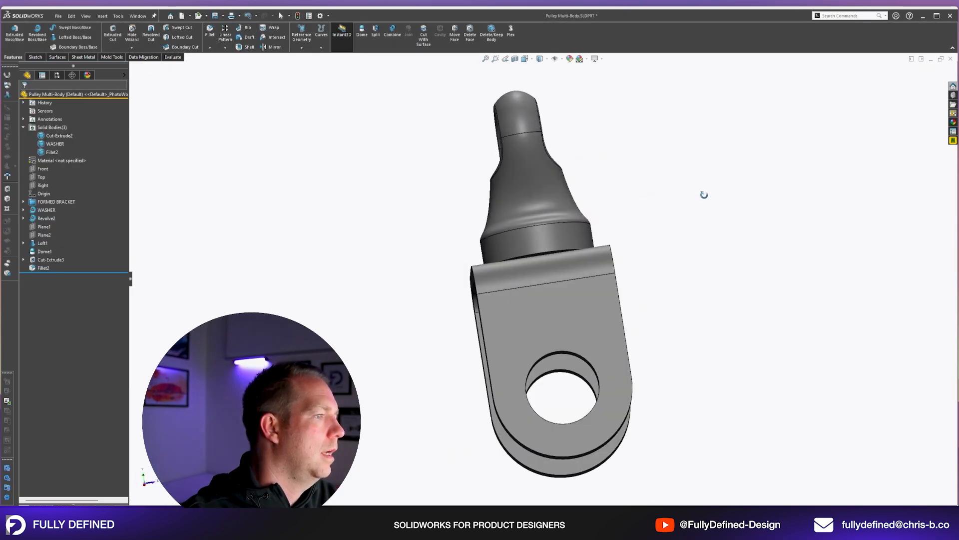
key("ctrl+7")
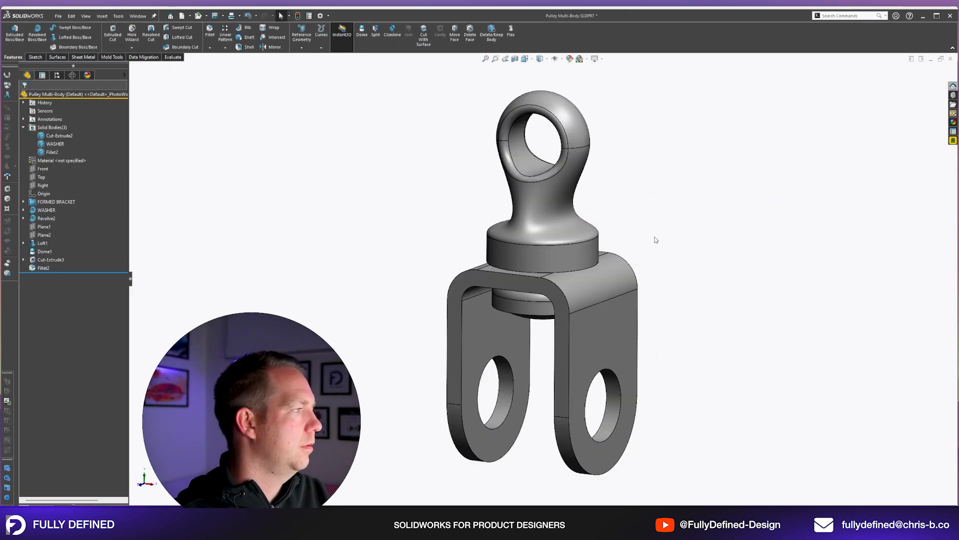
Group the features from Revolve2 through Fillet2 in a new feature tree folder named PIVOT PIN.
left_click(45, 227)
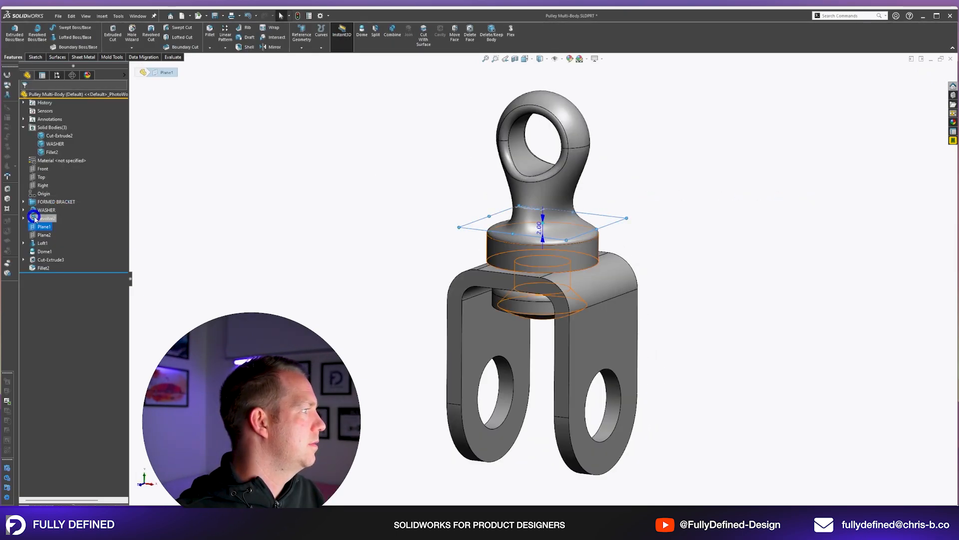
left_click(46, 218)
left_click(44, 268, "shift")
right_click(44, 269)
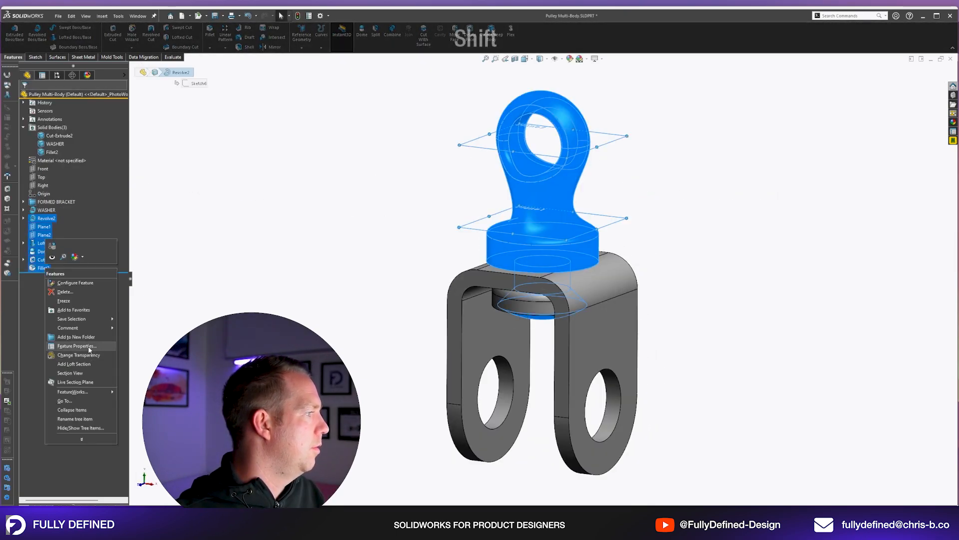
left_click(76, 337)
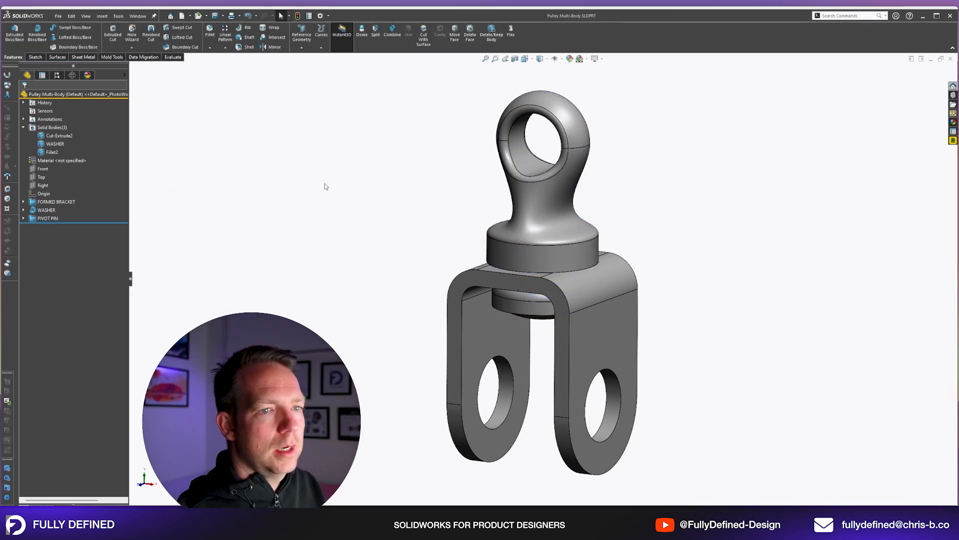
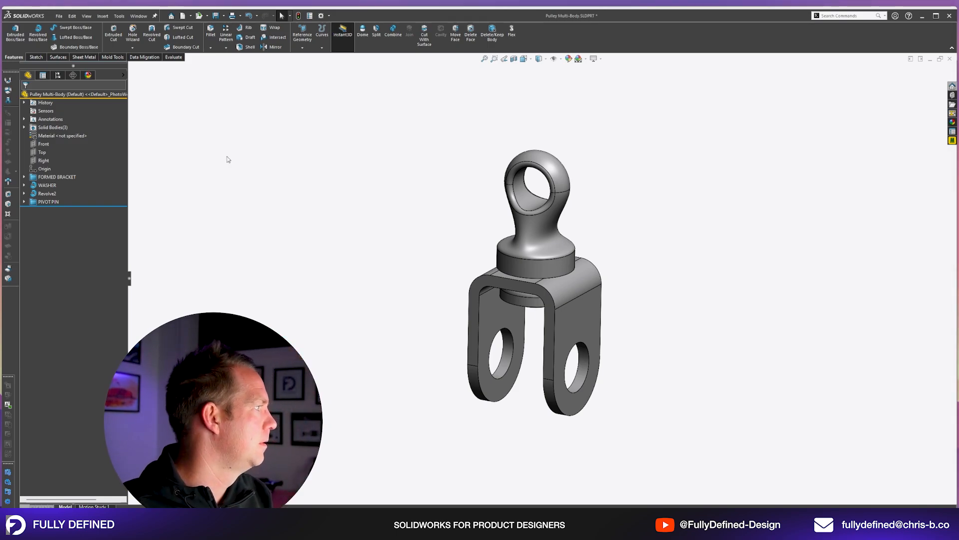
Start a sketch on the Right plane and draw a 13 mm diameter circle centred on the bracket arm's hole.
left_click(45, 163)
left_click(51, 152)
key("space")
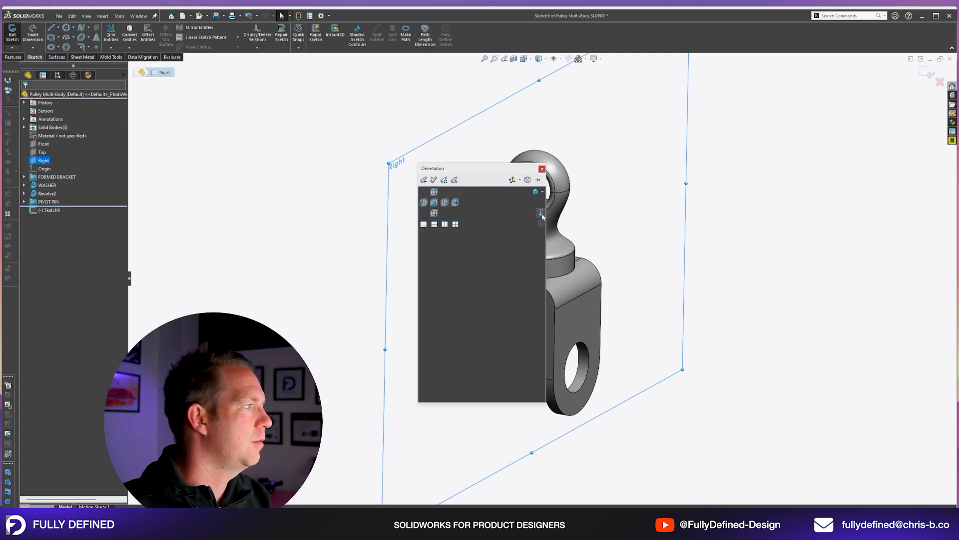
left_click(540, 213)
scroll(575, 380, "down", 3)
key("c")
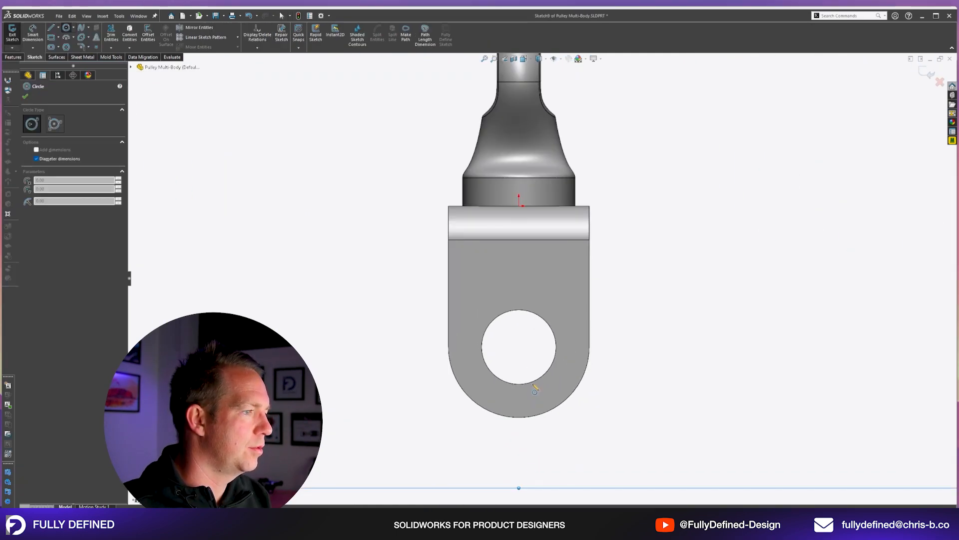
left_click(518, 347)
left_click(534, 320)
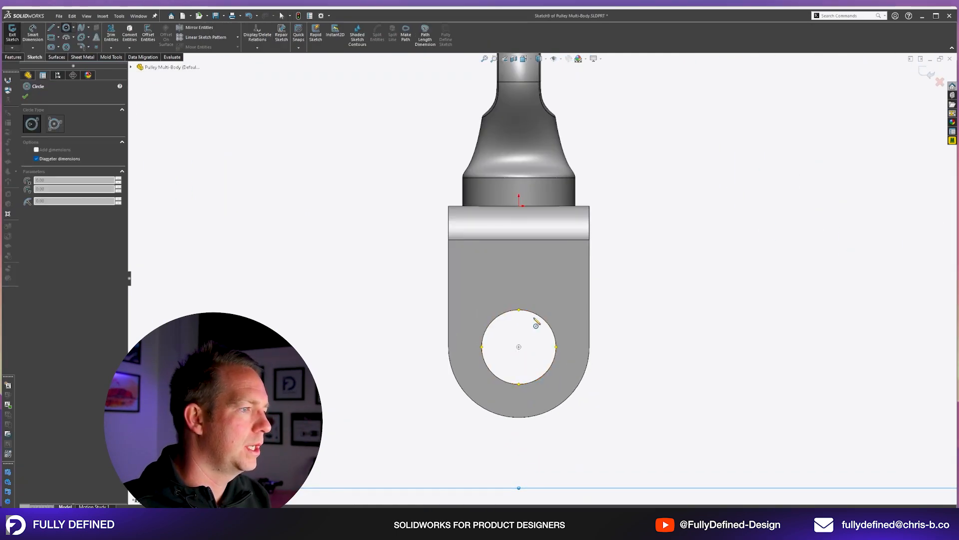
scroll(531, 364, "down", 3)
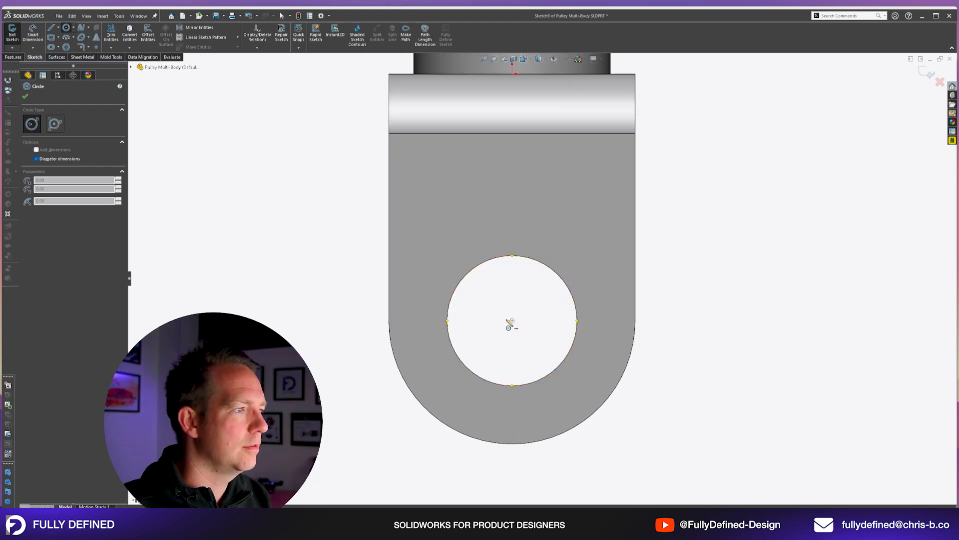
left_click(512, 320)
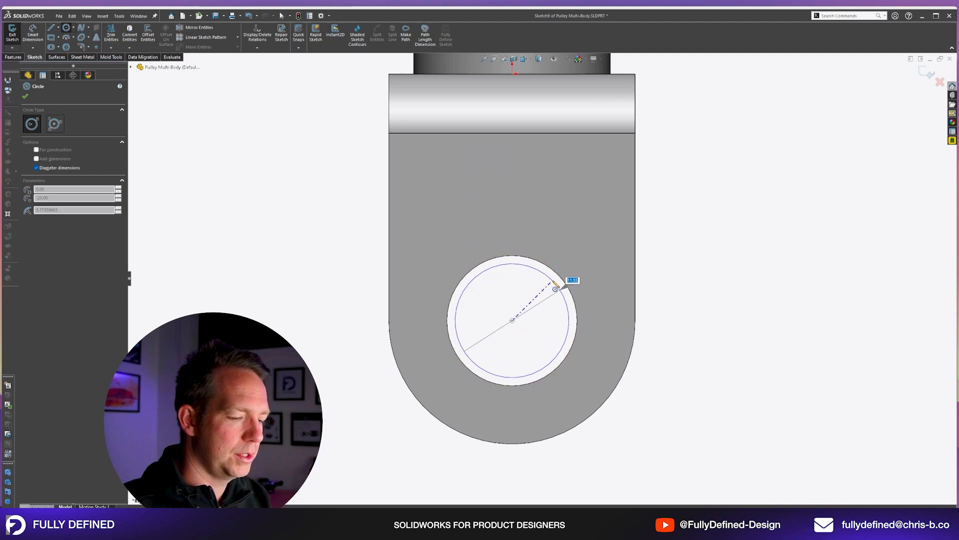
type("13")
key("Return")
Add a concentric 10.2 mm diameter circle inside the 13 mm one and reposition its diameter dimension.
scroll(565, 298, "down", 1)
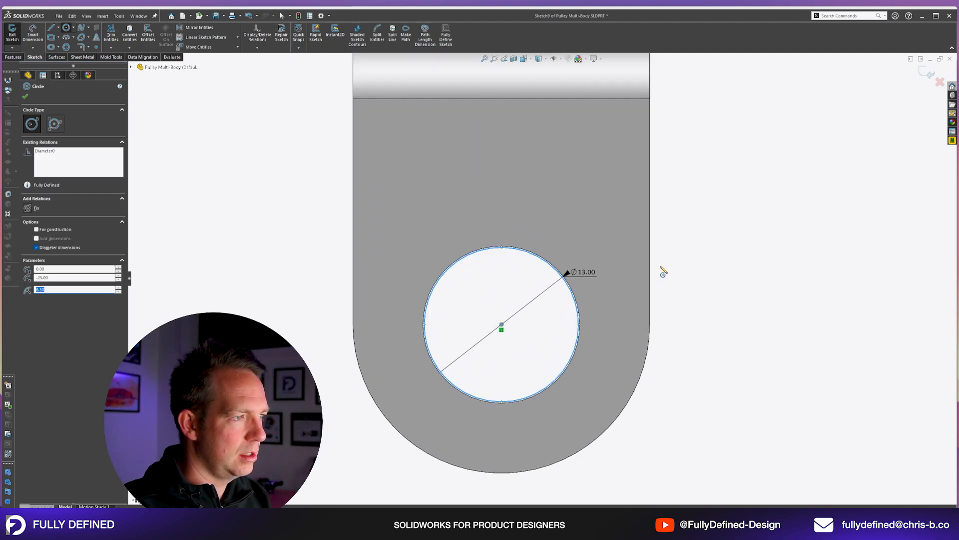
scroll(579, 310, "down", 2)
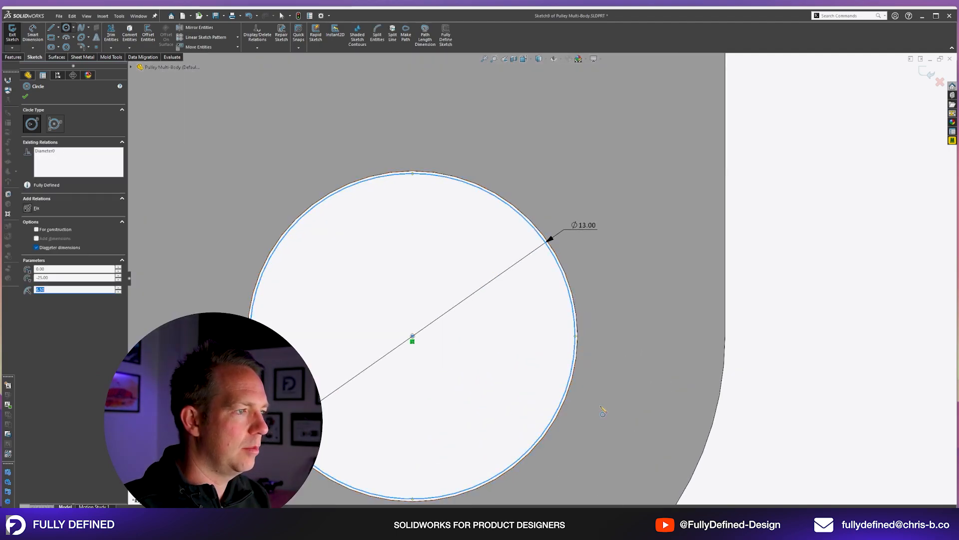
left_click(413, 336)
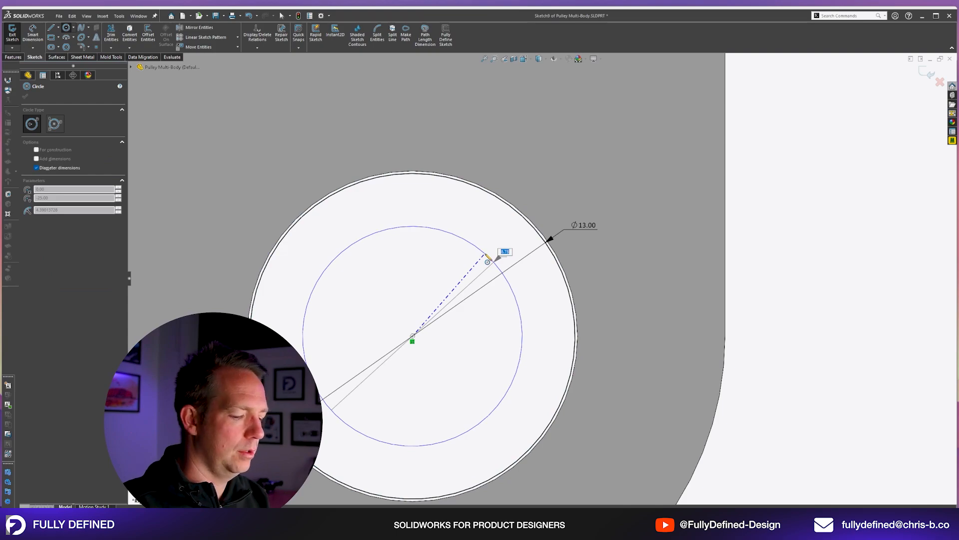
type("10.2")
key("Return")
key("Escape")
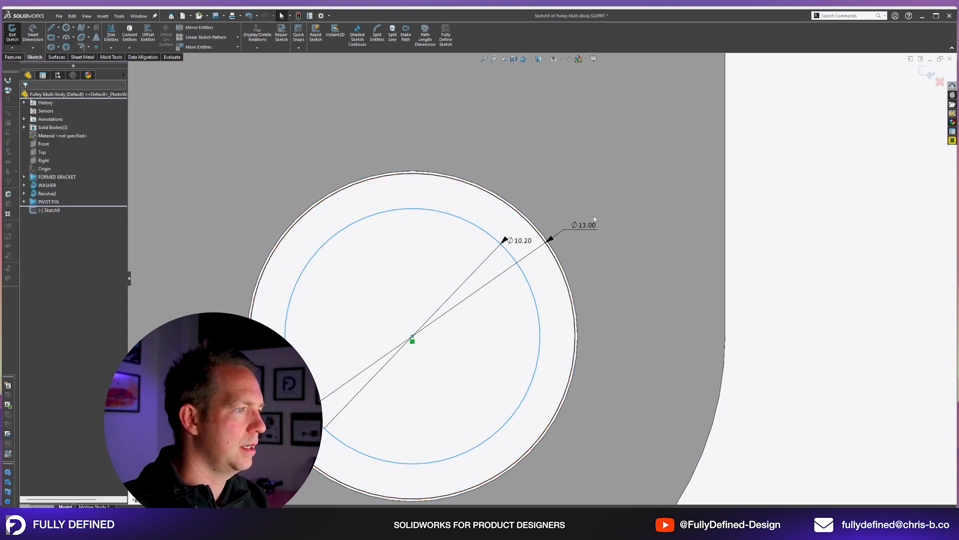
left_click_drag(520, 242, 515, 239)
left_click(803, 302)
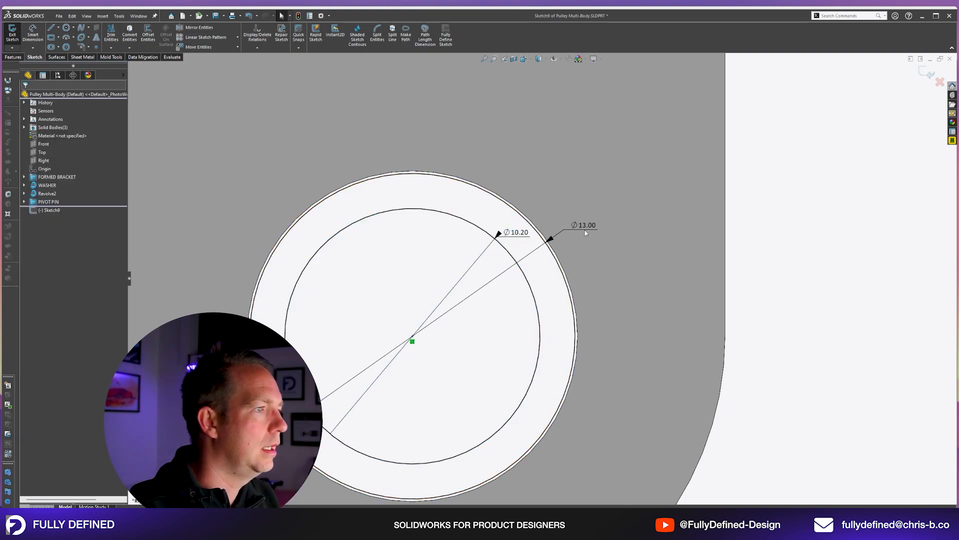
Make the outer circle's 13 mm diameter dimension driven and move it above the circle.
left_click(585, 230)
right_click(585, 229)
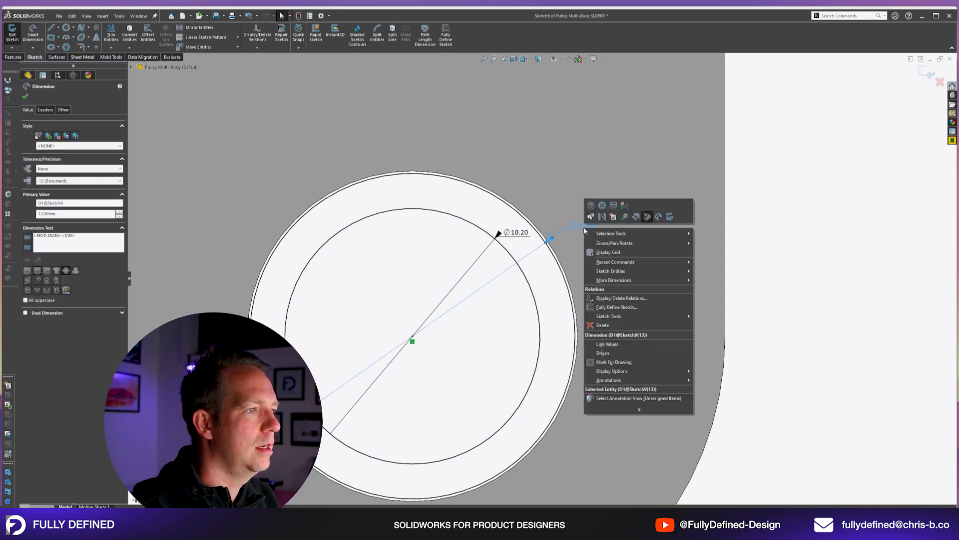
key("Escape")
right_click(582, 224)
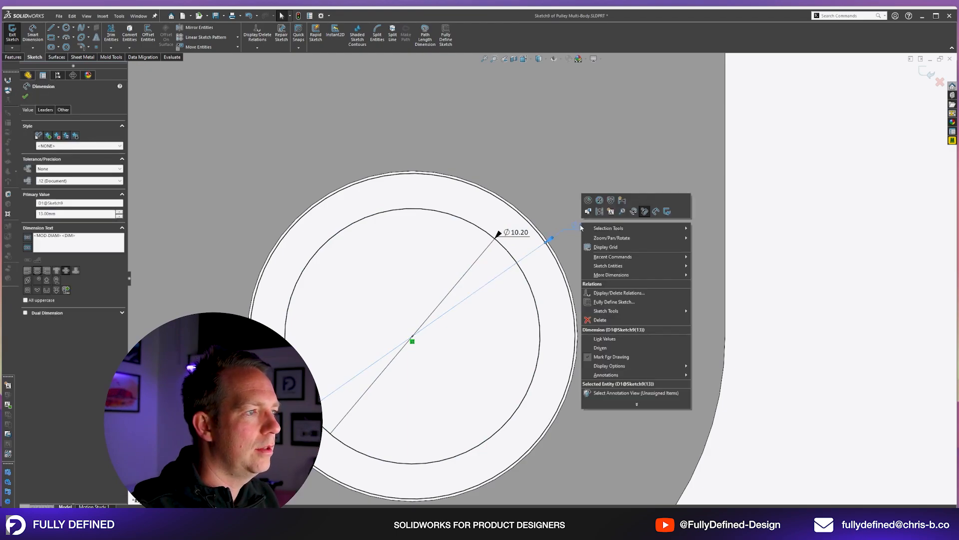
left_click(627, 350)
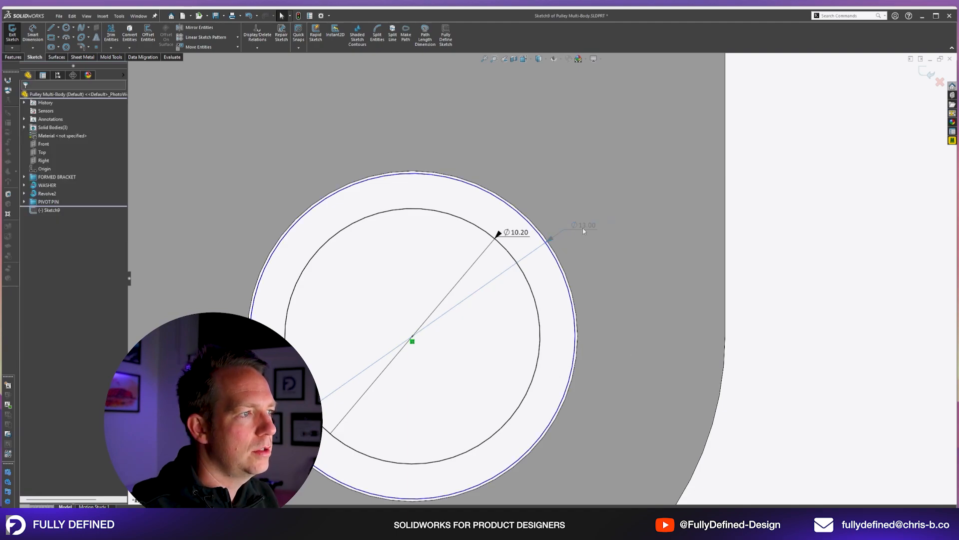
left_click_drag(583, 231, 477, 156)
left_click(565, 283)
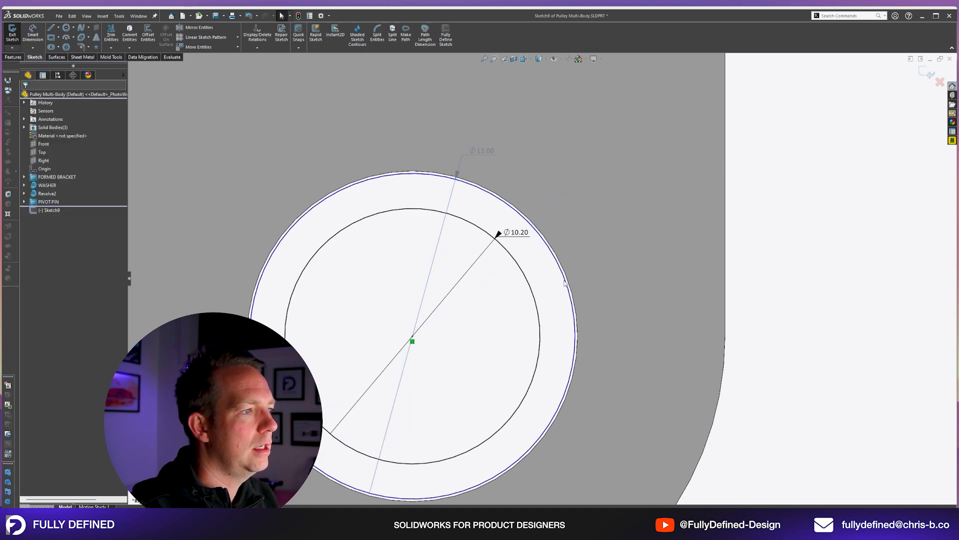
Shrink the outer circle freehand to about 11.84 mm diameter and reposition its driven dimension.
left_click_drag(564, 283, 562, 294)
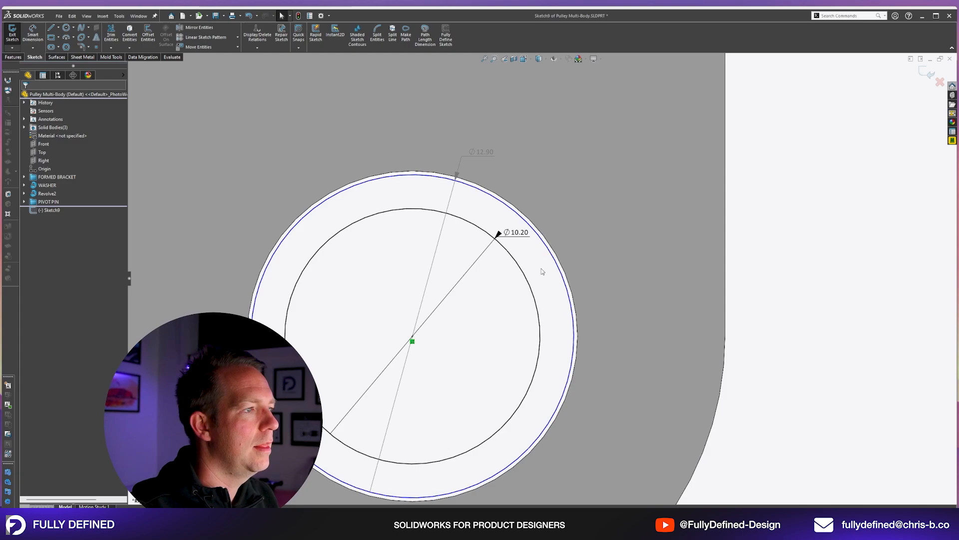
left_click_drag(554, 260, 543, 271)
left_click_drag(482, 166, 518, 165)
left_click(707, 303)
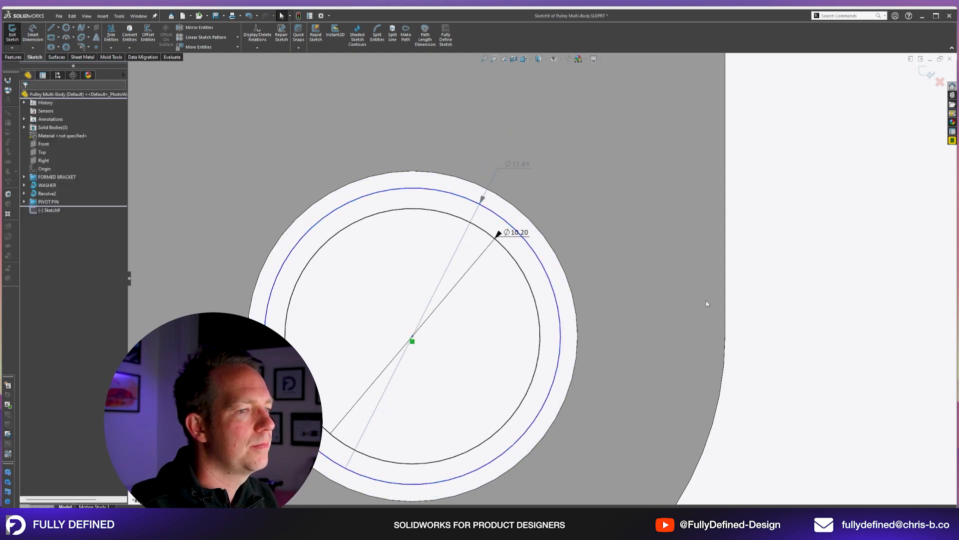
Dimension the gap between the outer circle and the bracket hole's edge at 0.1 mm and exit the sketch.
key("d")
left_click(558, 309)
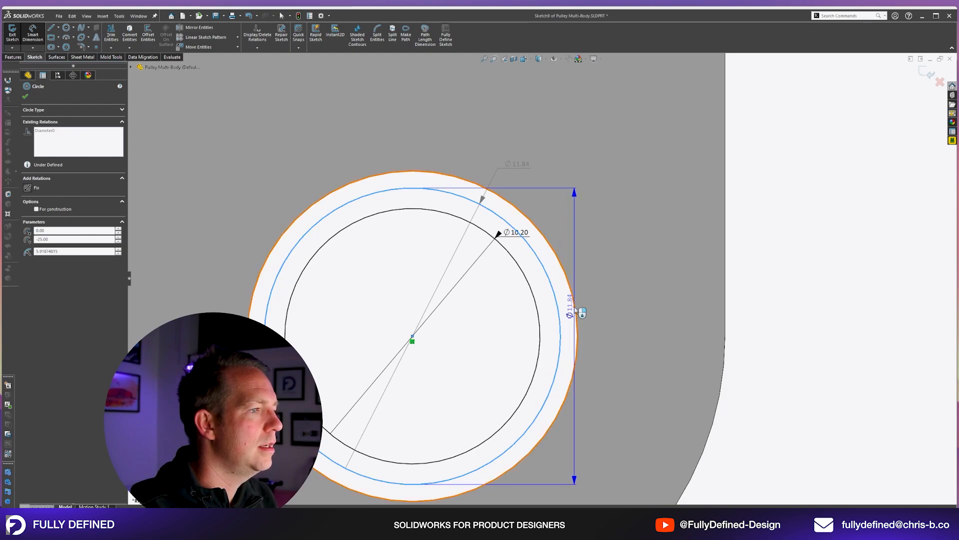
left_click(575, 309)
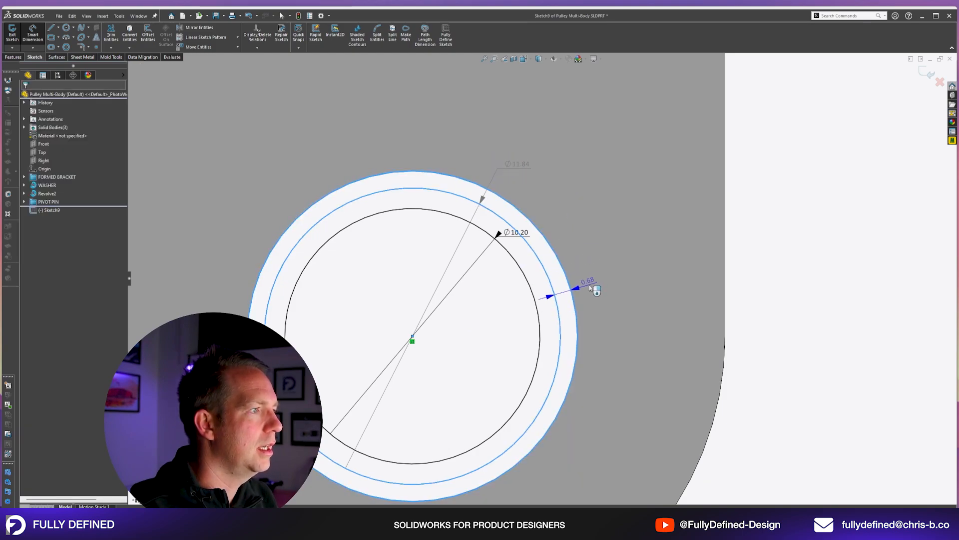
left_click(622, 248)
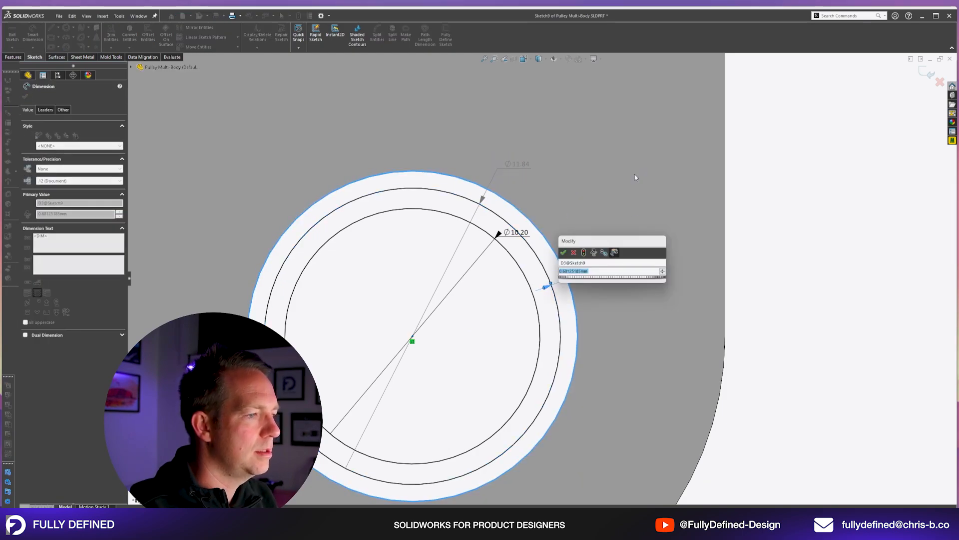
type(".1")
key("Return")
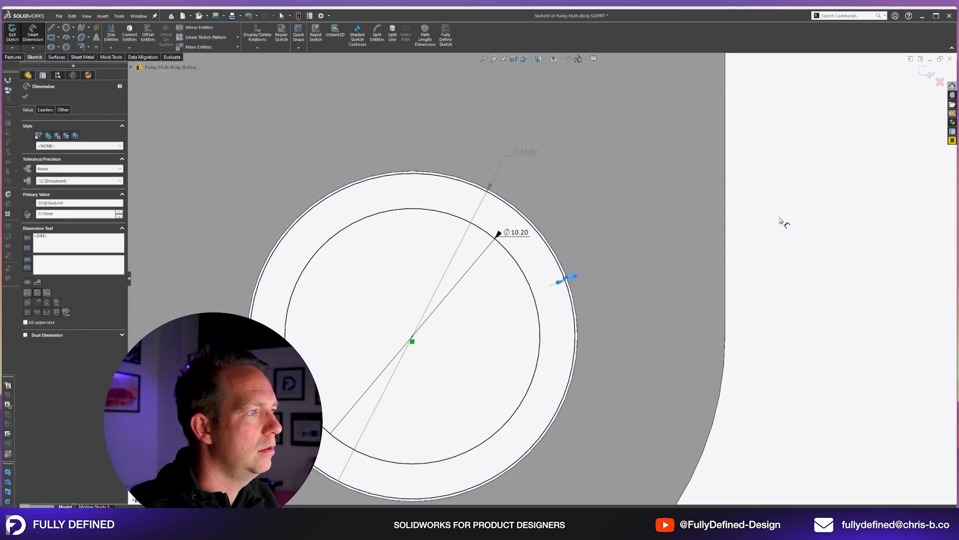
key("Escape")
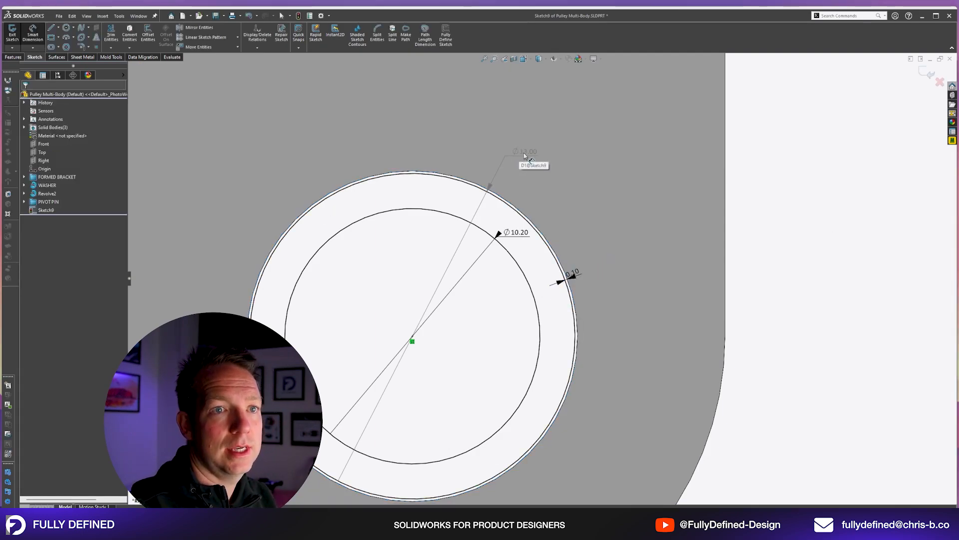
scroll(465, 252, "up", 3)
mouse_move(421, 253)
middle_mouse_down()
mouse_move(458, 248)
mouse_move(510, 293)
middle_mouse_up()
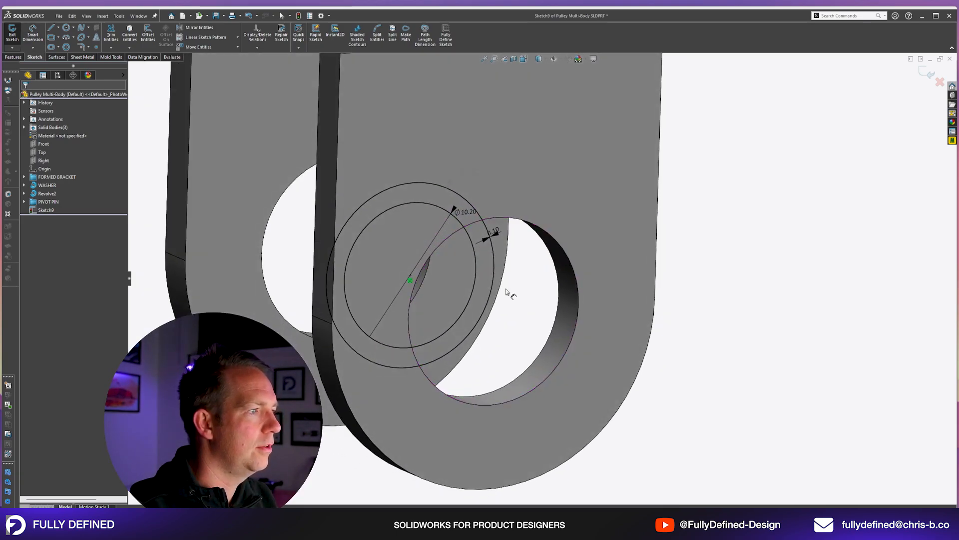
left_click(943, 70)
Check the diameter of the bracket arm's hole and view how the sketched circles sit between the two arms.
left_click(574, 299)
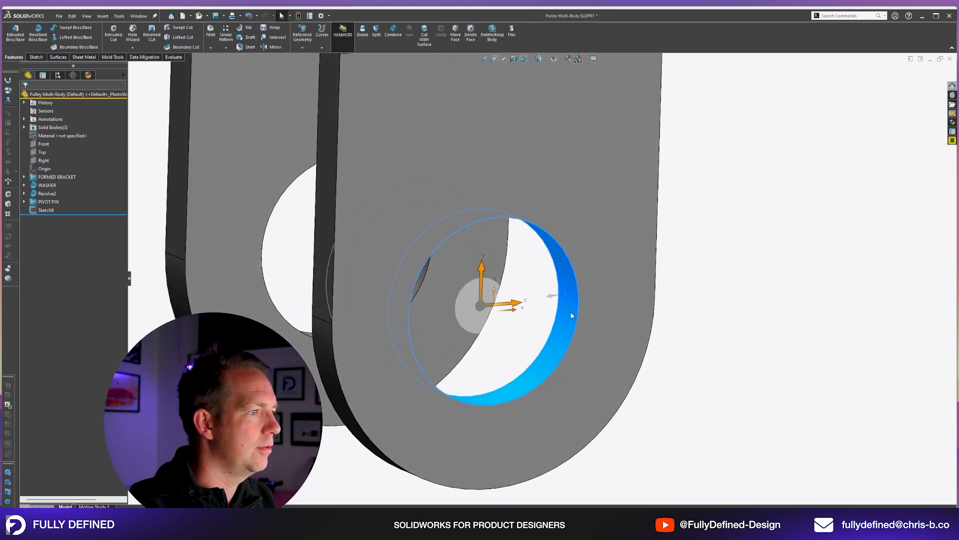
left_click(545, 419)
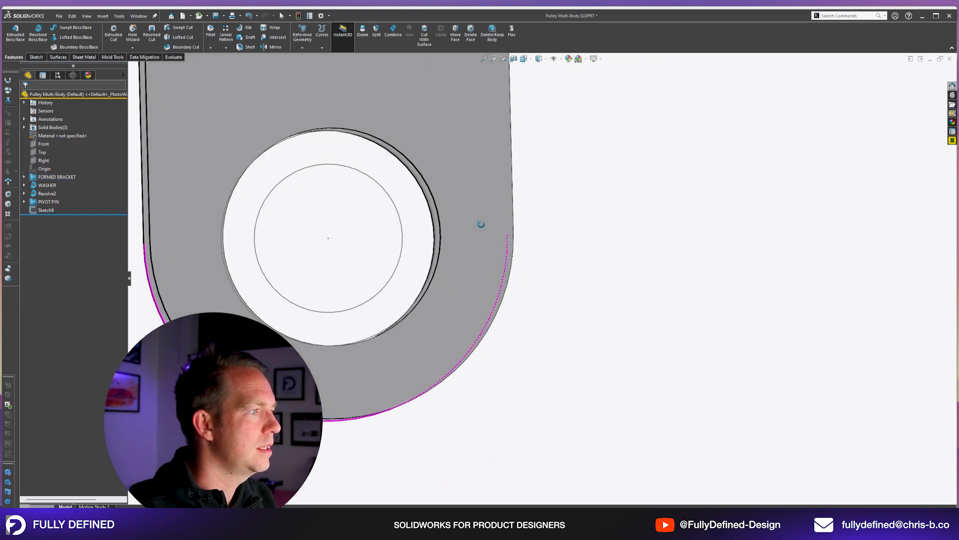
middle_click_drag(480, 223, 520, 276)
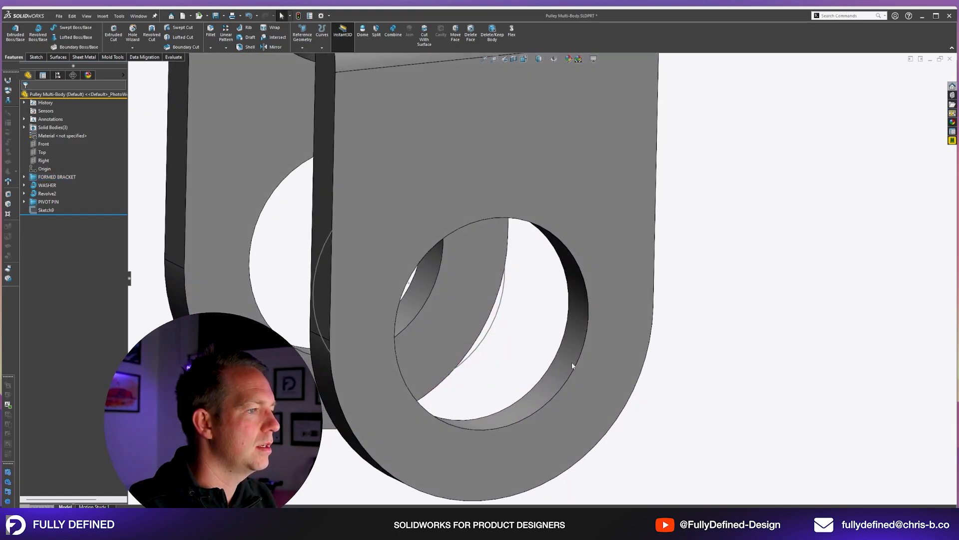
left_click(573, 366)
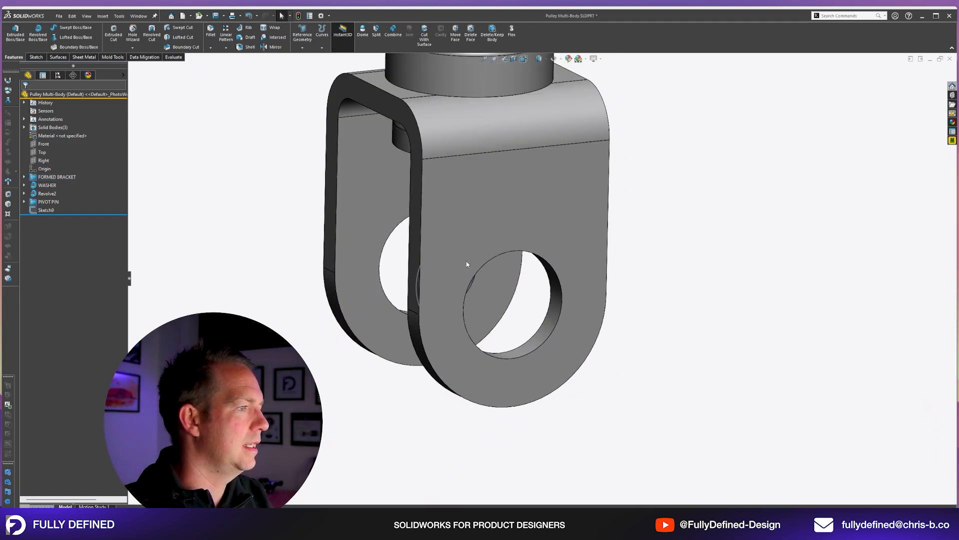
middle_click_drag(449, 250, 396, 275)
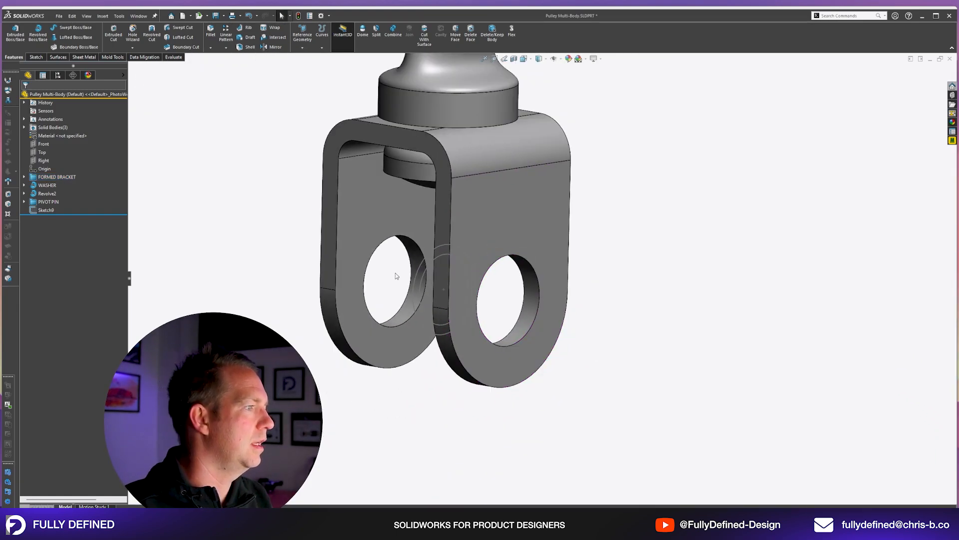
scroll(396, 275, "down", 2)
middle_click_drag(460, 271, 467, 292)
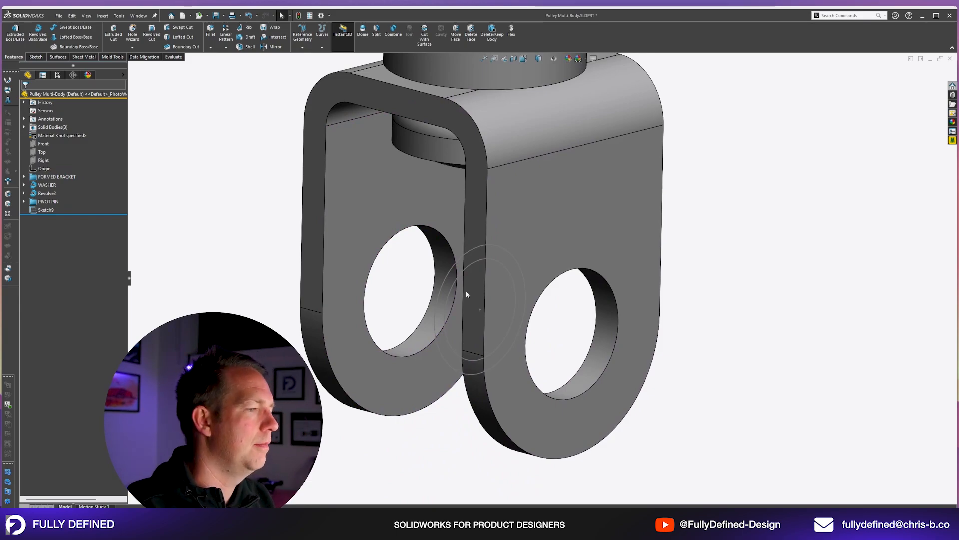
middle_click_drag(630, 347, 682, 318)
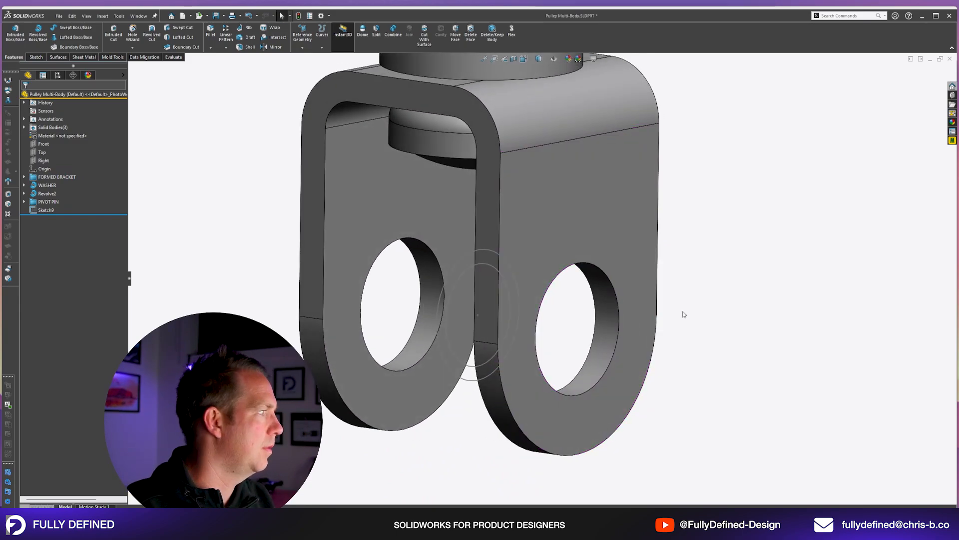
Start a boss extrude of the two-circle sketch with its first direction up to the outer face of one bracket arm.
left_click(46, 210)
key("e")
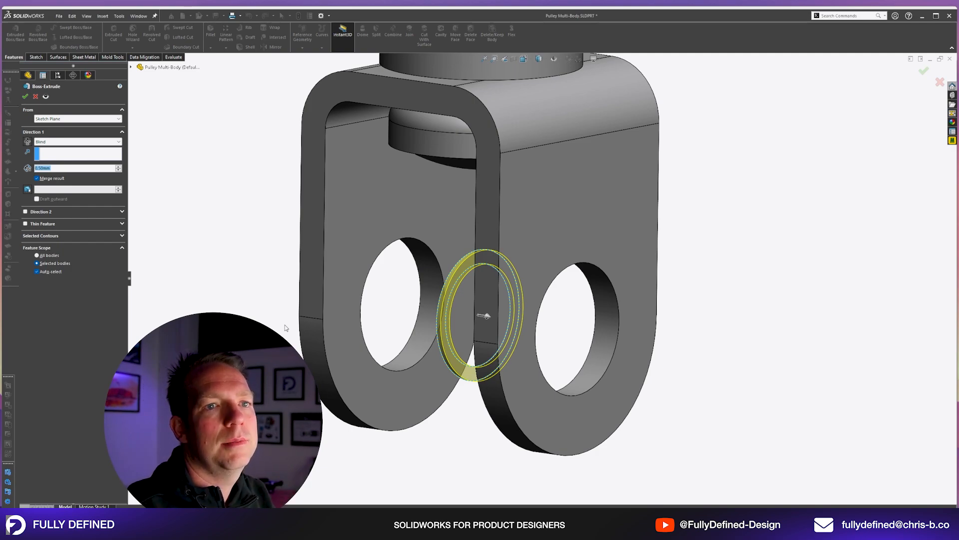
middle_click_drag(286, 298, 547, 346)
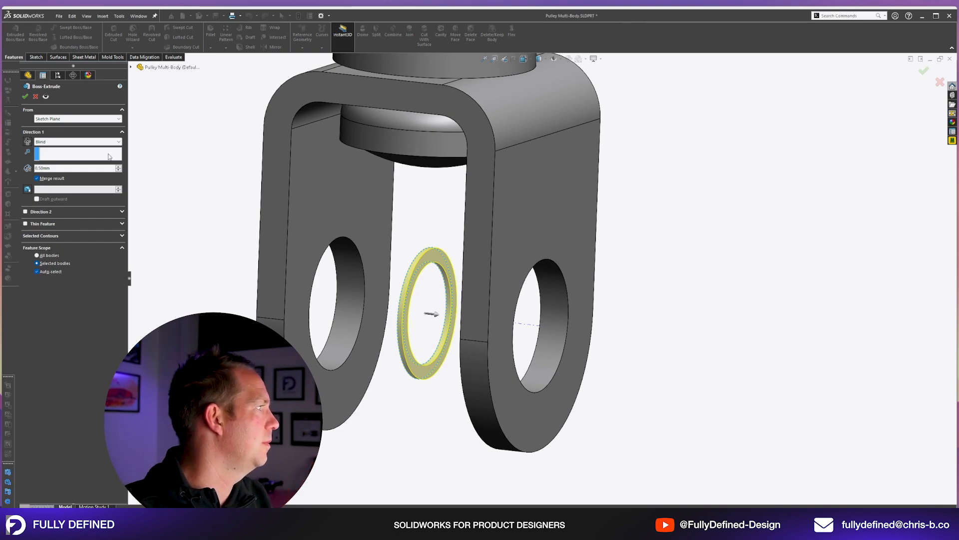
middle_click_drag(428, 168, 542, 212)
left_click(50, 142)
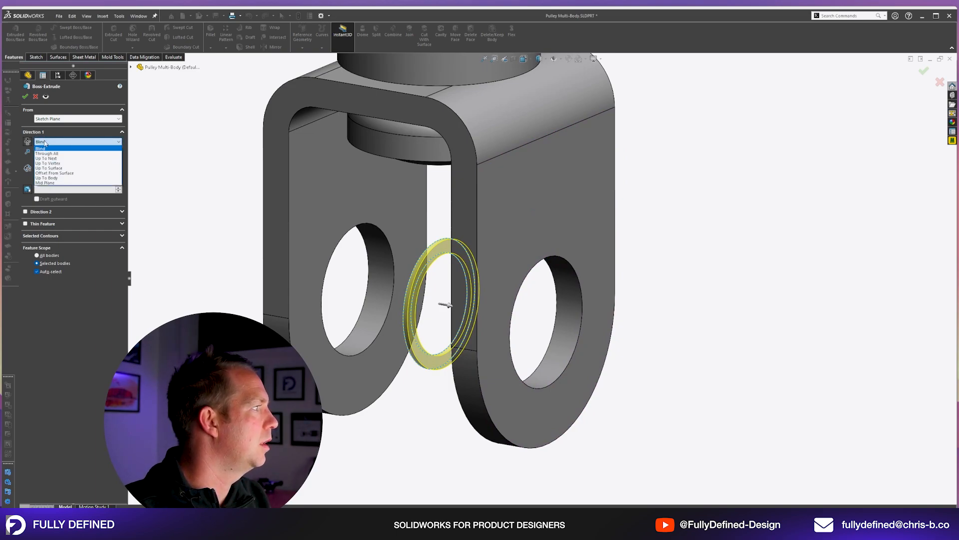
left_click(49, 168)
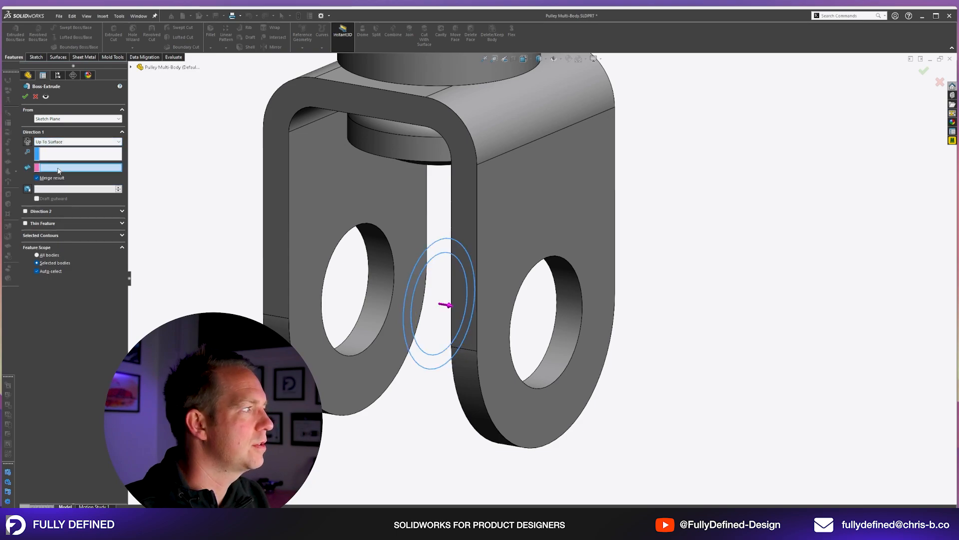
left_click(575, 206)
Enable the extrusion's second direction and end it up to the outer face of the opposite bracket arm.
key("z")
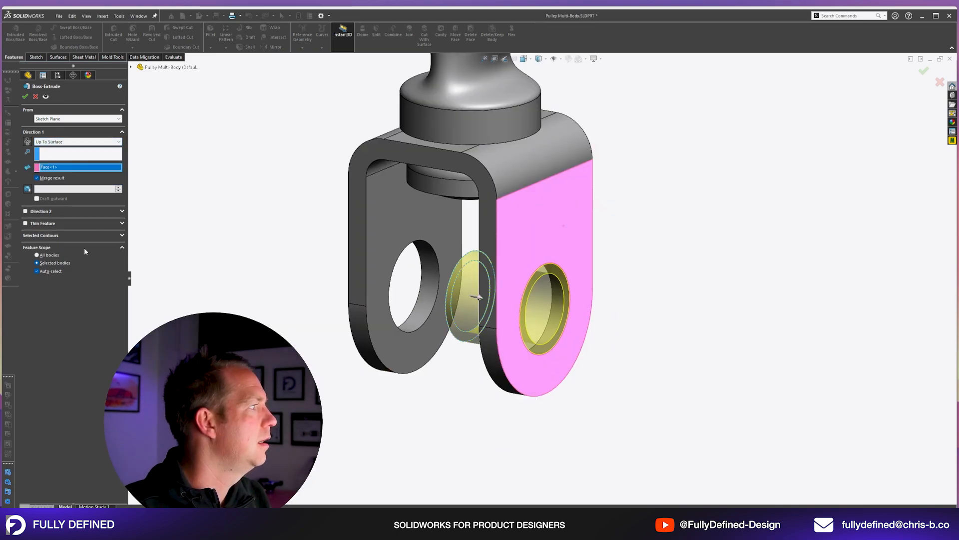
left_click(40, 211)
left_click(75, 220)
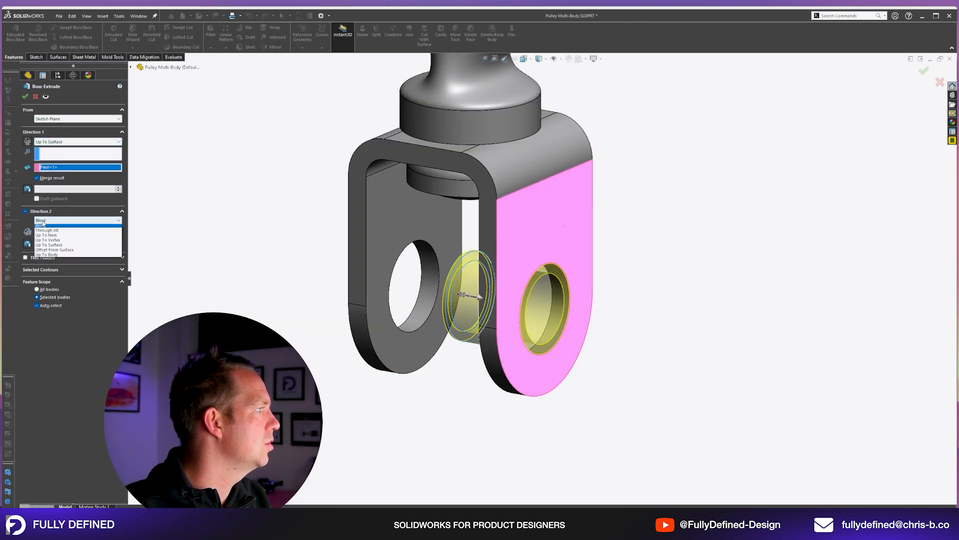
left_click(55, 245)
left_click(465, 183)
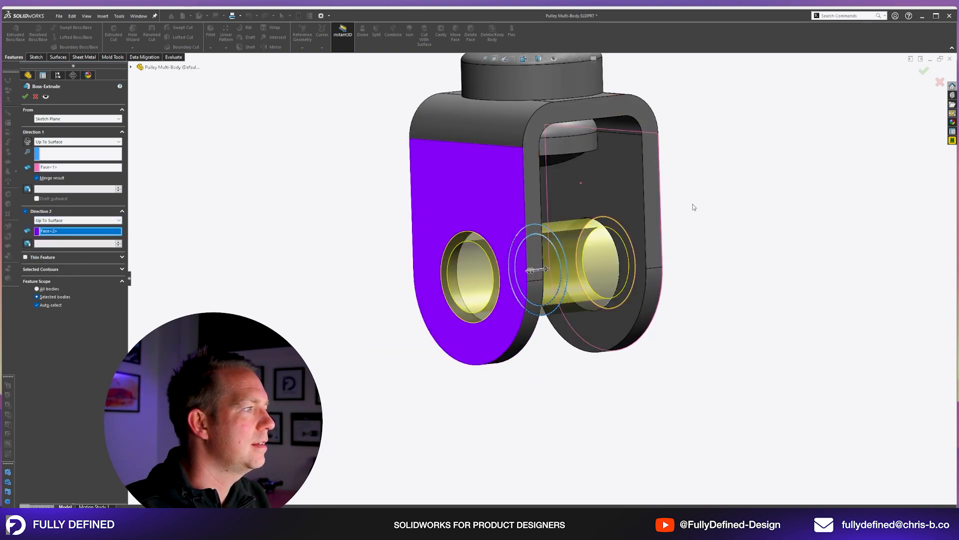
Turn off merging with existing bodies and finish the two-direction extrusion as a separate hollow pin.
left_click(42, 180)
scroll(664, 166, "up", 1)
left_click(25, 96)
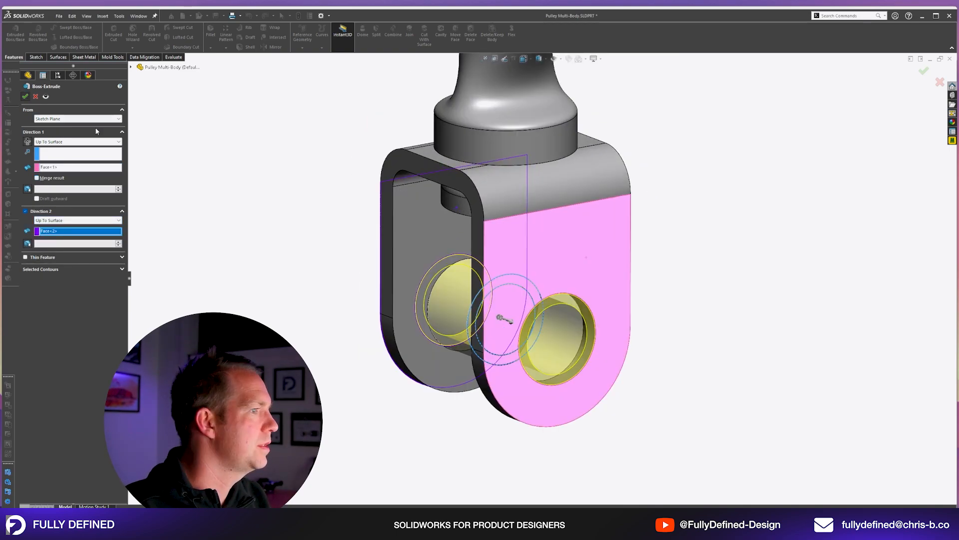
left_click(712, 211)
mouse_move(600, 300)
middle_mouse_down()
mouse_move(696, 295)
mouse_move(601, 316)
mouse_move(602, 302)
middle_mouse_up()
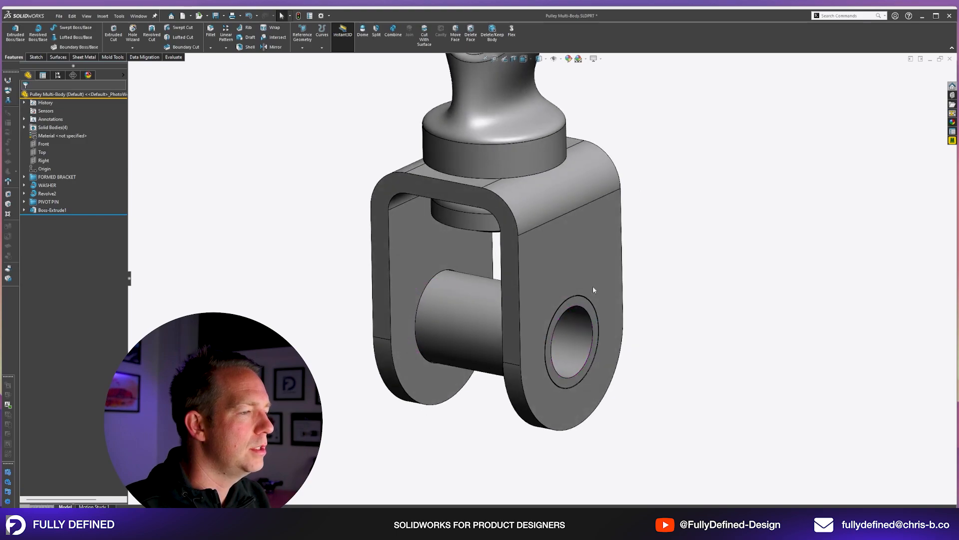
Set the formed bracket's overall width to 40 mm to test how the hollow pin follows.
scroll(607, 315, "up", 2)
left_click(583, 256)
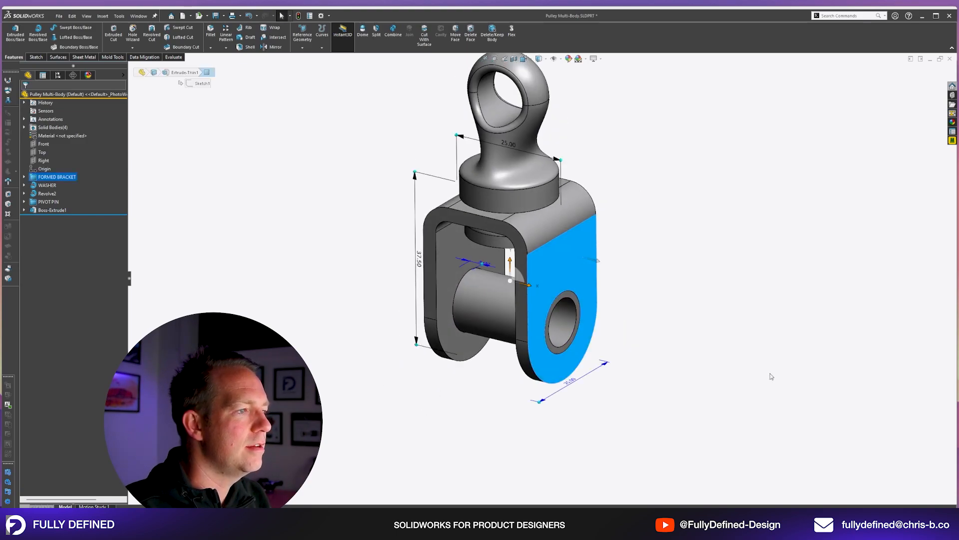
scroll(612, 234, "down", 1)
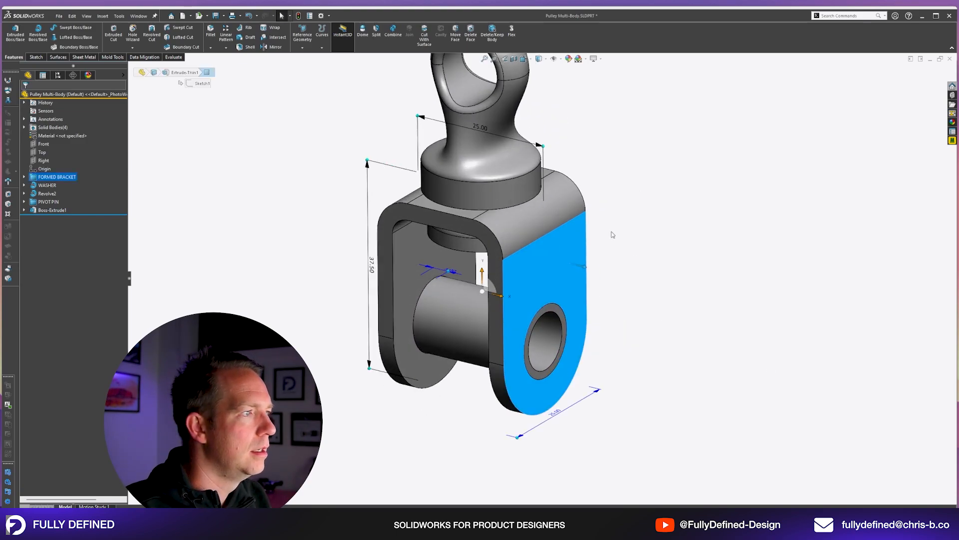
left_click(478, 129)
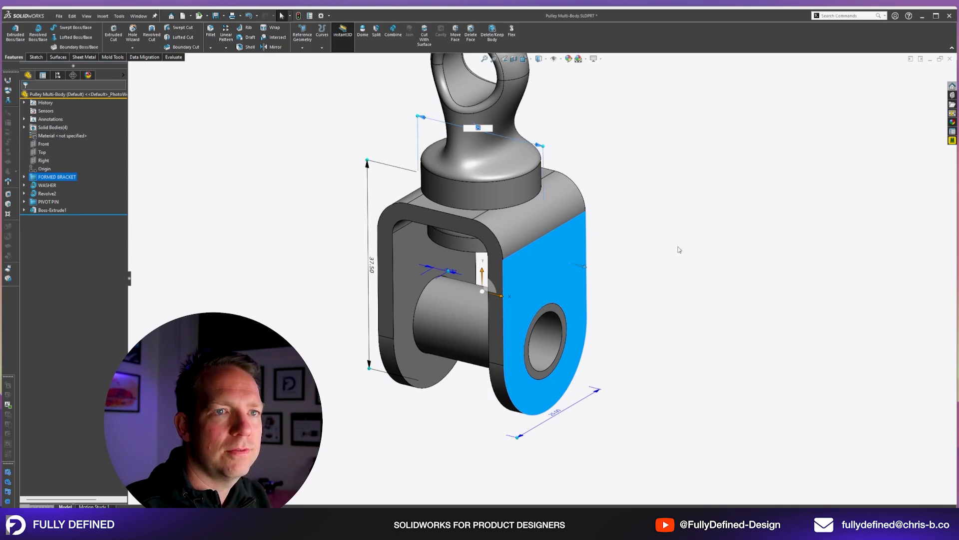
type("40")
key("Return")
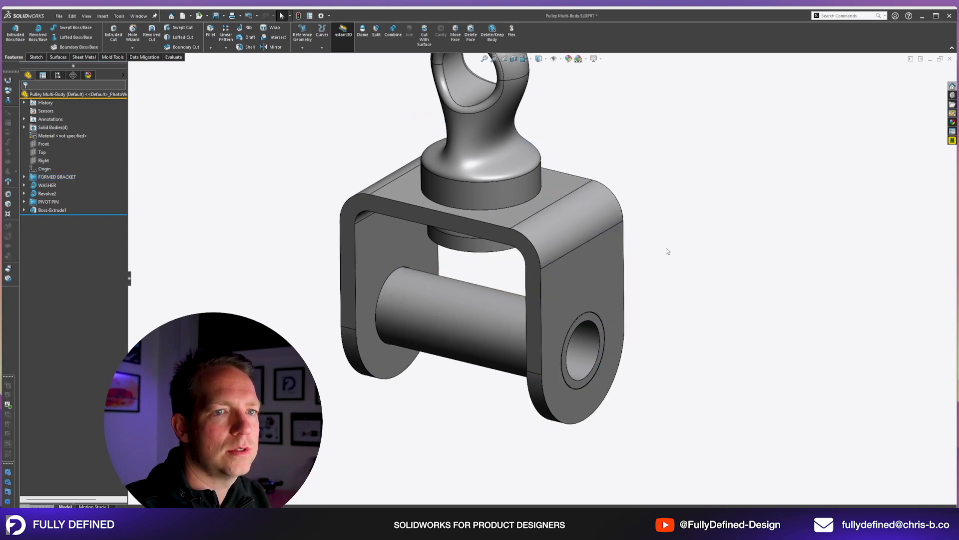
Change the diameter of the bracket arm's hole to test how the hollow pin follows.
left_click(513, 219)
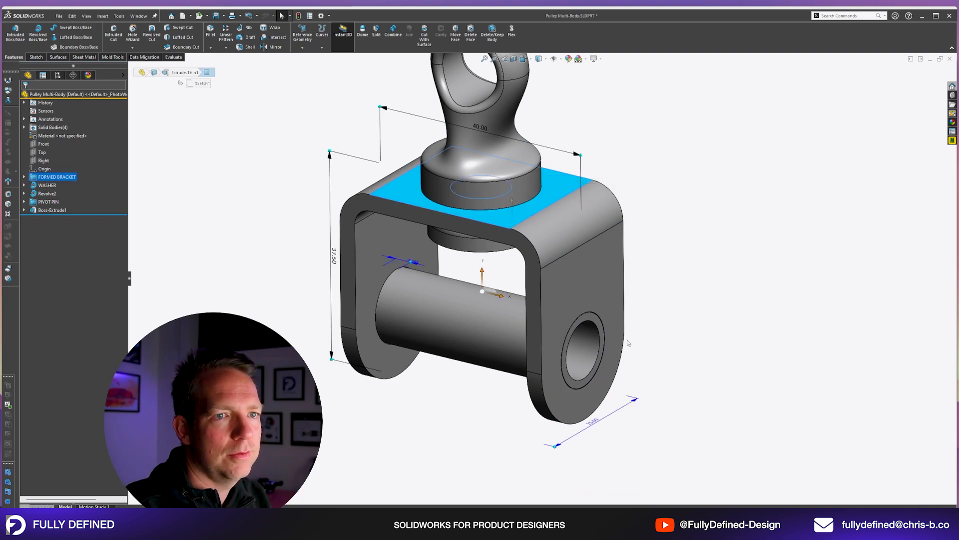
left_click(520, 336)
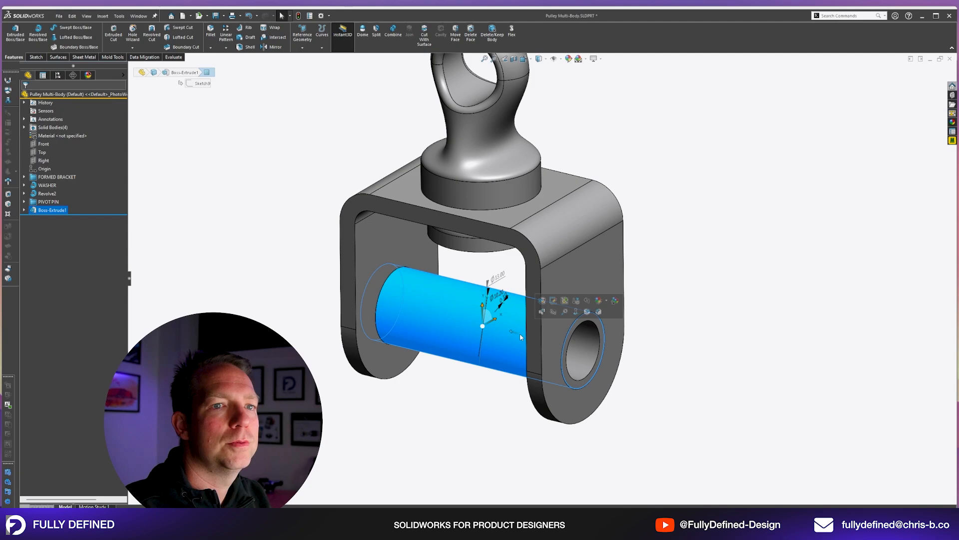
left_click(507, 221)
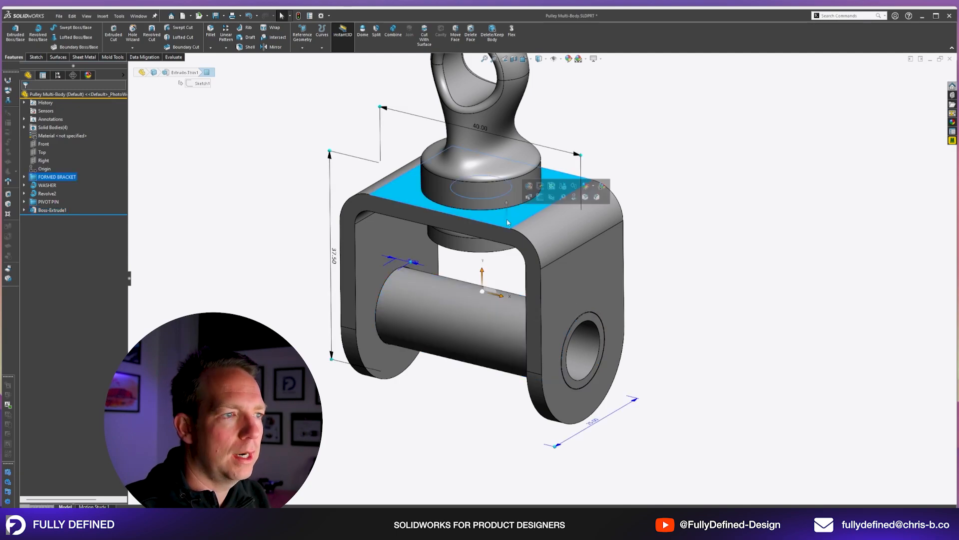
left_click(604, 386)
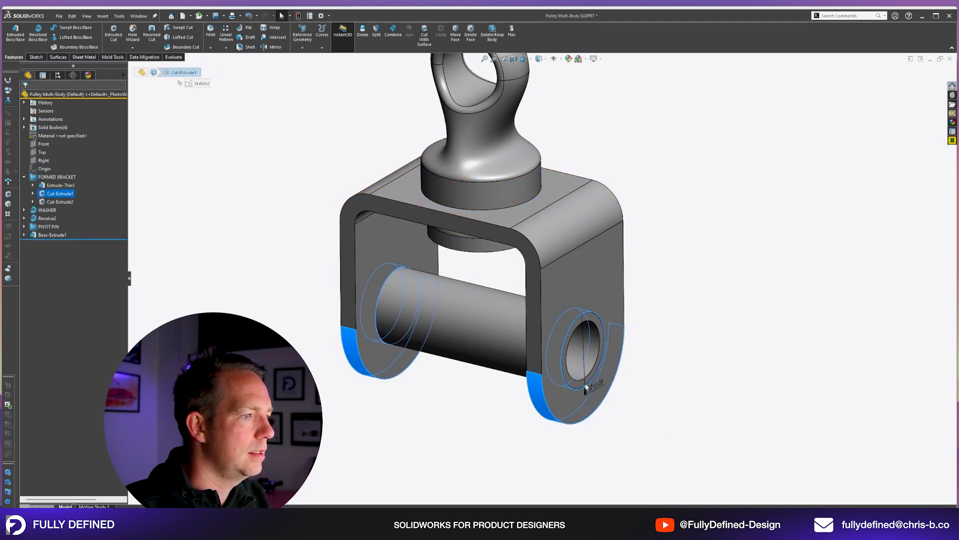
left_click(586, 383)
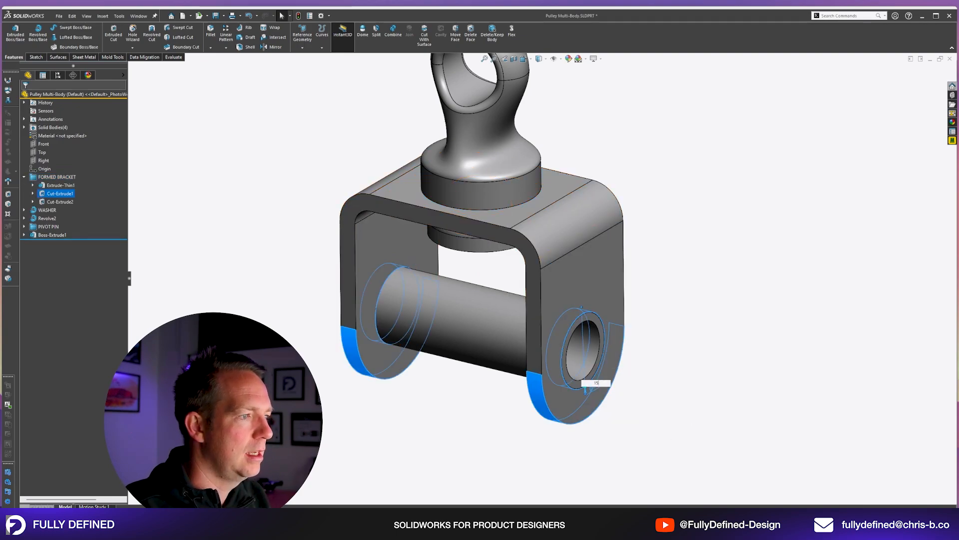
key("Return")
Restore the bracket's original width and hole diameter, and collapse the FORMED BRACKET folder.
left_click(535, 212)
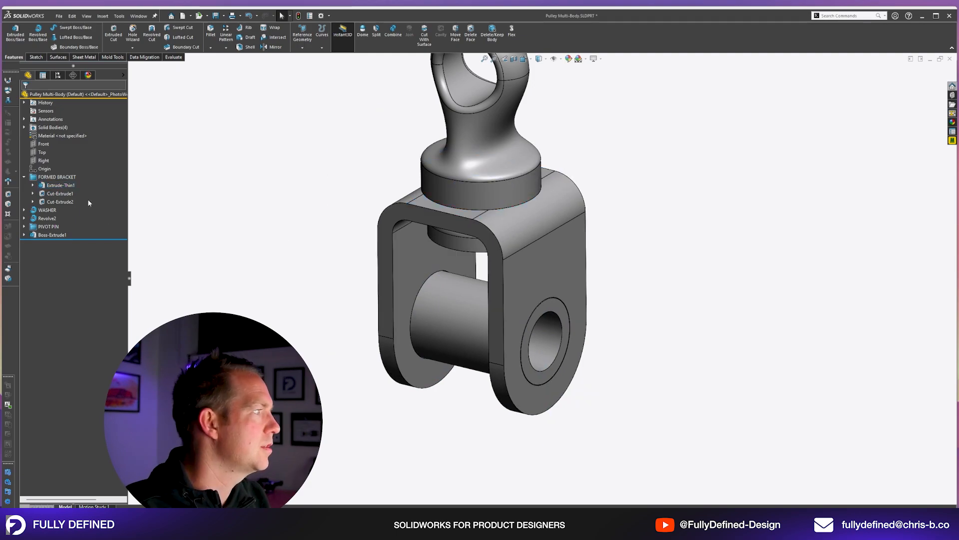
left_click(89, 203)
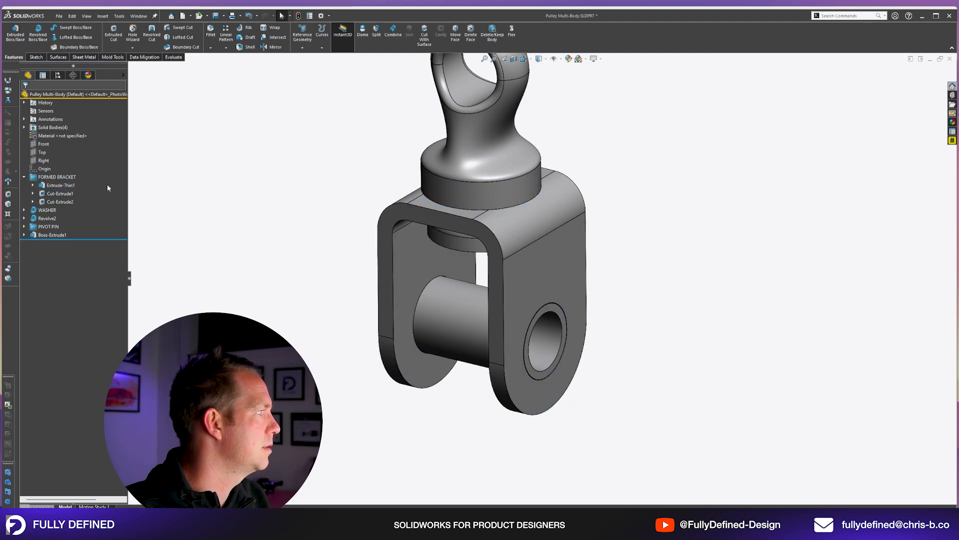
left_click(24, 177)
scroll(650, 372, "up", 5)
scroll(649, 372, "down", 3)
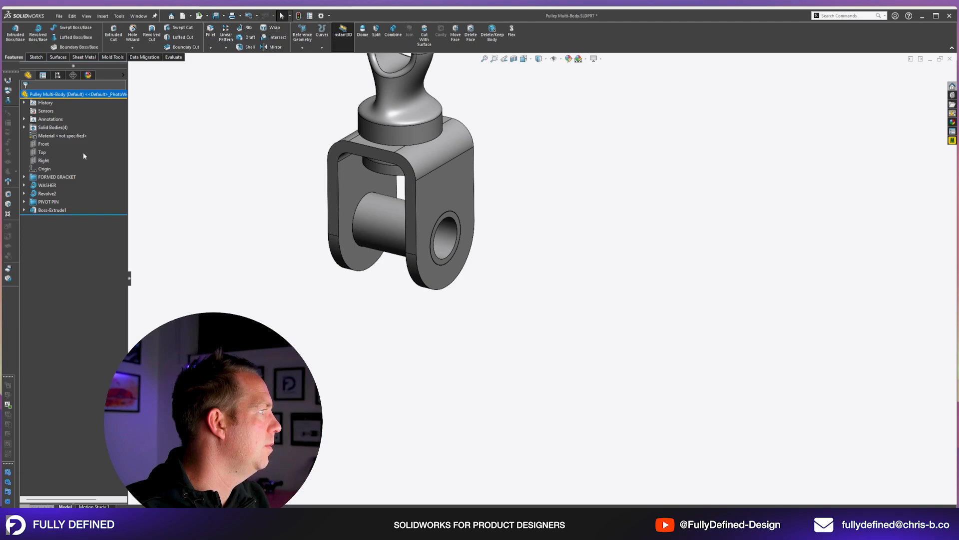
Start a sketch on the outer face of the bracket arm and view it face-on.
left_click(461, 200)
left_click(493, 174)
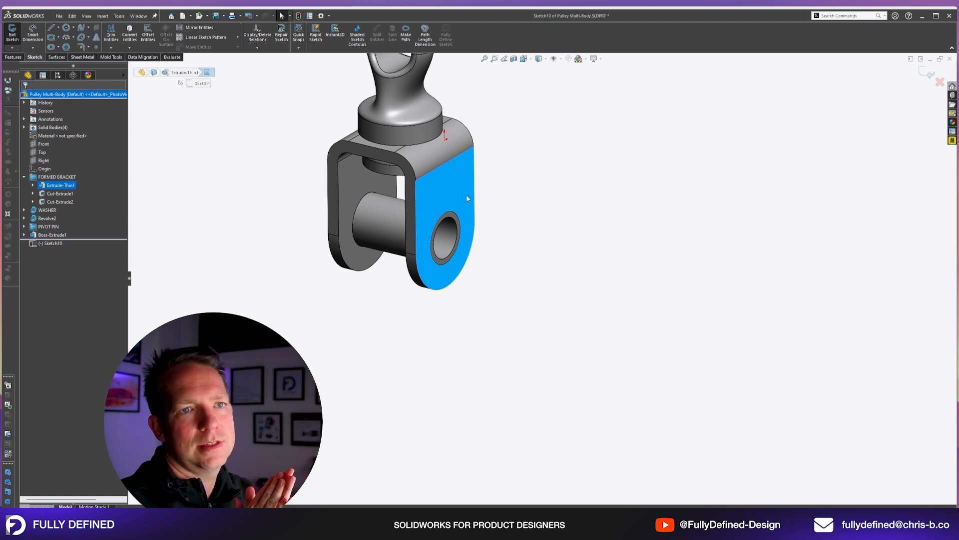
key("space")
left_click(588, 246)
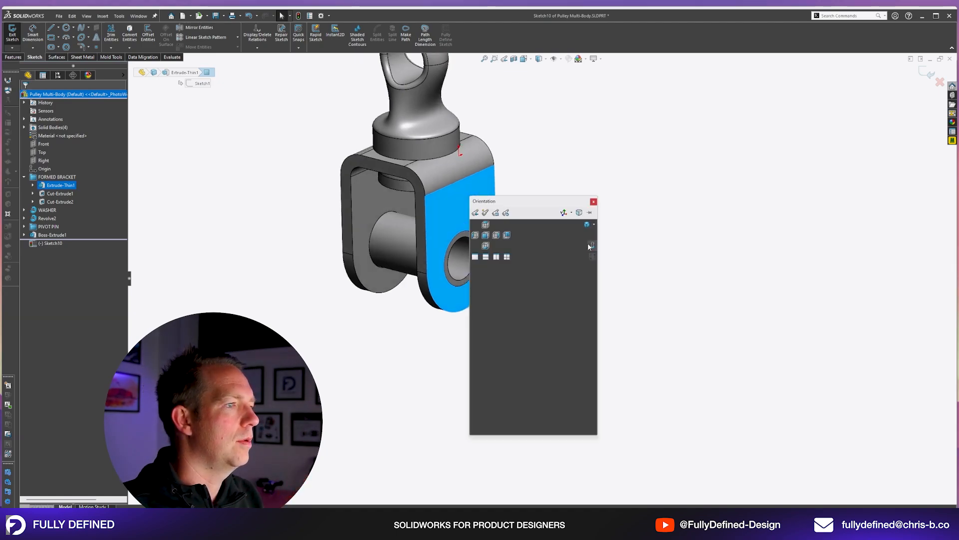
scroll(655, 431, "up", 4)
scroll(640, 445, "down", 3)
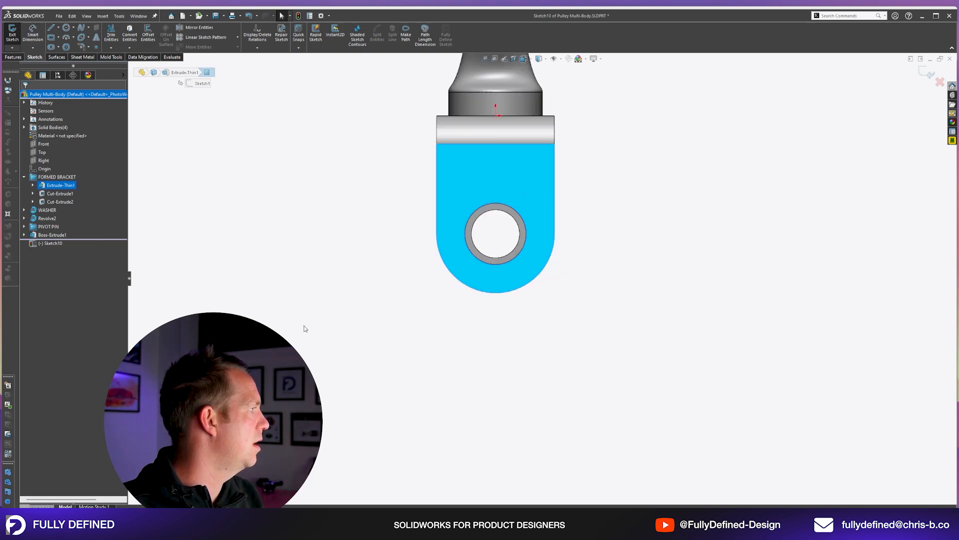
Draw a 38 mm circle centred on the pin and a 76 mm circle below it, with their centres aligned vertically.
left_click(66, 28)
left_click(496, 233)
left_click(592, 204)
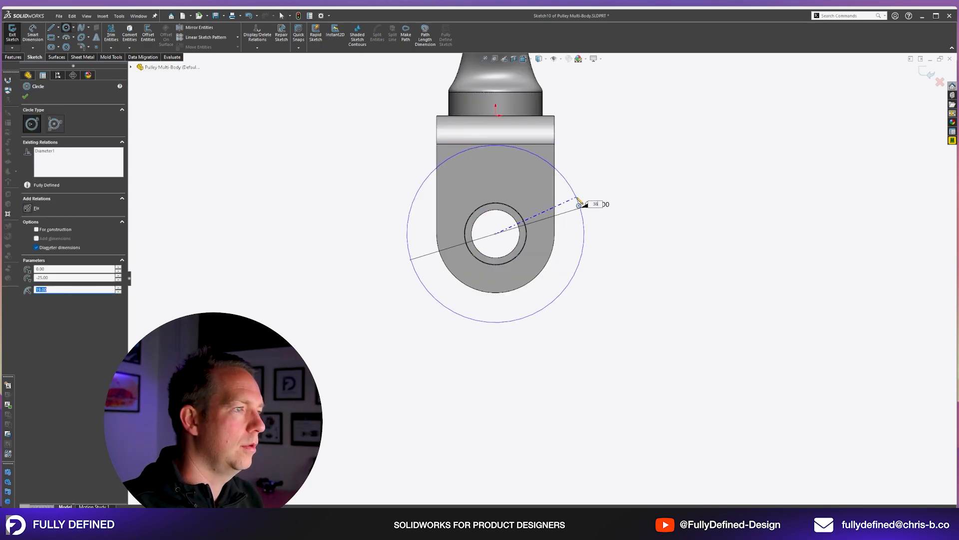
scroll(496, 361, "up", 6)
scroll(594, 392, "down", 2)
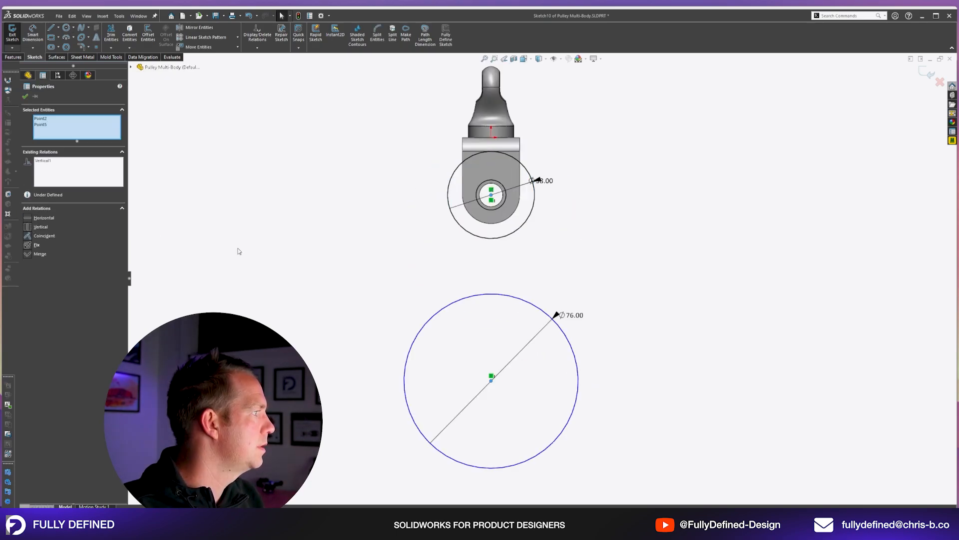
left_click(238, 250)
Dimension the distance between the two circle centres at 72 mm.
right_click_drag(500, 325, 500, 299)
left_click(500, 299)
left_click(498, 239)
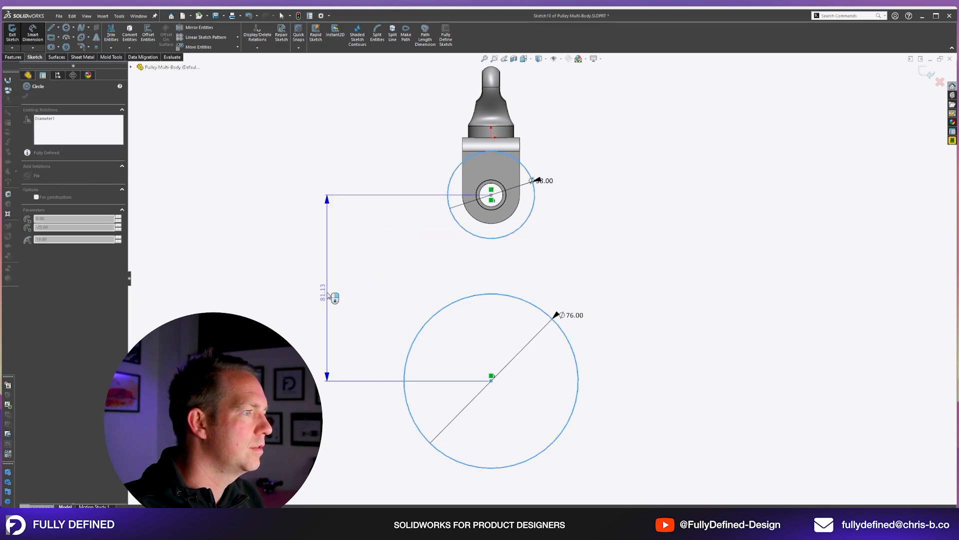
left_click(328, 293)
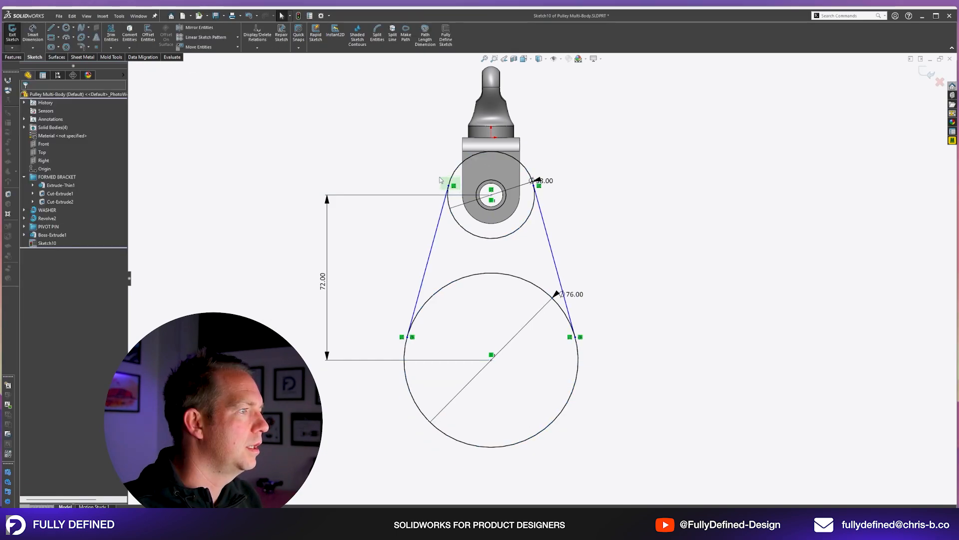
Join the two circles with a tangent line on each side and trim away their inner arcs.
left_click(461, 226)
left_click(428, 261, "ctrl")
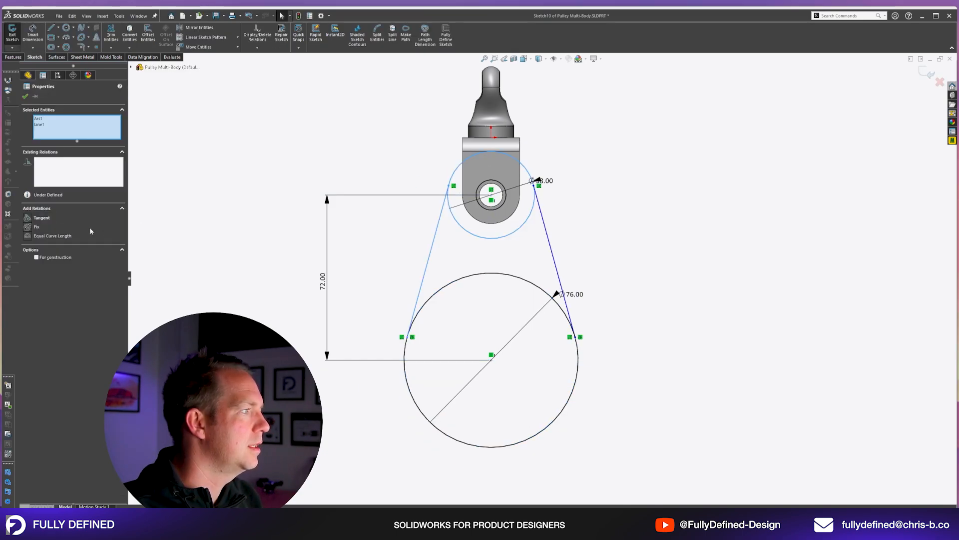
left_click(41, 218)
key("Escape")
left_click_drag(489, 281, 494, 231)
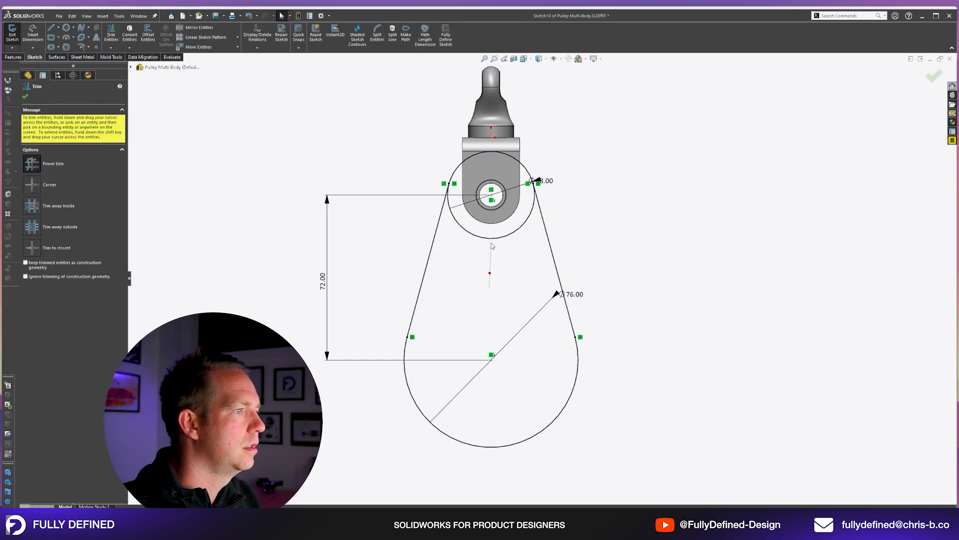
key("Escape")
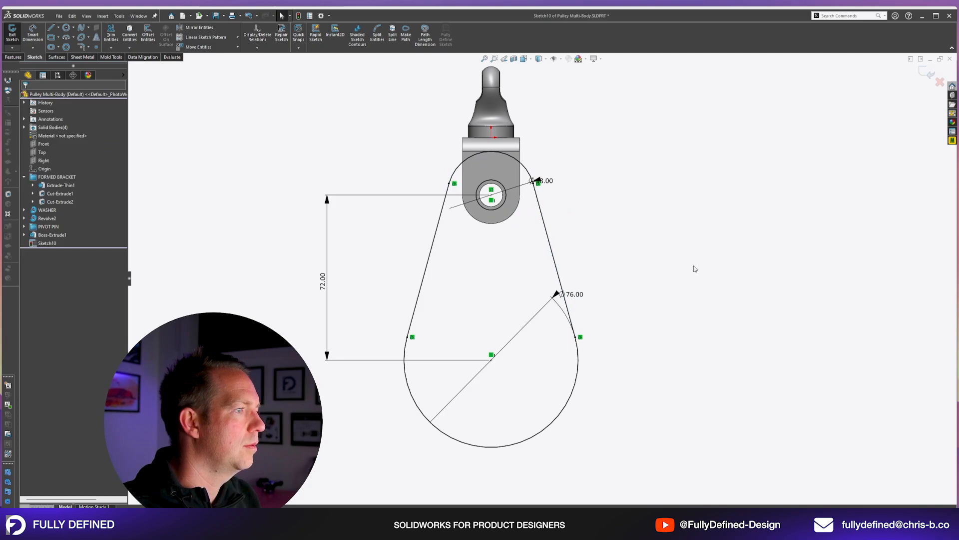
Sketch a circle about 10 mm in diameter at the lower arc's centre and convert the pin's bore edge into the sketch.
key("c")
left_click(491, 355)
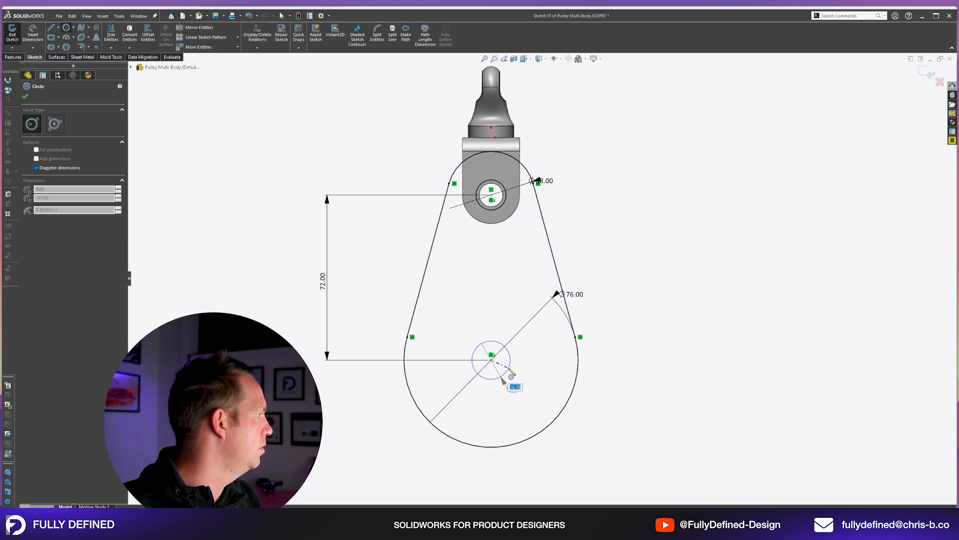
left_click(509, 372)
scroll(490, 200, "down", 8)
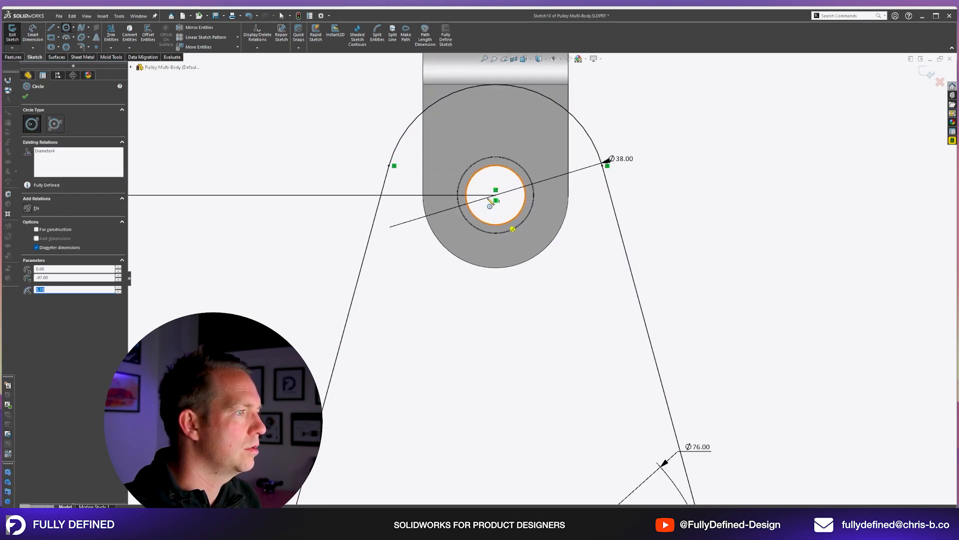
key("Escape")
Delete the small lower circle's diameter dimension and make it equal to the circle converted from the pin's bore.
scroll(487, 199, "up", 8)
left_click(568, 456)
key("Delete")
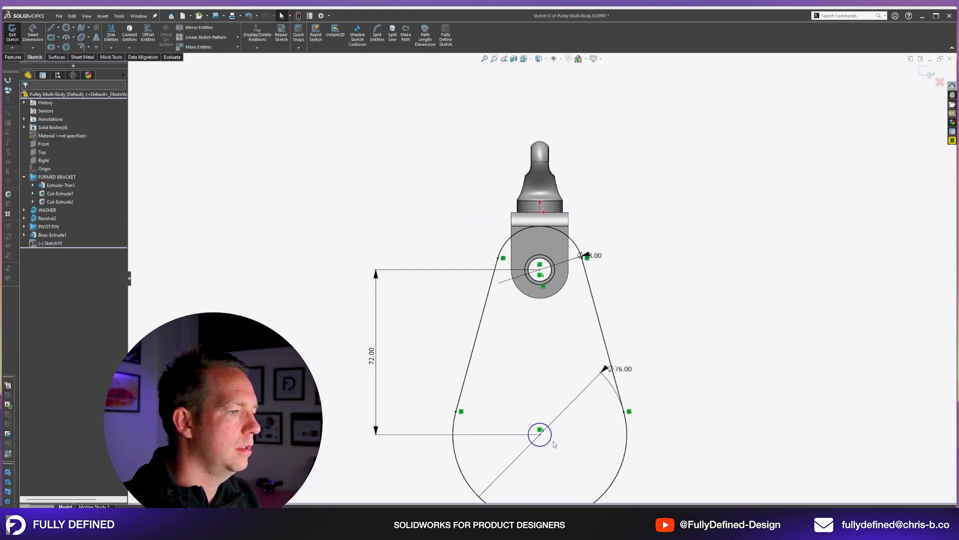
left_click(551, 439)
left_click(551, 275, "ctrl")
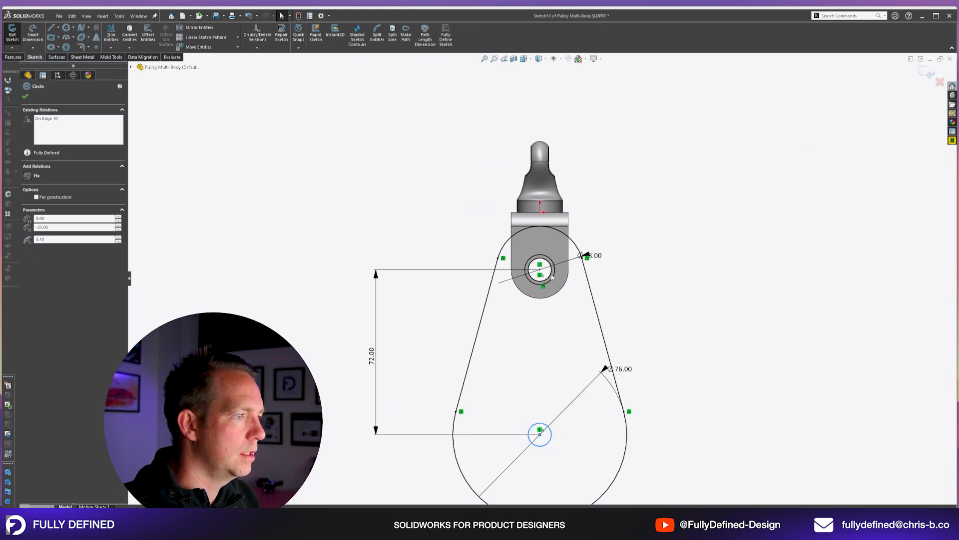
left_click(39, 244)
left_click(643, 346)
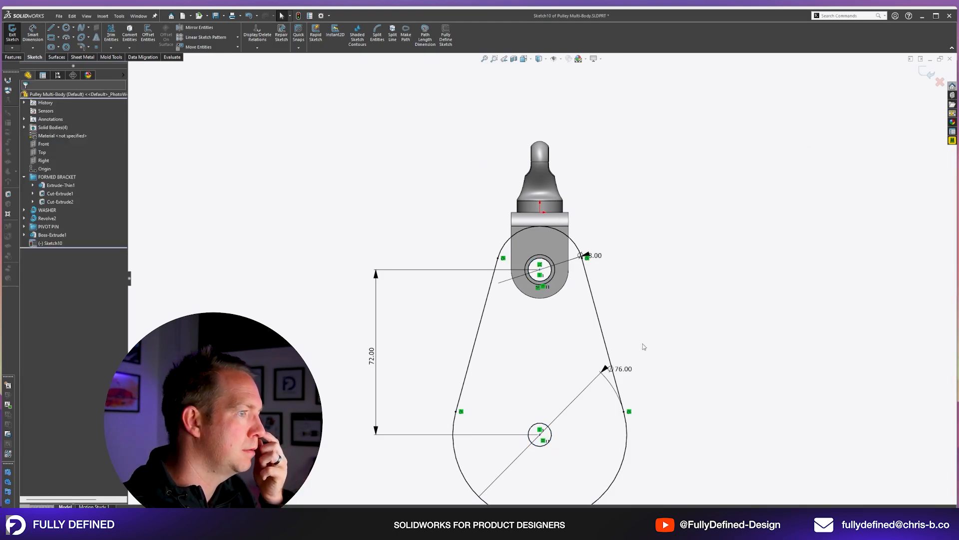
Draw a 12 mm circle directly below the small lower circle.
scroll(520, 429, "down", 2)
key("c")
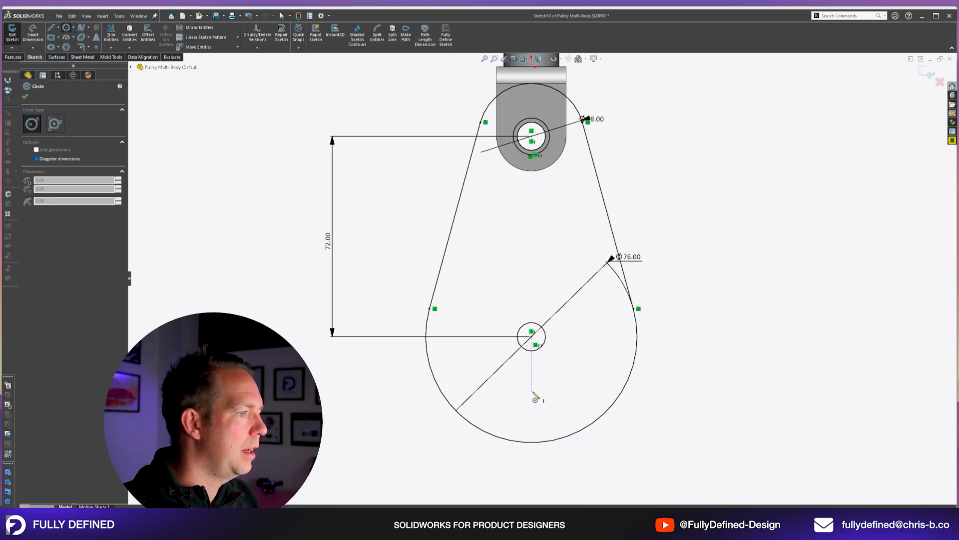
left_click(532, 392)
type("12")
key("Return")
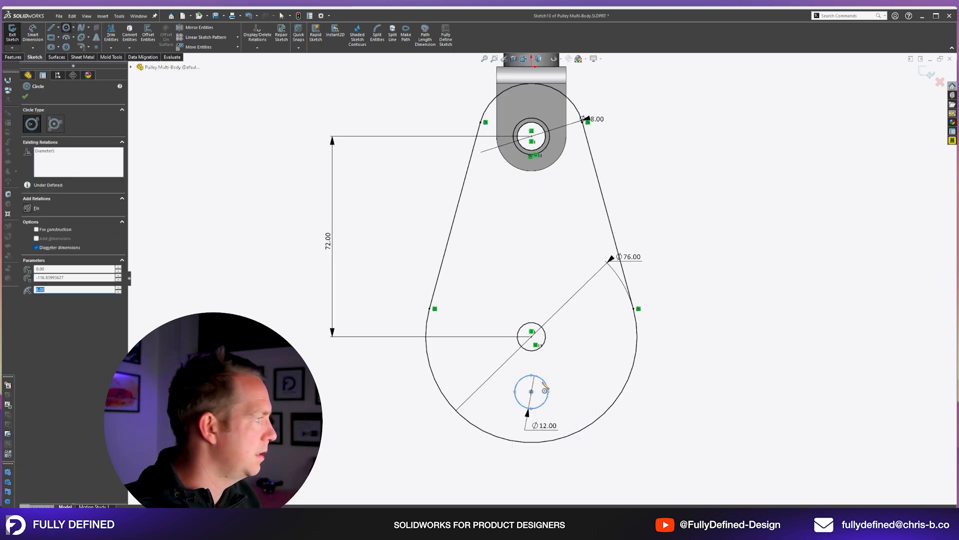
Dimension the 12 mm circle's centre 25 mm from the small lower circle's centre.
key("Escape")
left_click(543, 345)
left_click(543, 380)
left_click(578, 364)
type("25")
key("Return")
key("Escape")
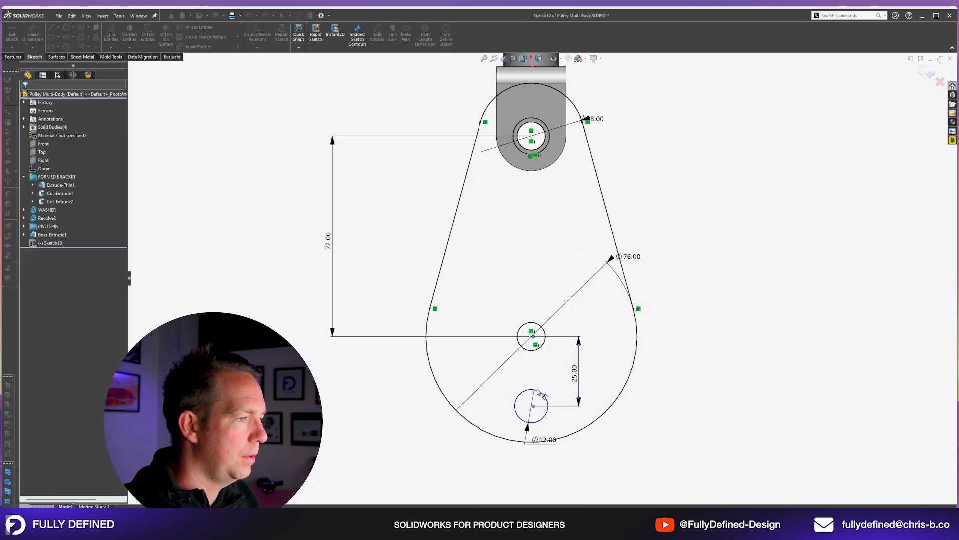
Pattern the 12 mm circle around the lower centre as five equally spaced instances over 360 degrees.
left_click(543, 394)
left_click(237, 38)
left_click(207, 59)
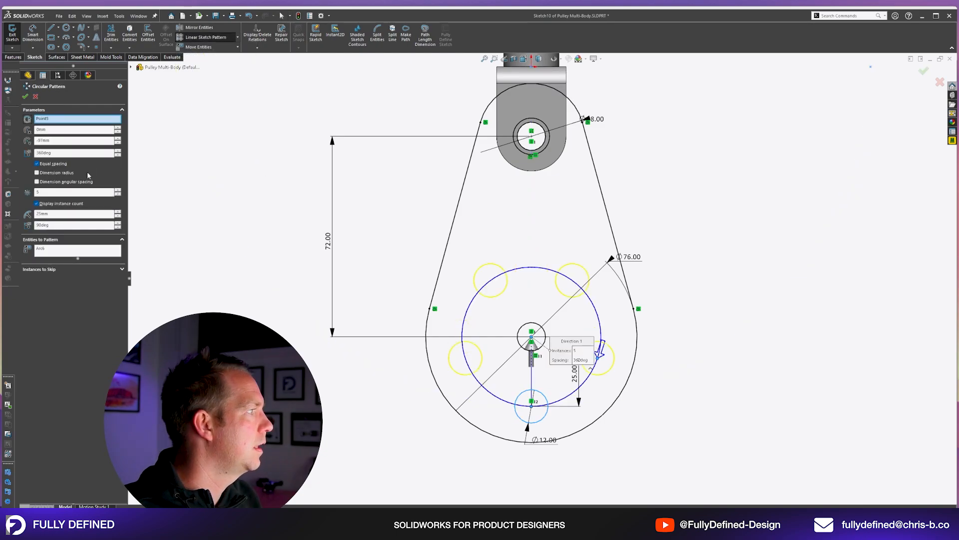
left_click(25, 97)
Extrude the side plate sketch blind to 2 mm as a separate body.
left_click_drag(531, 322, 532, 336)
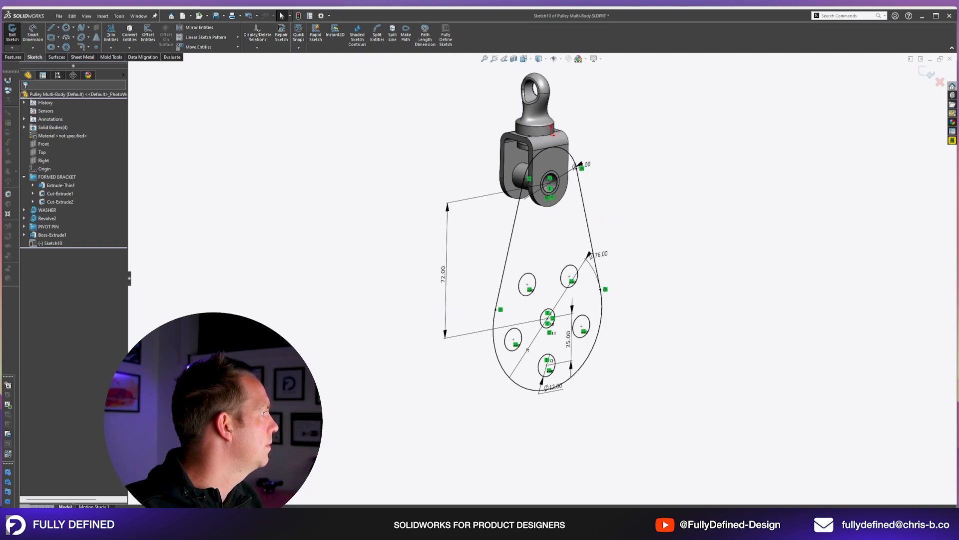
left_click(13, 57)
left_click(15, 34)
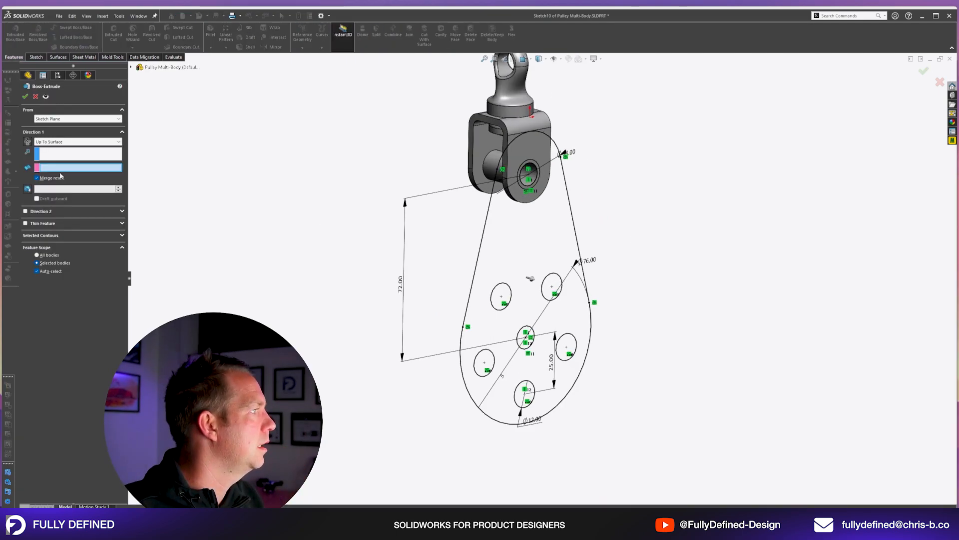
left_click(78, 141)
left_click(59, 148)
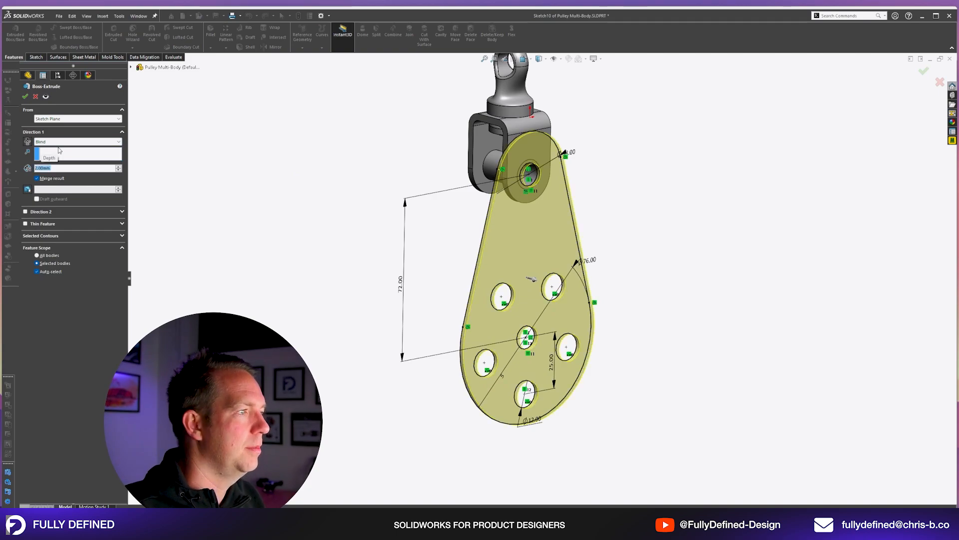
key("Return")
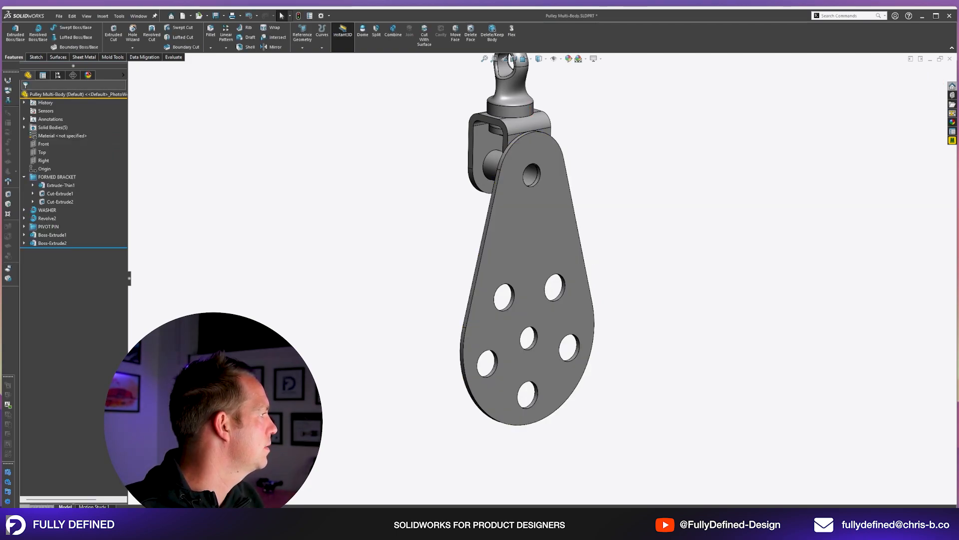
Start a sketch on the side plate's outer face and draw a 26 mm circle around the upper hole and another around the lower centre hole.
left_click(565, 241)
left_click(597, 219)
key("space")
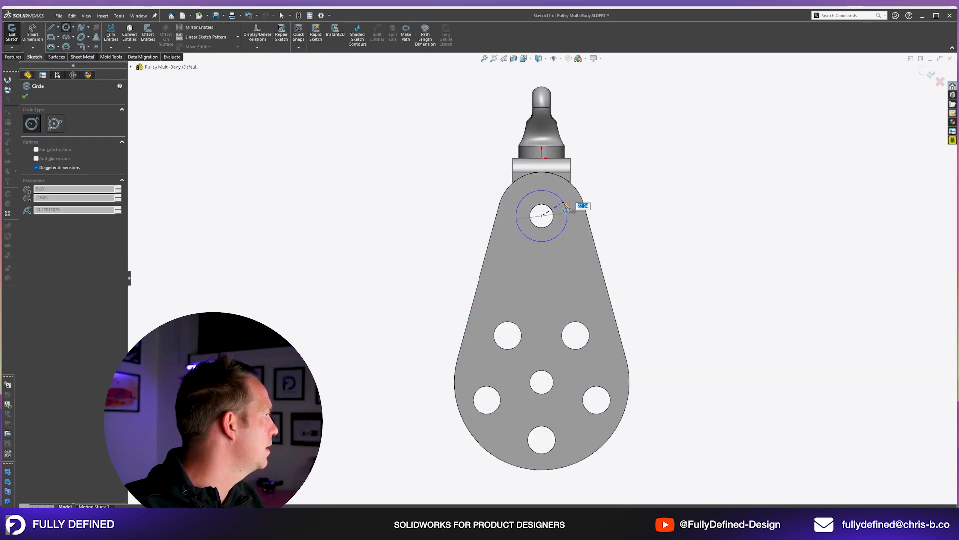
left_click(543, 382)
key("Escape")
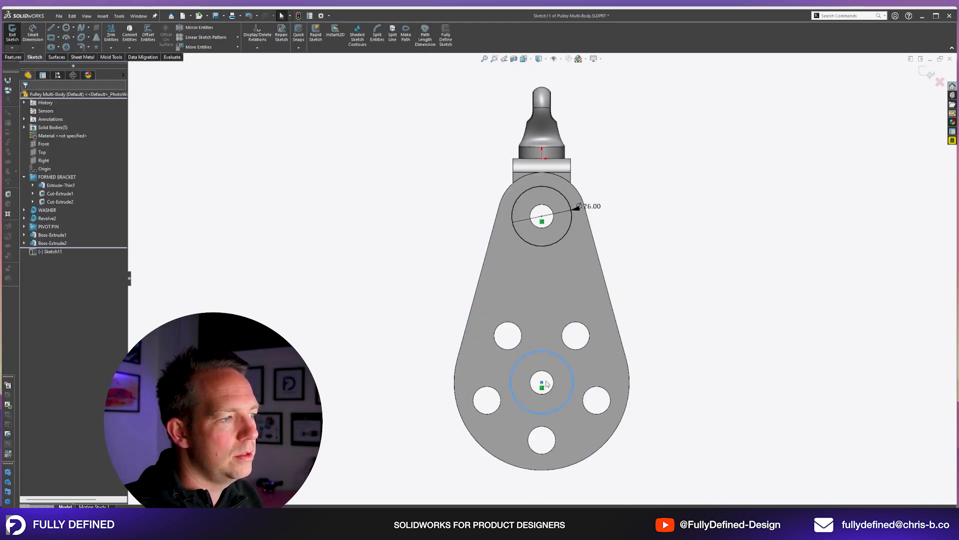
Make the lower sketch circle equal to the upper 26 mm circle.
scroll(547, 402, "down", 3)
left_click(602, 346)
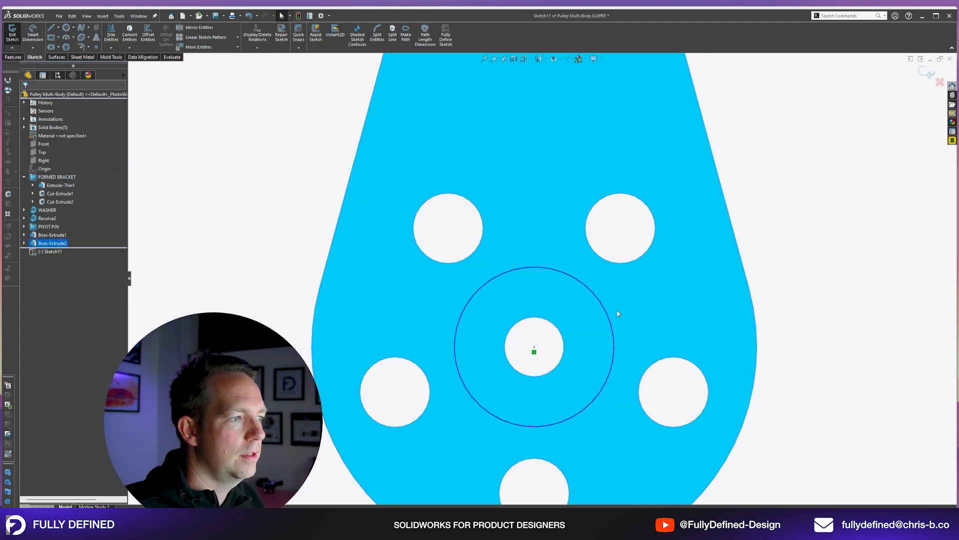
scroll(560, 233, "up", 5)
left_click(539, 274)
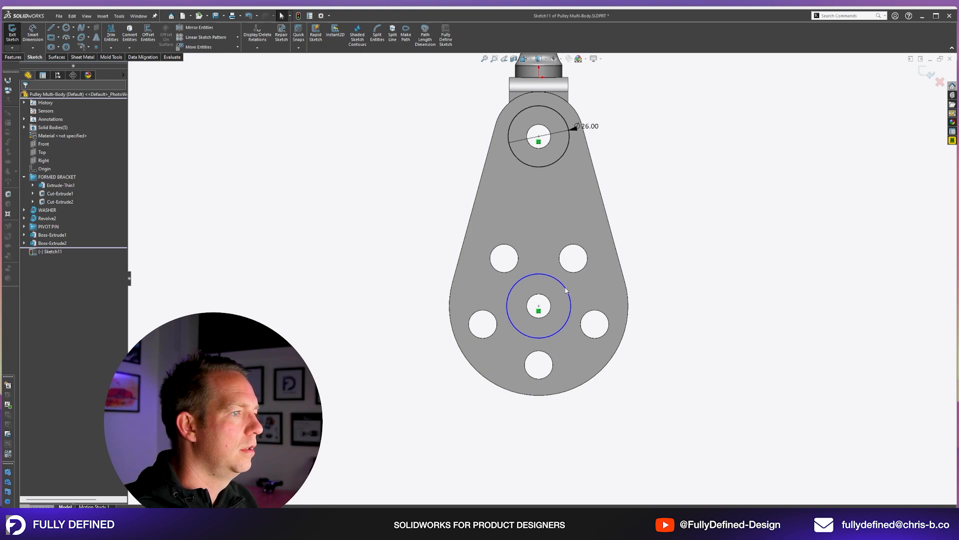
left_click(551, 164, "ctrl")
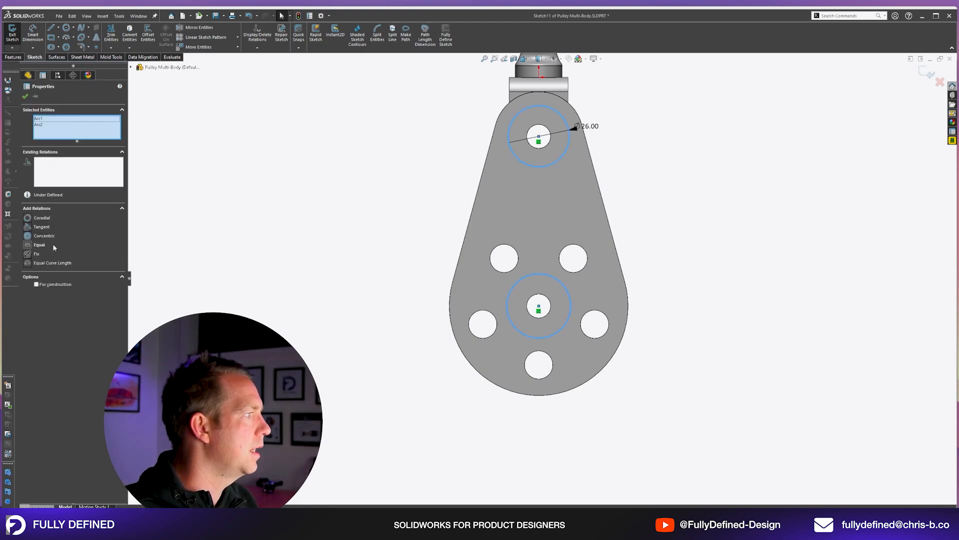
left_click(53, 245)
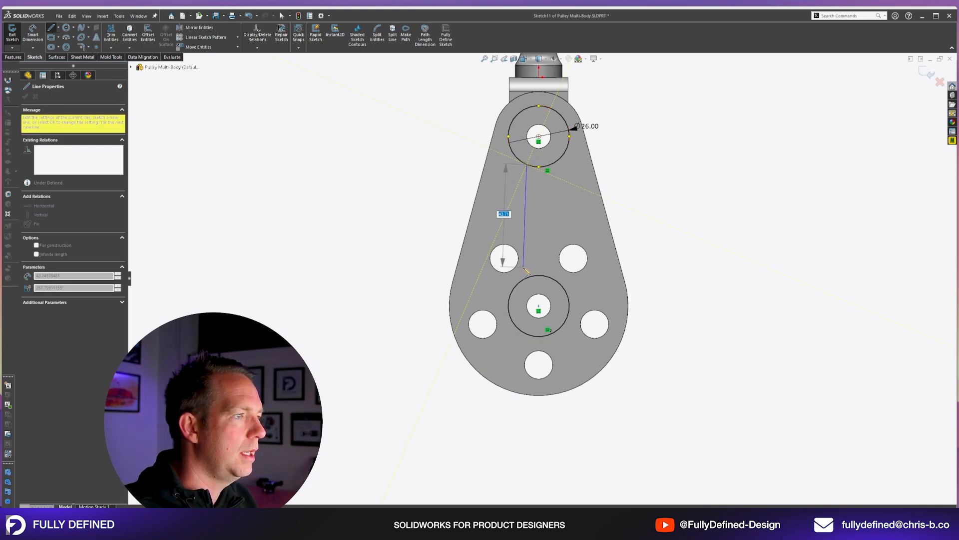
Draw two parallel vertical lines connecting the upper circle to the lower circle.
double_click(527, 278)
left_click(558, 284)
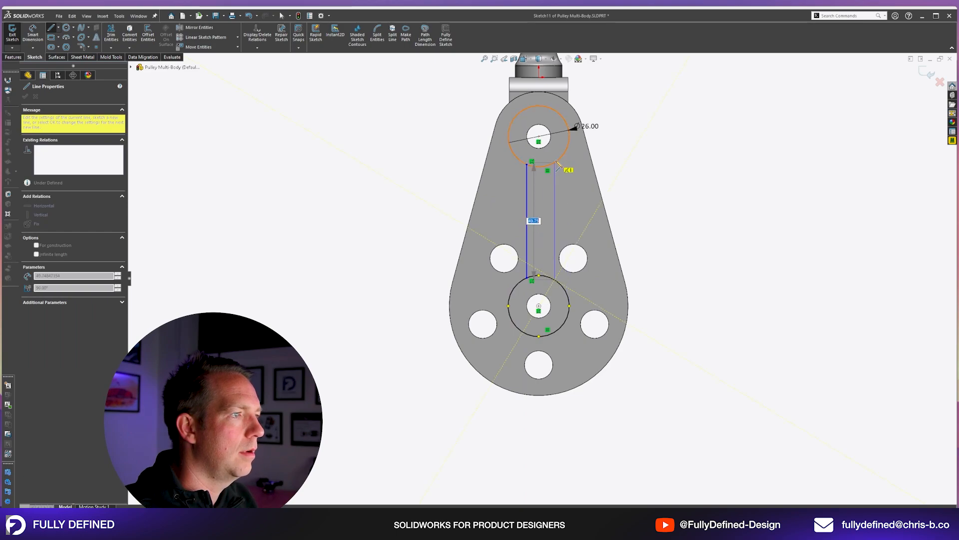
left_click(559, 159)
key("Escape")
Make the two vertical lines equal and dimension them 12 mm apart.
left_click_drag(589, 193, 487, 221)
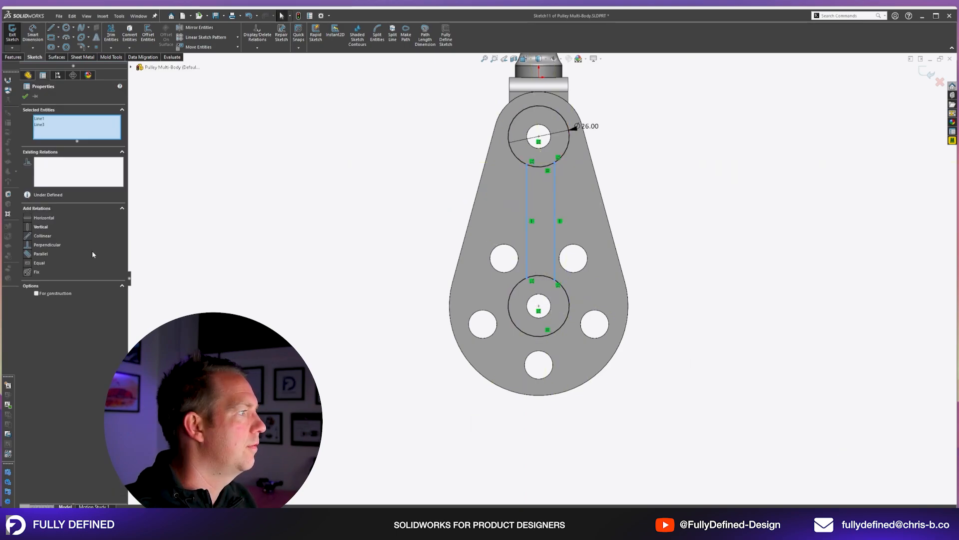
left_click(43, 266)
left_click(266, 287)
key("d")
left_click(527, 243)
left_click(551, 241)
left_click(404, 235)
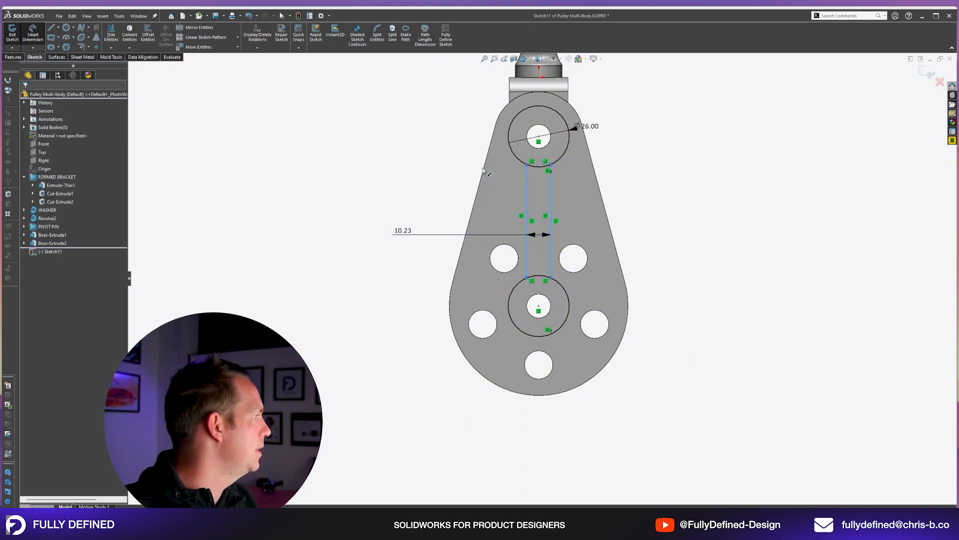
type("12")
key("Return")
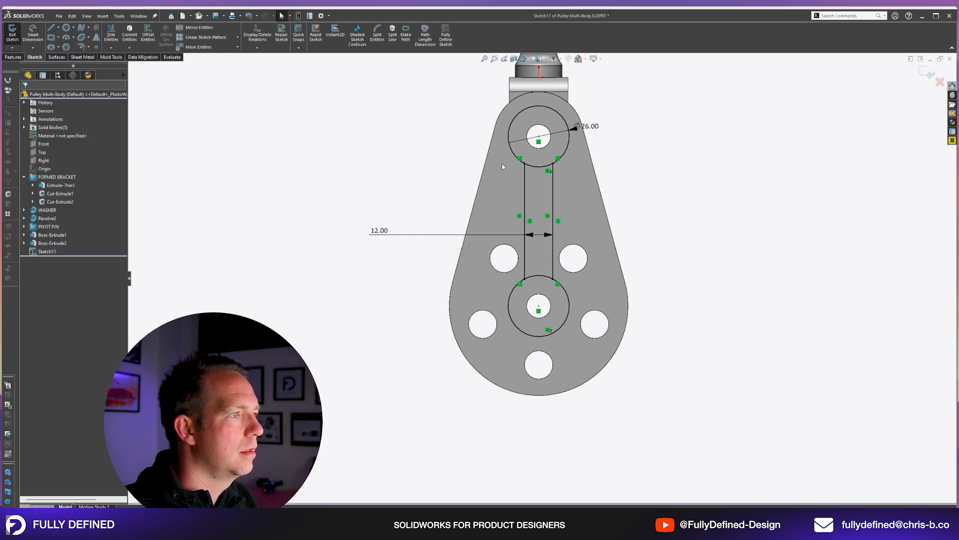
Trim the circle arcs between the two vertical lines and fillet the four remaining corners with a 2 mm radius.
left_click_drag(536, 162, 538, 289)
key("Escape")
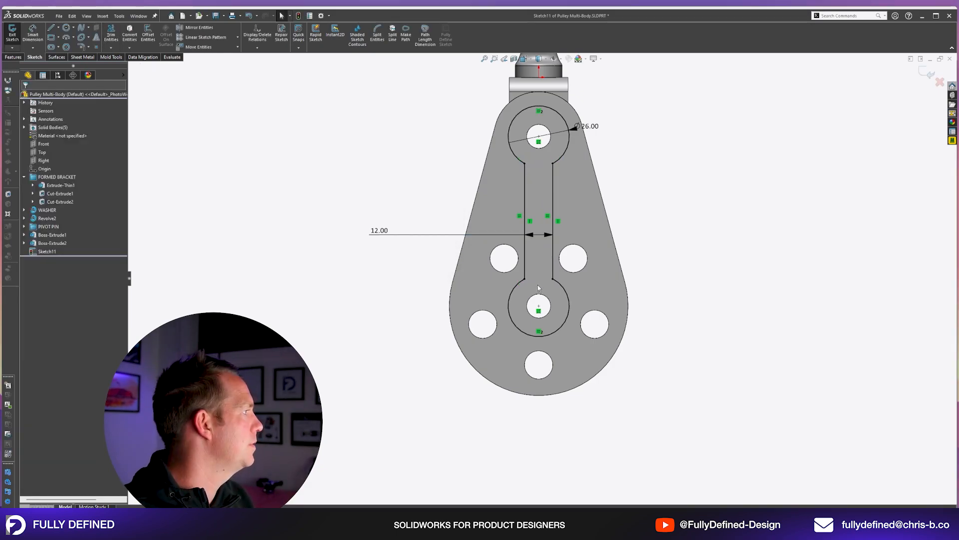
left_click(81, 47)
left_click_drag(464, 145, 614, 305)
left_click(500, 272)
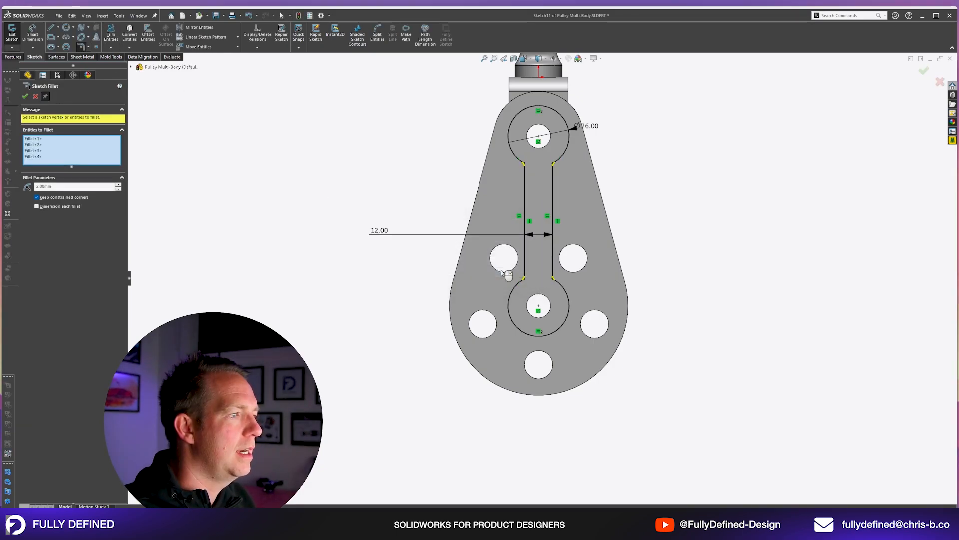
key("Return")
key("Escape")
Convert the two pin hole edges into the sketch and extrude the link-shaped profile blind to 2 mm as a separate body.
middle_click_drag(713, 171, 524, 225)
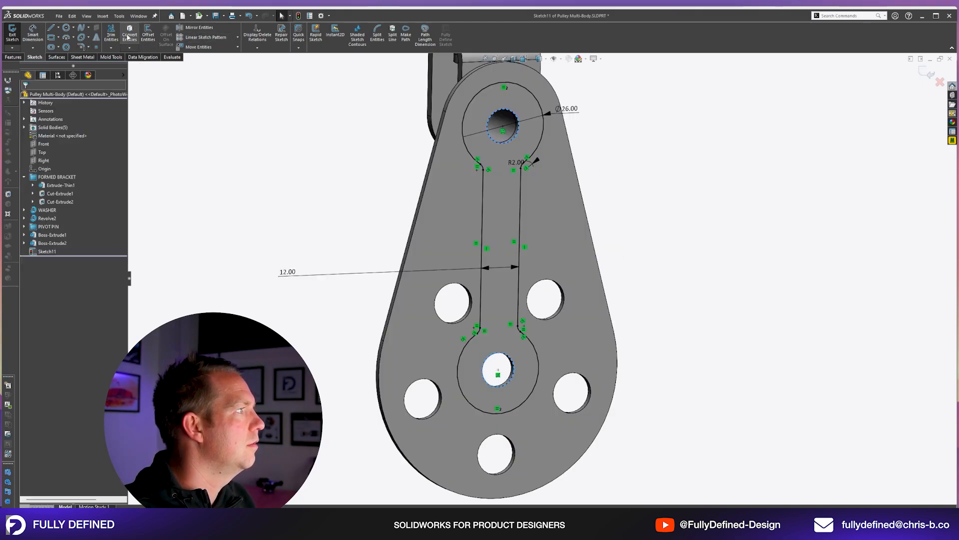
scroll(565, 185, "down", 5)
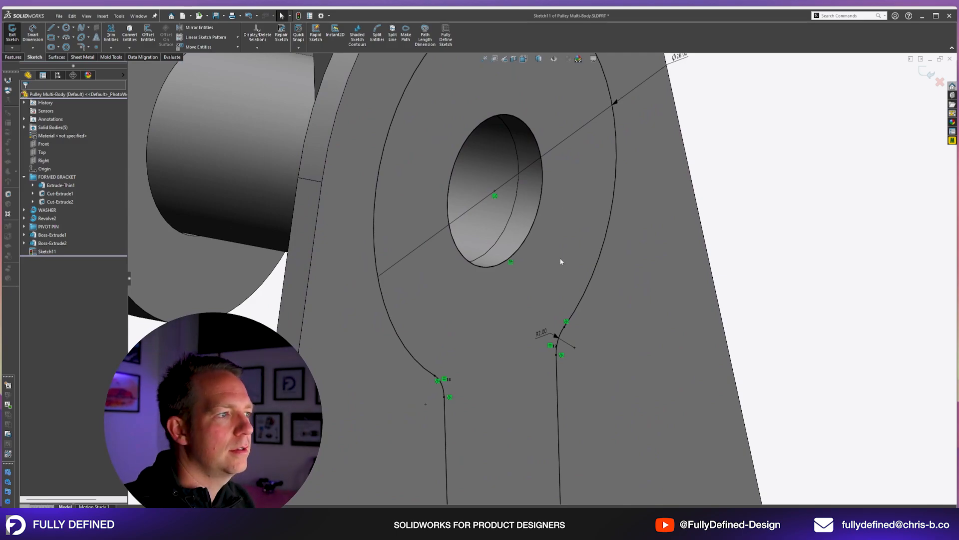
scroll(705, 221, "up", 5)
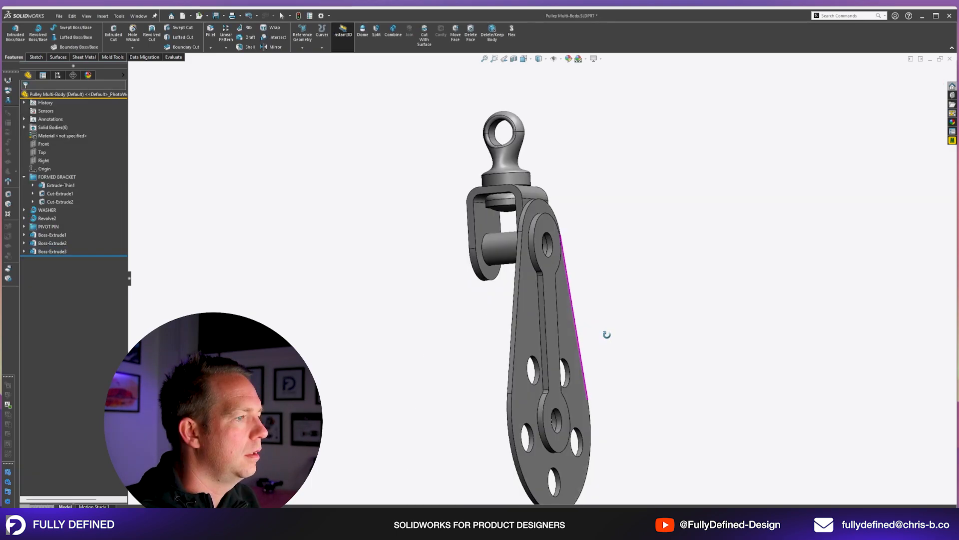
middle_click_drag(606, 331, 662, 288)
Collapse the feature tree and rename the hollow pin's extrusion as BUSH.
key("shift+c")
left_click(56, 211)
scroll(663, 289, "down", 1)
left_click(662, 290)
left_click(54, 211)
left_click(51, 211)
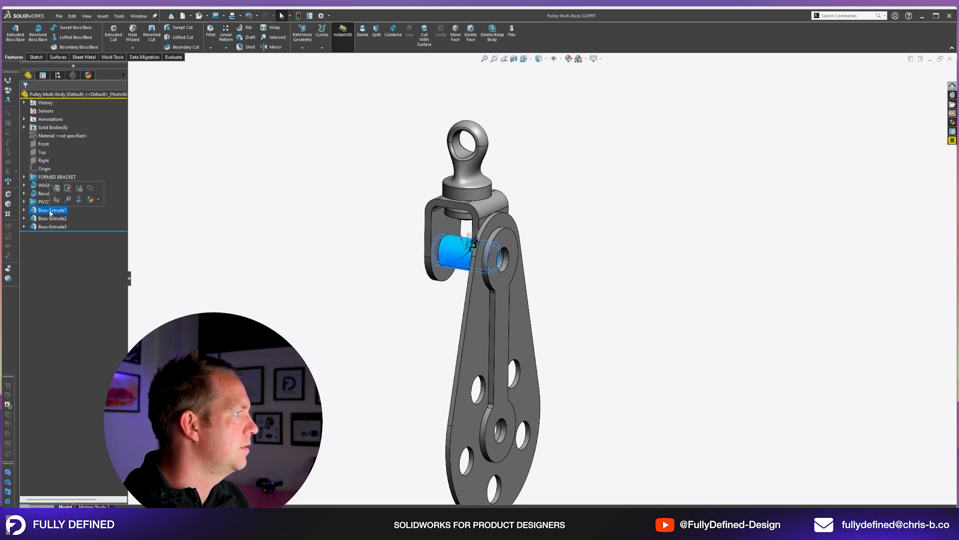
type("BUSH")
key("Return")
Rename the teardrop plate extrusion as SIDE PLATE and the link-shaped extrusion as REINFORCING PLATE.
double_click(52, 219)
type("SIDE PLATE")
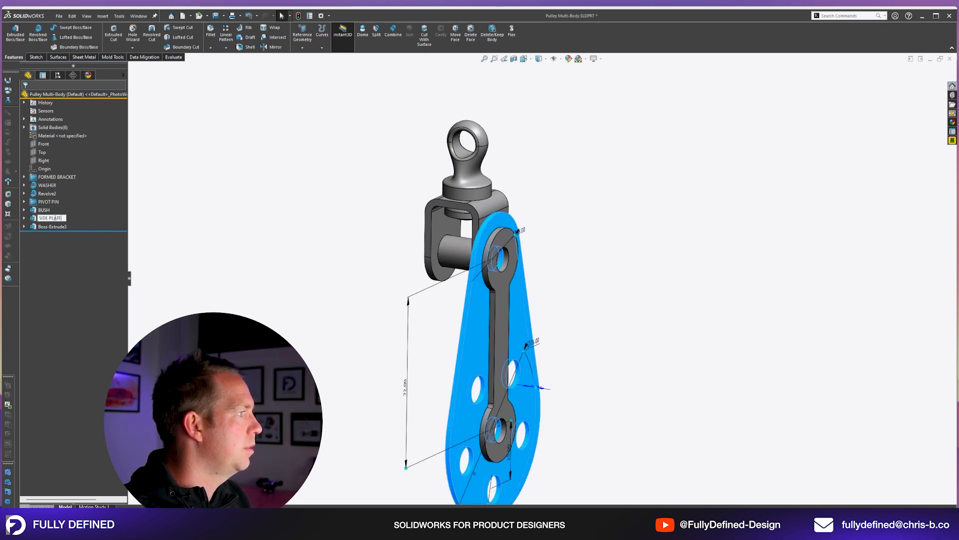
key("Return")
double_click(51, 227)
type("REINFORCING PLATE")
key("Return")
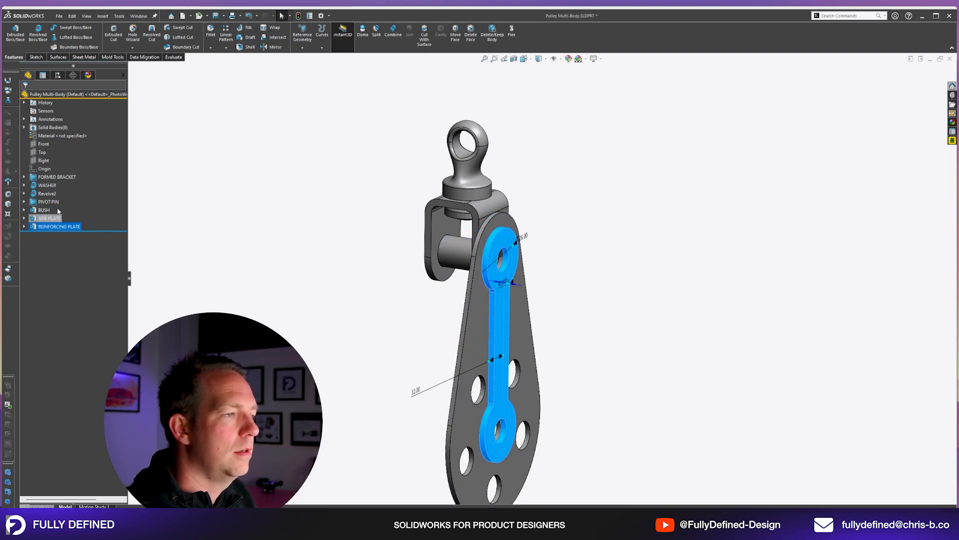
left_click(452, 212)
key("Escape")
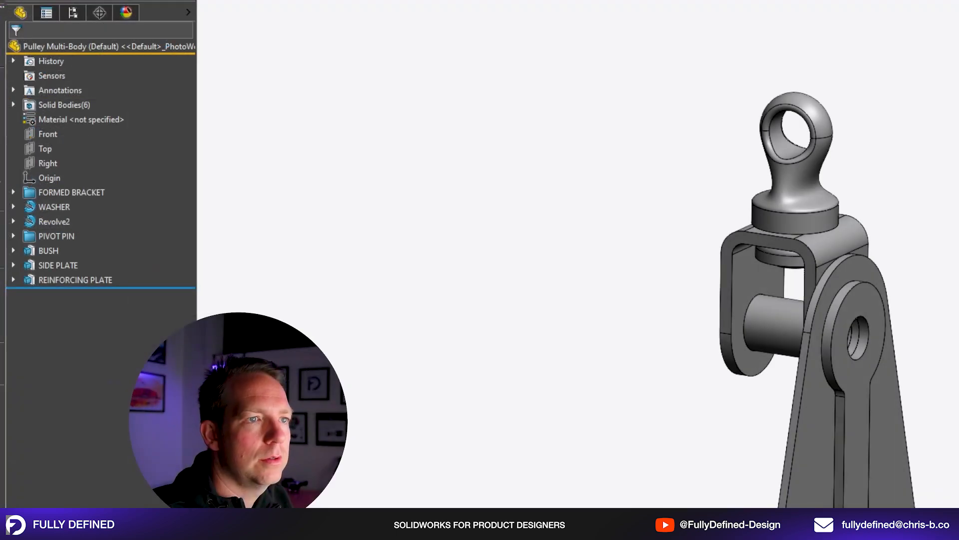
Expand the list of solid bodies and rename the Fillet1 body as PIVOT PIN.
left_click(13, 105)
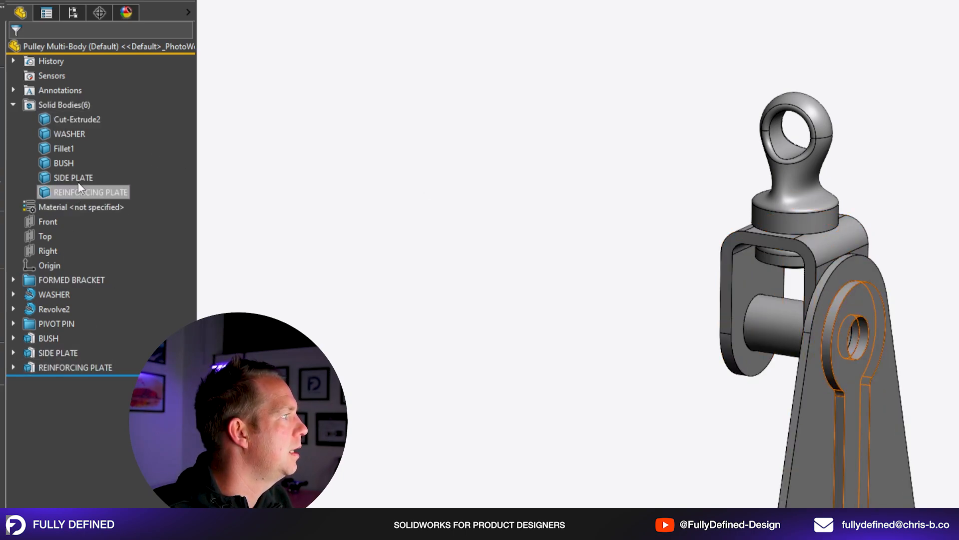
left_click(62, 148)
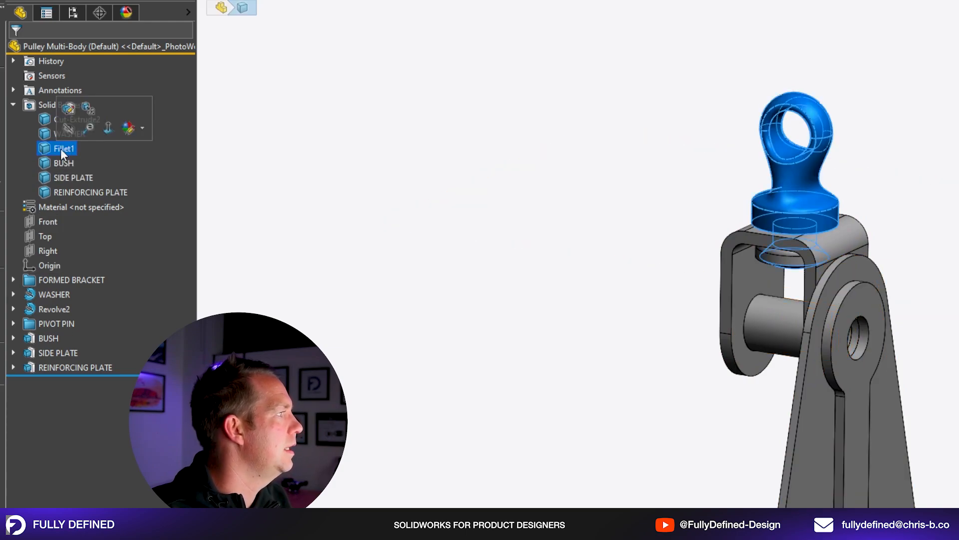
left_click(61, 148)
type("PIVO")
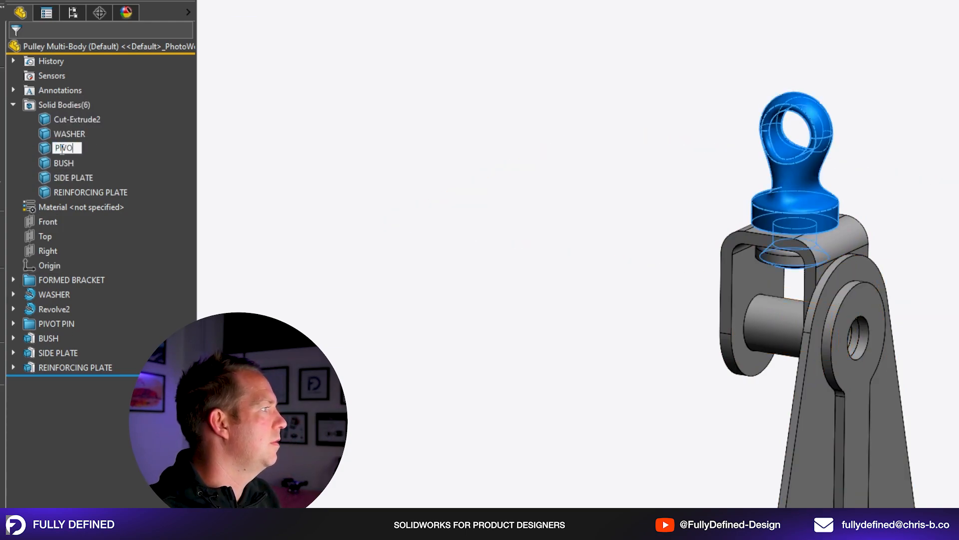
type("T PIN")
Rename the Cut-Extrude2 solid body as FORMED BRACKET.
left_click(73, 119)
left_click(70, 121)
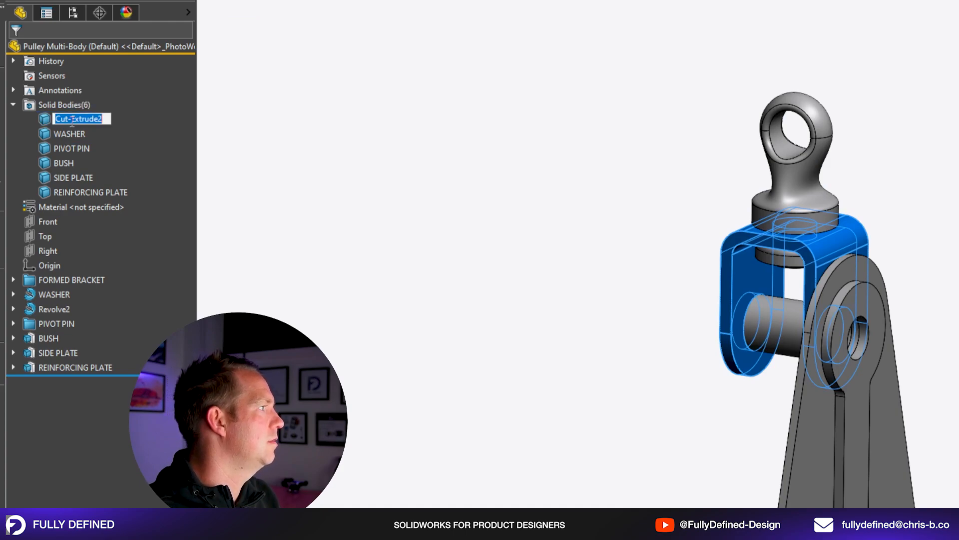
type("FORMED BRACKET")
key("Return")
left_click(319, 178)
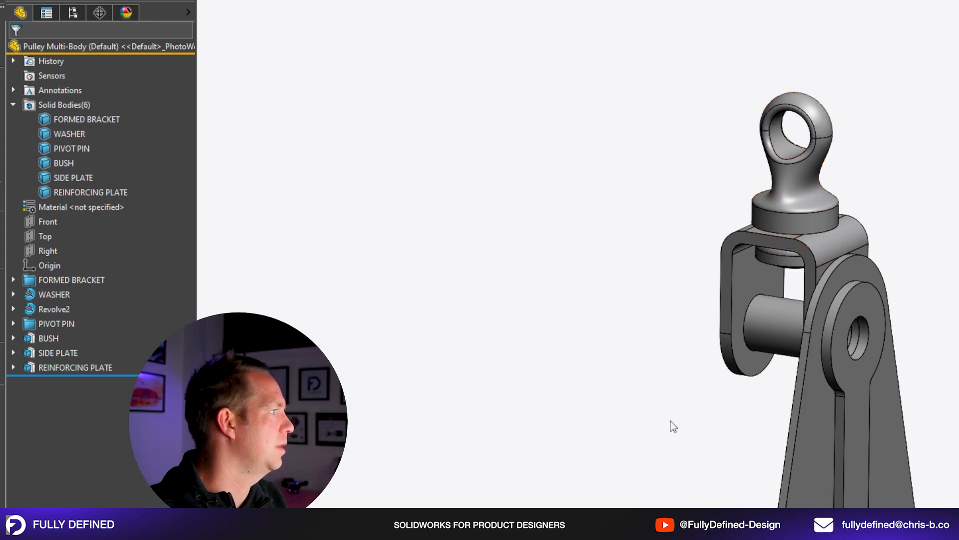
Start a sketch on the Front plane and draw a horizontal and a short vertical construction line near the lower plate hole.
scroll(671, 421, "up", 2)
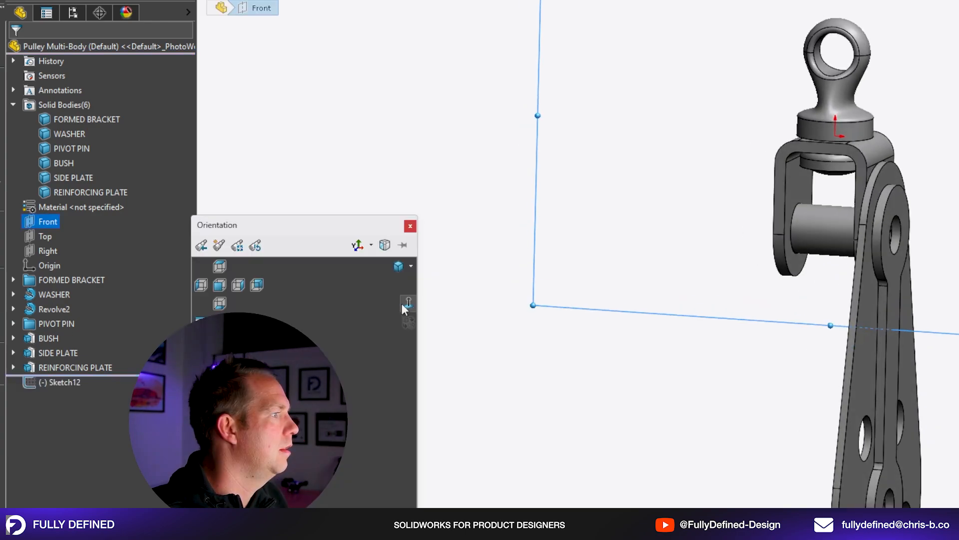
left_click(403, 306)
scroll(780, 210, "down", 1)
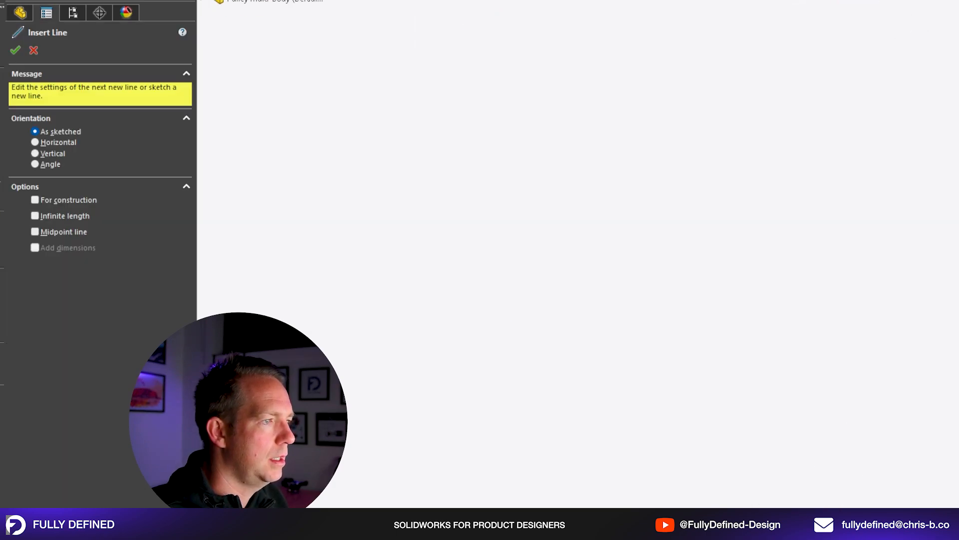
left_click(955, 390)
left_click(955, 390)
key("Escape")
left_click_drag(958, 423, 867, 354)
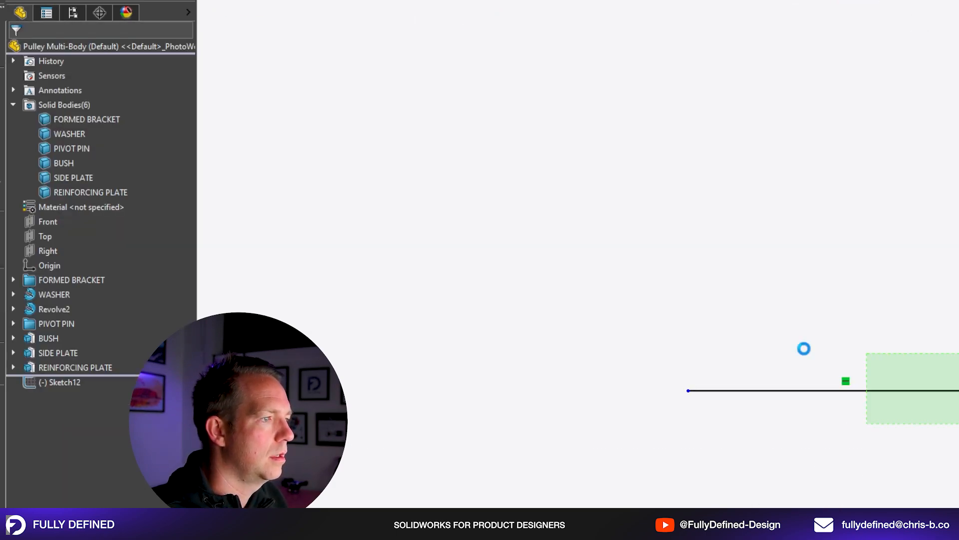
left_click(68, 398)
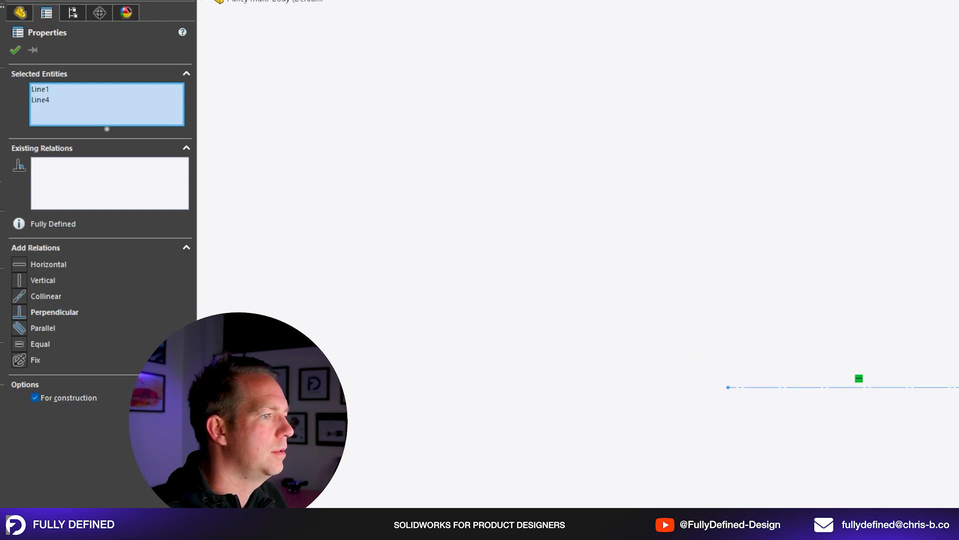
Constrain the short vertical construction line to the lower plate hole's edge so the horizontal line sits at the hole's centre.
middle_click_drag(957, 349, 880, 346)
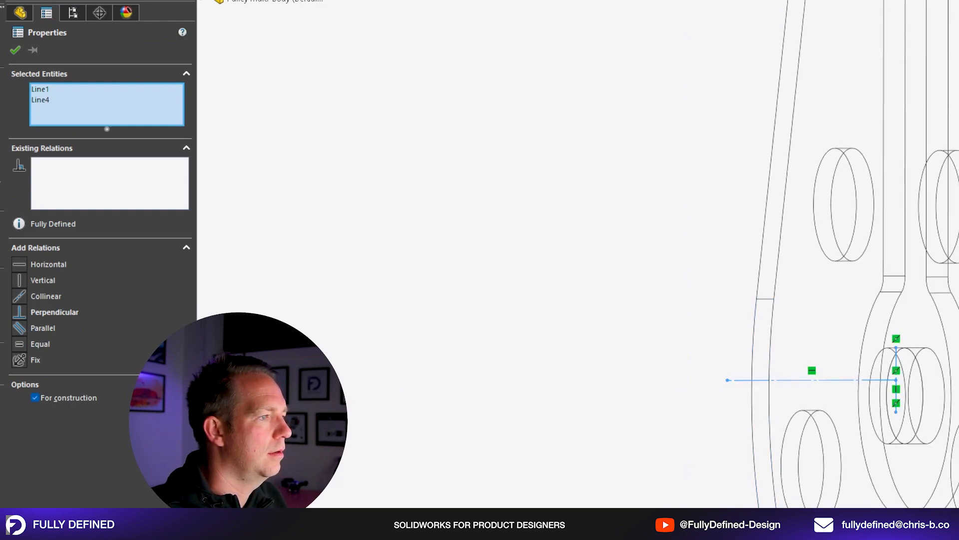
key("Escape")
scroll(876, 439, "down", 3)
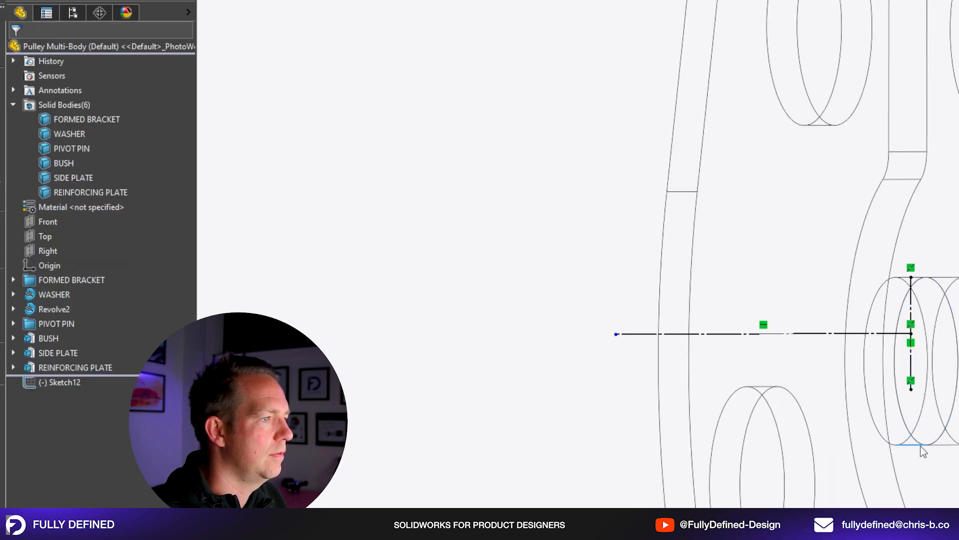
key("ctrl+8")
key("Escape")
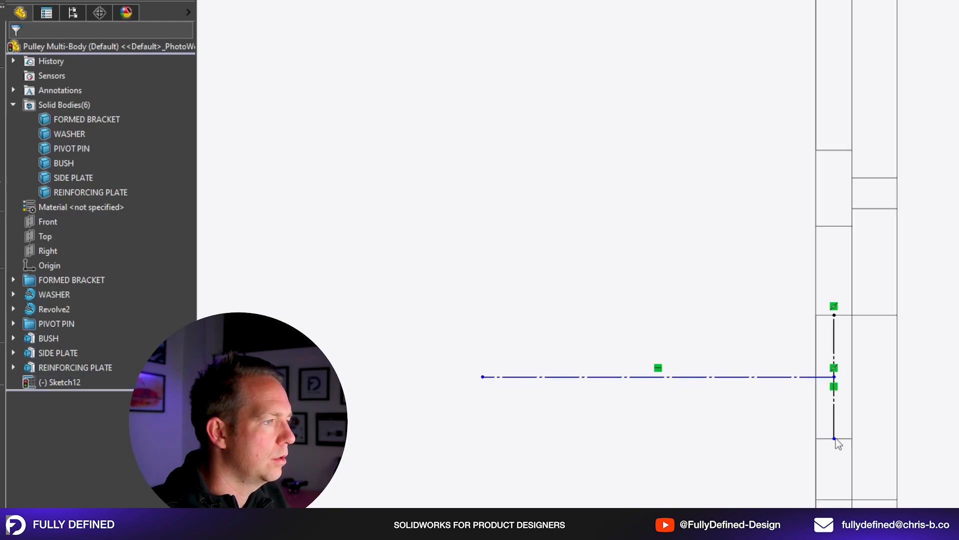
left_click_drag(835, 439, 835, 500)
scroll(917, 372, "up", 10)
scroll(810, 230, "down", 3)
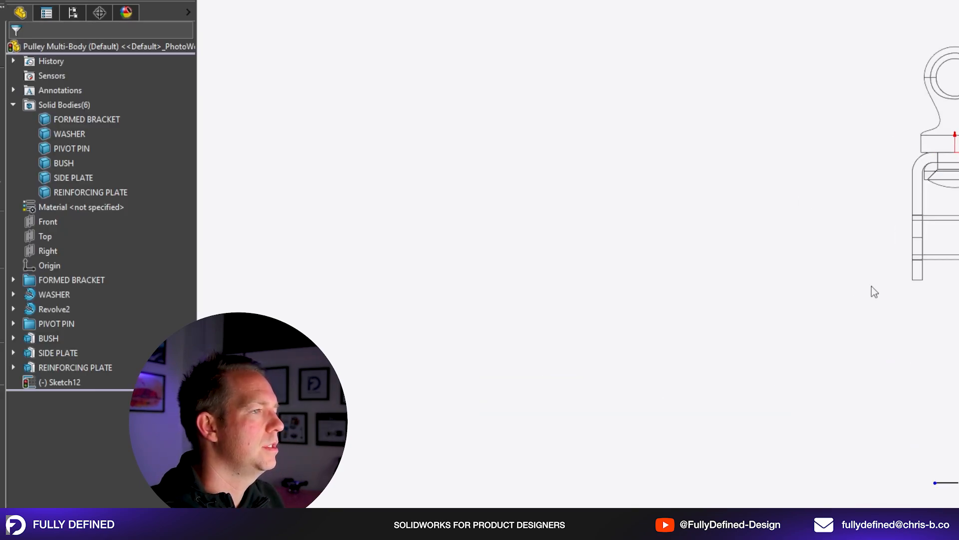
Sketch one half of the grooved pulley profile and mirror it about the vertical construction line.
key("l")
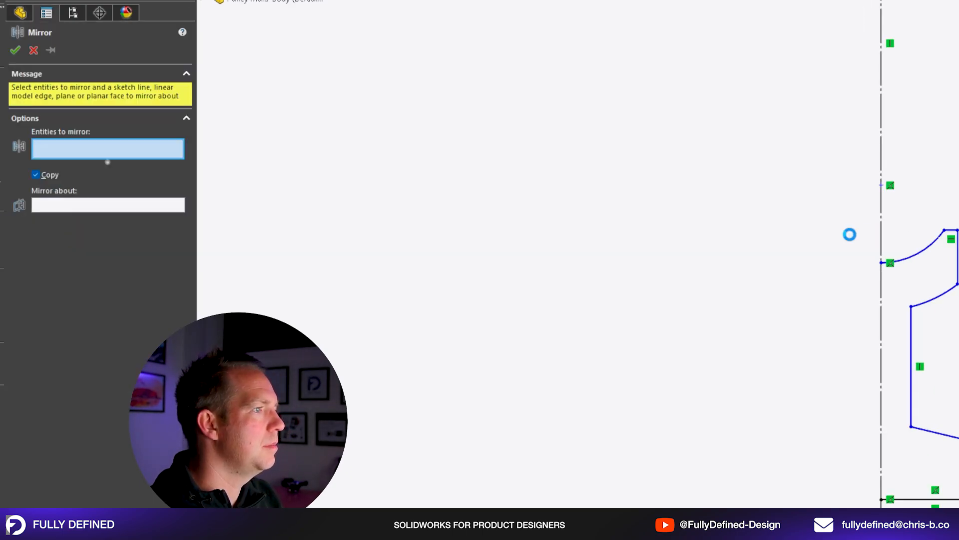
mouse_move(831, 216)
left_mouse_down()
mouse_move(957, 482)
mouse_move(957, 505)
left_mouse_up()
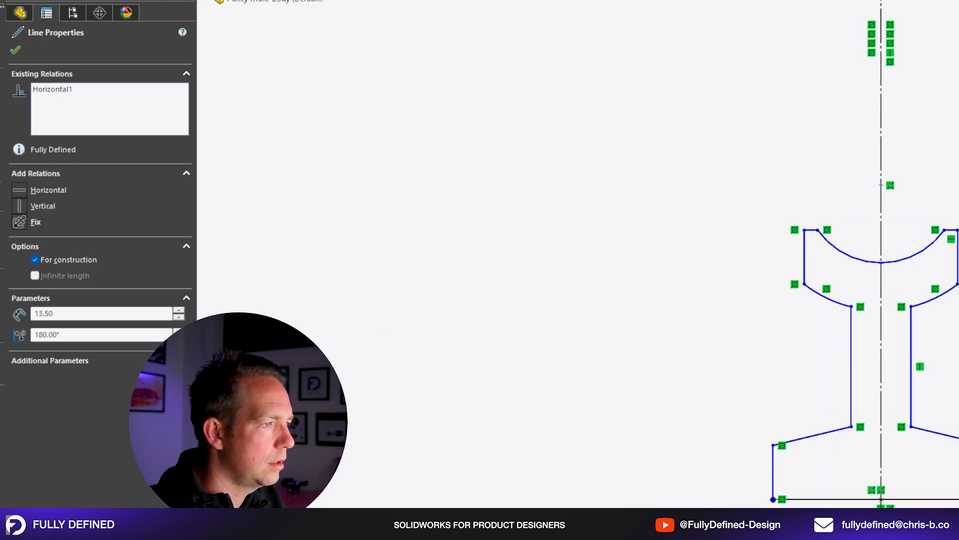
Dimension the pulley profile's bore as a 13.20 mm diameter and the central web's width as 5 mm.
scroll(957, 504, "down", 2)
left_click(838, 497)
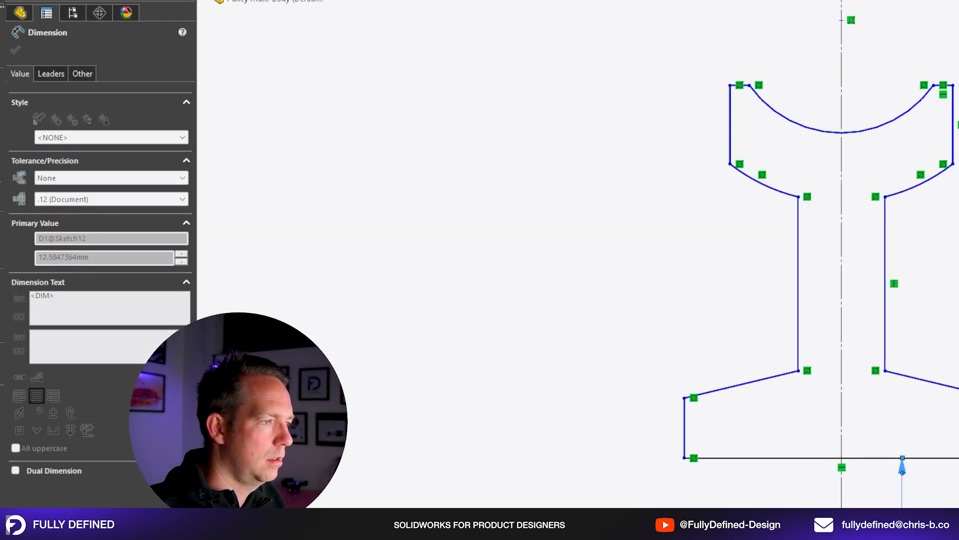
key("Return")
key("Escape")
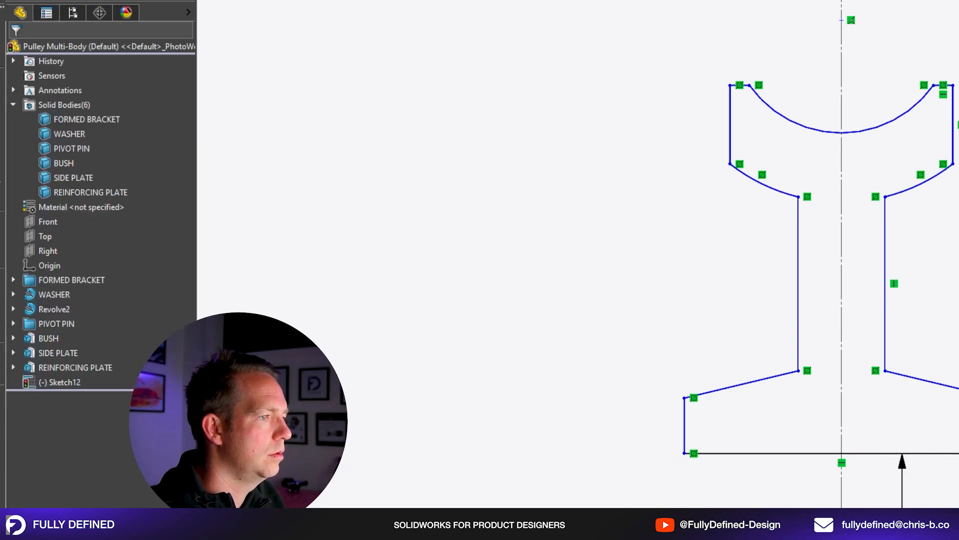
left_click_drag(952, 454, 958, 453)
key("Escape")
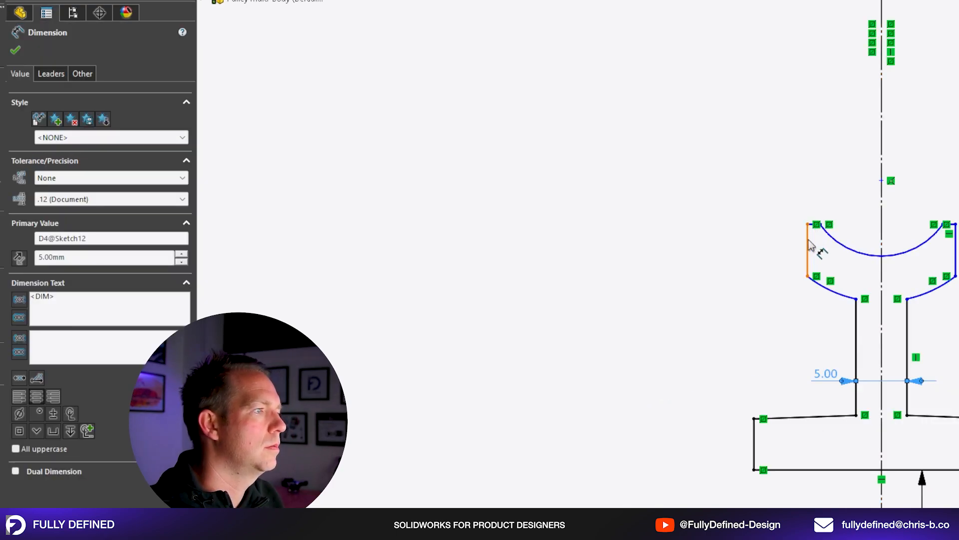
Set the pulley profile's overall rim width to 23 mm and the groove opening's width to 21 mm.
left_click(808, 250)
key("Escape")
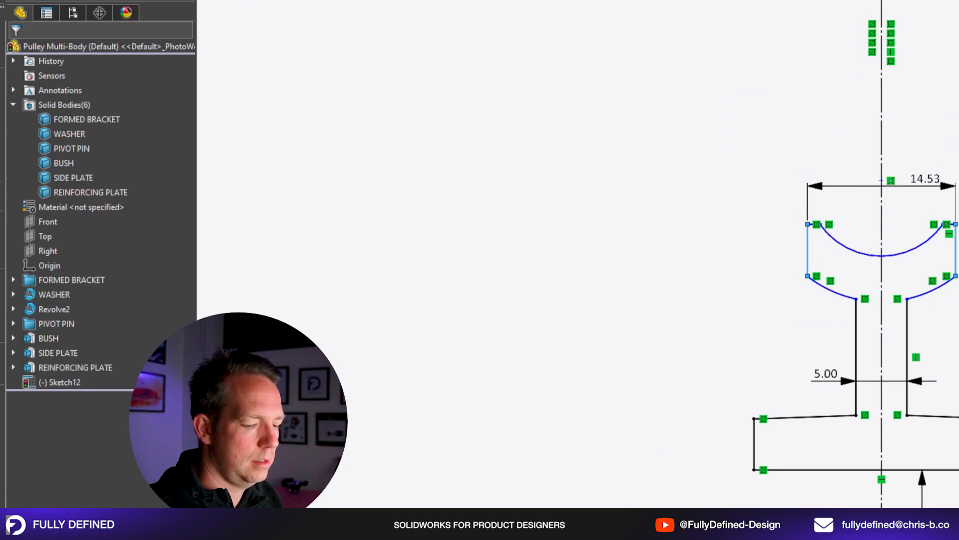
scroll(818, 265, "down", 3)
left_click(753, 258)
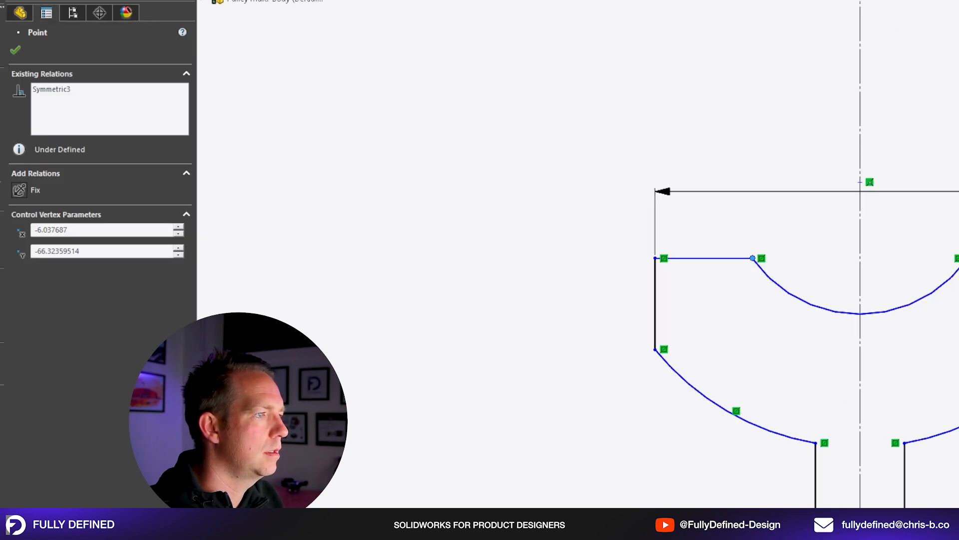
left_click(958, 259)
left_click(938, 221)
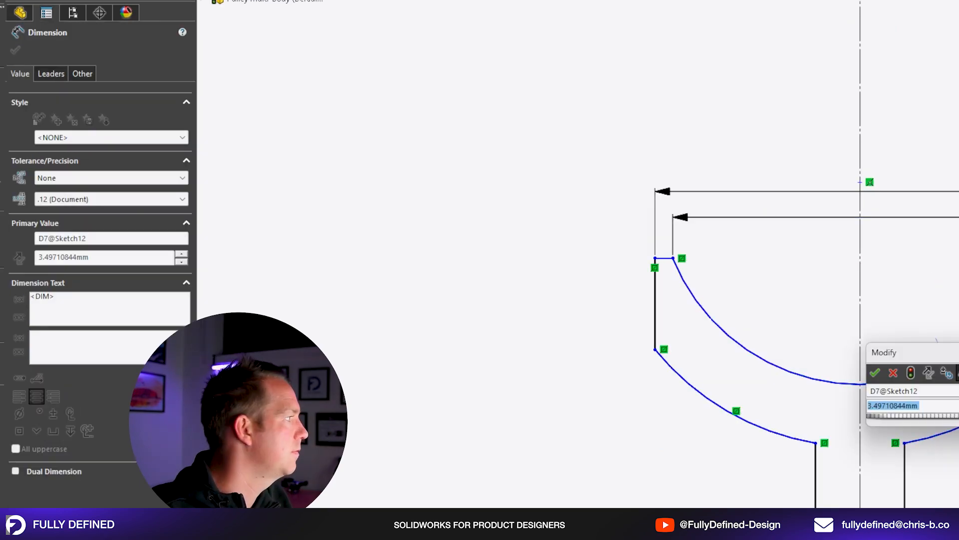
key("Return")
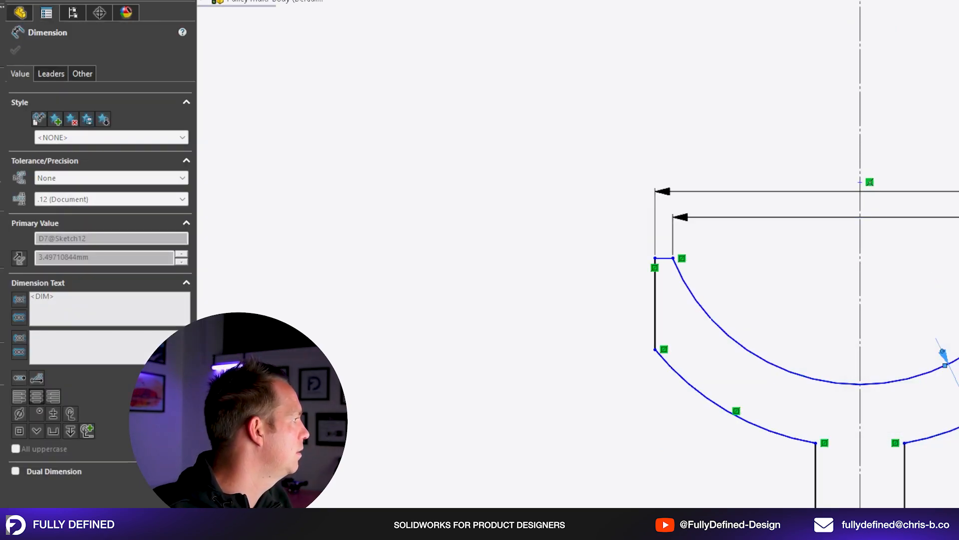
Dimension the distance between the two rim arcs as 5 mm and the groove arc's radius as 12 mm.
left_click(944, 368)
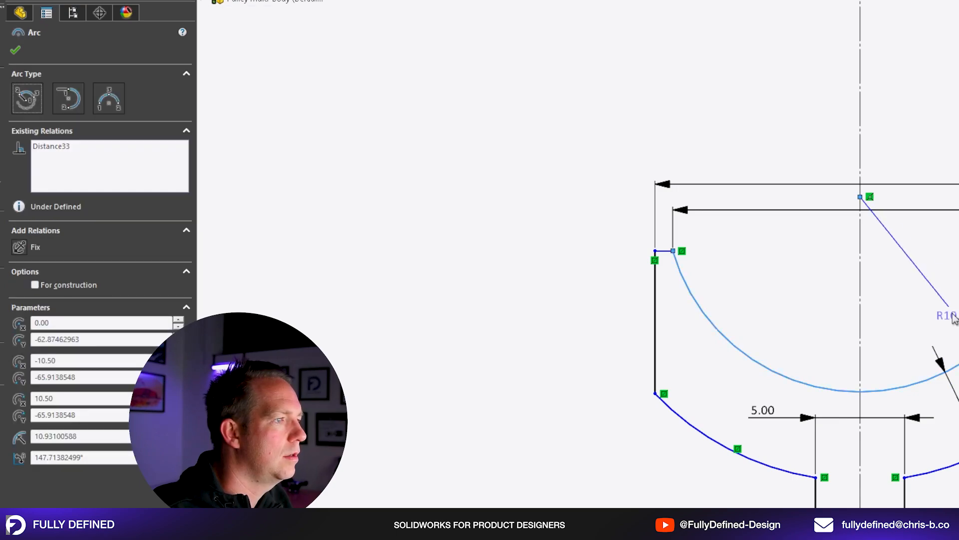
key("Escape")
scroll(925, 415, "up", 2)
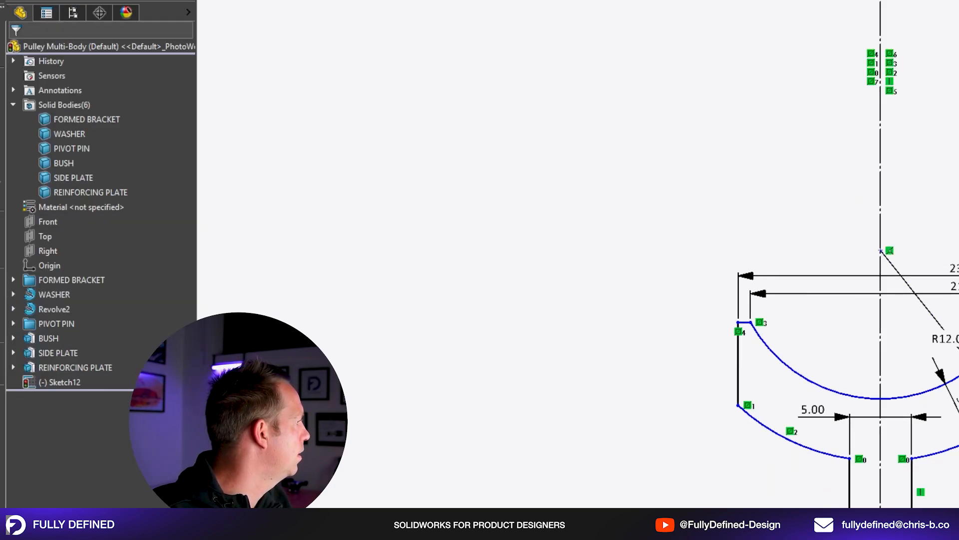
Revolve the pulley profile 360° about the horizontal construction line as a separate body, with Merge result off.
scroll(904, 319, "up", 1)
scroll(944, 415, "down", 1)
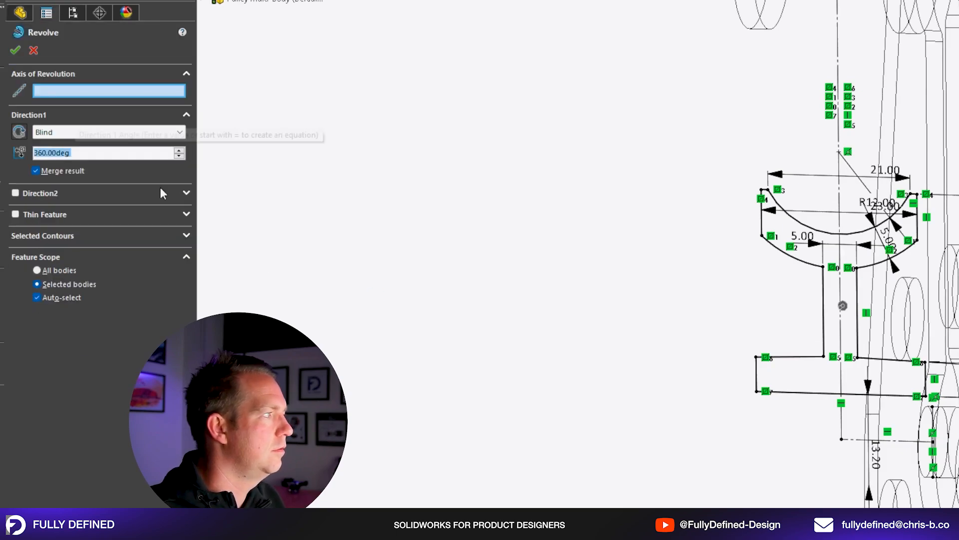
left_click(888, 440)
left_click(36, 170)
left_click(15, 50)
left_click(930, 5)
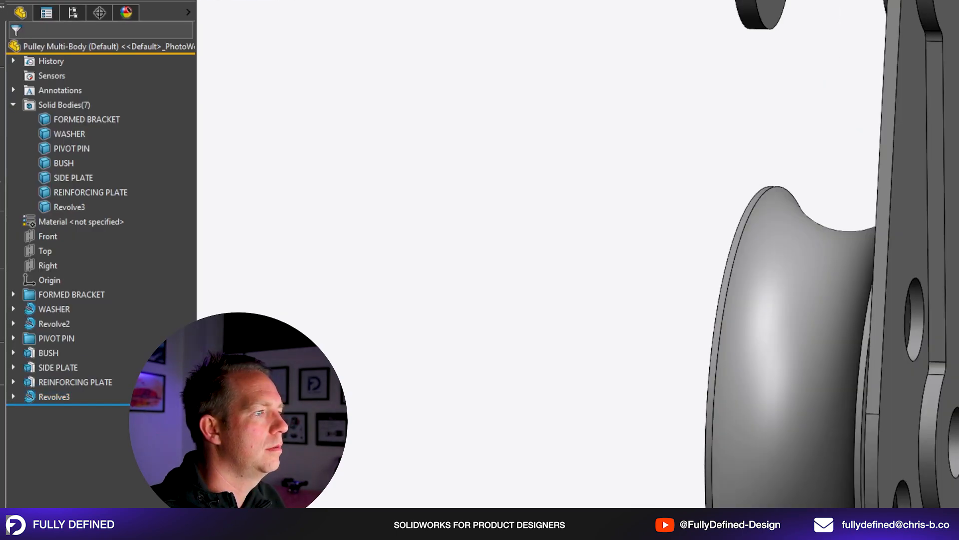
Examine the revolved pulley wheel with the bracket, pin and side plate from both sides.
mouse_move(950, 300)
middle_mouse_down()
mouse_move(856, 314)
mouse_move(957, 310)
mouse_move(864, 317)
middle_mouse_up()
scroll(949, 380, "up", 3)
scroll(949, 390, "down", 3)
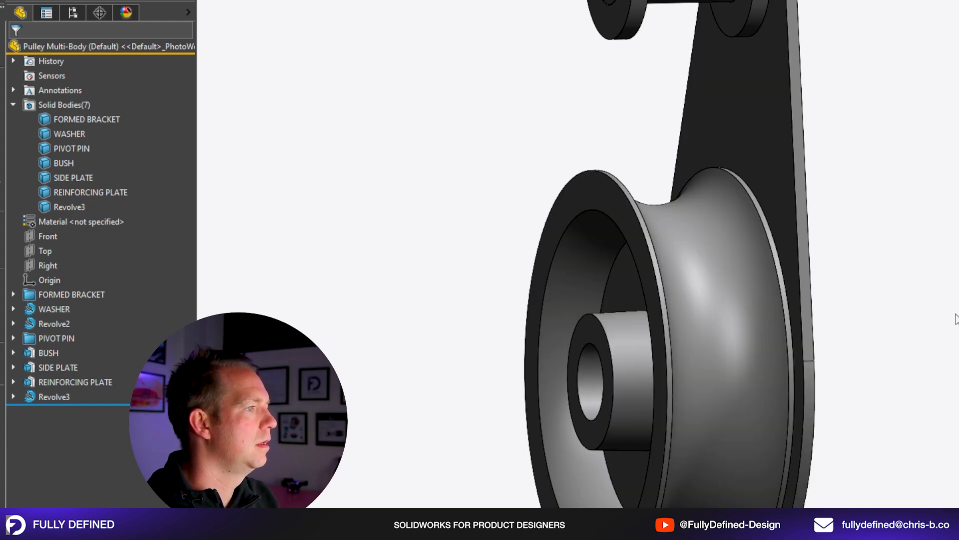
scroll(877, 307, "up", 2)
middle_click_drag(877, 306, 907, 272)
scroll(908, 274, "up", 2)
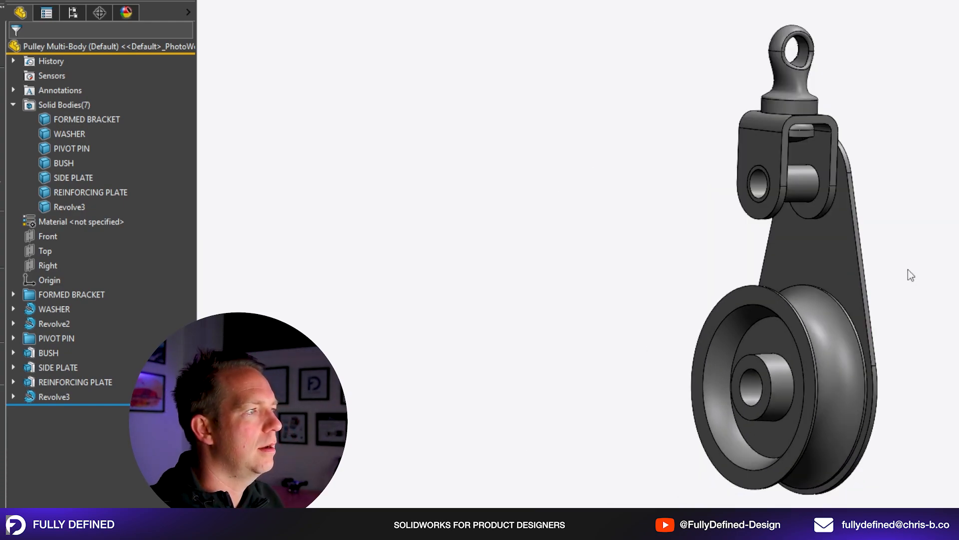
scroll(908, 274, "down", 2)
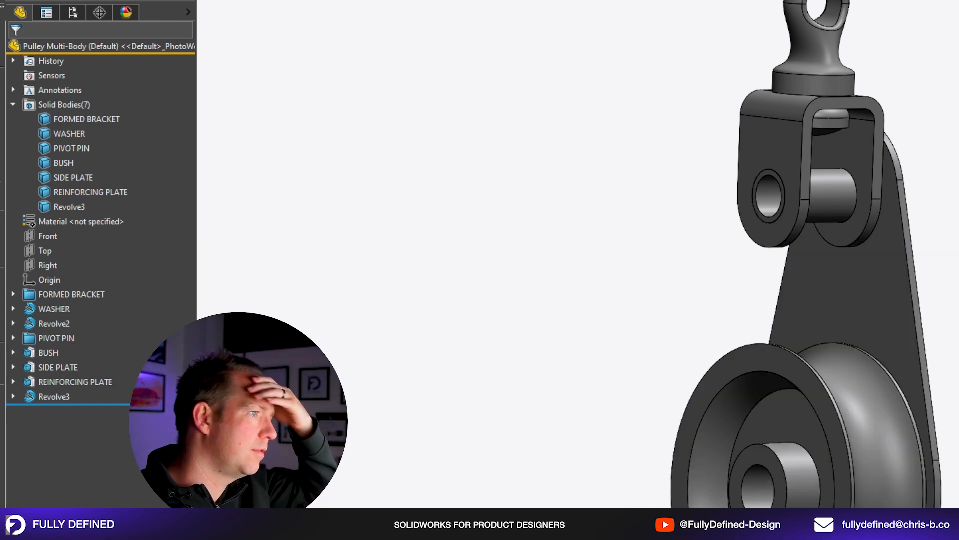
scroll(846, 220, "up", 3)
scroll(842, 250, "down", 2)
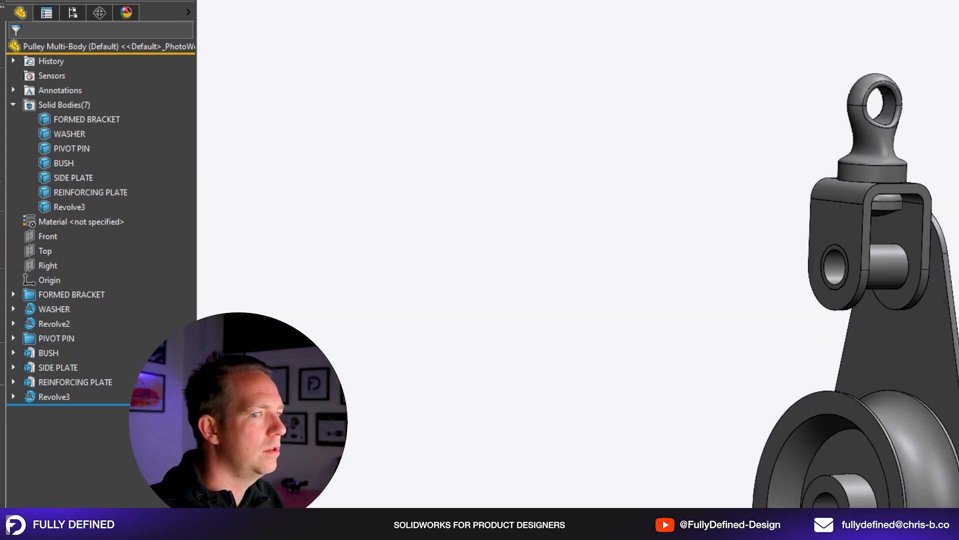
middle_click_drag(958, 373, 946, 386)
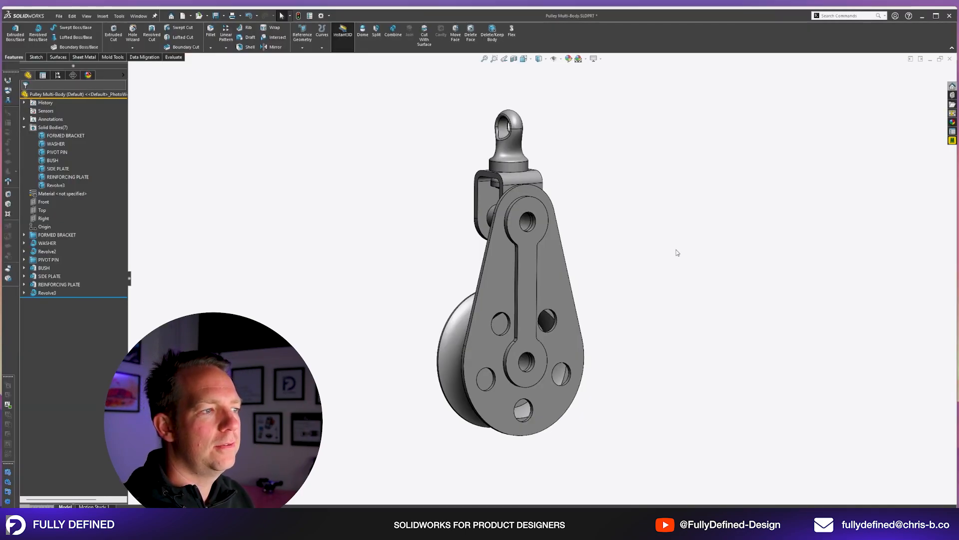
key("ctrl+bracketright")
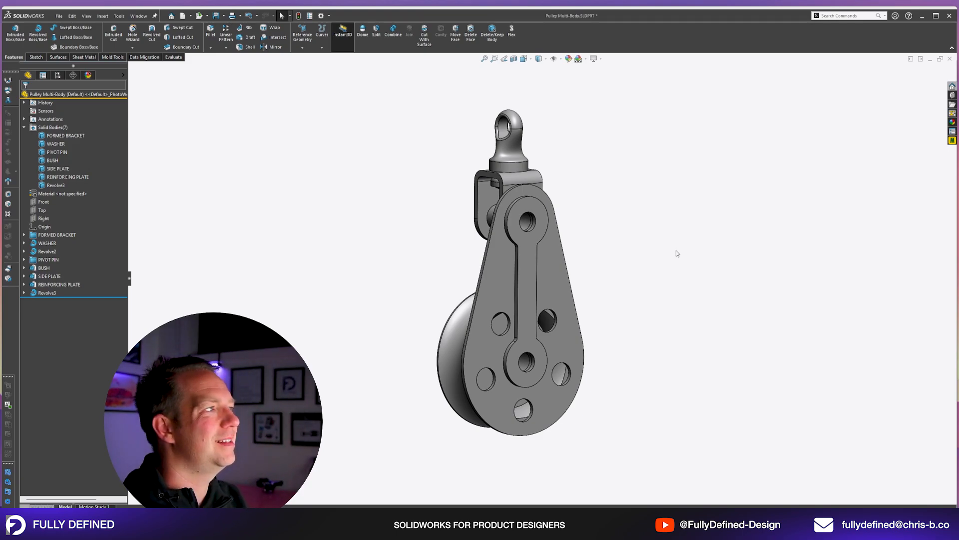
middle_click_drag(600, 274, 615, 290)
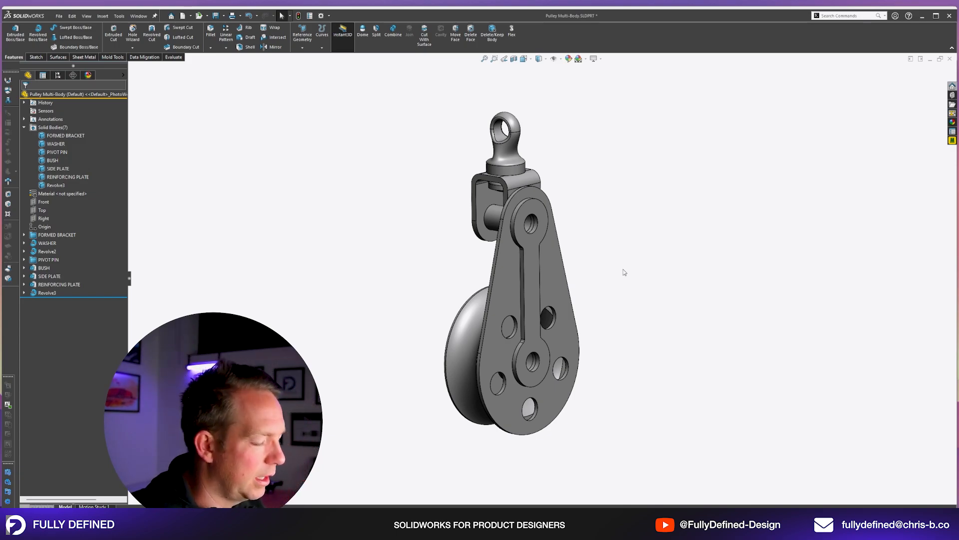
Isolate the SIDE PLATE body to view it alone, and exit Isolate to show all the bodies again.
left_click(556, 269)
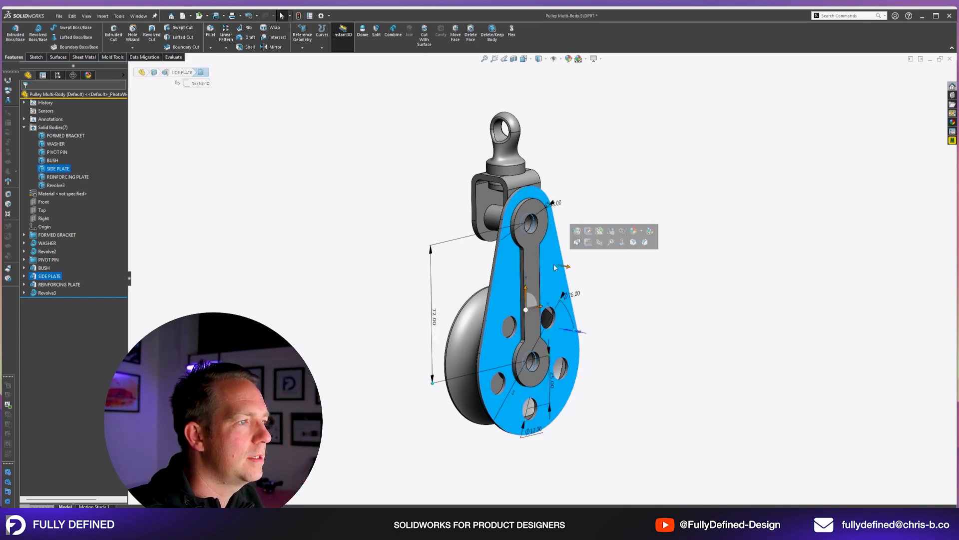
key("i")
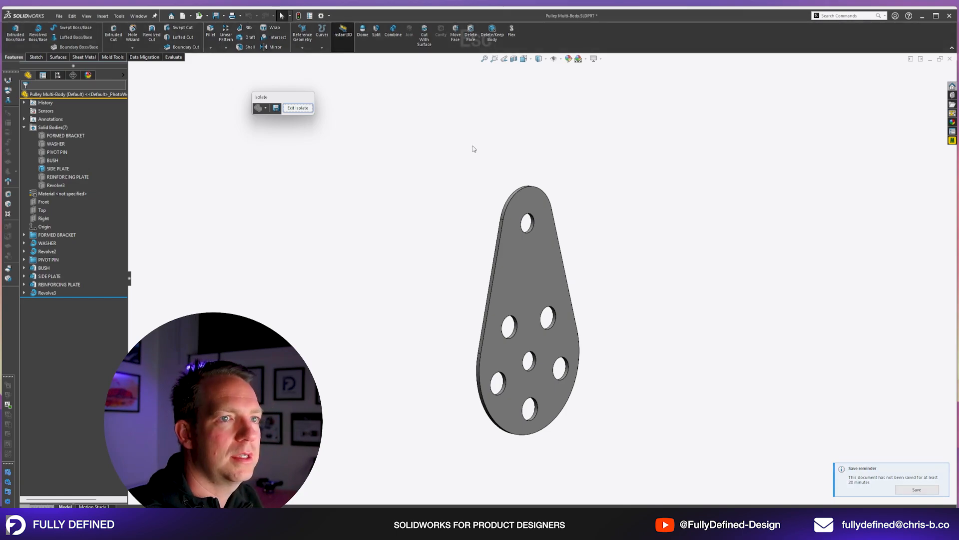
key("Escape")
left_click(298, 108)
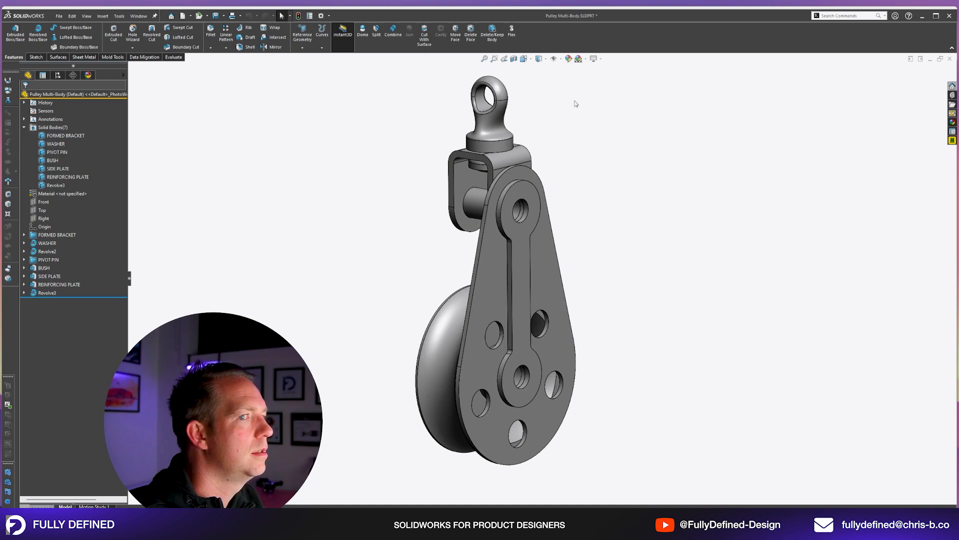
Look up the keyboard shortcut assignments of the Isolate and Exit Isolate commands in the customization settings.
right_click(620, 47)
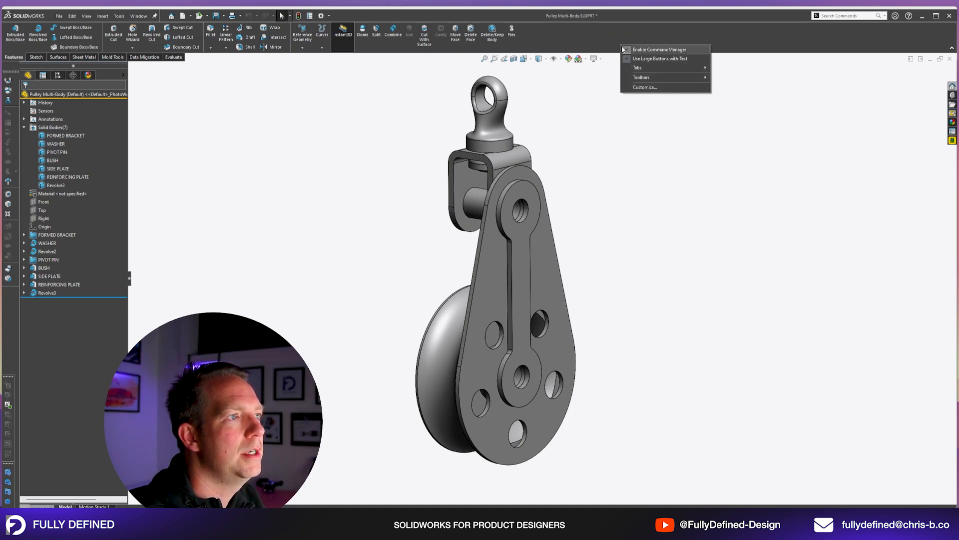
left_click(646, 87)
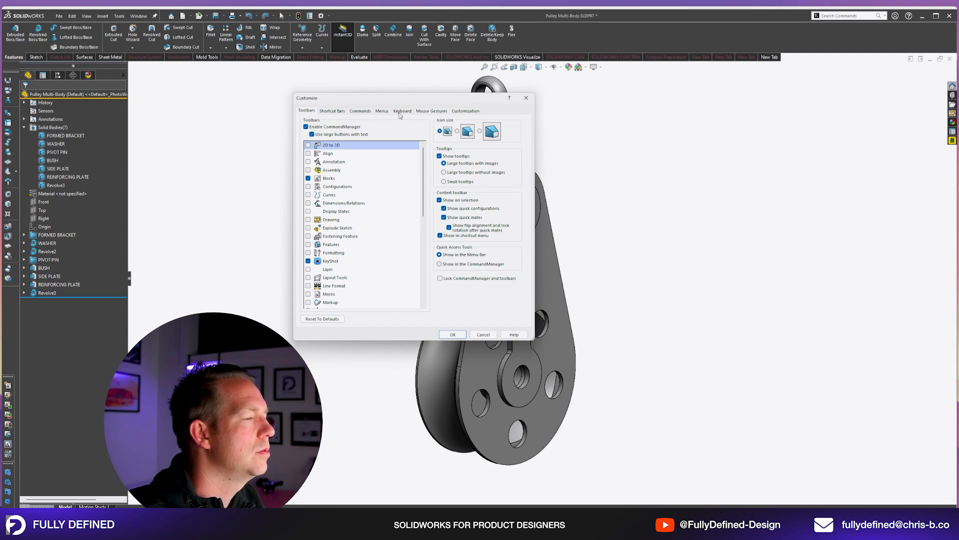
left_click(402, 110)
left_click(341, 141)
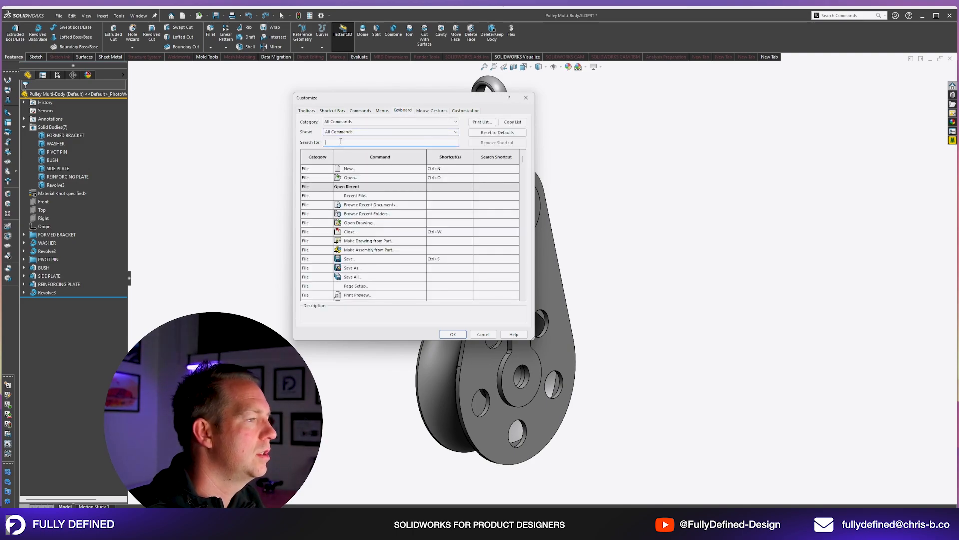
type("isol")
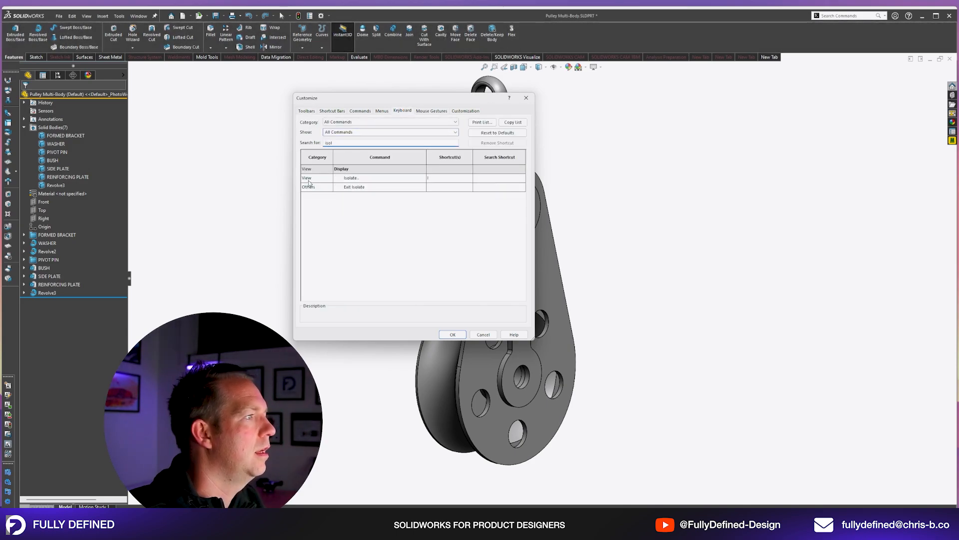
left_click(435, 178)
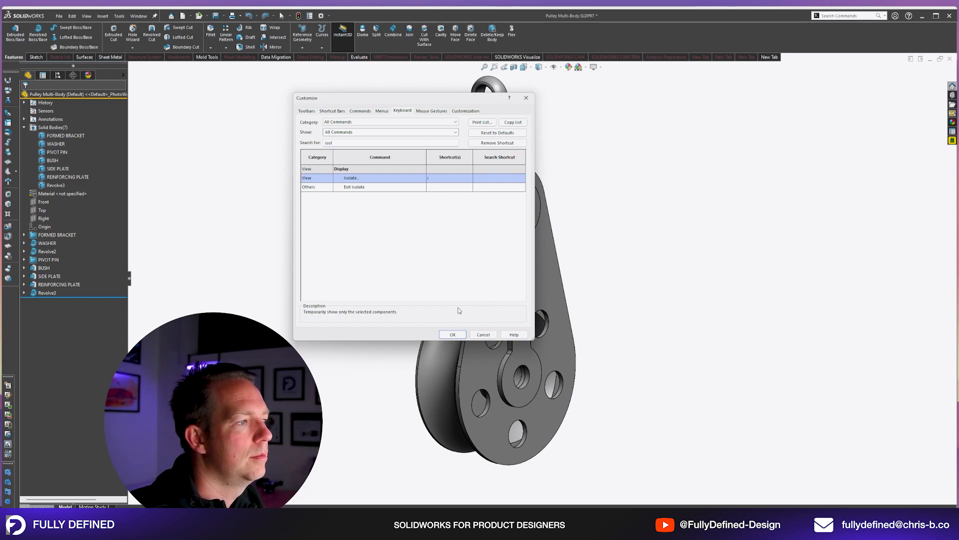
left_click(456, 188)
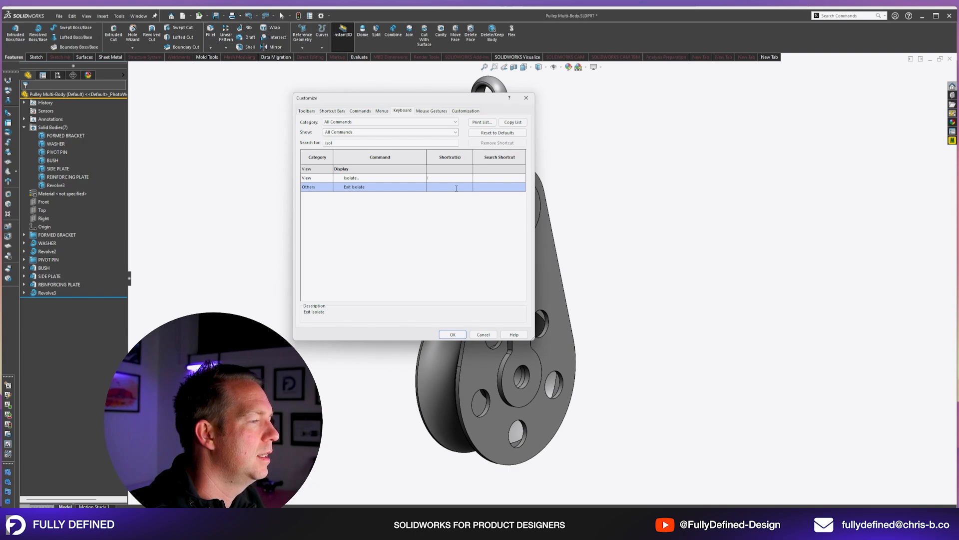
left_click(475, 337)
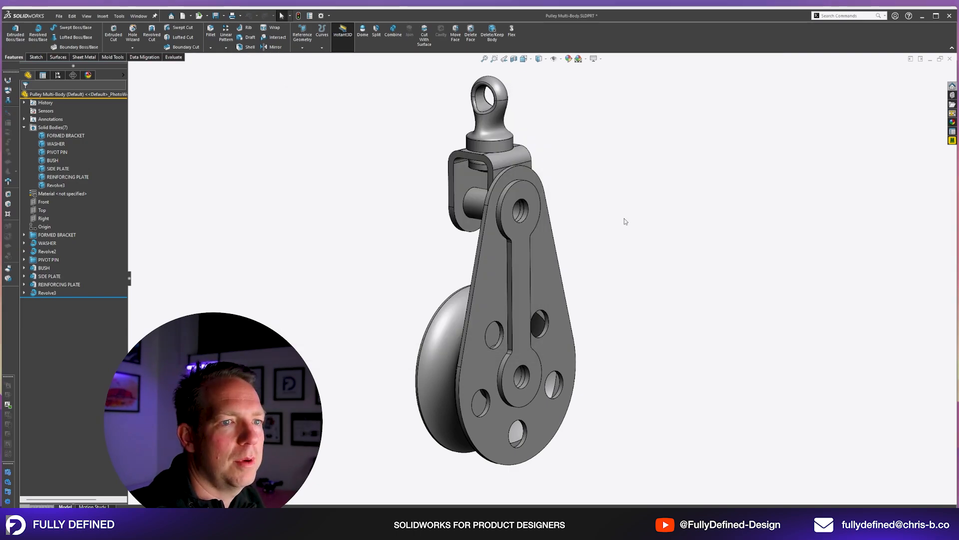
Isolate the pulley wheel body so that all the other bodies are hidden.
mouse_move(556, 254)
middle_mouse_down()
mouse_move(577, 285)
mouse_move(575, 325)
mouse_move(538, 375)
middle_mouse_up()
scroll(538, 381, "down", 3)
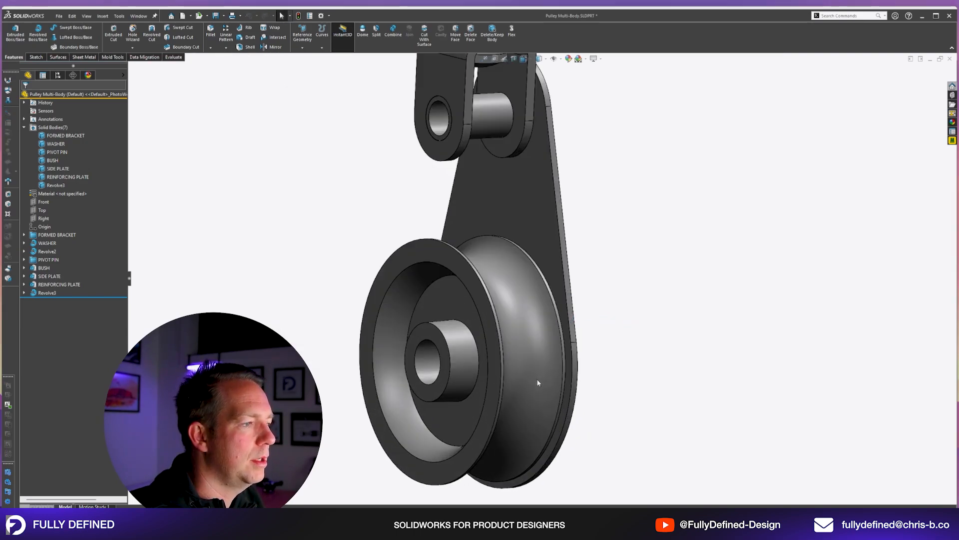
left_click(520, 290)
middle_click_drag(521, 290, 562, 258)
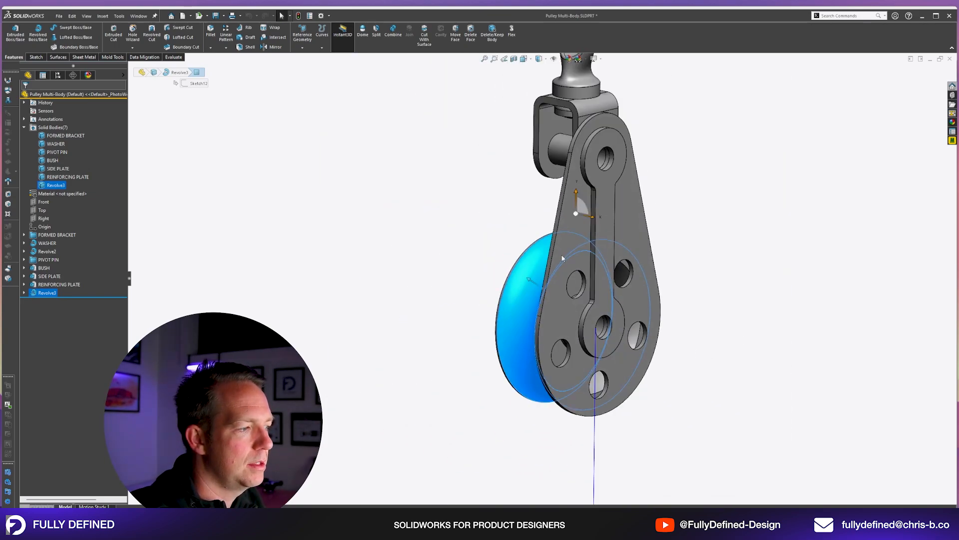
middle_click_drag(545, 198, 778, 252)
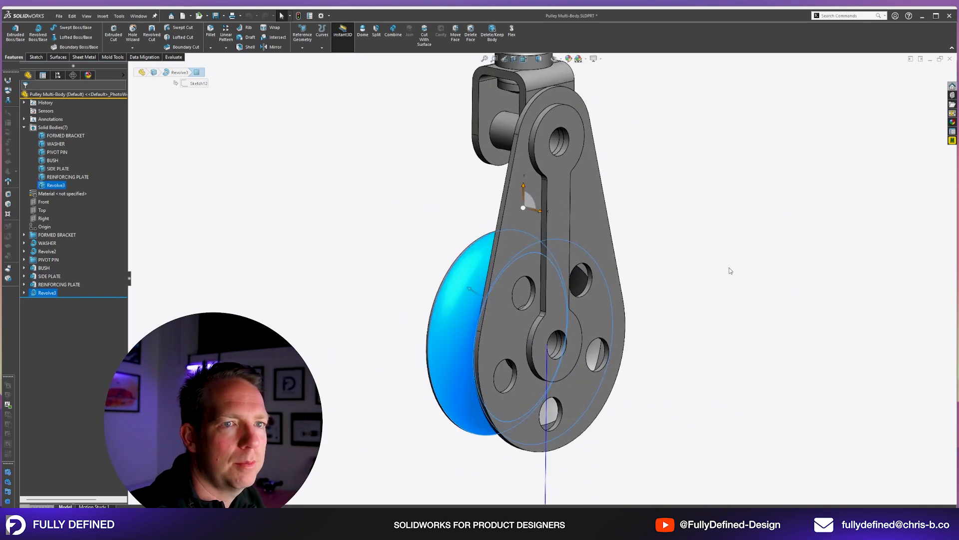
key("i")
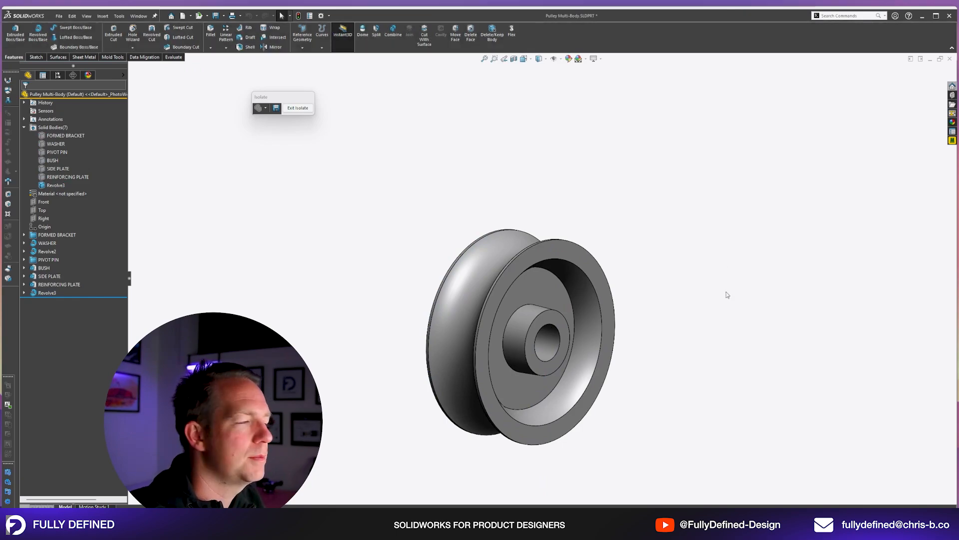
Fillet the pulley wheel's hub and recess edges with a 1 mm radius.
left_click(226, 34)
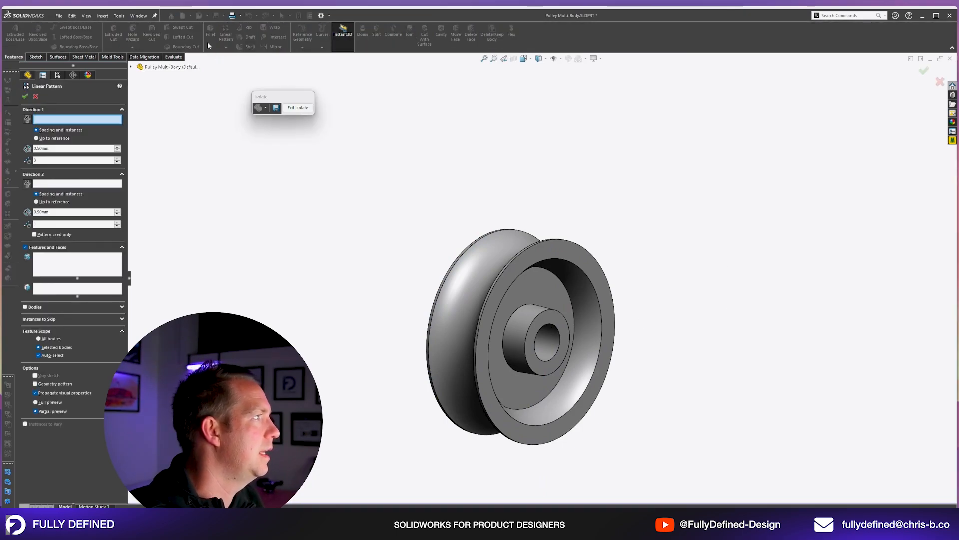
key("Escape")
left_click(211, 34)
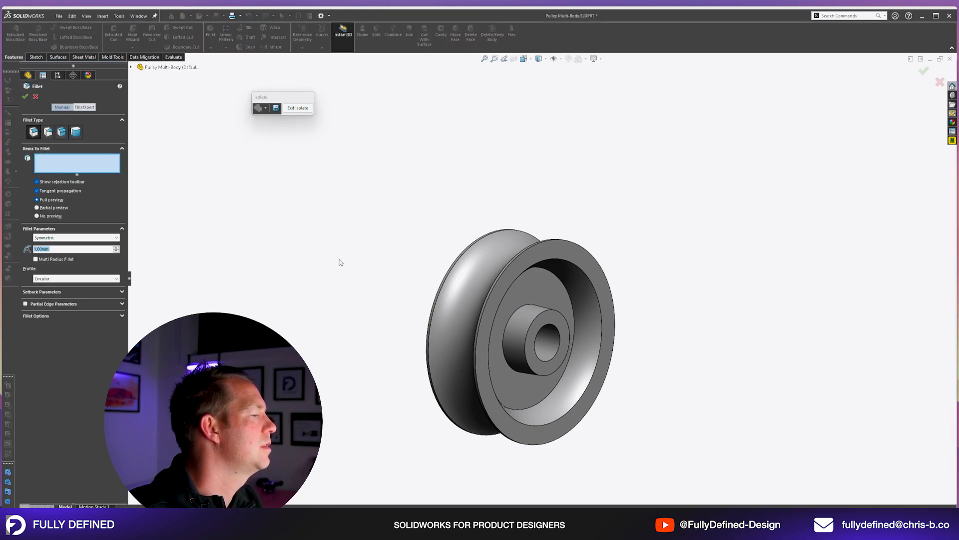
type("1")
key("Return")
scroll(571, 386, "down", 1)
left_click(589, 380)
Sketch a vertical line in the pulley wheel's recess on the Front plane and dimension it 10 mm from the Right plane.
left_click(44, 202)
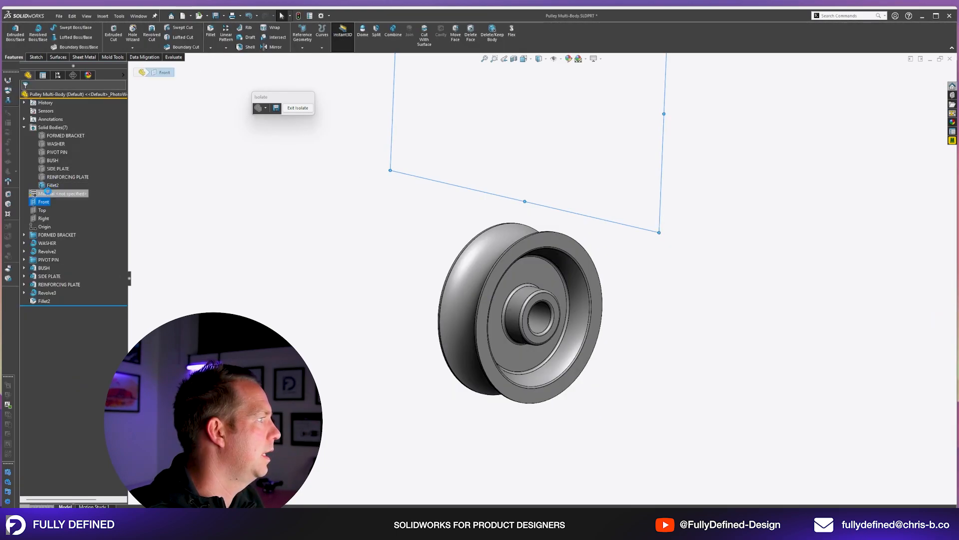
left_click(52, 191)
key("space")
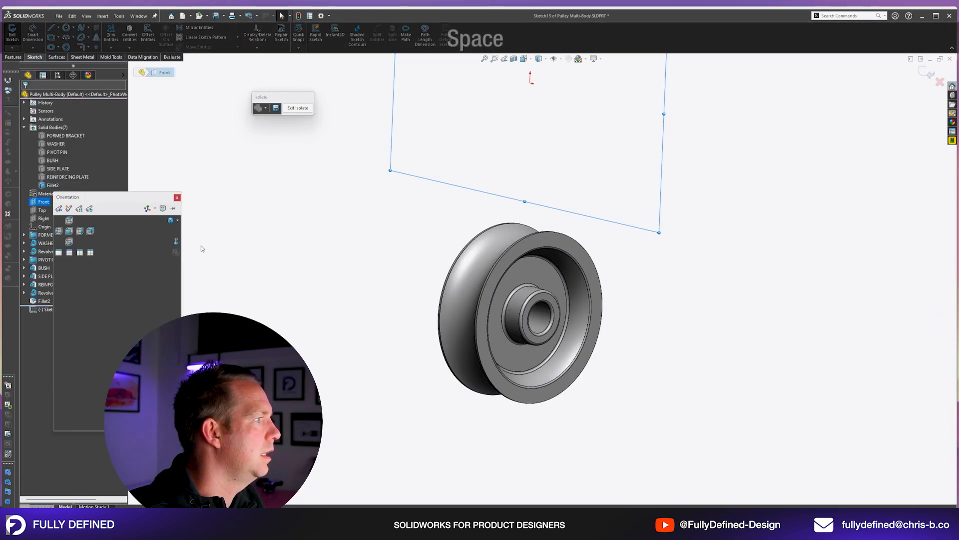
left_click(176, 242)
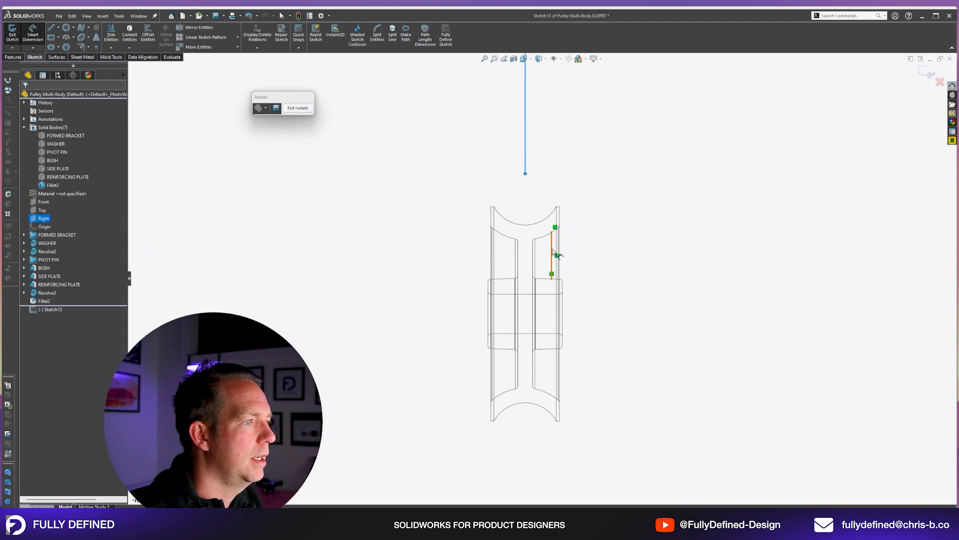
left_click(553, 252)
left_click(538, 191)
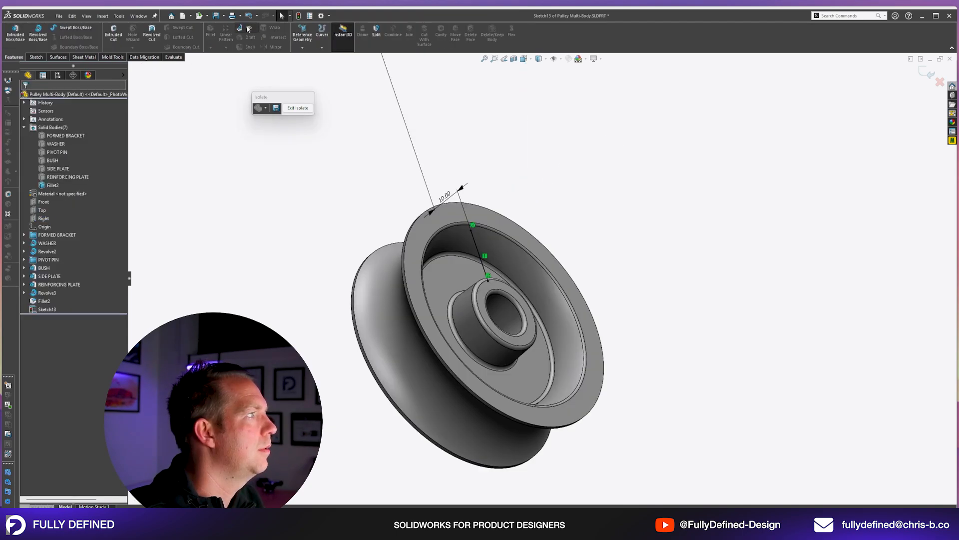
Create a 3 mm thick rib from the sketched line, applied to the pulley wheel body between hub and rim.
left_click(248, 28)
middle_click_drag(538, 265, 446, 256)
scroll(446, 256, "down", 3)
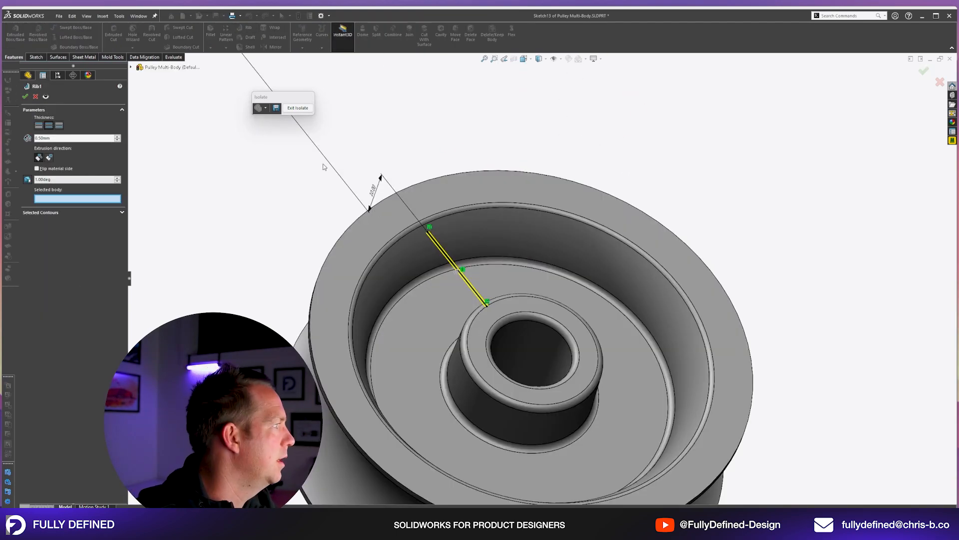
left_click(117, 137)
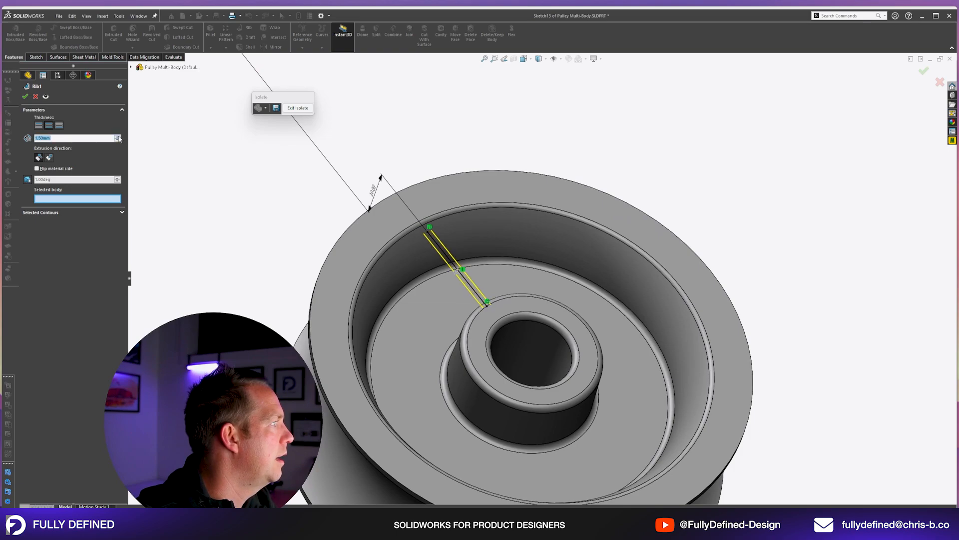
left_click(118, 136)
left_click(117, 137)
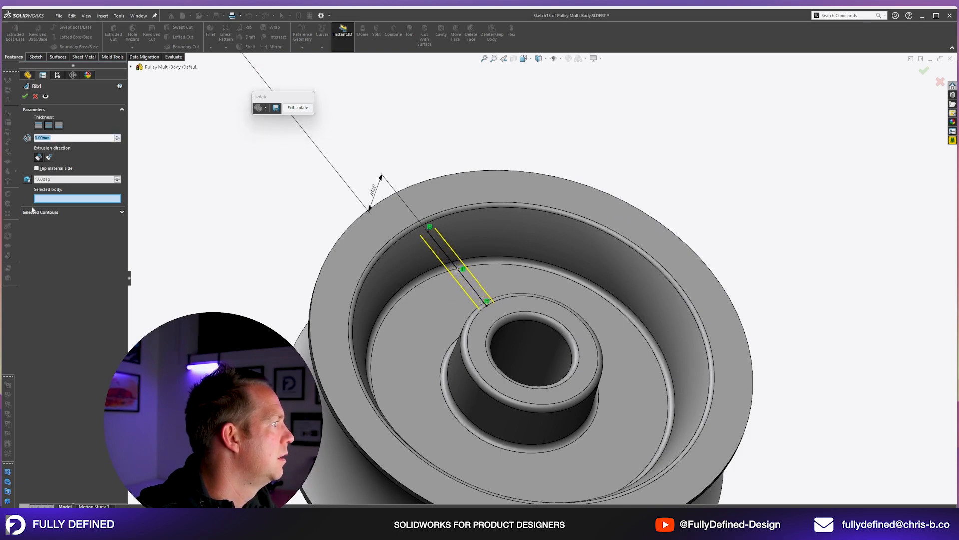
left_click(431, 288)
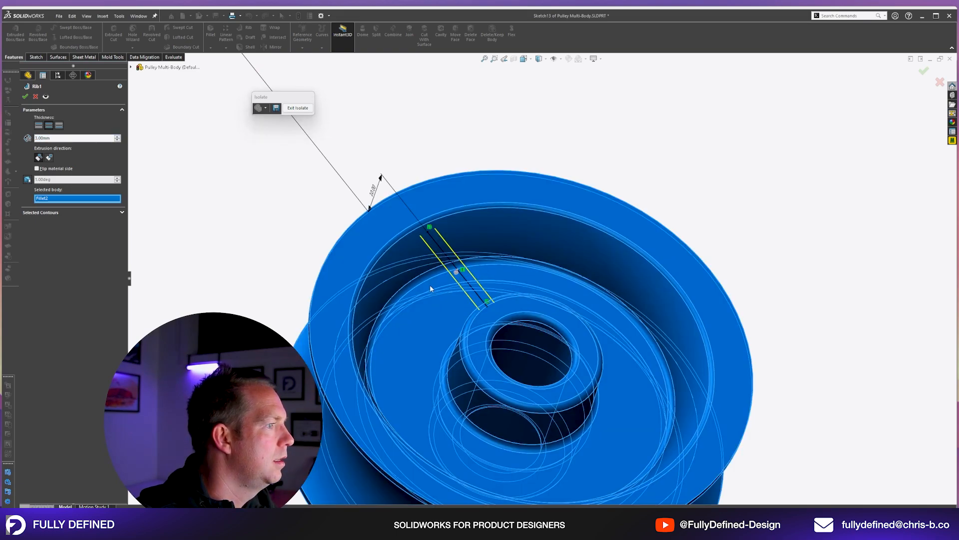
left_click(23, 96)
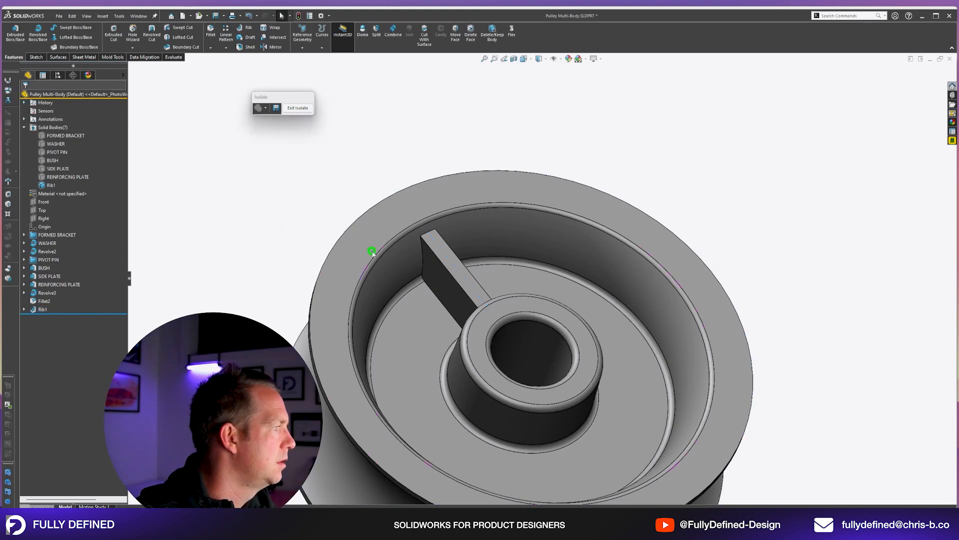
left_click(36, 309)
left_click(42, 298)
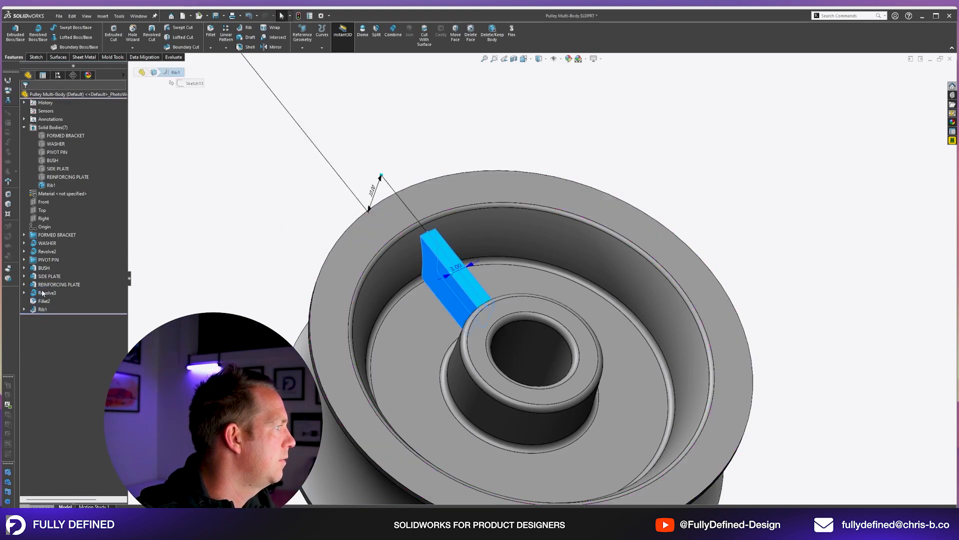
key("Escape")
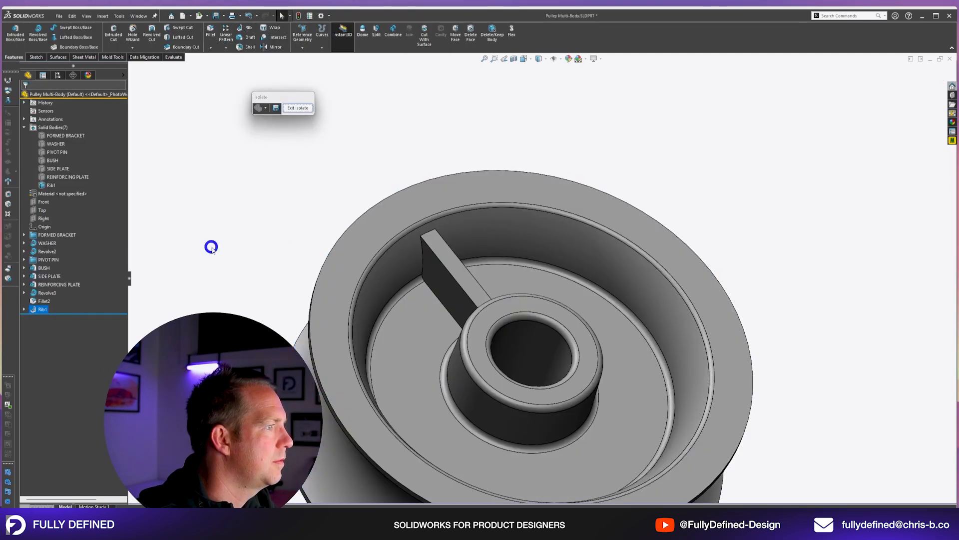
Circular-pattern the rib and its fillet around the hub bore with 7 equally spaced instances over 360 degrees, and mirror the pattern about the Right plane.
middle_click_drag(493, 282, 485, 330)
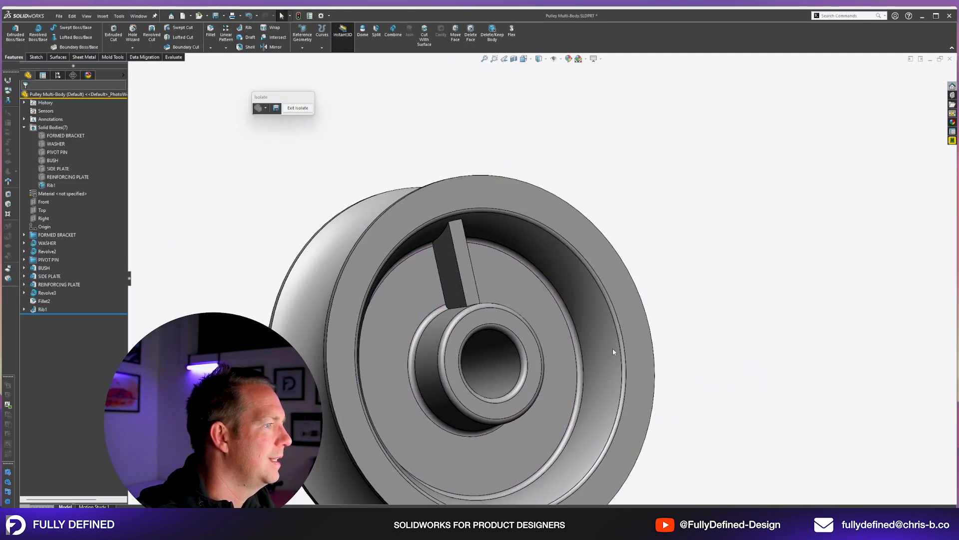
left_click(226, 47)
left_click(240, 66)
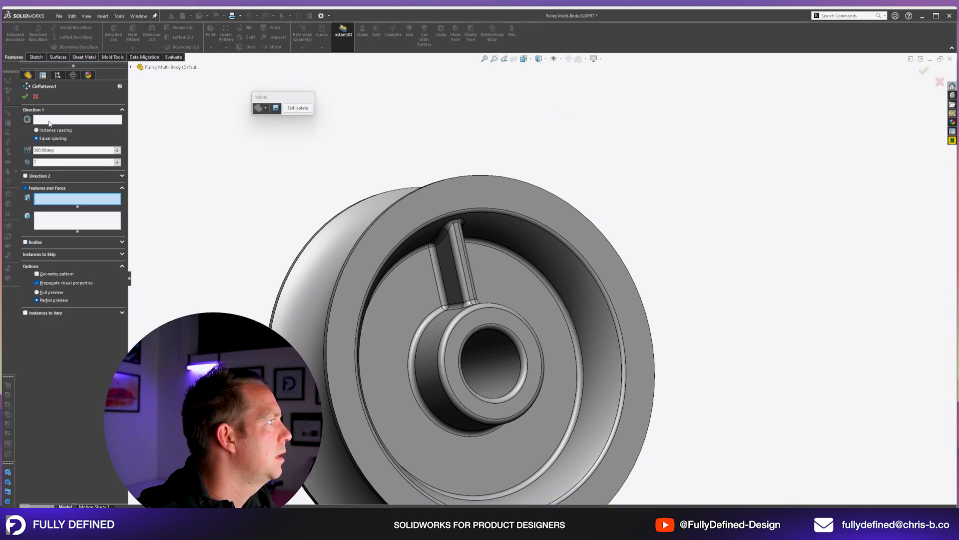
left_click(55, 120)
left_click(509, 354)
left_click(454, 293)
left_click(463, 293)
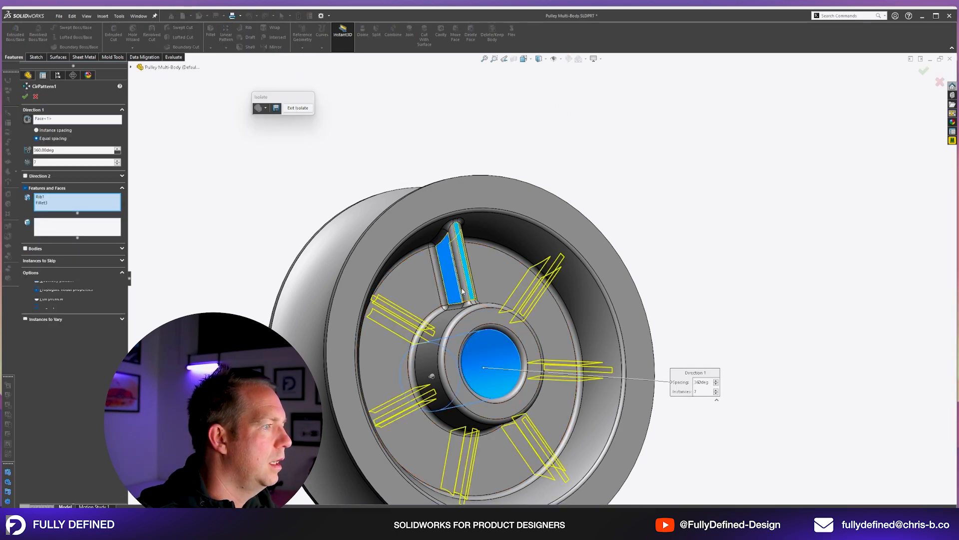
right_click(459, 286)
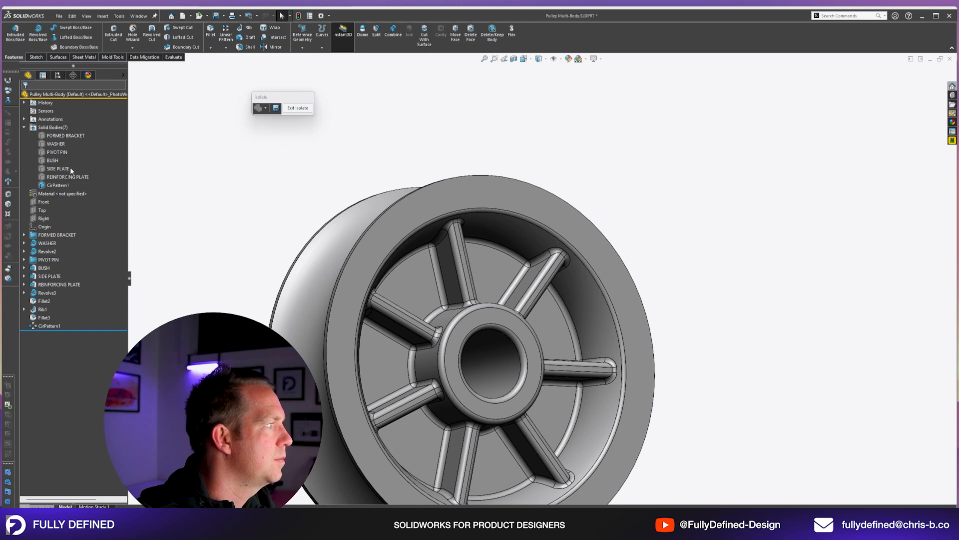
left_click(46, 218)
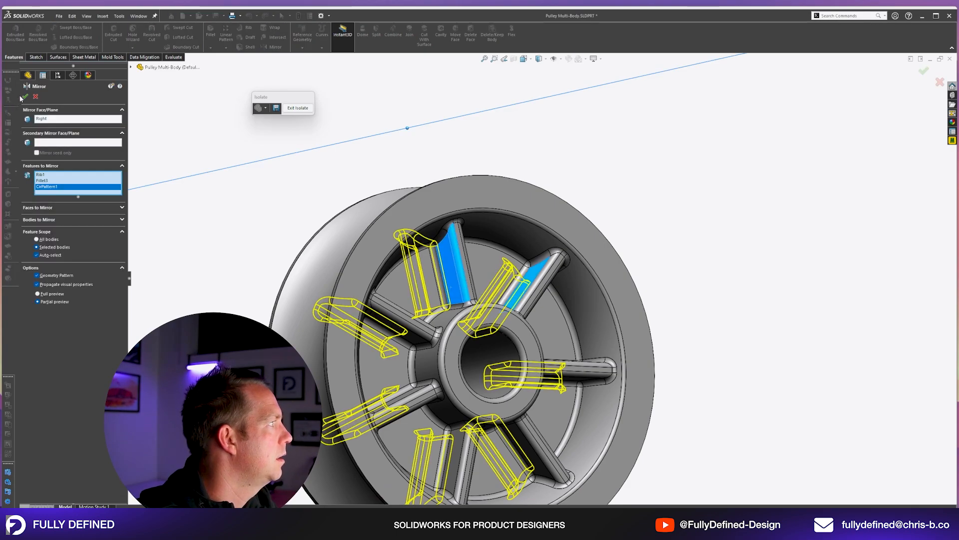
left_click(25, 97)
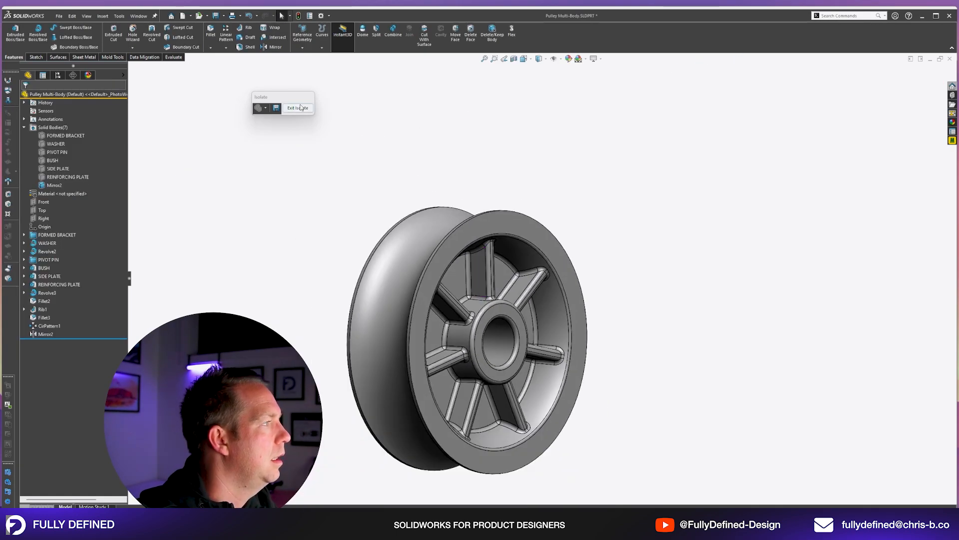
Fillet the outer rim edges of the pulley wheel with a 0.5 mm radius.
left_click(212, 40)
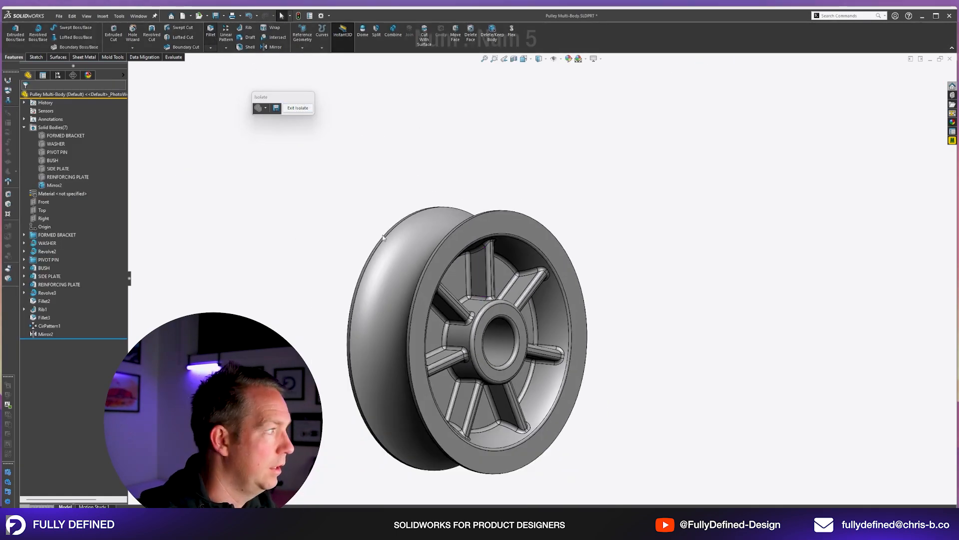
type(".5")
key("Return")
middle_click_drag(416, 289, 450, 288)
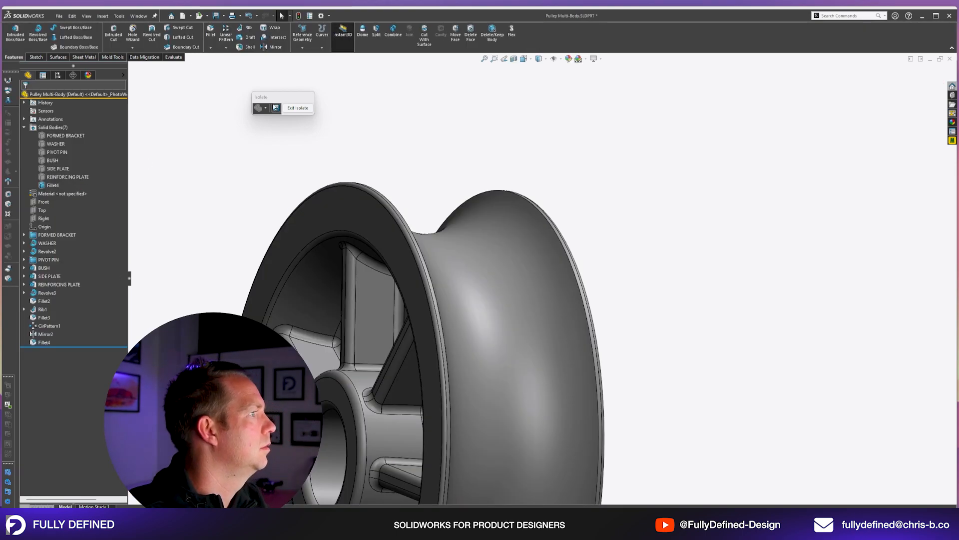
Exit Isolate on the pulley wheel to show all the bodies again.
left_click(306, 109)
scroll(535, 278, "up", 3)
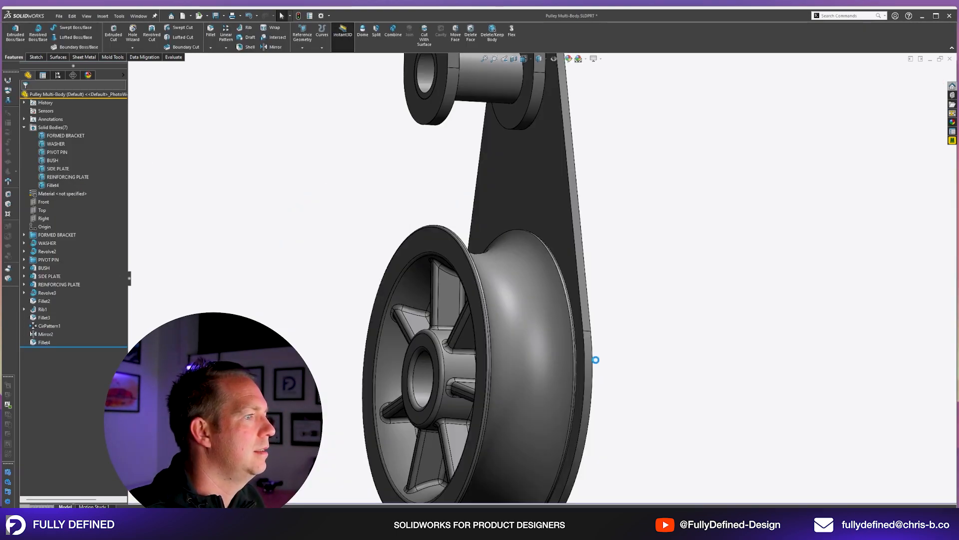
middle_click_drag(595, 359, 673, 281)
Rename the wheel's solid body as PULLEY WHEEL and save the part.
left_click(427, 275)
scroll(426, 274, "up", 3)
double_click(52, 185)
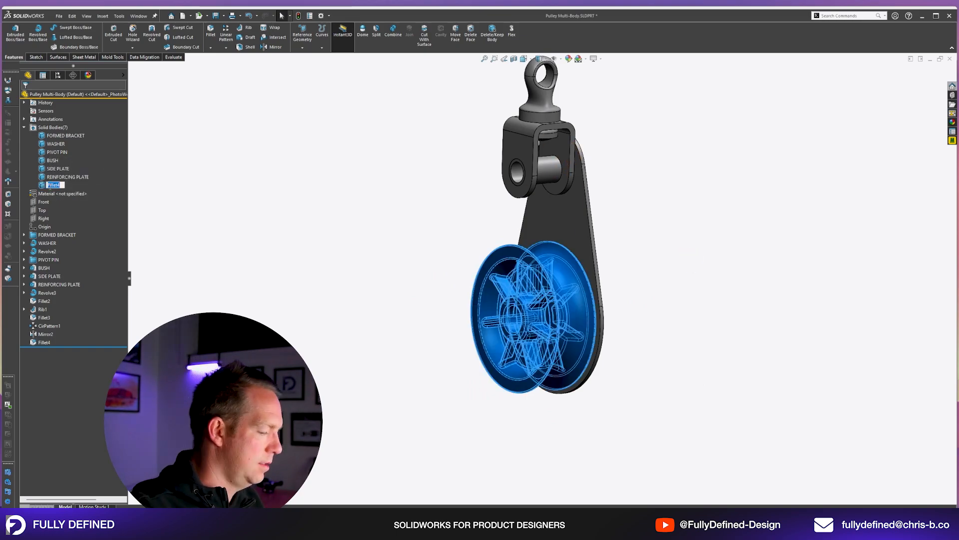
type("PULLEY WHEEL")
key("Return")
left_click(304, 142)
middle_click_drag(304, 141, 612, 218)
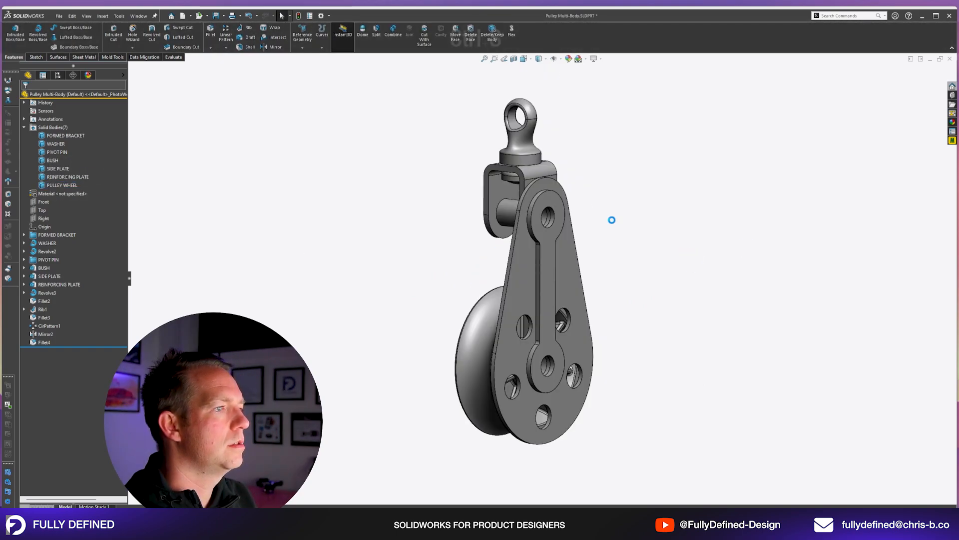
key("ctrl+s")
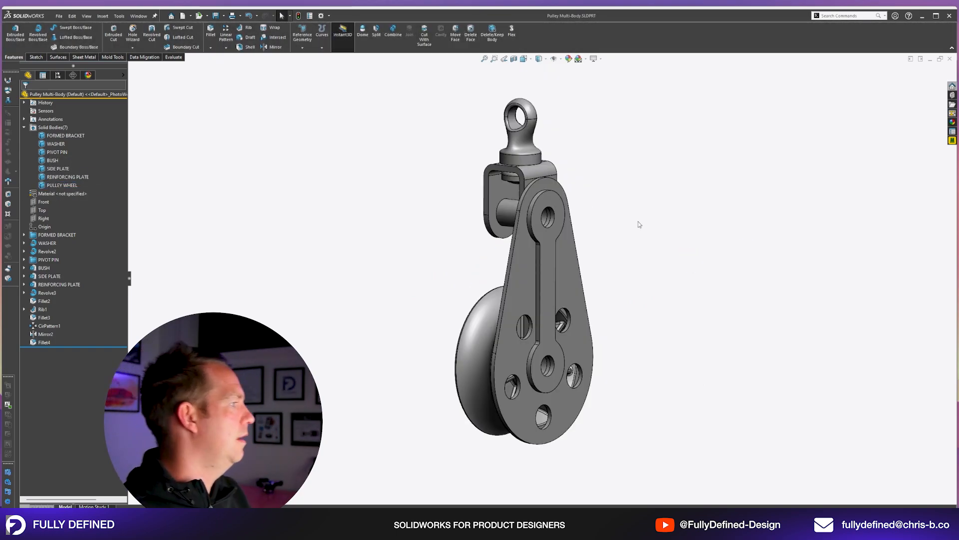
Group the wheel's features, from its revolve to the last fillet, into a new feature tree folder named PULLEY WHEEL.
left_click(47, 293)
left_click(44, 342, "shift")
right_click(46, 342)
left_click(79, 412)
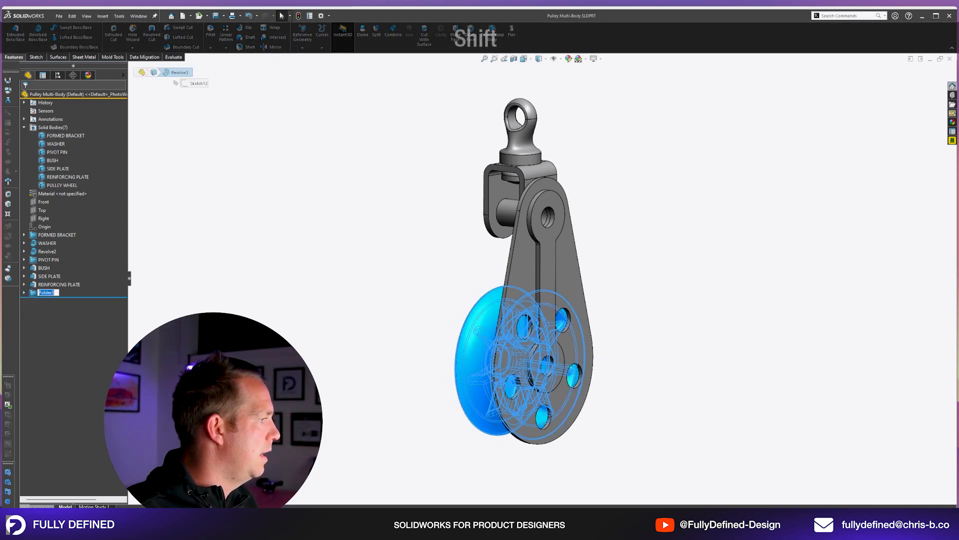
type("PULLEY WHEEL")
key("Return")
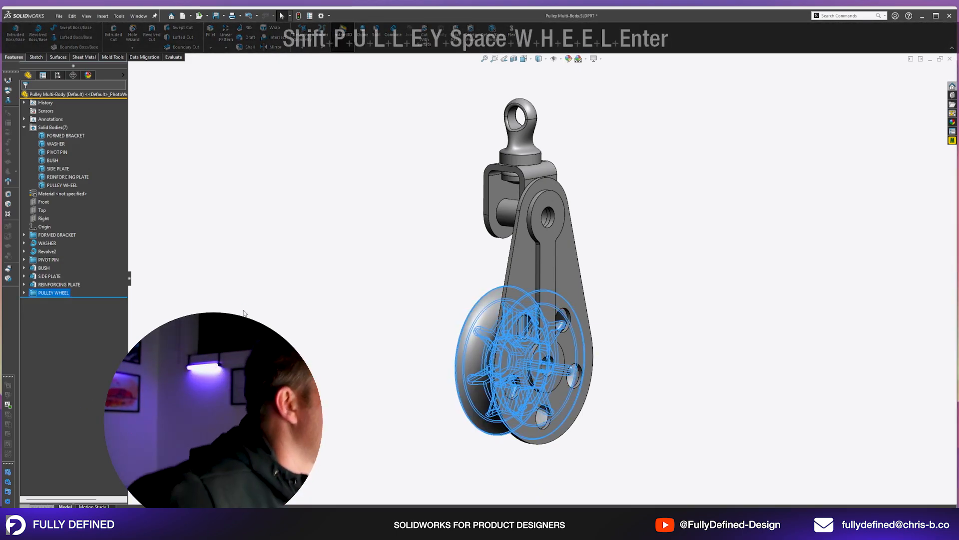
left_click(690, 285)
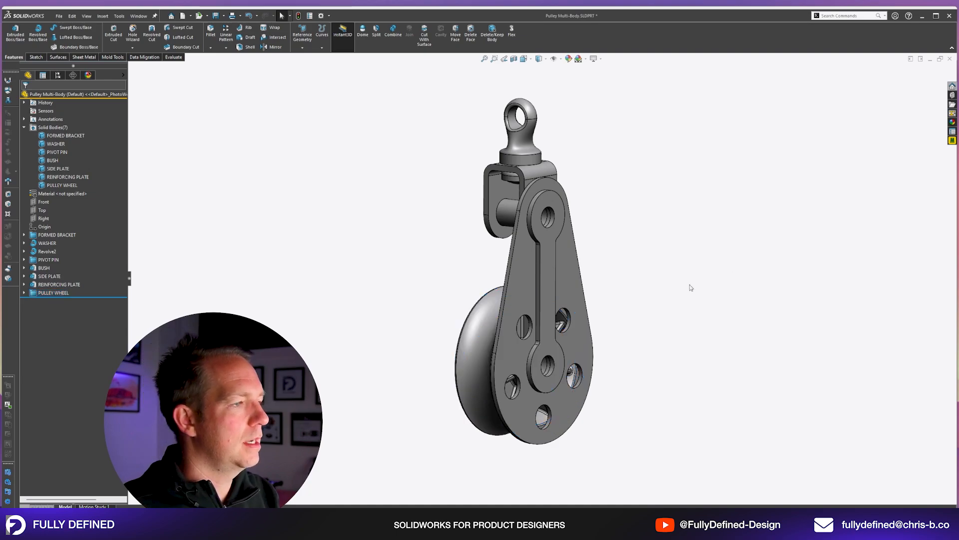
Isolate the BUSH body to view it alone, exit Isolate, and fit the whole pulley in view.
scroll(535, 187, "down", 3)
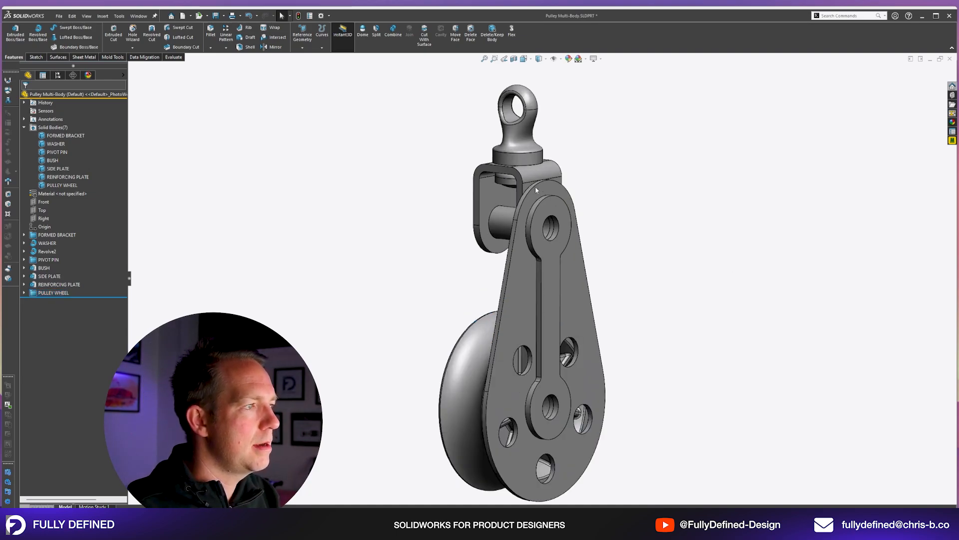
left_click(536, 182)
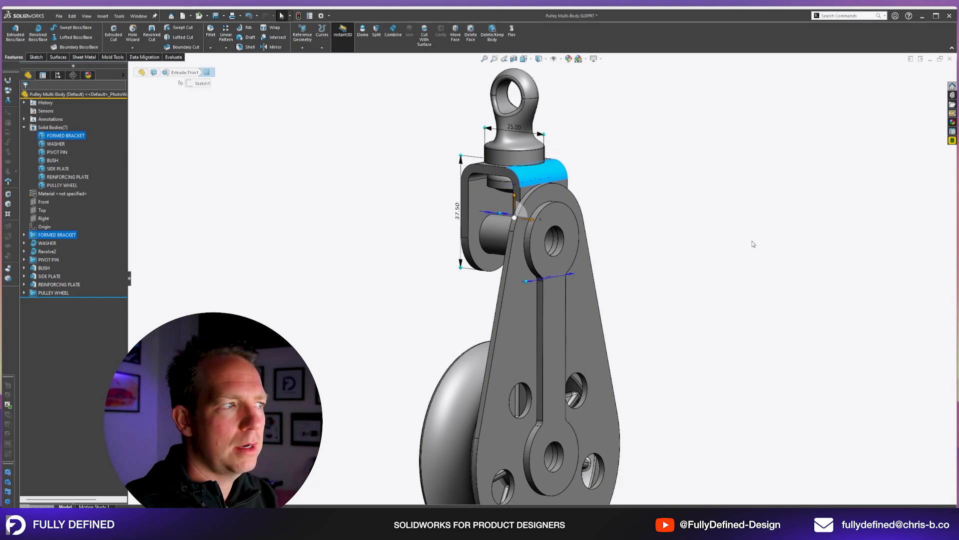
scroll(534, 231, "down", 3)
left_click(534, 231)
key("i")
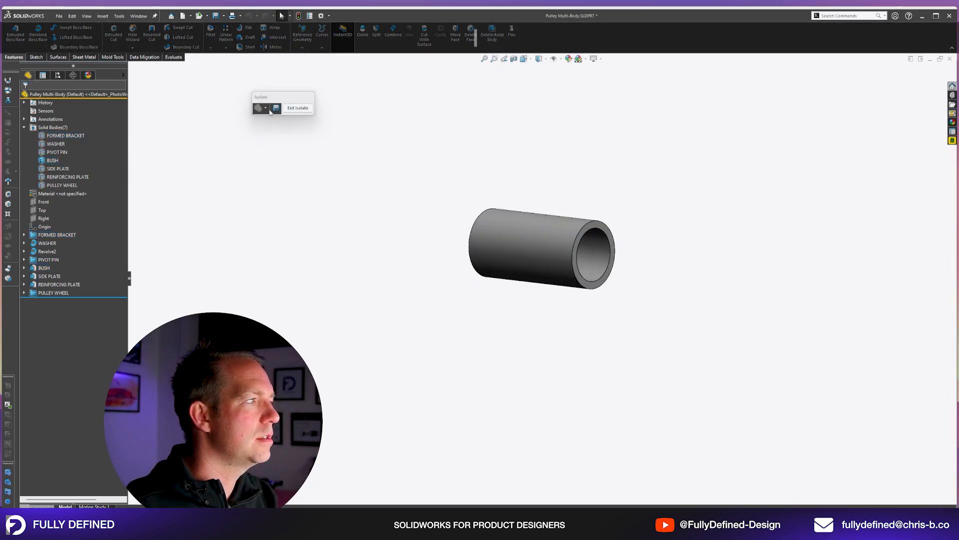
left_click(306, 108)
key("f")
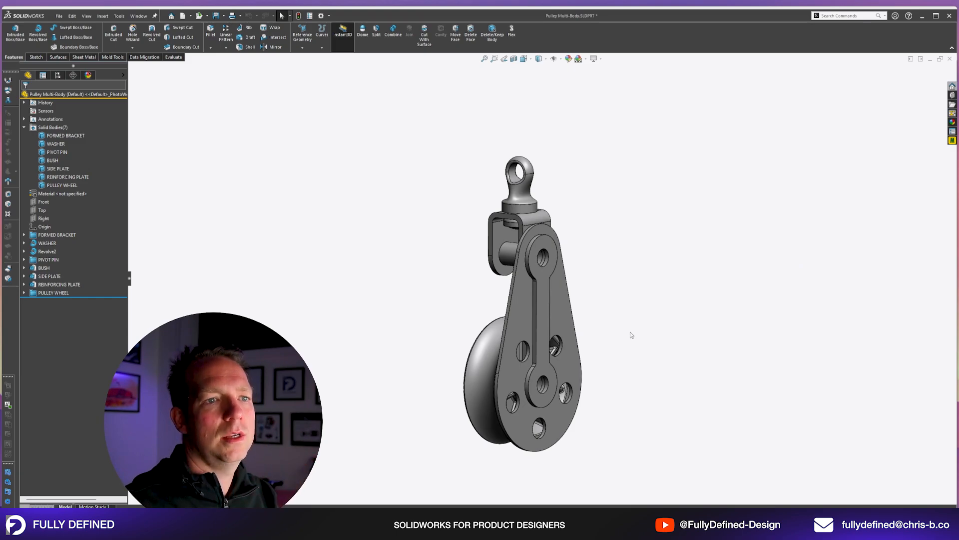
Mirror the REINFORCING PLATE and SIDE PLATE bodies about the Right plane, without merging solids.
middle_click_drag(505, 341, 563, 350)
scroll(634, 357, "down", 1)
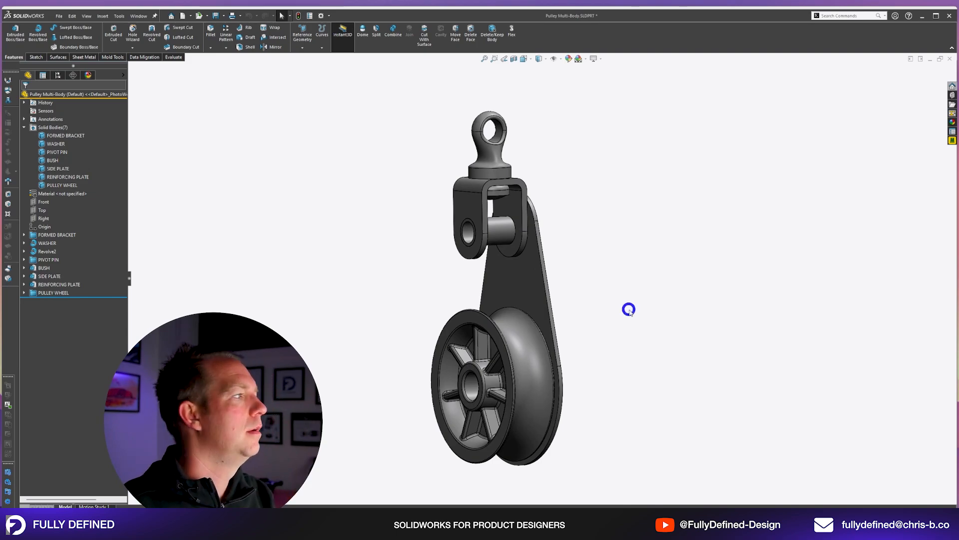
left_click(43, 219)
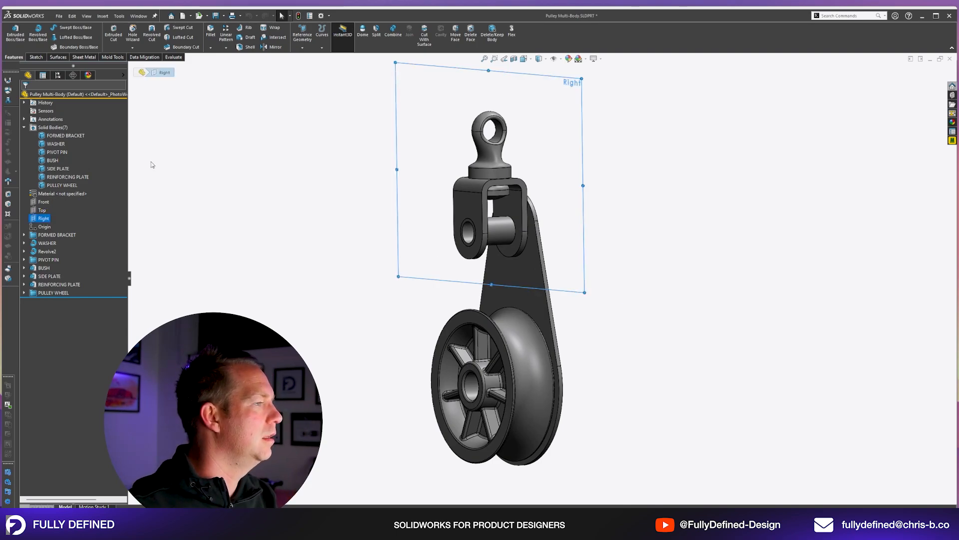
left_click(272, 47)
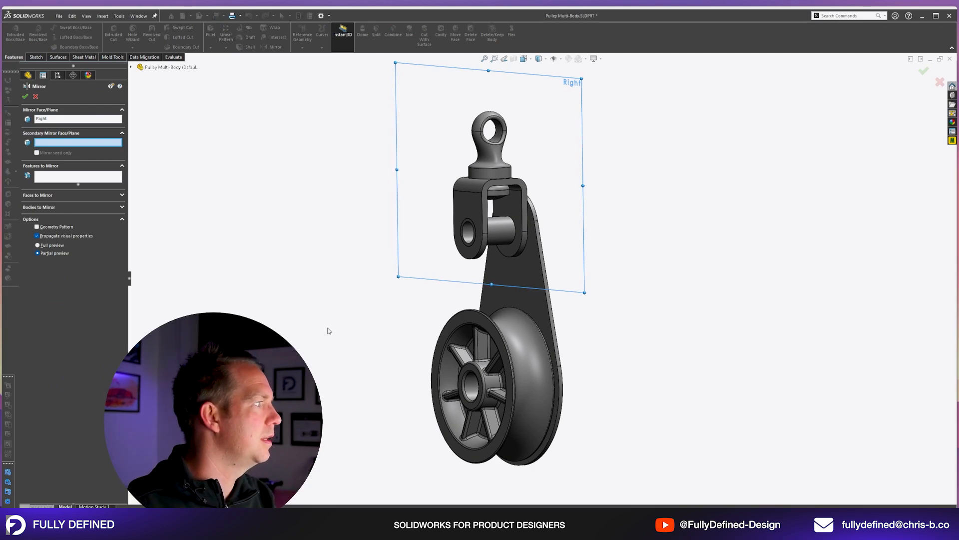
left_click(40, 207)
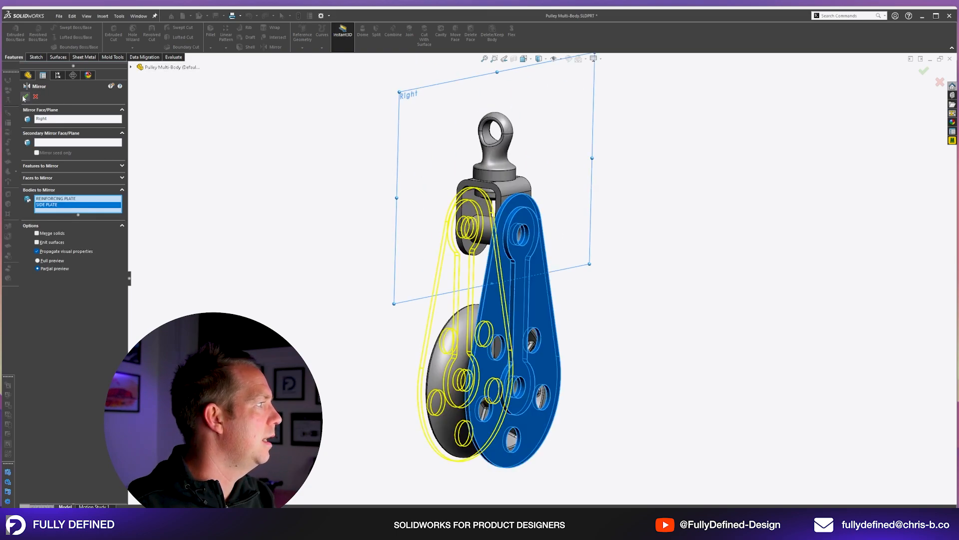
left_click(25, 97)
middle_click_drag(523, 314, 472, 310)
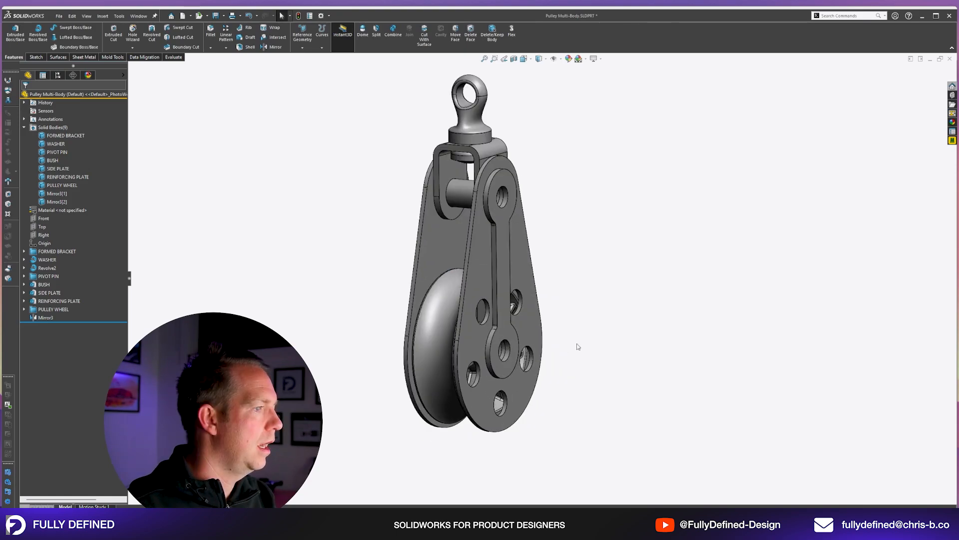
Show a section view of the pulley cut along the Right plane.
scroll(578, 347, "down", 1)
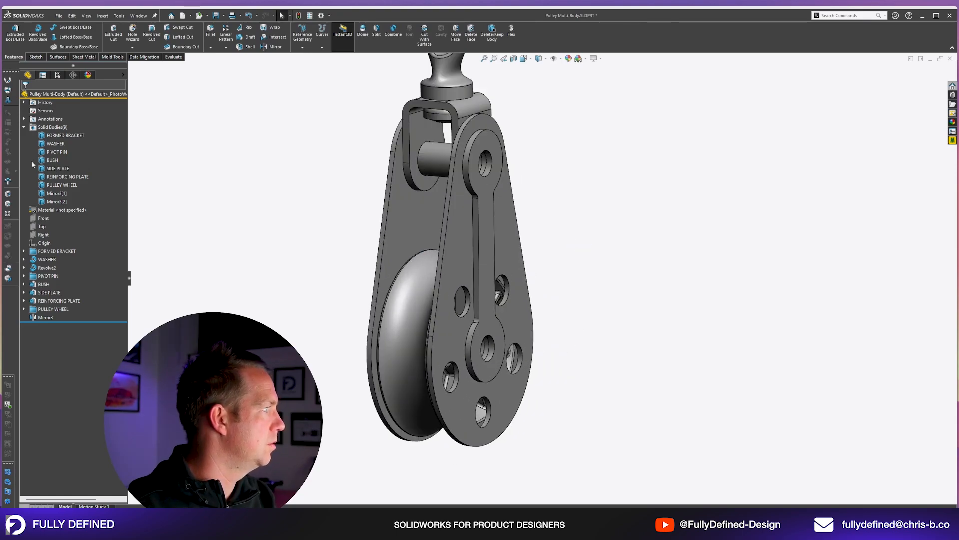
left_click(44, 235)
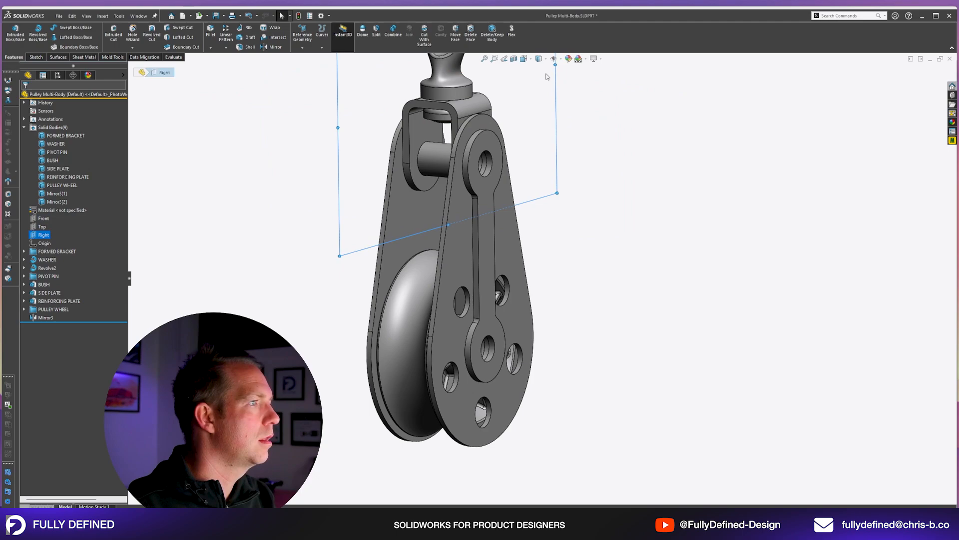
left_click(514, 59)
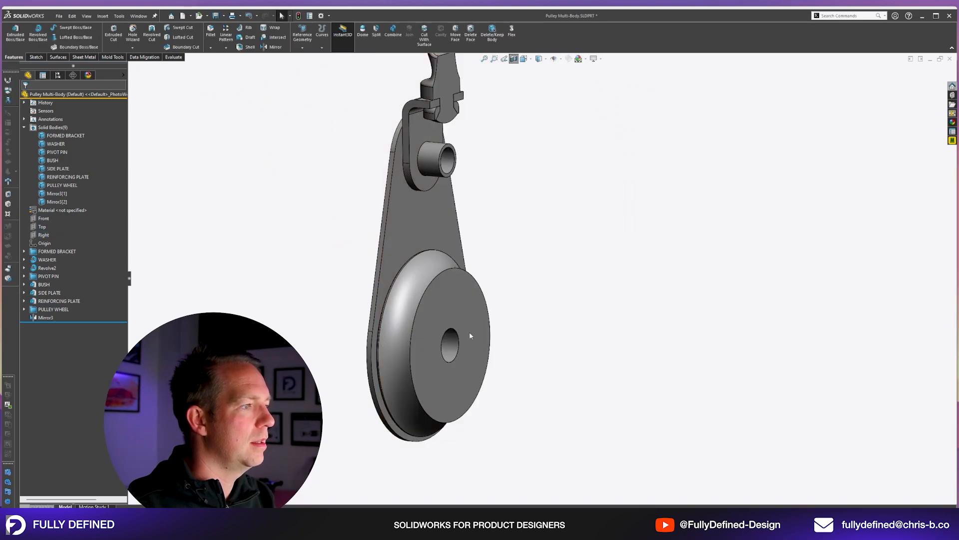
Create one copy of the BUSH body in place with Move/Copy Body, leaving all translations at 0 mm.
mouse_move(570, 265)
middle_mouse_down()
mouse_move(568, 229)
mouse_move(557, 265)
middle_mouse_up()
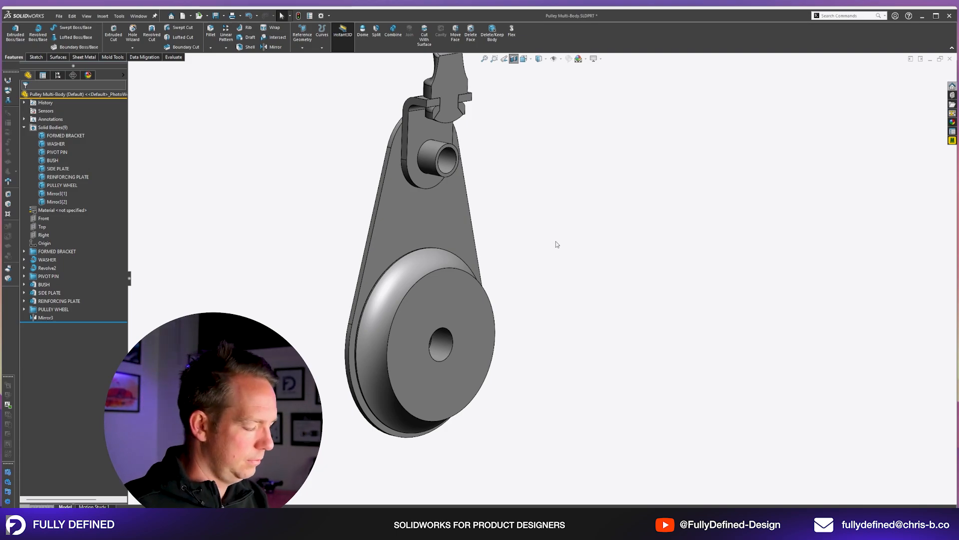
left_click(103, 16)
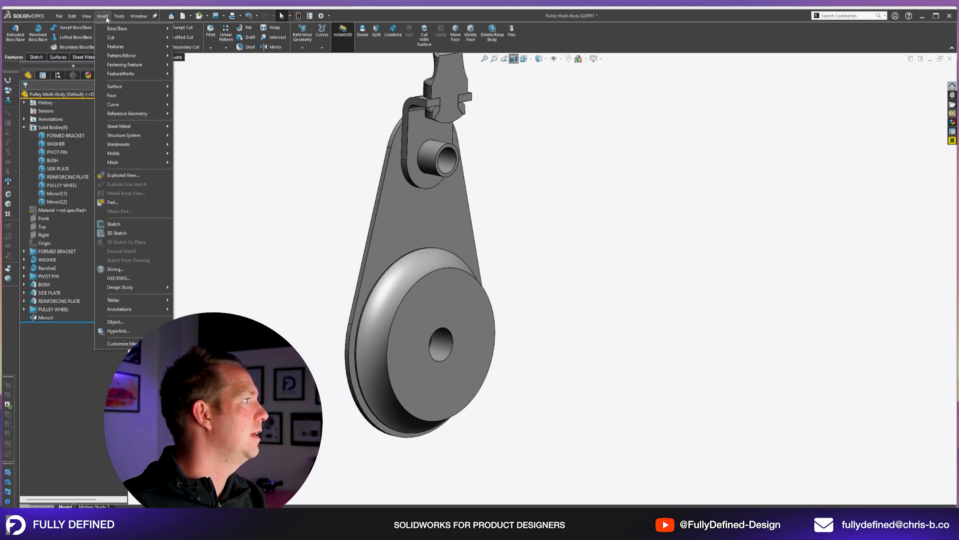
mouse_move(123, 48)
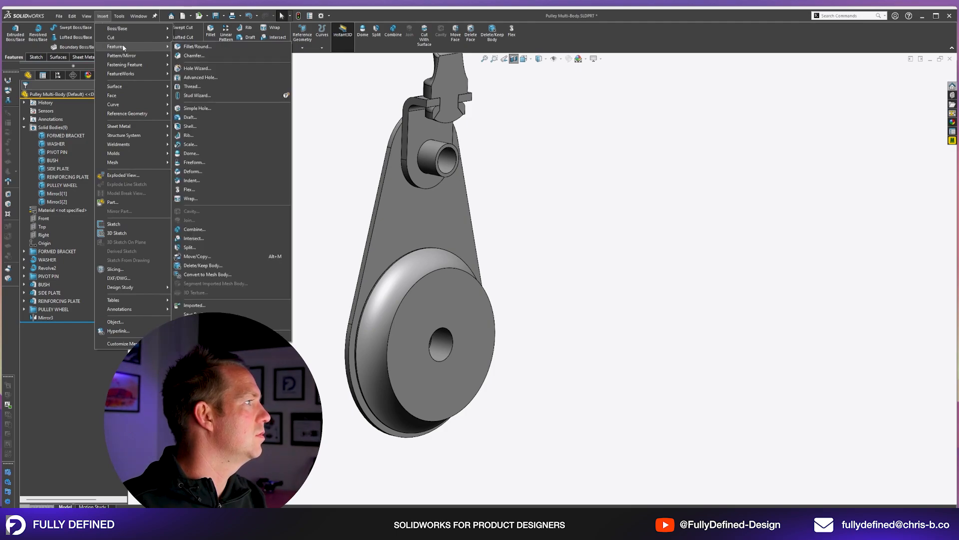
left_click(197, 256)
left_click(413, 227)
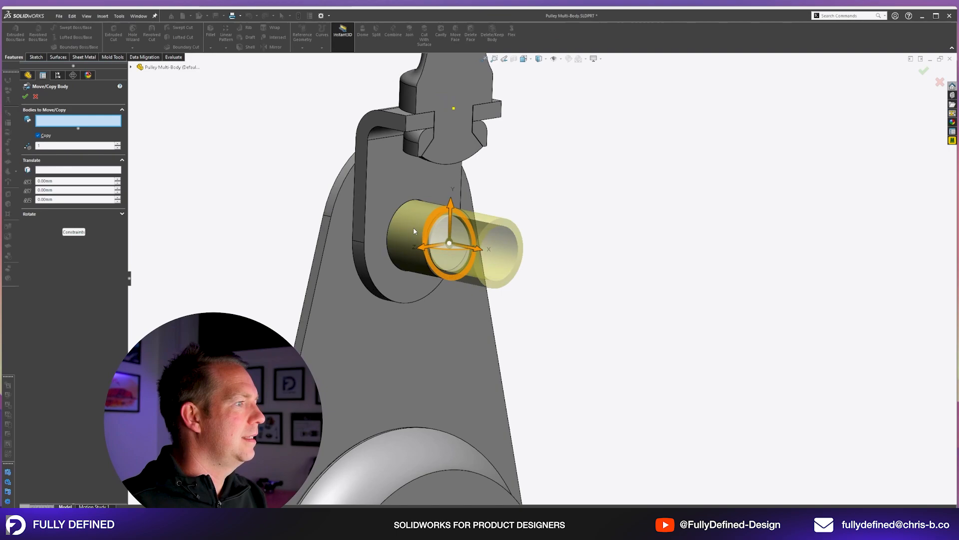
scroll(668, 410, "up", 5)
middle_click_drag(592, 367, 601, 343)
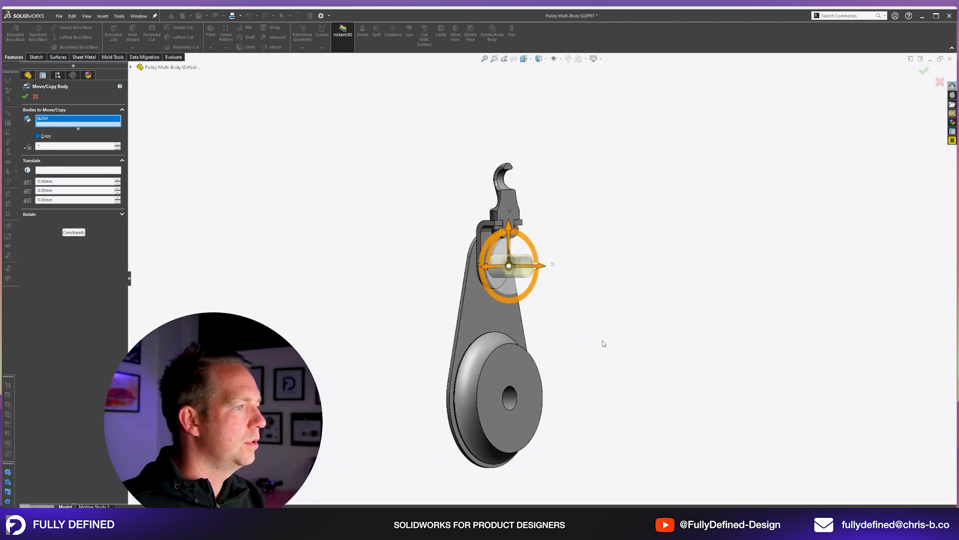
scroll(602, 345, "down", 3)
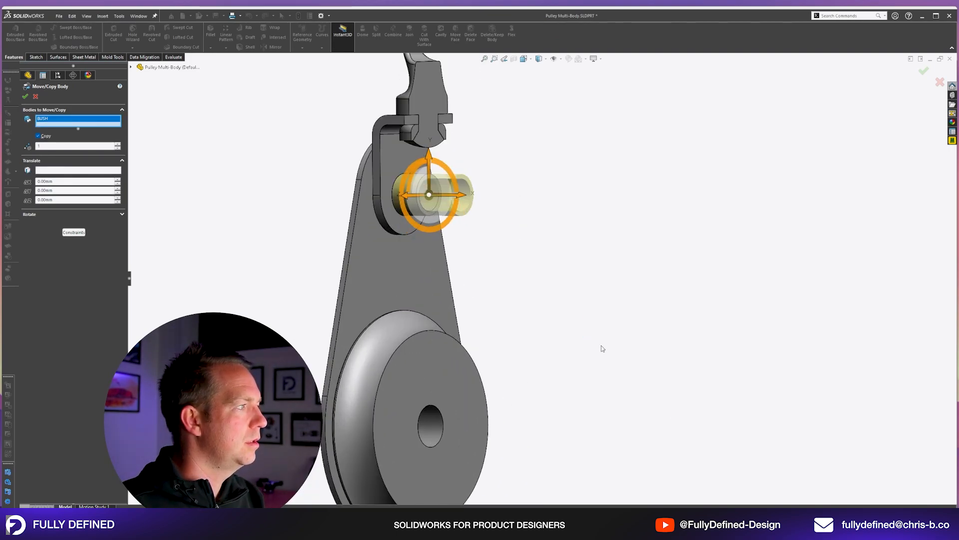
left_click(25, 96)
Set up a constraint-based Move/Copy Body for the copied bush with Copy turned off, and hide the original BUSH body.
left_click(65, 210)
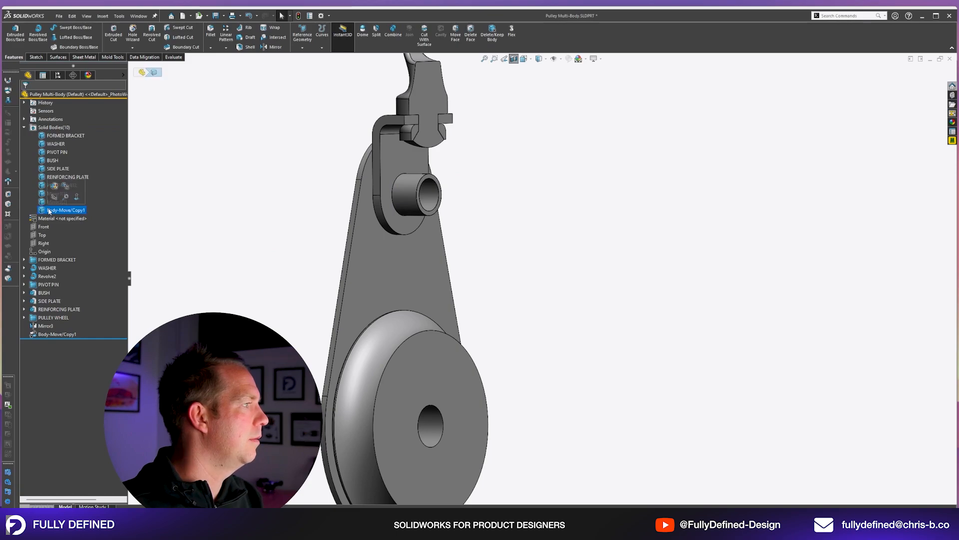
key("alt")
key("alt+m")
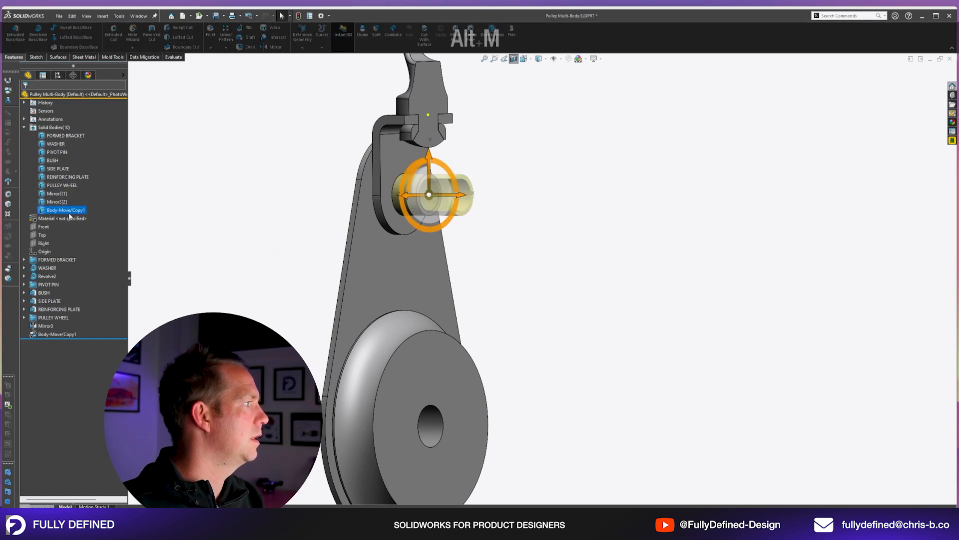
left_click(38, 135)
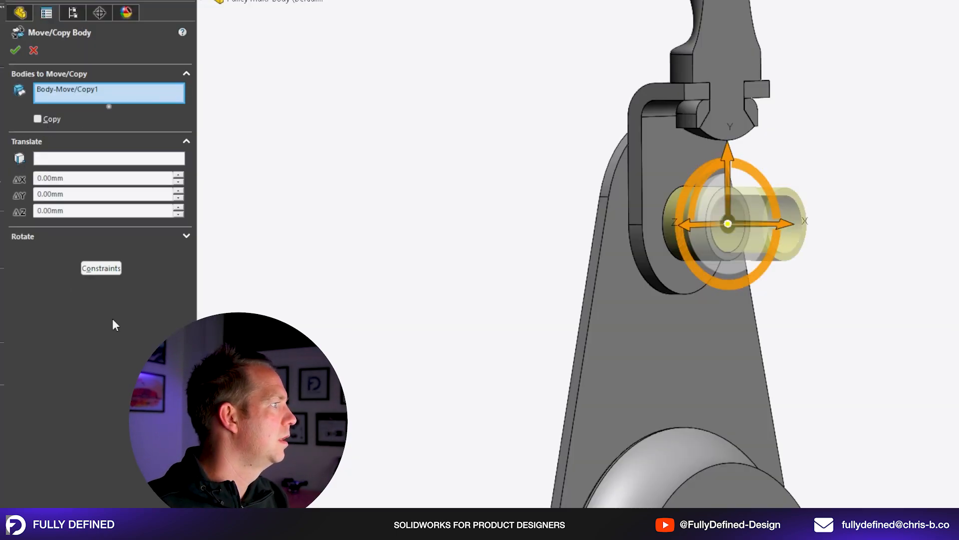
left_click(102, 268)
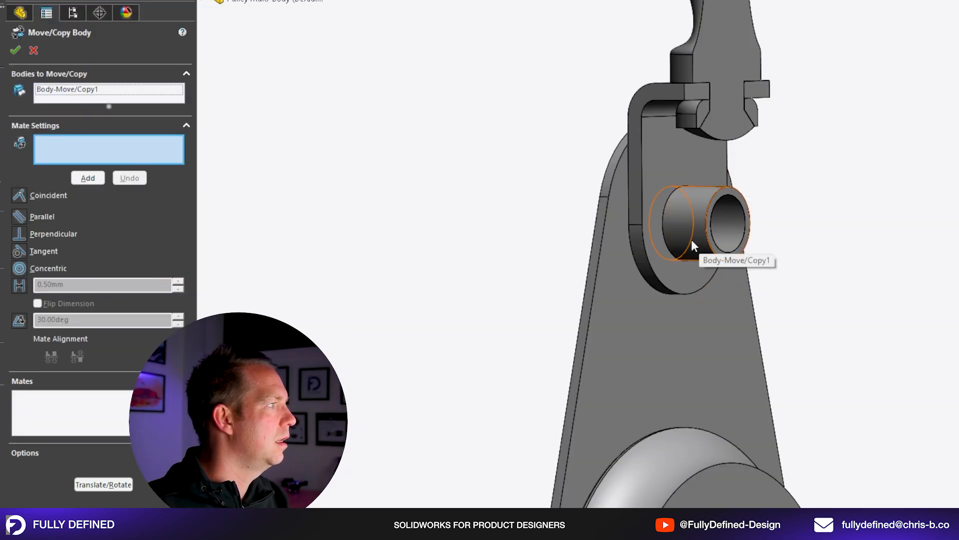
left_click(222, 3)
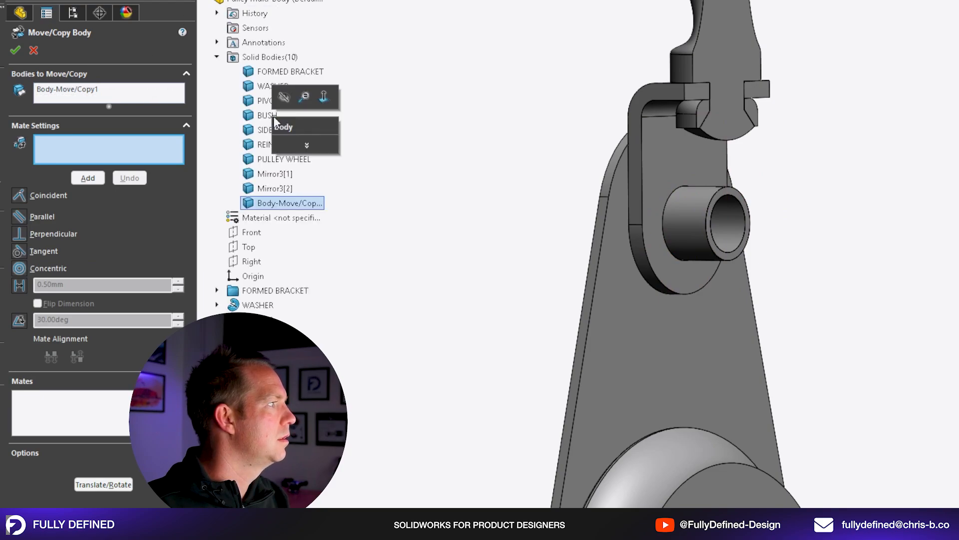
left_click(418, 51)
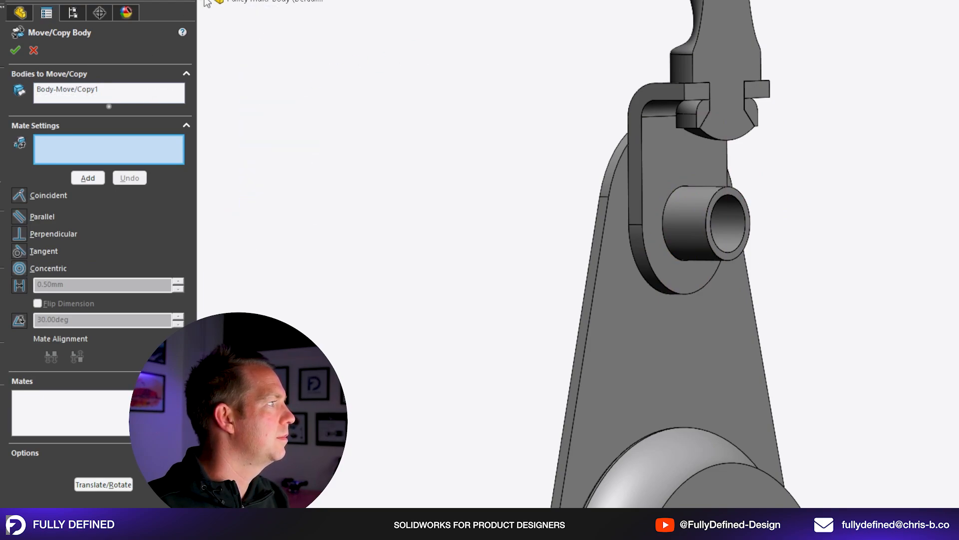
Mate the copied bush's inner face to the pulley wheel's bore and complete the body move.
left_click(146, 142)
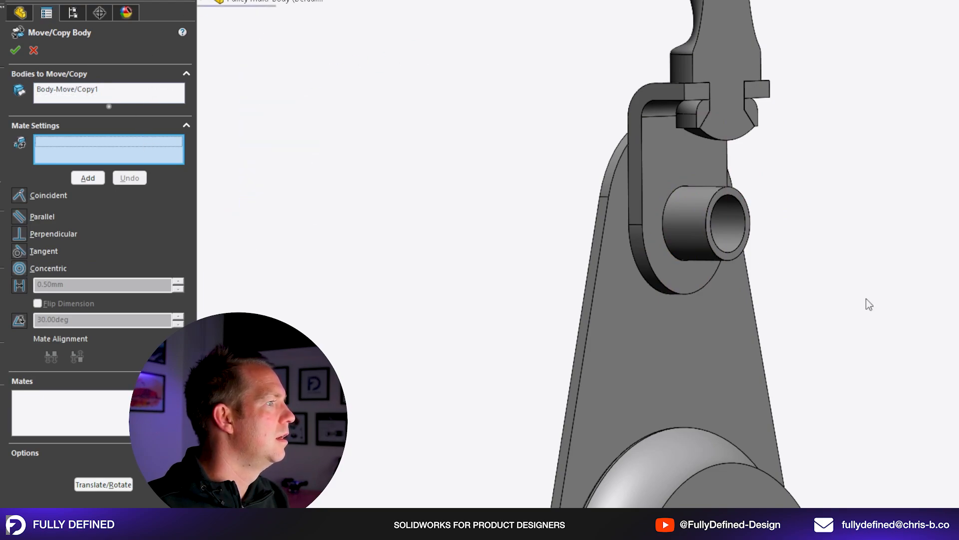
left_click(731, 236)
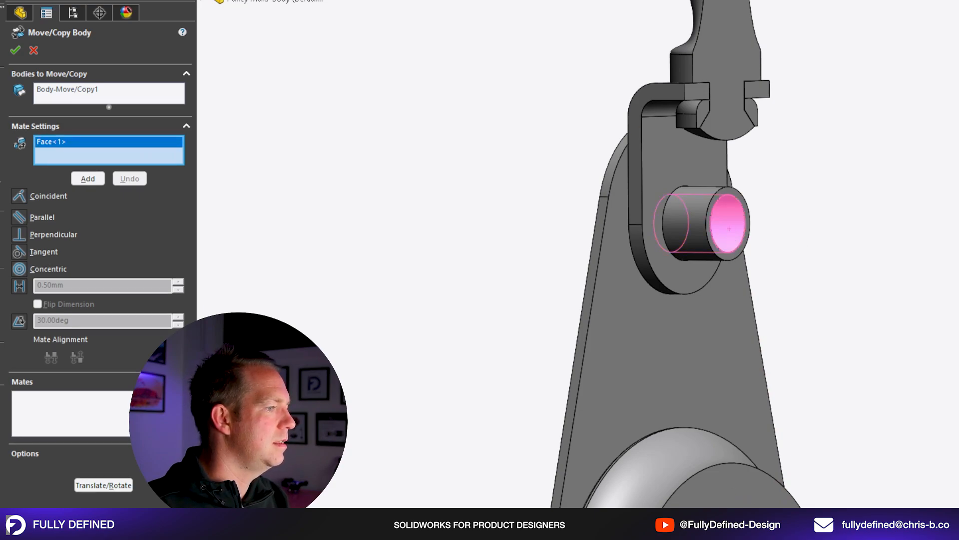
left_click(729, 229)
left_click(88, 179)
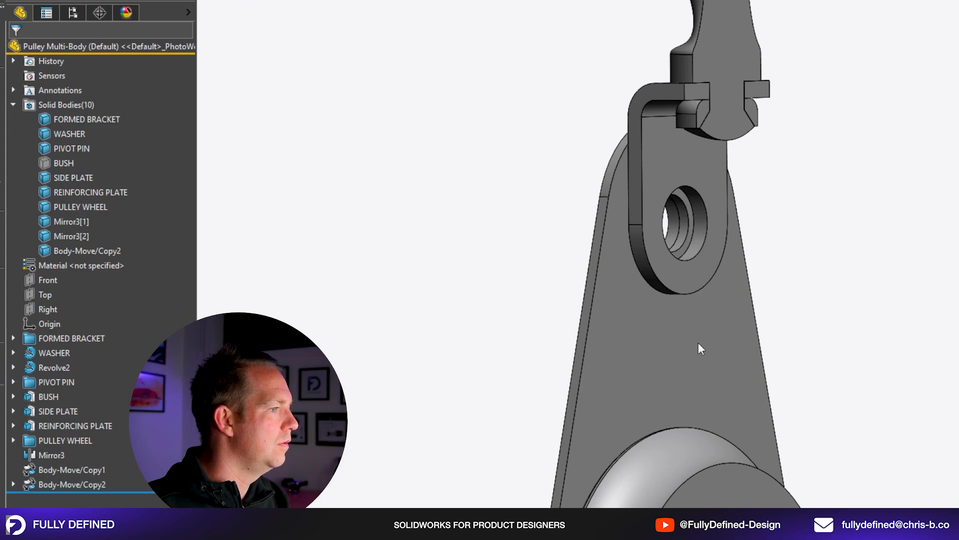
Show the hidden BUSH body again.
middle_click_drag(698, 342, 695, 263)
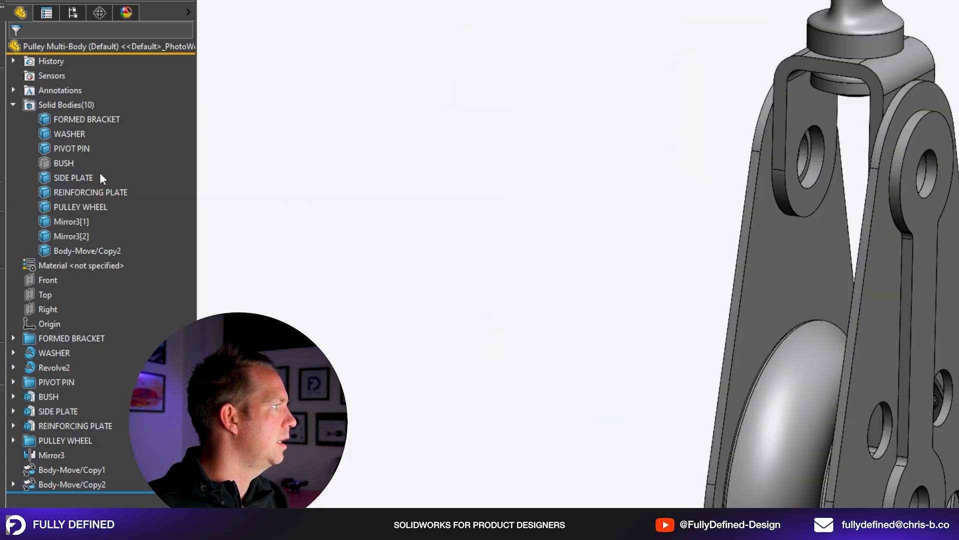
left_click(63, 163)
left_click(73, 150)
left_click(552, 229)
Examine both bushes in a section view of the pulley, and return to the unsectioned model.
left_click(724, 1)
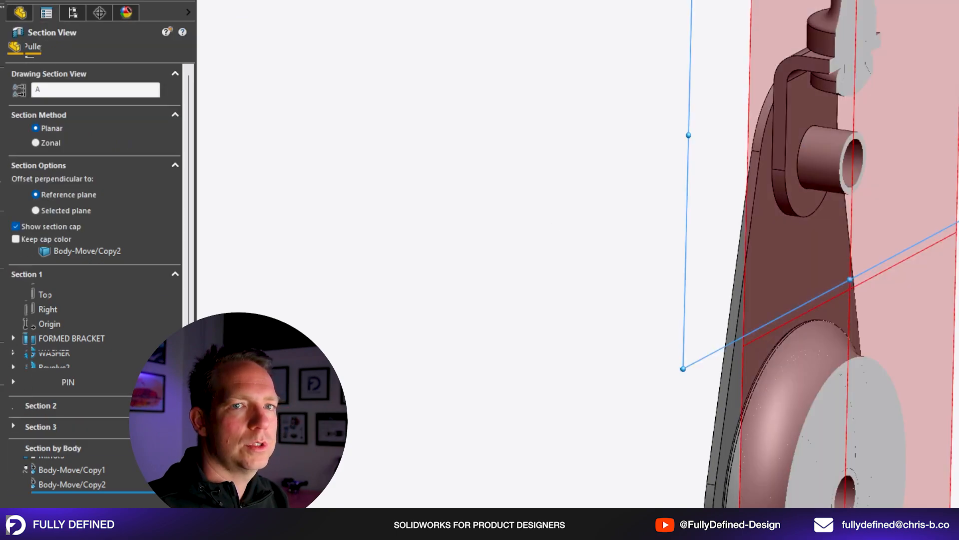
middle_click_drag(864, 267, 730, 270)
left_click(18, 53)
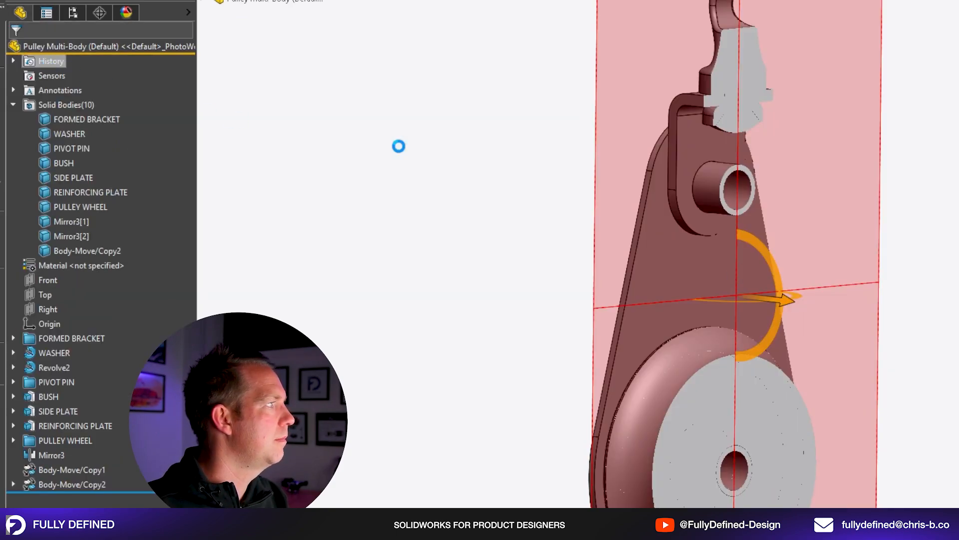
left_click(69, 165)
scroll(638, 133, "down", 2)
left_click(638, 132)
scroll(763, 506, "up", 3)
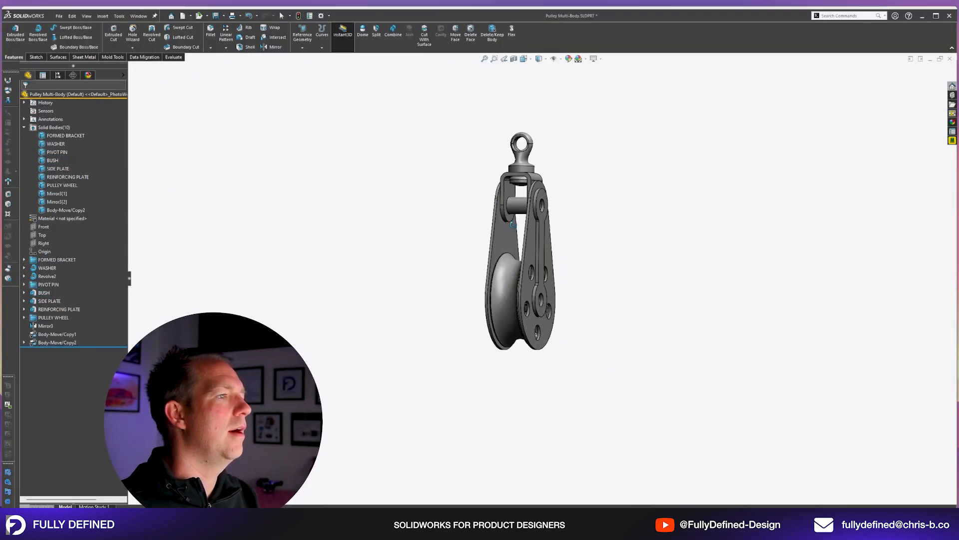
Save the multi-body pulley part.
middle_click_drag(513, 224, 474, 225)
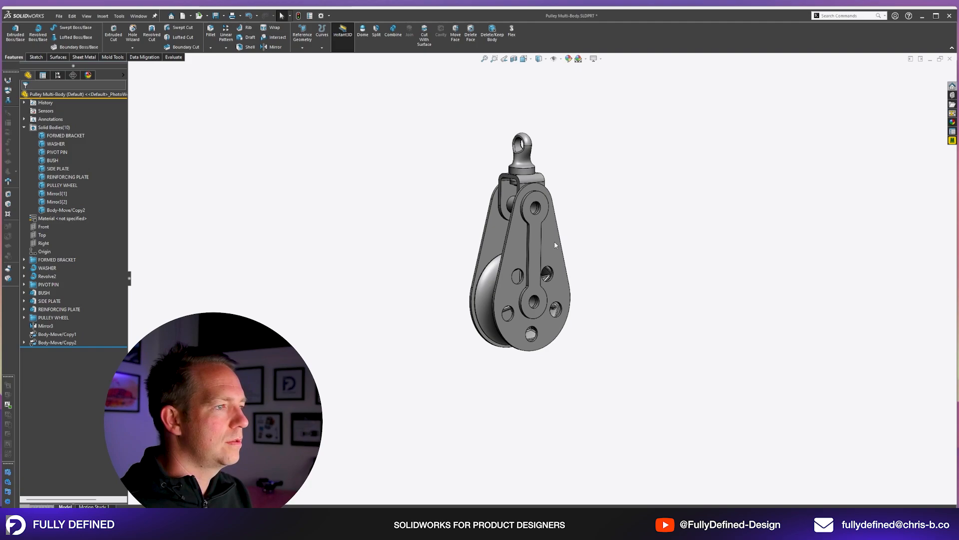
scroll(554, 245, "down", 3)
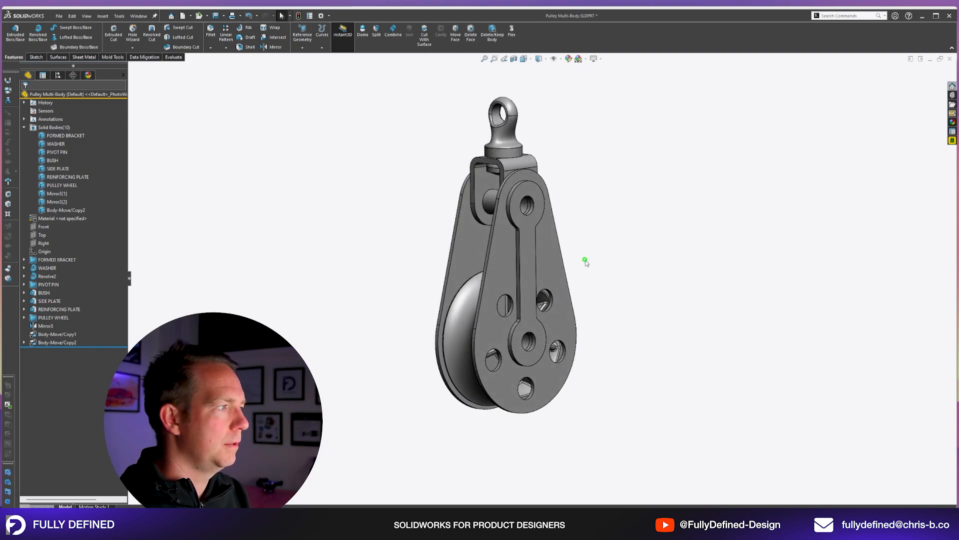
key("ctrl+s")
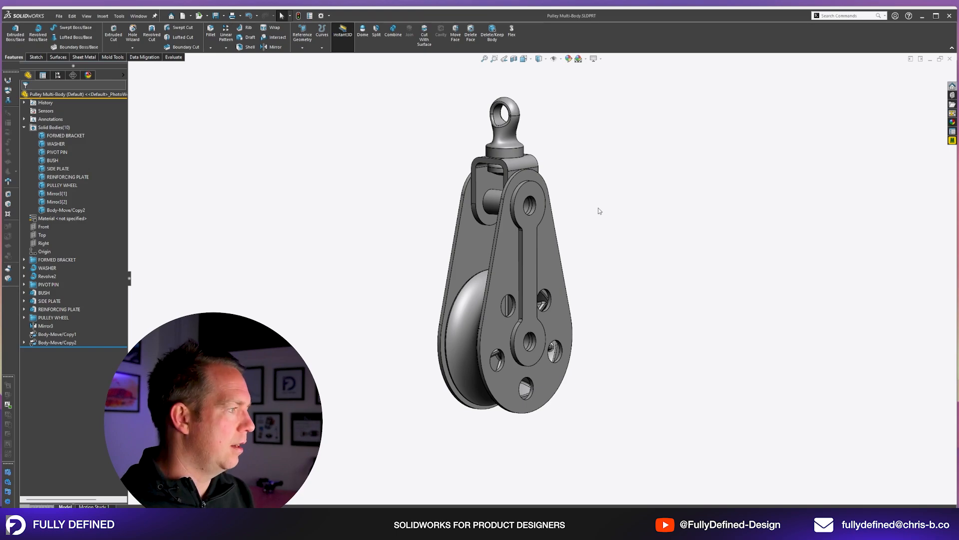
Suppress the Mirror3 feature that produces the opposite side and reinforcing plates.
left_click(67, 326)
left_click(345, 339)
middle_click_drag(487, 299, 526, 287)
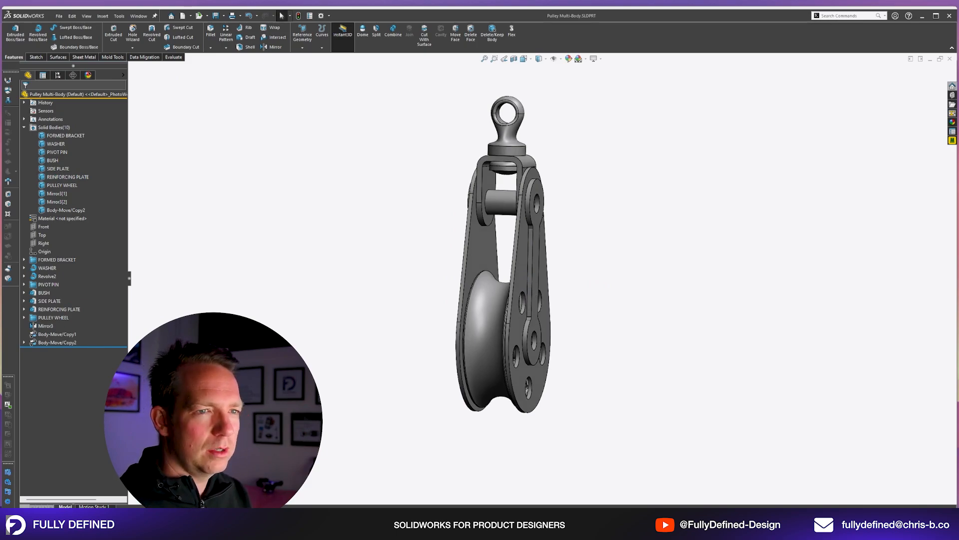
left_click(44, 325)
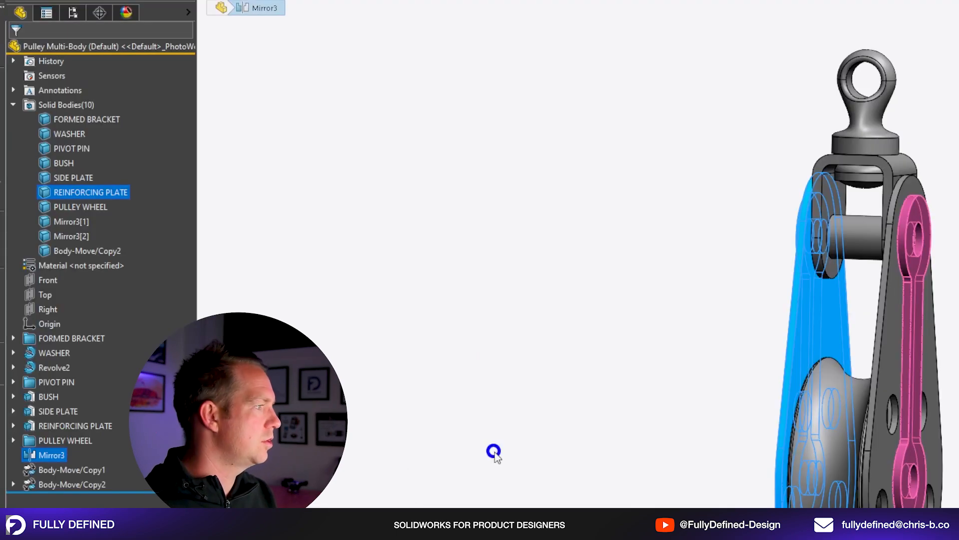
left_click(50, 455)
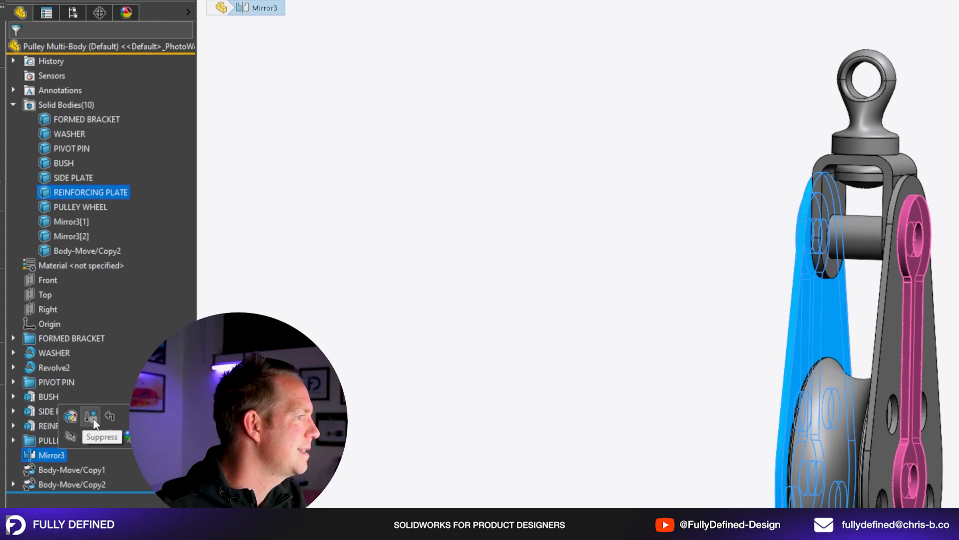
left_click(93, 418)
middle_click_drag(919, 362, 955, 363)
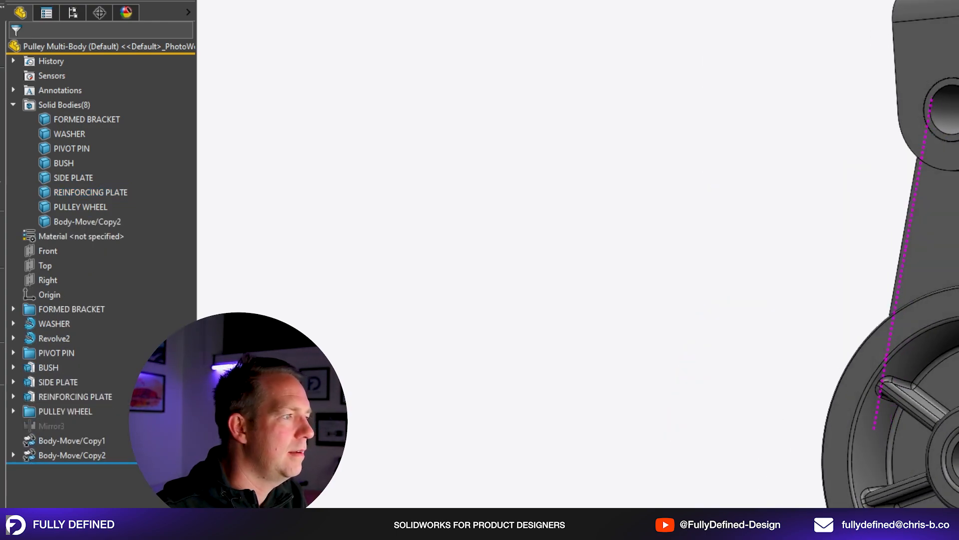
scroll(925, 254, "up", 3)
scroll(925, 255, "down", 2)
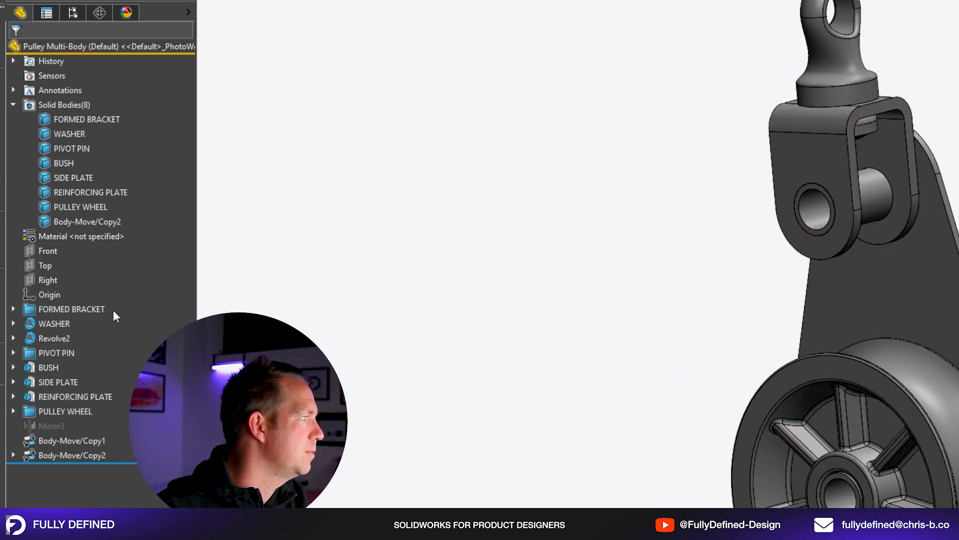
Try suppressing the FORMED BRACKET feature folder, and undo the suppression.
left_click(61, 310)
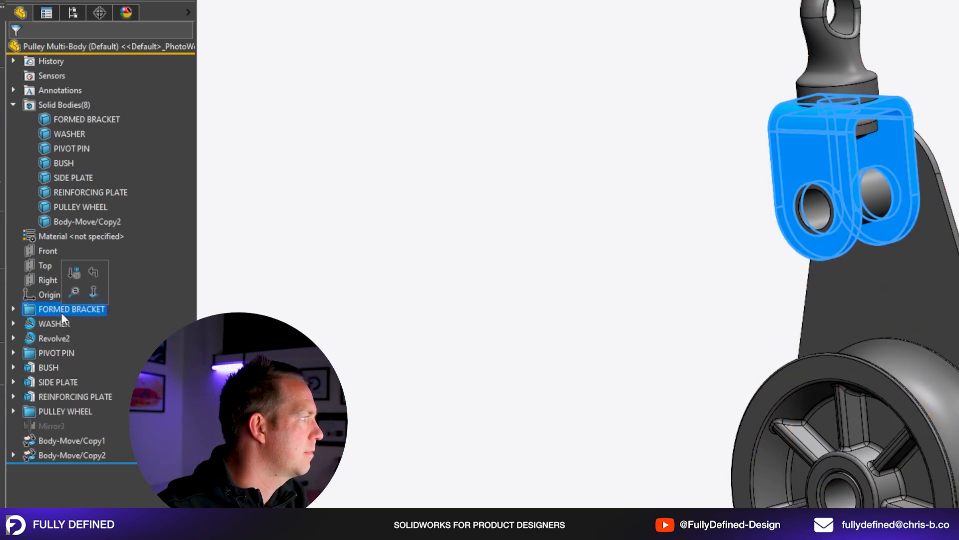
left_click(73, 274)
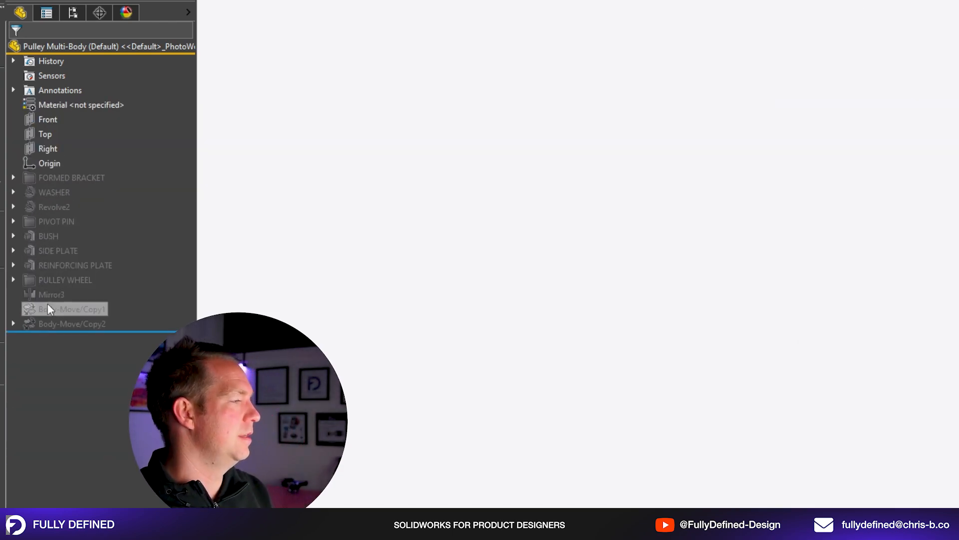
key("ctrl+z")
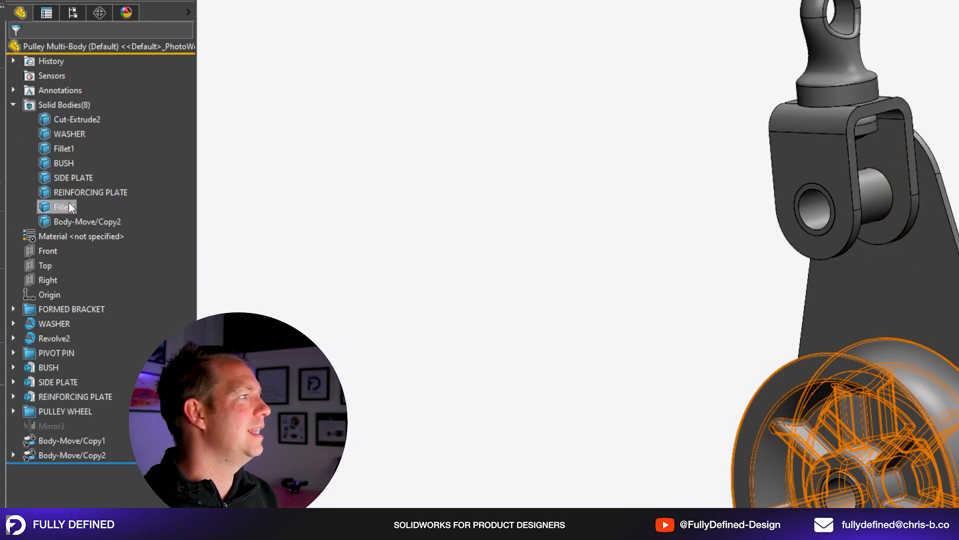
Suppress the Body-Move/Copy1 and Body-Move/Copy2 features.
mouse_move(949, 487)
middle_mouse_down()
mouse_move(958, 469)
mouse_move(957, 485)
middle_mouse_up()
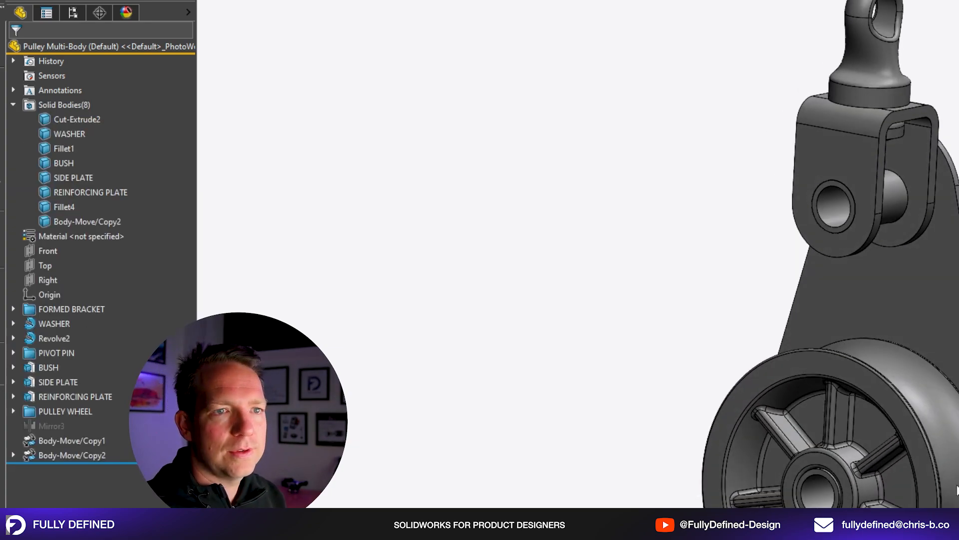
left_click(59, 441)
left_click(79, 456, "ctrl")
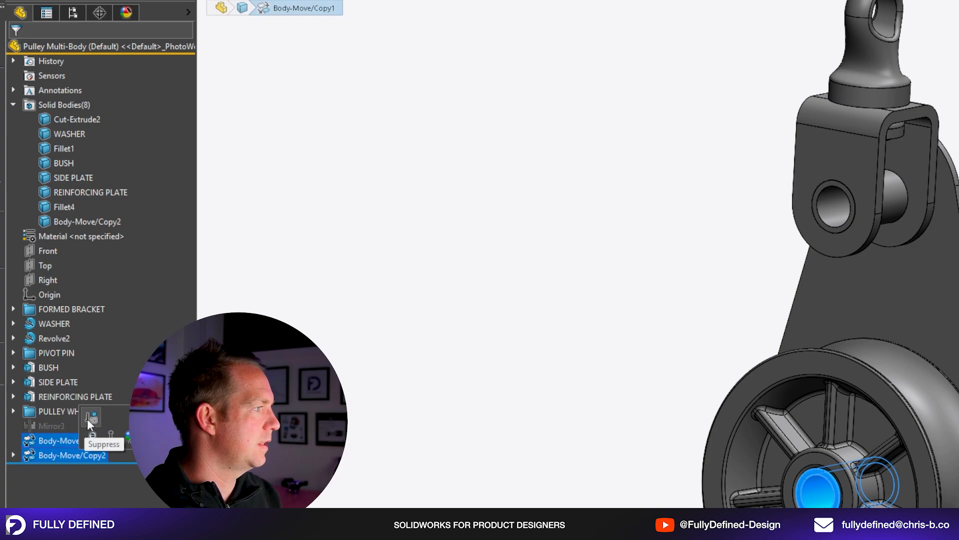
left_click(91, 418)
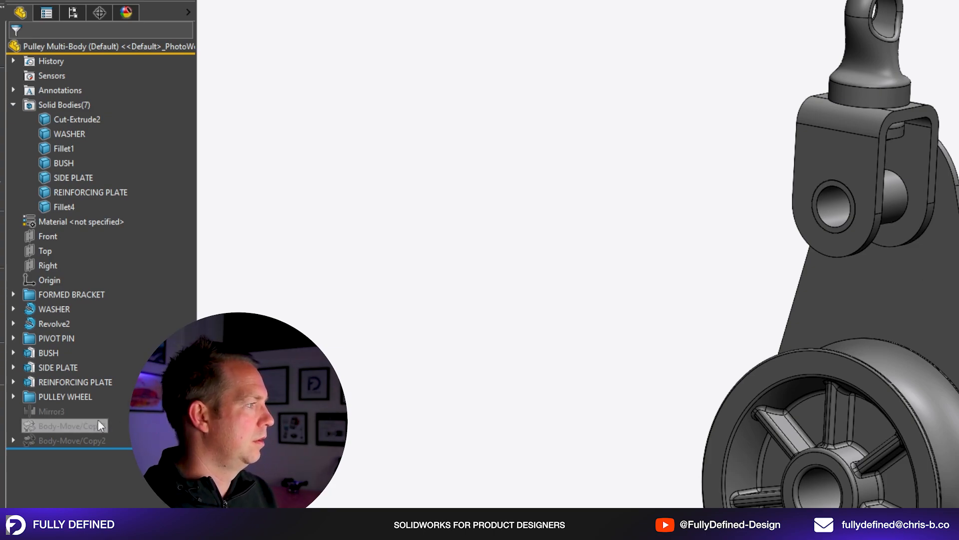
Switch to File Explorer and open the MULTI-BODY 3 folder under Fully Defined, 1 - Pulley, Recorded Pulley Parts.
middle_click_drag(920, 300, 684, 319)
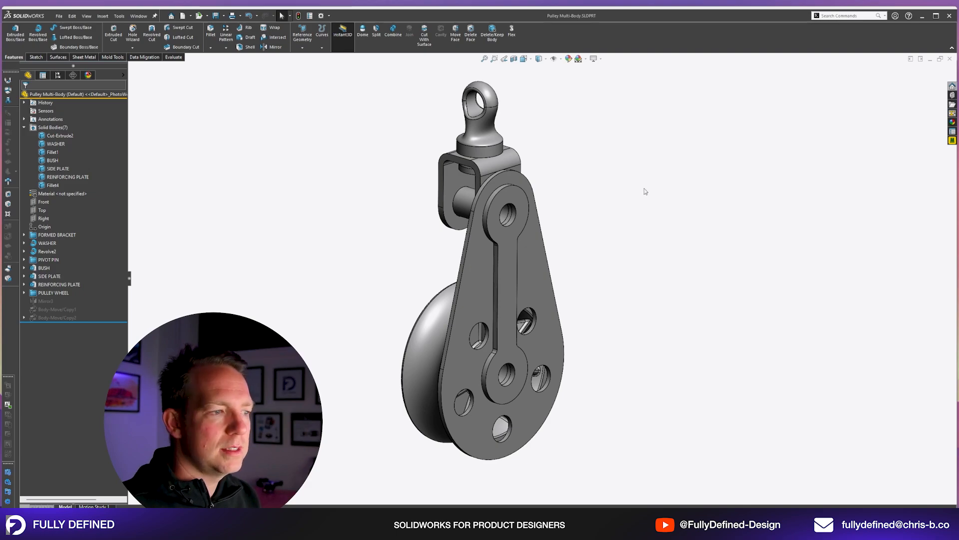
key("super+e")
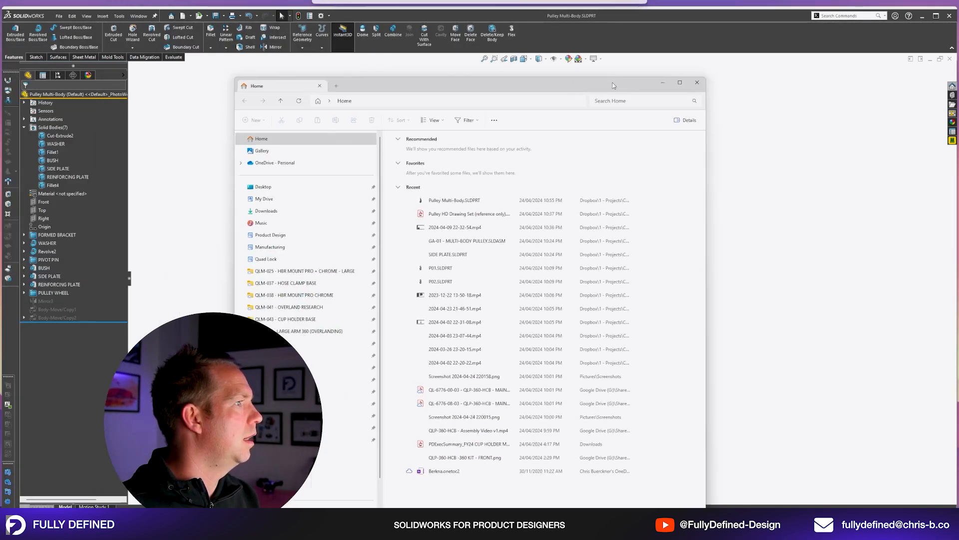
left_click_drag(621, 73, 598, 102)
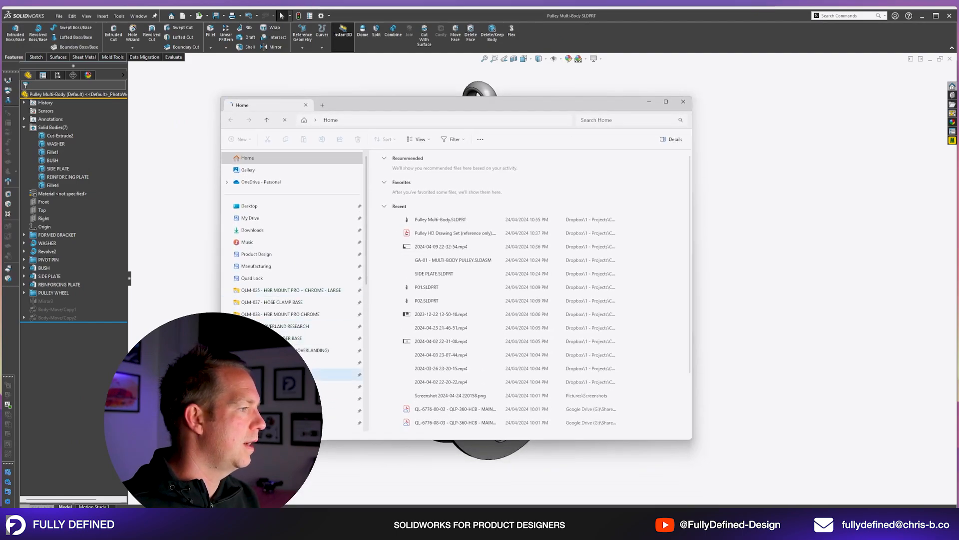
scroll(315, 398, "down", 4)
left_click(313, 299)
left_click(450, 121)
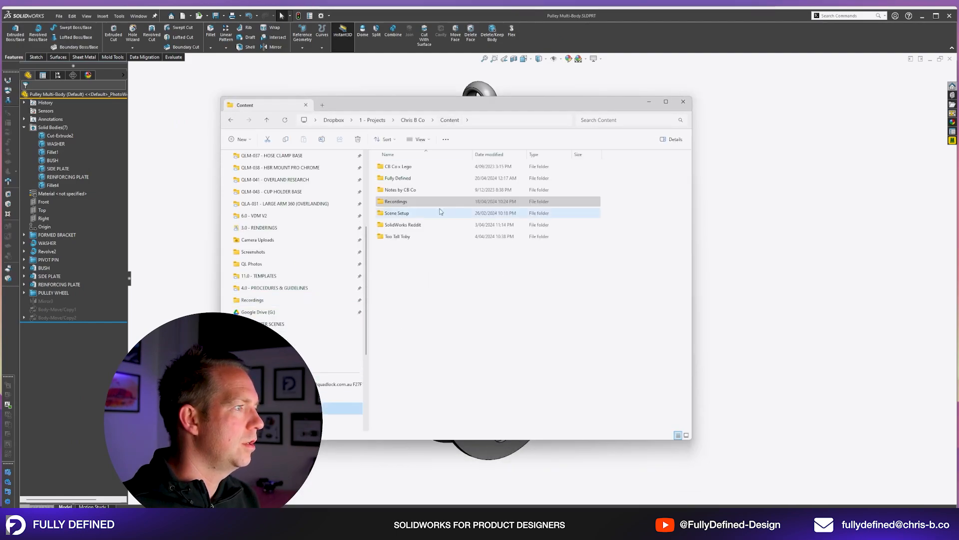
double_click(415, 178)
double_click(411, 169)
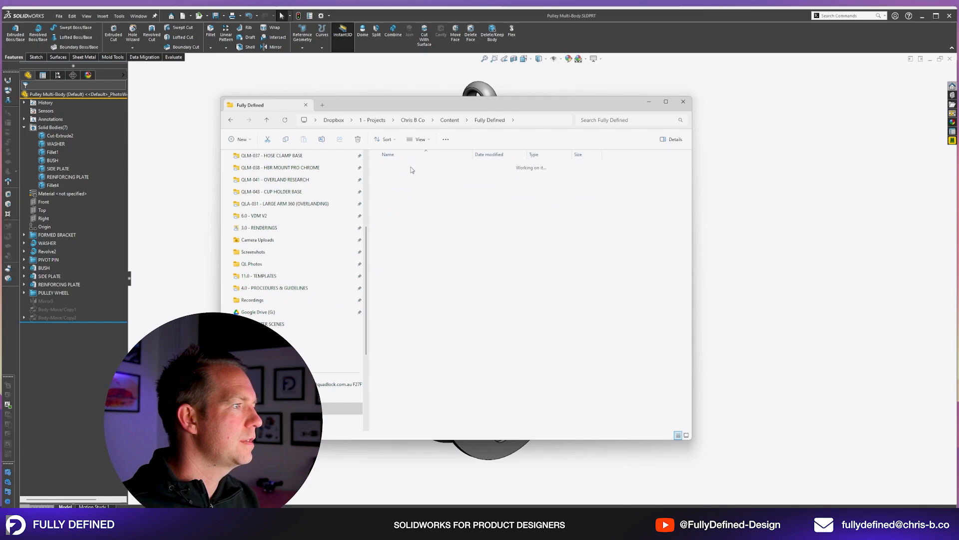
double_click(412, 190)
double_click(414, 190)
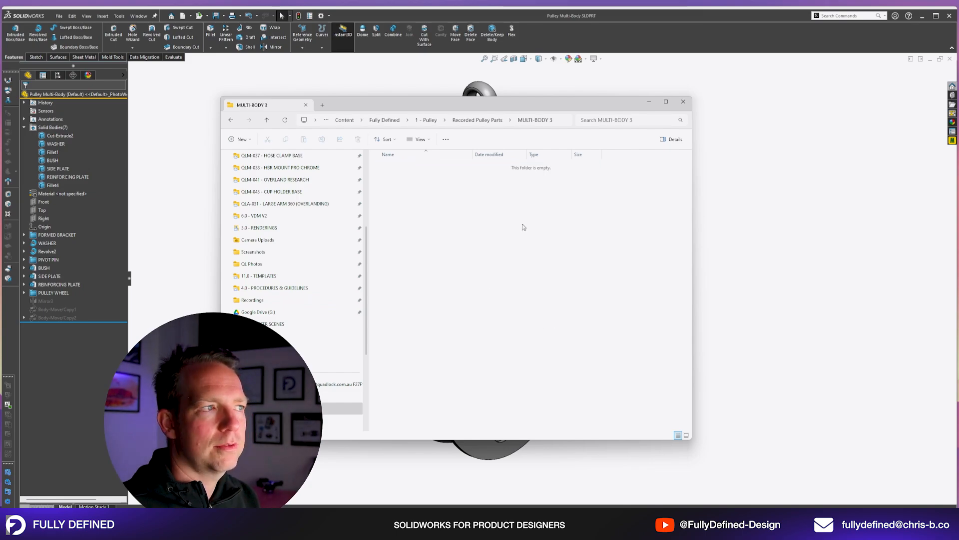
Copy the path of the MULTI-BODY 3 folder and return to SOLIDWORKS.
left_click(569, 121)
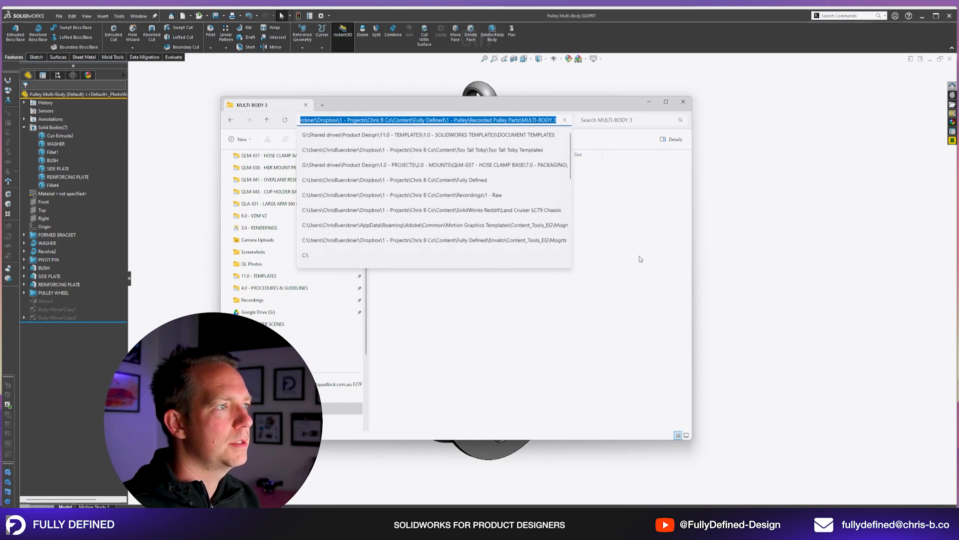
key("ctrl+c")
left_click(639, 282)
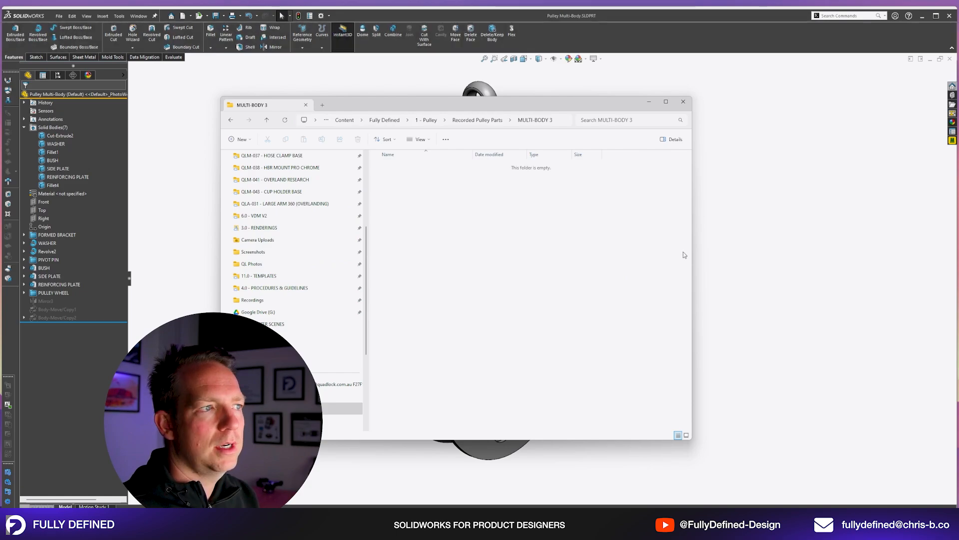
left_click(763, 238)
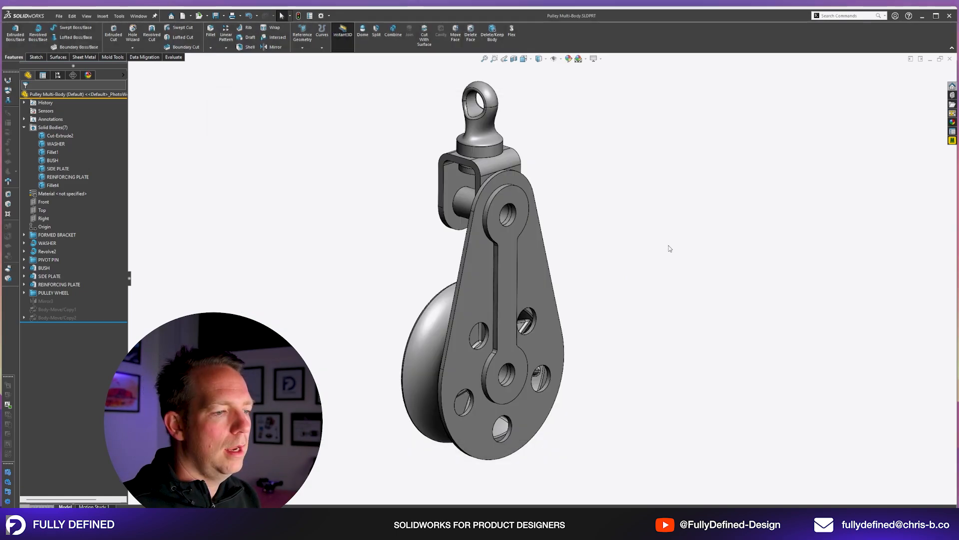
left_click(139, 16)
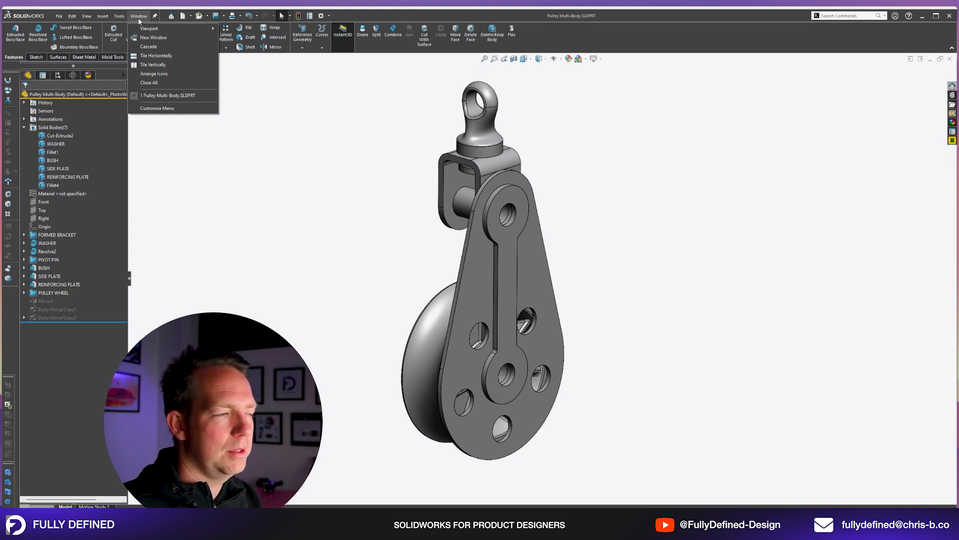
left_click(241, 170)
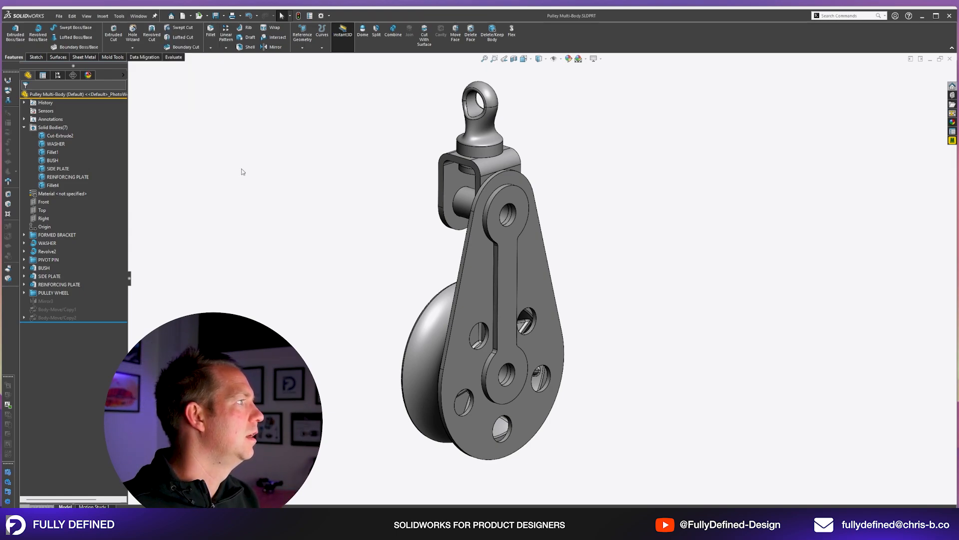
Rename the Cut-Extrude2, Fillet1 and Fillet4 solid bodies as FORMED BRACKET, PIVOT PIN and PULLEY WHEEL, and save the part.
left_click(71, 136)
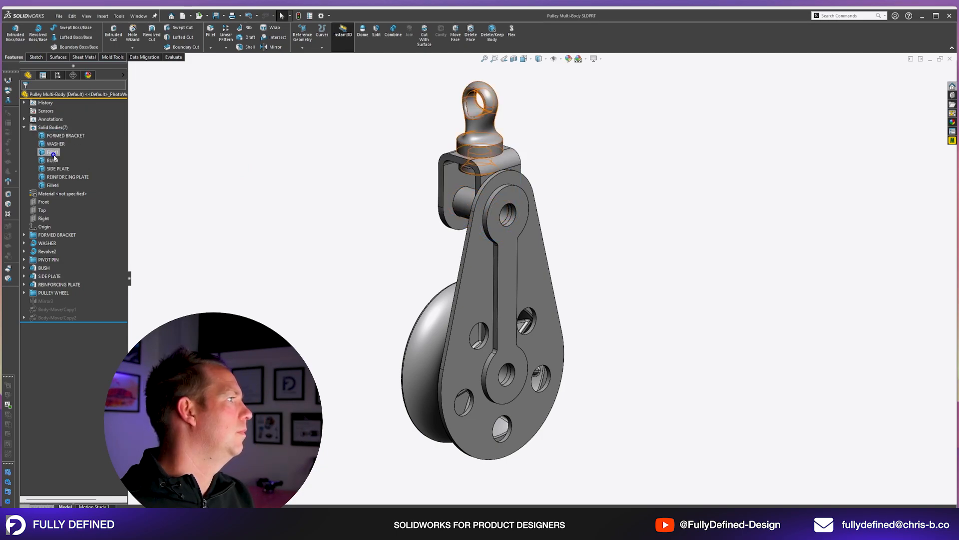
left_click(53, 152)
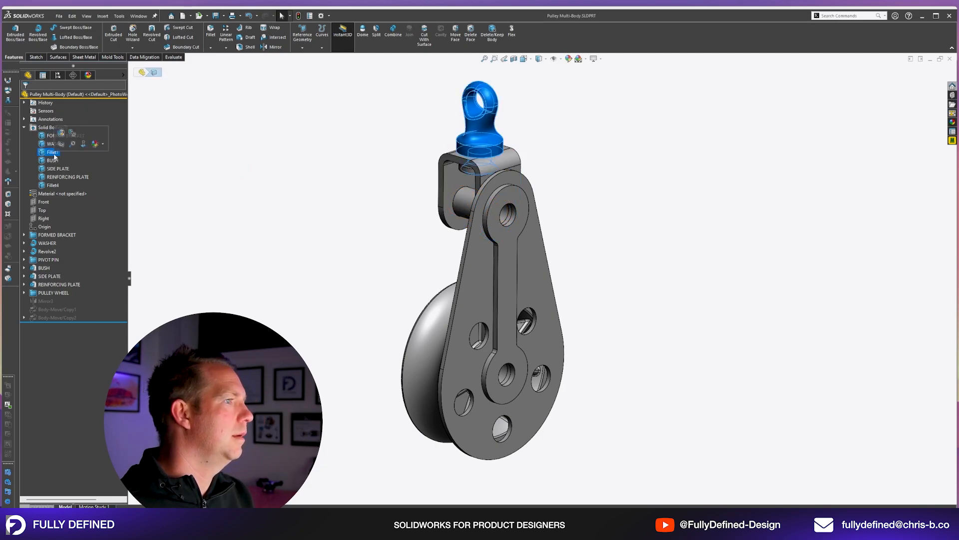
left_click(52, 152)
type("PIVOT PIN")
key("Return")
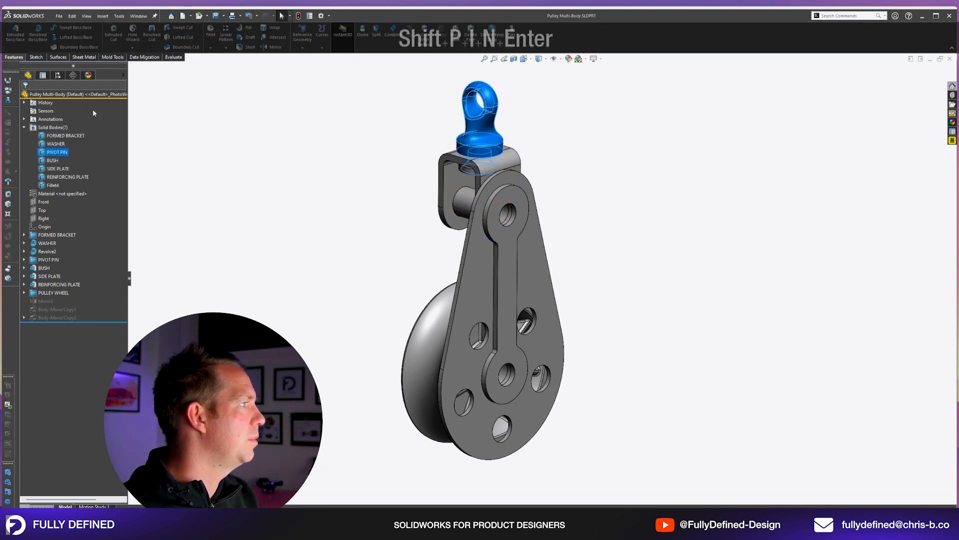
left_click(53, 185)
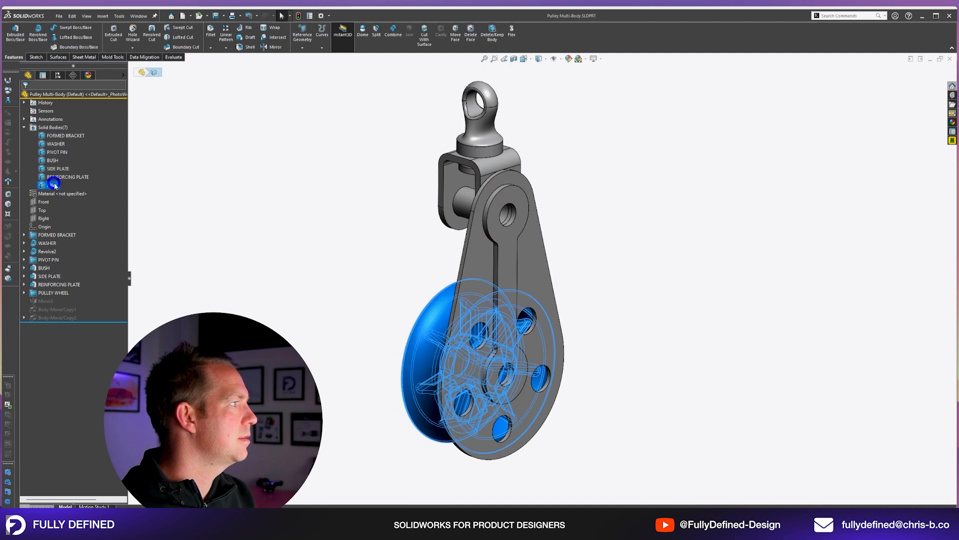
key("ctrl+s")
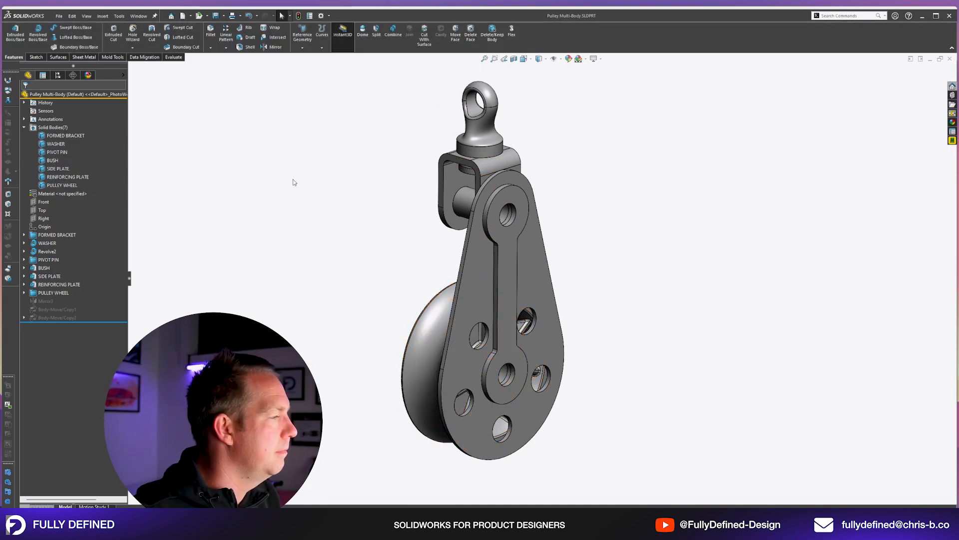
Start Save Bodies, auto-assign file titles to all seven bodies, and list the solid bodies in the tree to compare the names.
left_click(109, 17)
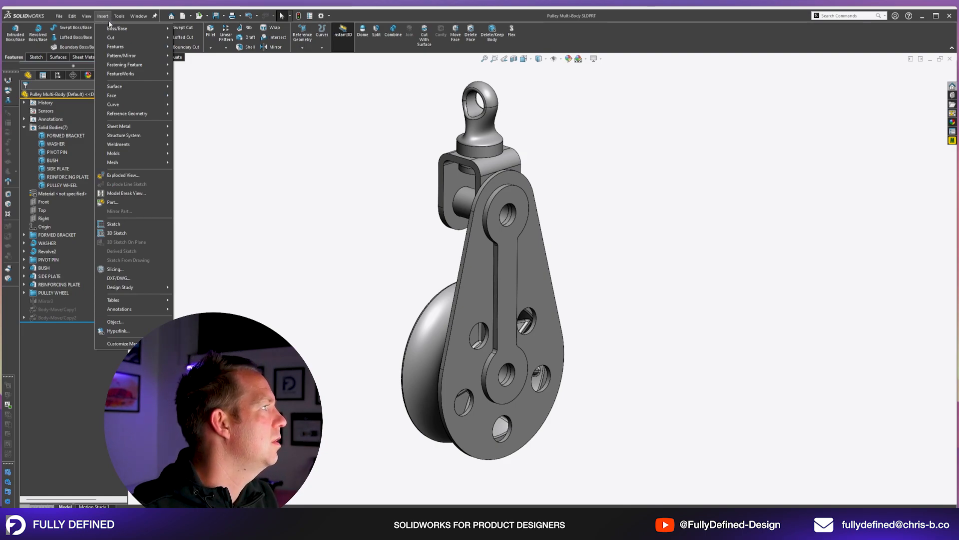
mouse_move(120, 47)
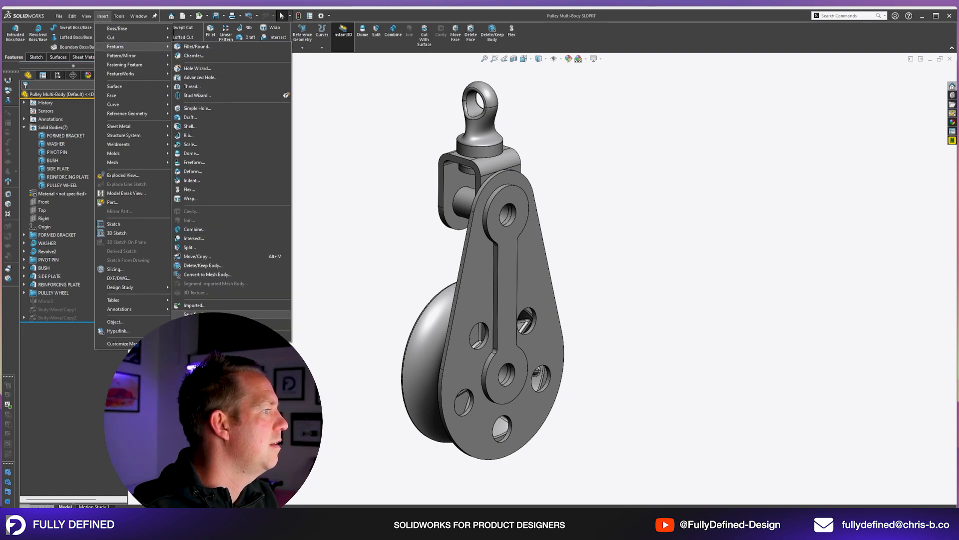
left_click(210, 314)
left_click(72, 225)
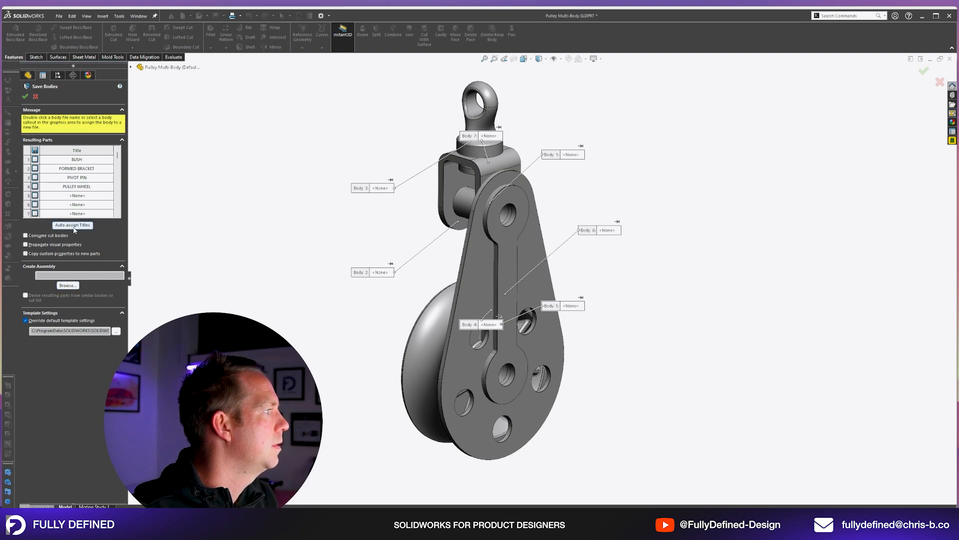
left_click_drag(118, 212, 117, 159)
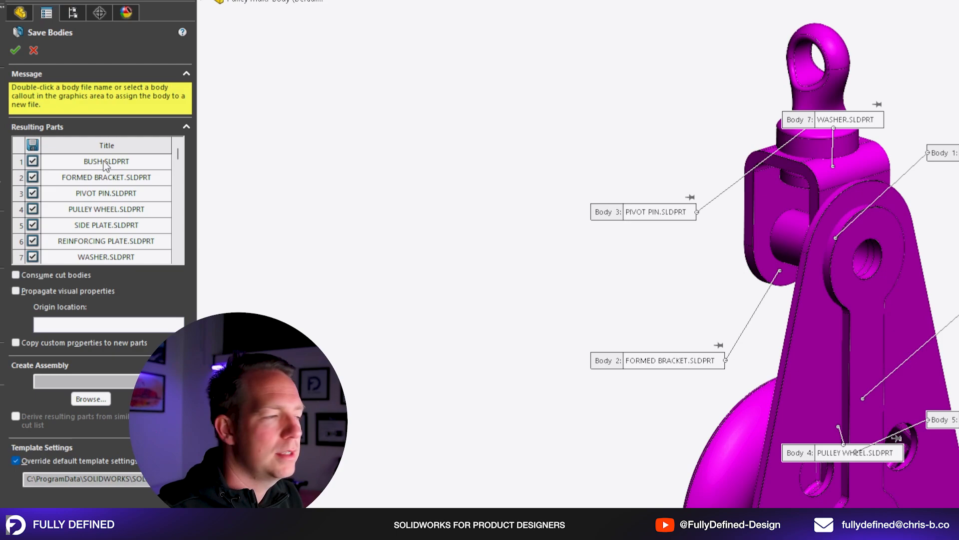
left_click(202, 1)
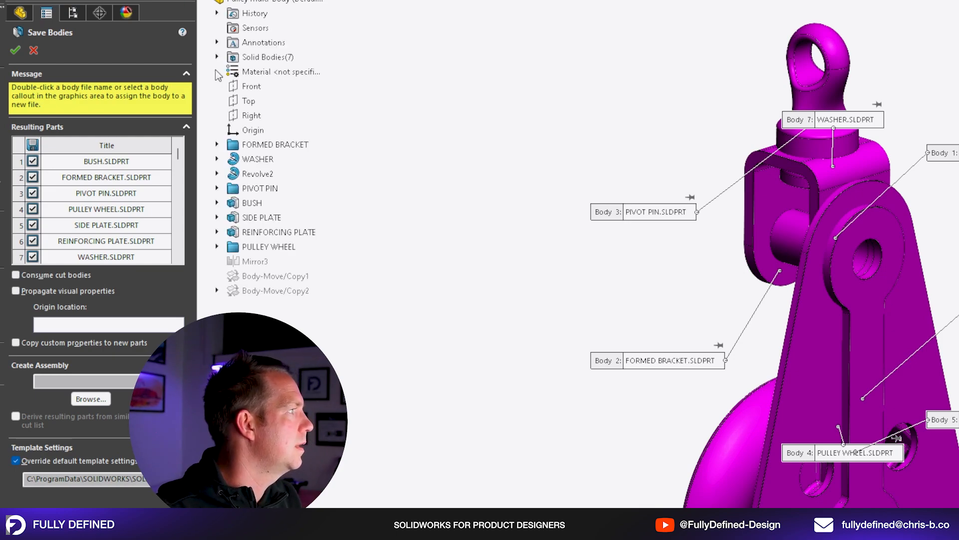
left_click(216, 57)
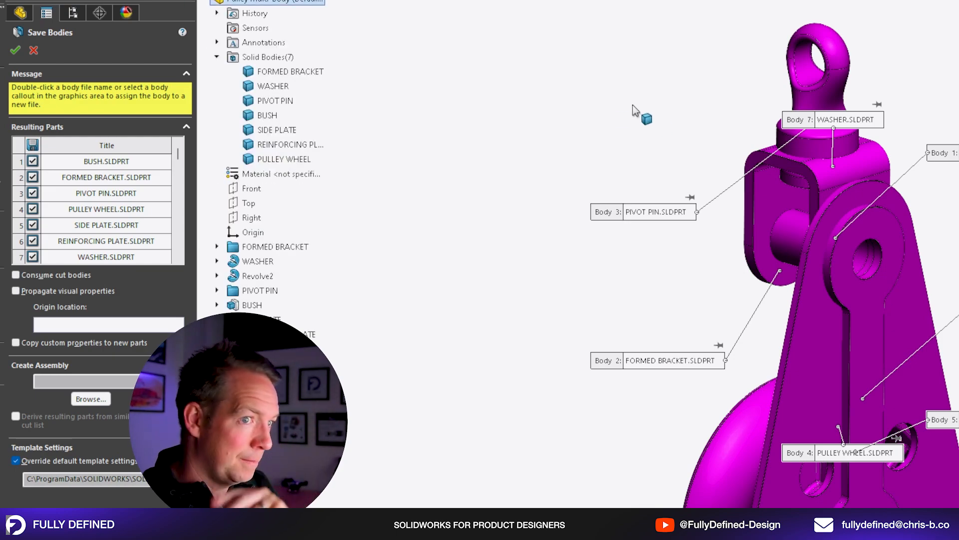
Set the assembly file to create as GA-01 and save the seven bodies as separate parts.
left_click(57, 382)
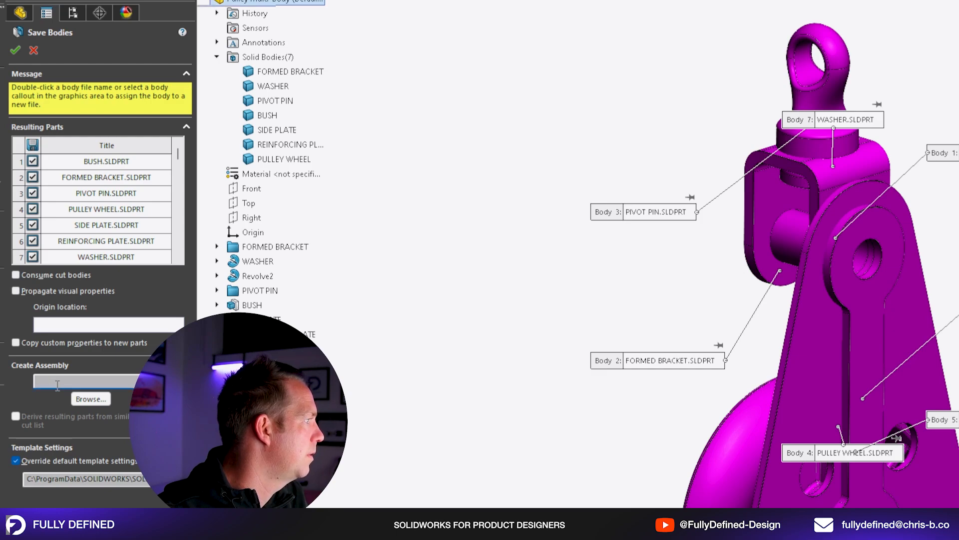
left_click(90, 399)
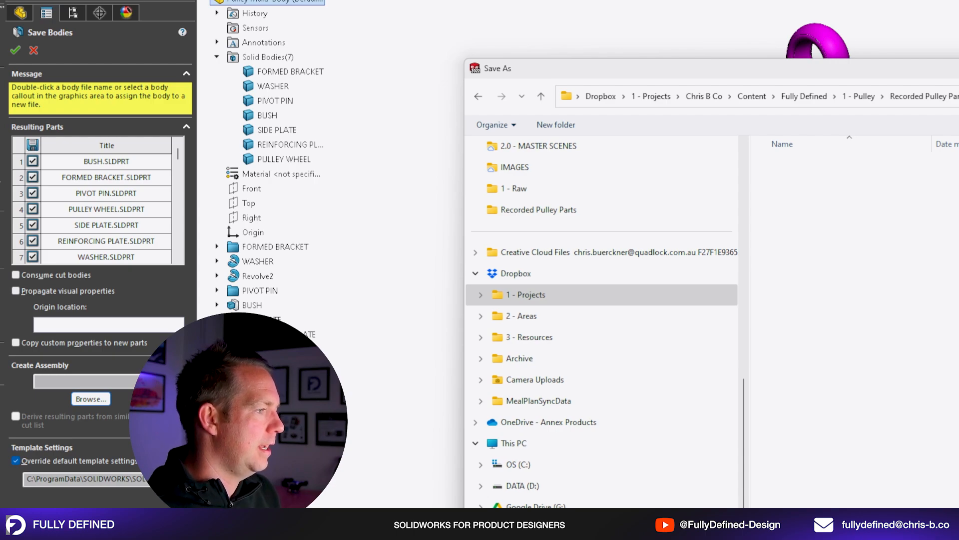
key("Return")
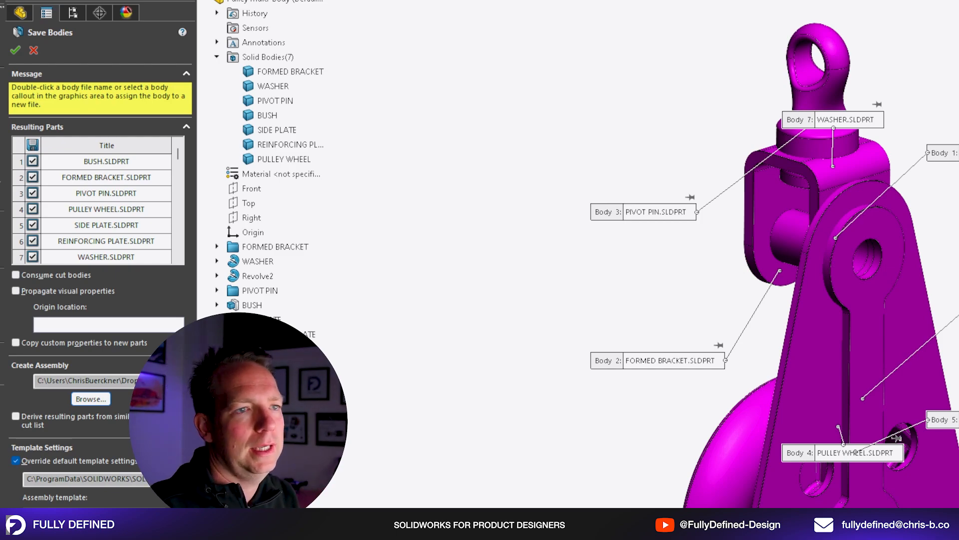
left_click(15, 52)
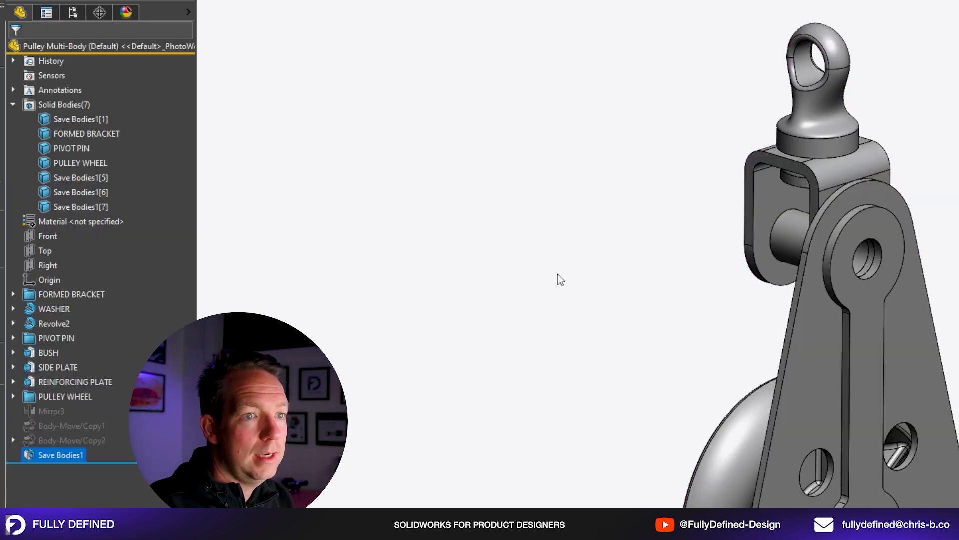
left_click(557, 274)
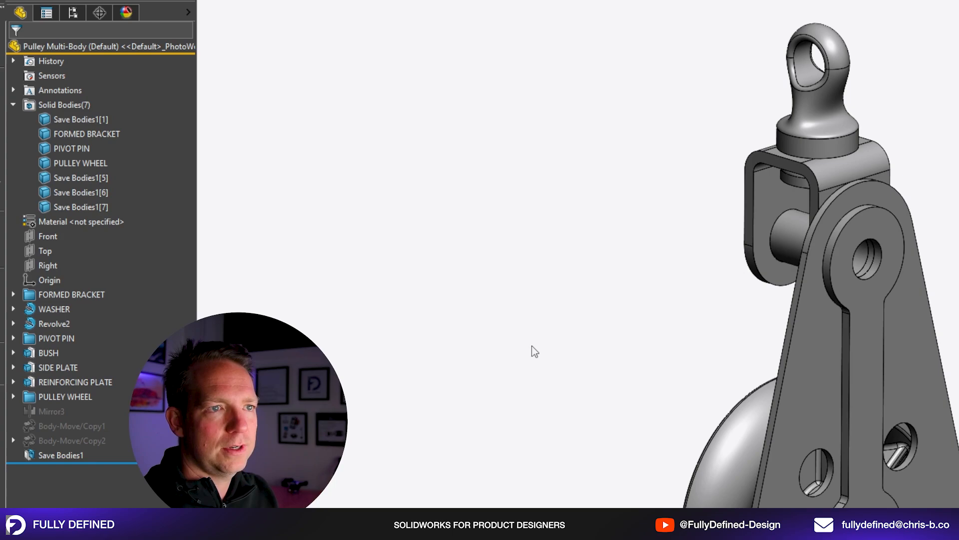
left_click(53, 456)
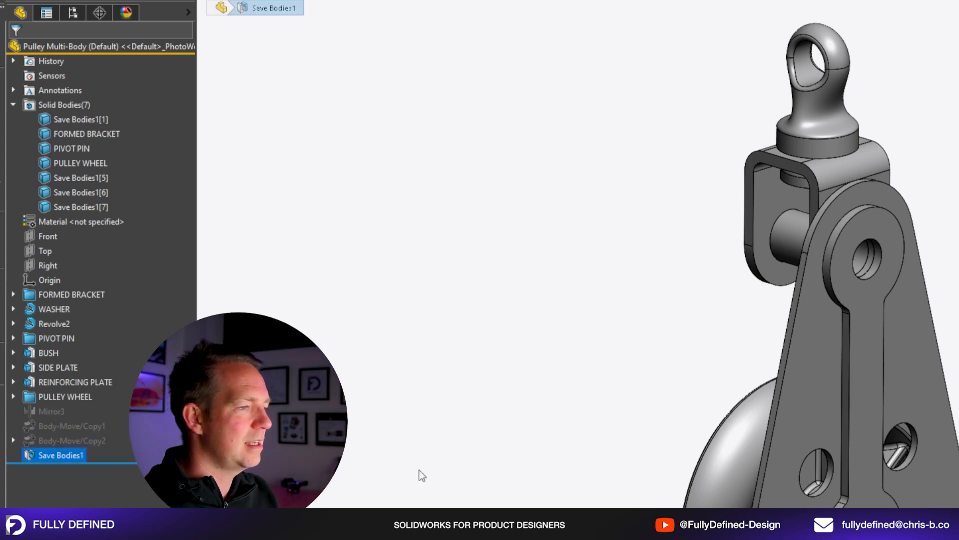
left_click(440, 411)
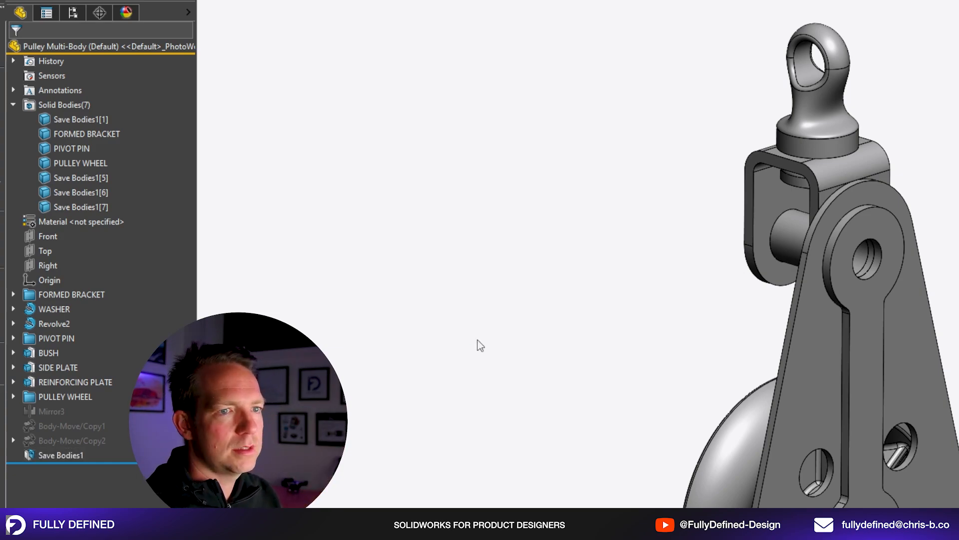
Switch to the GA-01 assembly and widen the feature tree to show the full component names.
key("q")
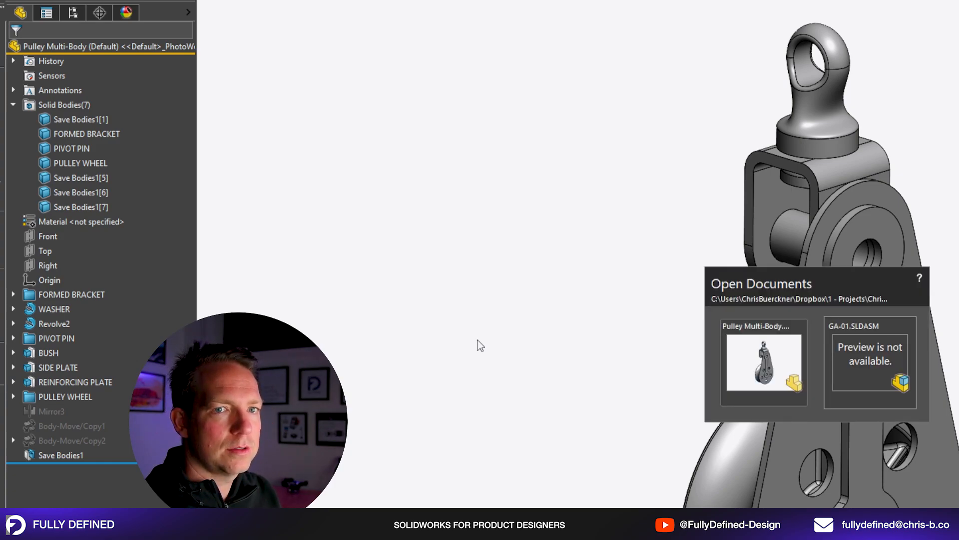
key("ctrl+Tab")
left_click(551, 281)
left_click(444, 361)
middle_click_drag(445, 361, 448, 358)
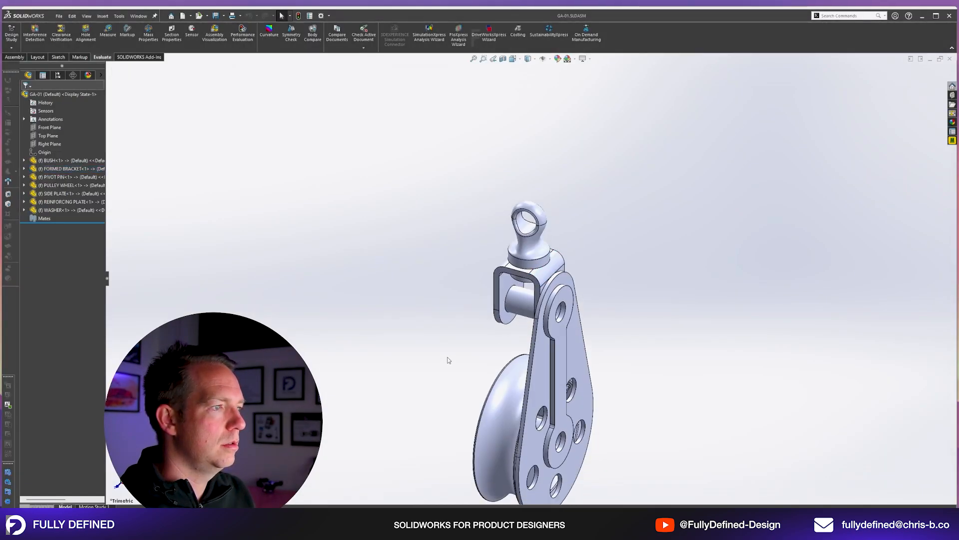
key("f")
middle_click_drag(722, 376, 713, 321)
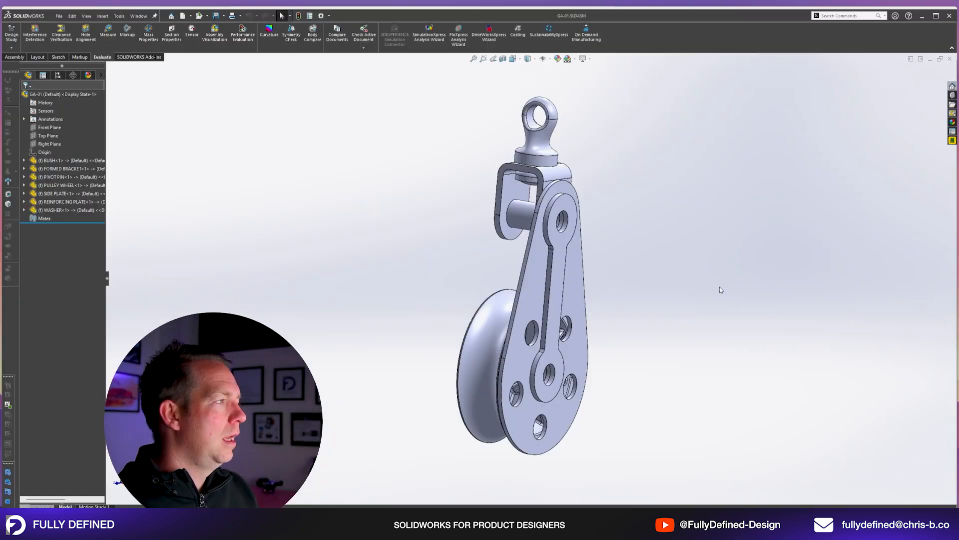
middle_click_drag(721, 290, 666, 270)
left_click_drag(106, 278, 176, 276)
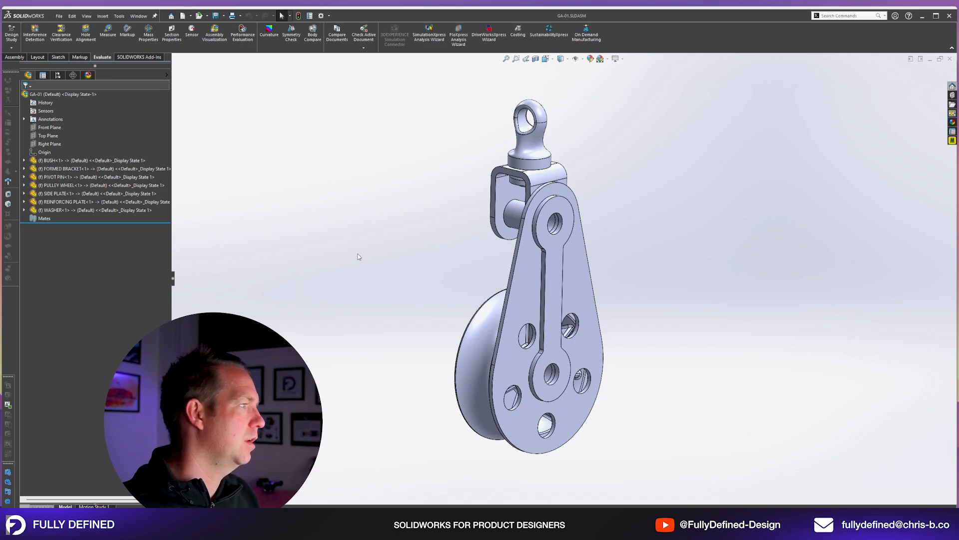
Open the reinforcing plate component of the GA-01 assembly as its own part.
middle_click_drag(499, 260, 765, 407)
scroll(690, 310, "down", 2)
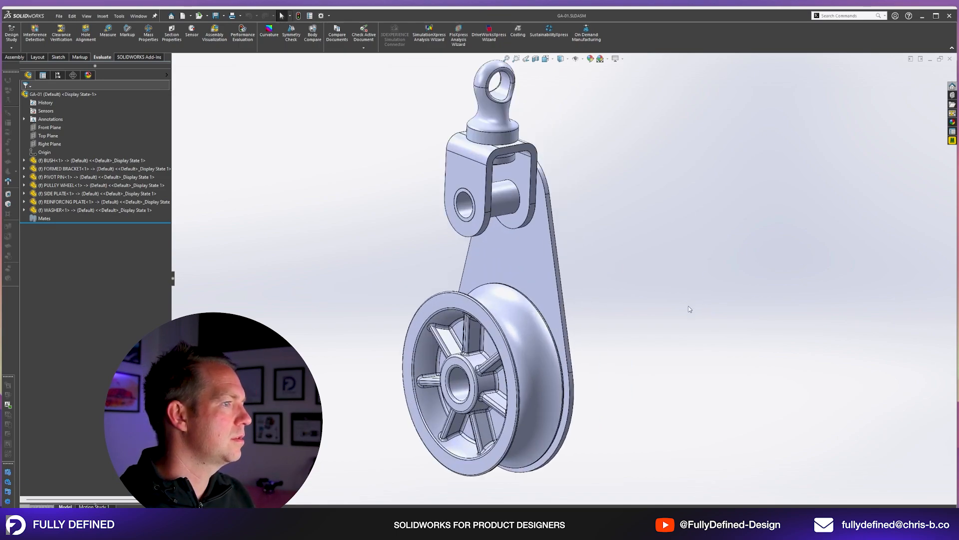
middle_click_drag(690, 310, 550, 280)
left_click(514, 245)
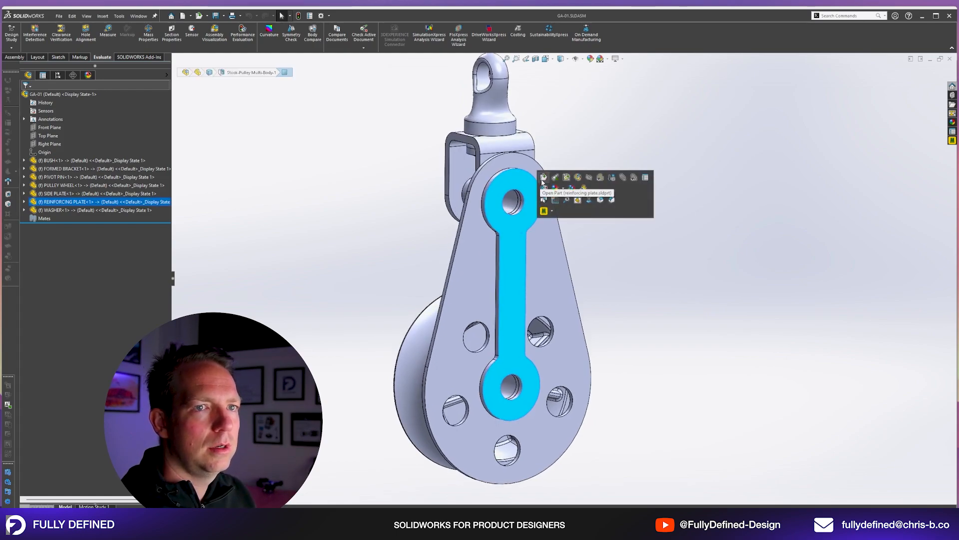
left_click(543, 178)
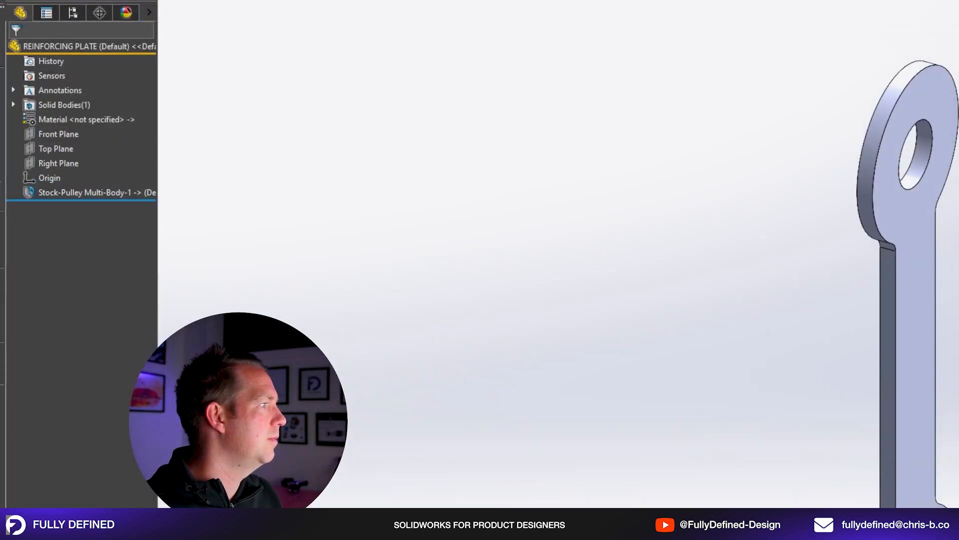
Open the Pulley Multi-Body source part in context from the reinforcing plate's stock feature.
left_click_drag(158, 362, 319, 362)
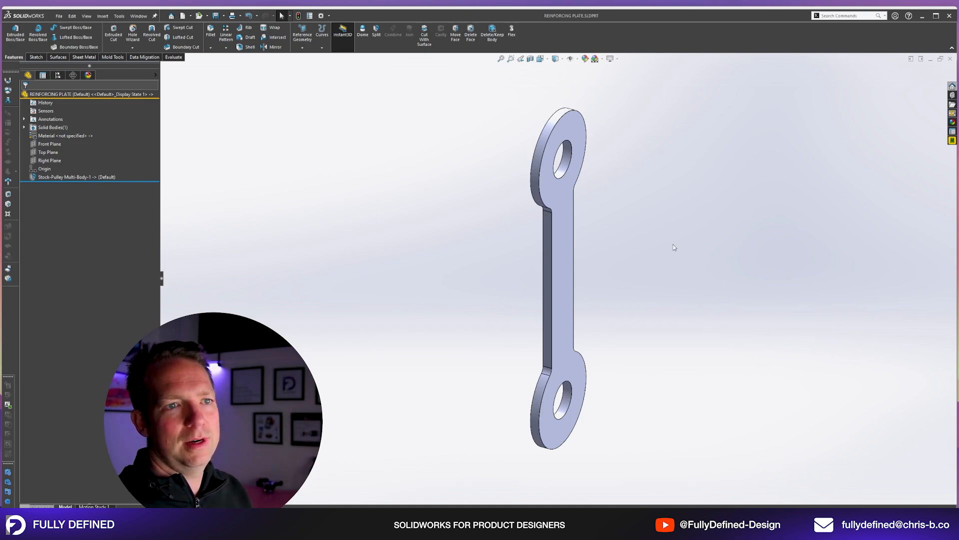
right_click(58, 177)
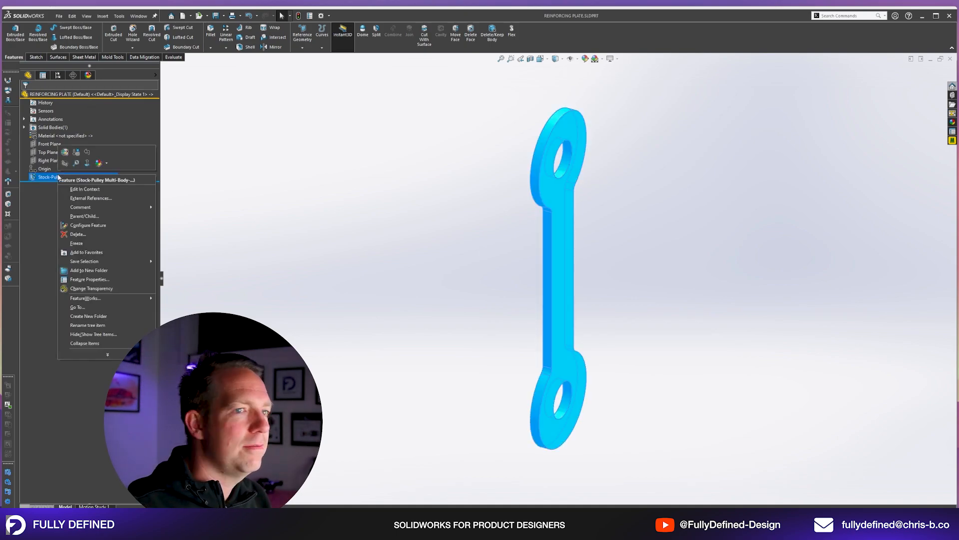
left_click(91, 190)
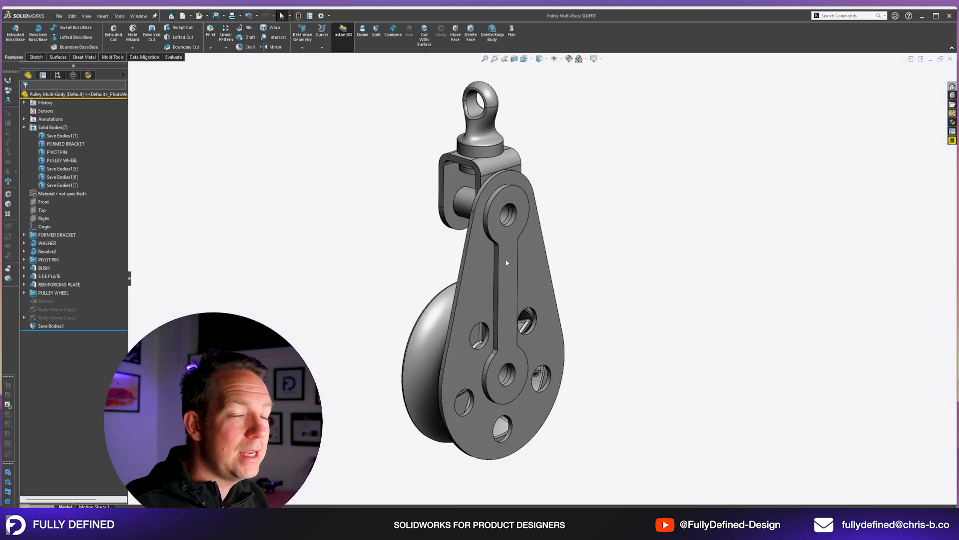
Sketch a small circle on the front face of the reinforcing plate, midway along its narrow section.
scroll(507, 262, "down", 5)
left_click(488, 250)
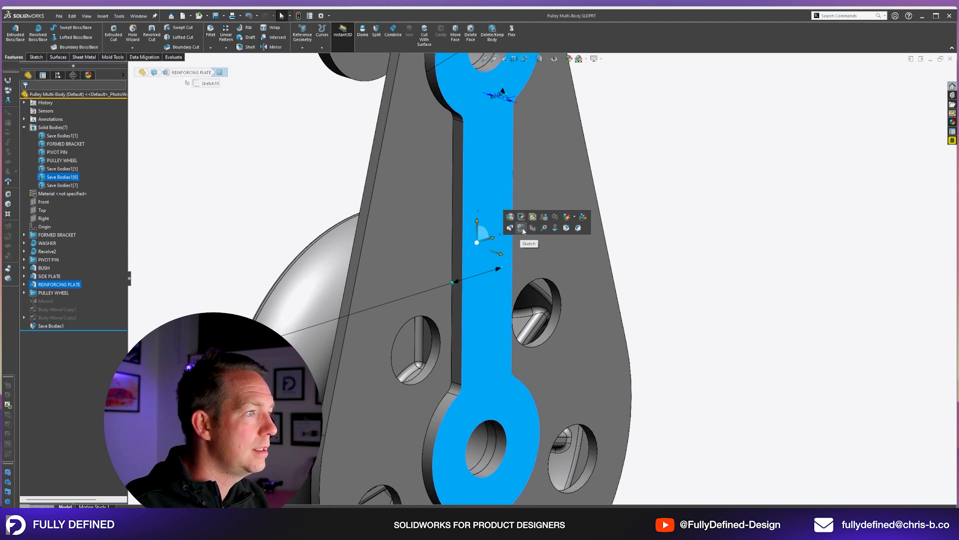
left_click(520, 222)
right_click_drag(603, 229, 631, 229)
left_click(490, 248)
left_click(494, 259)
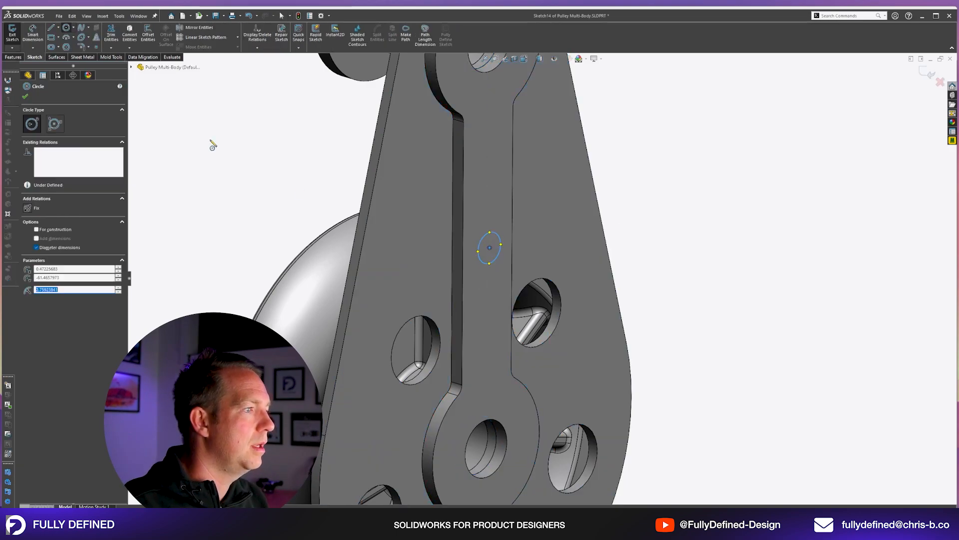
key("Escape")
Cut the circle Through All, limiting the feature scope to the reinforcing plate body.
left_click(13, 57)
left_click(114, 35)
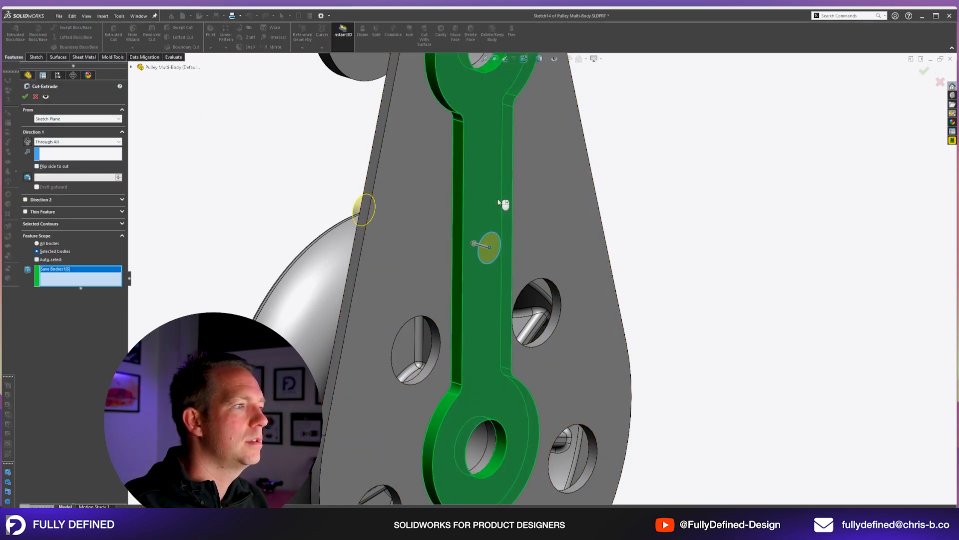
right_click(650, 183)
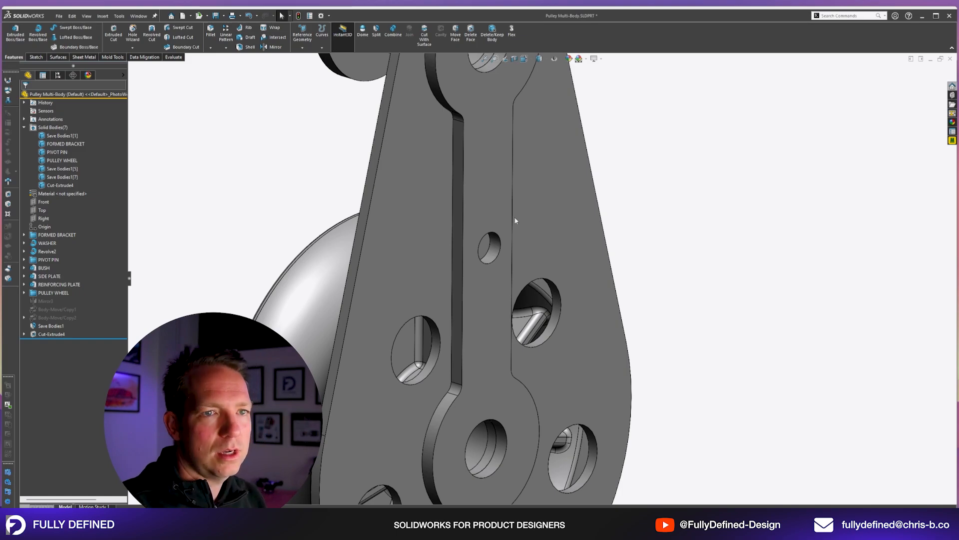
Save the multi-body part, check whether the hole reaches the linked reinforcing plate part, and return.
scroll(517, 220, "down", 2)
key("ctrl+s")
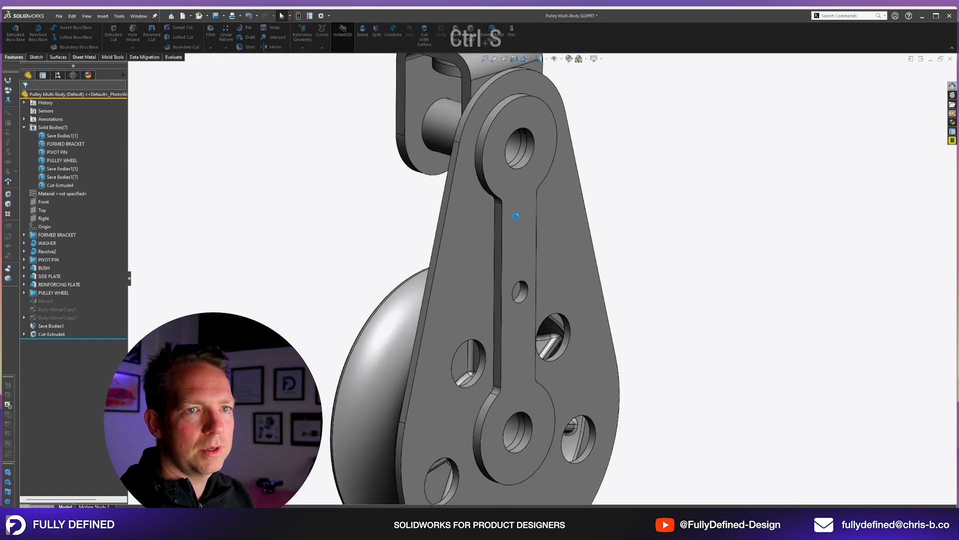
key("ctrl+Tab")
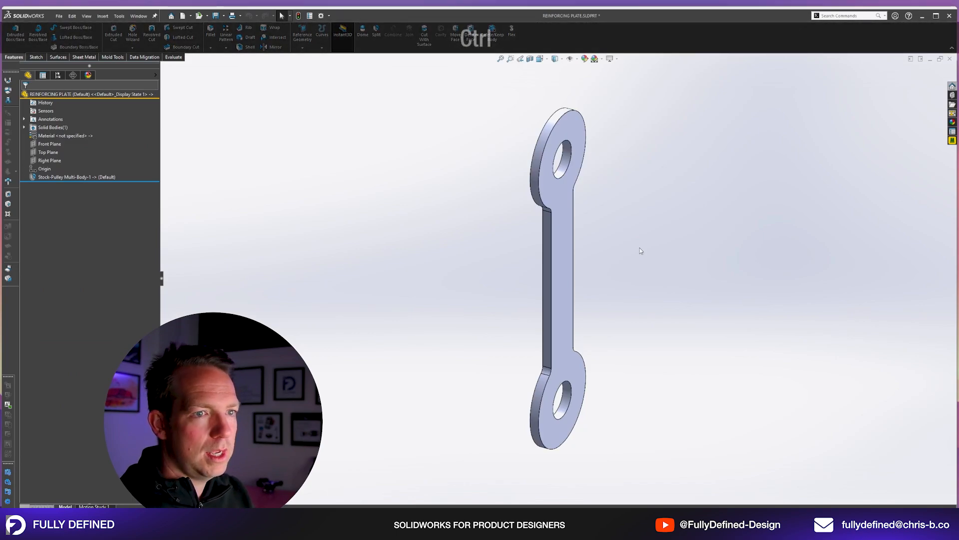
key("ctrl+Tab")
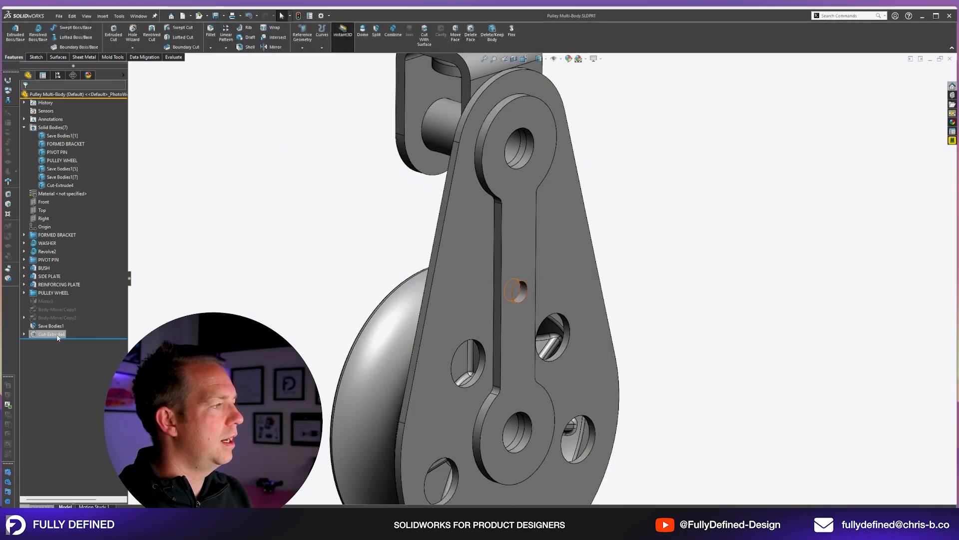
Reorder the hole cut ahead of the Save Bodies feature, save, and check the linked reinforcing plate part.
left_click_drag(49, 329, 52, 335)
key("ctrl+s")
key("ctrl+Tab")
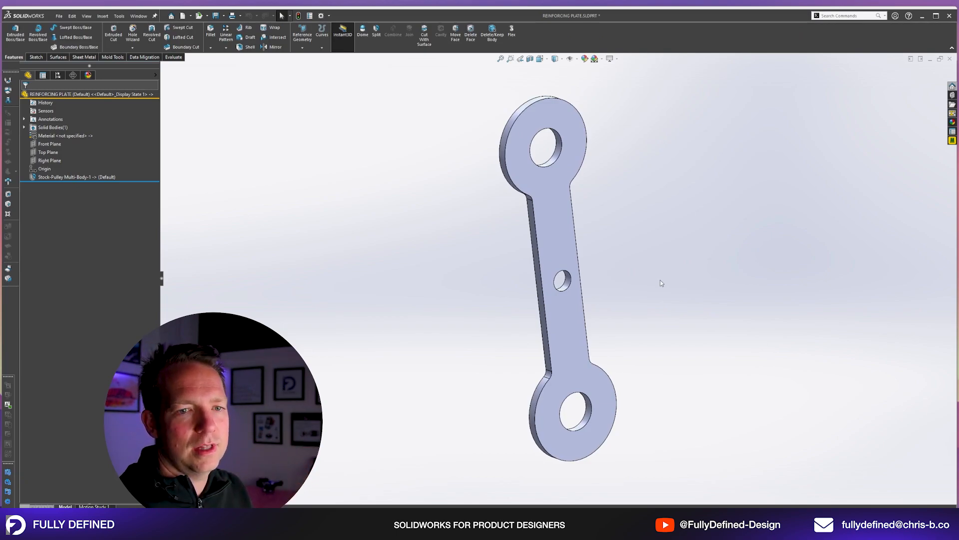
key("ctrl+Tab")
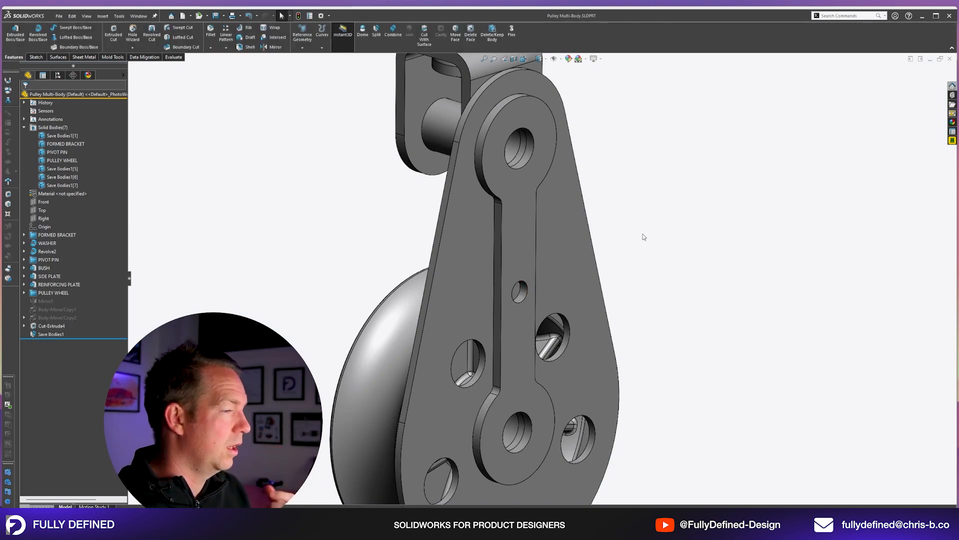
Delete the hole cut from the multi-body part, then save and close the part.
key("f")
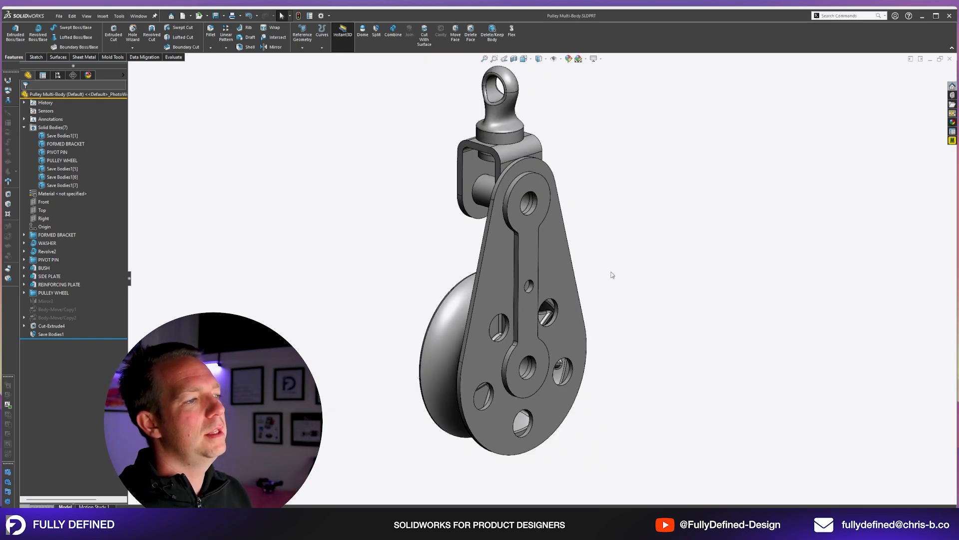
scroll(612, 278, "down", 2)
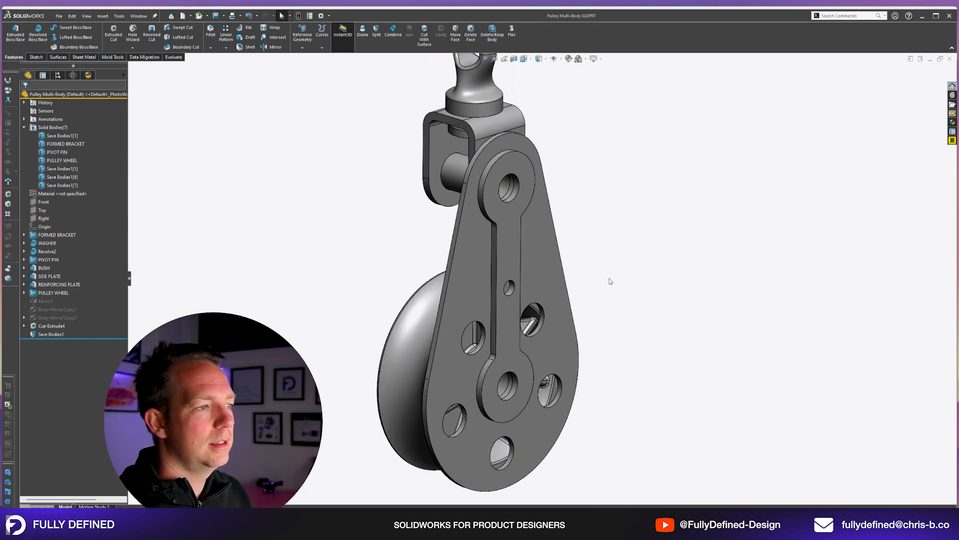
left_click(50, 326)
key("Delete")
key("Return")
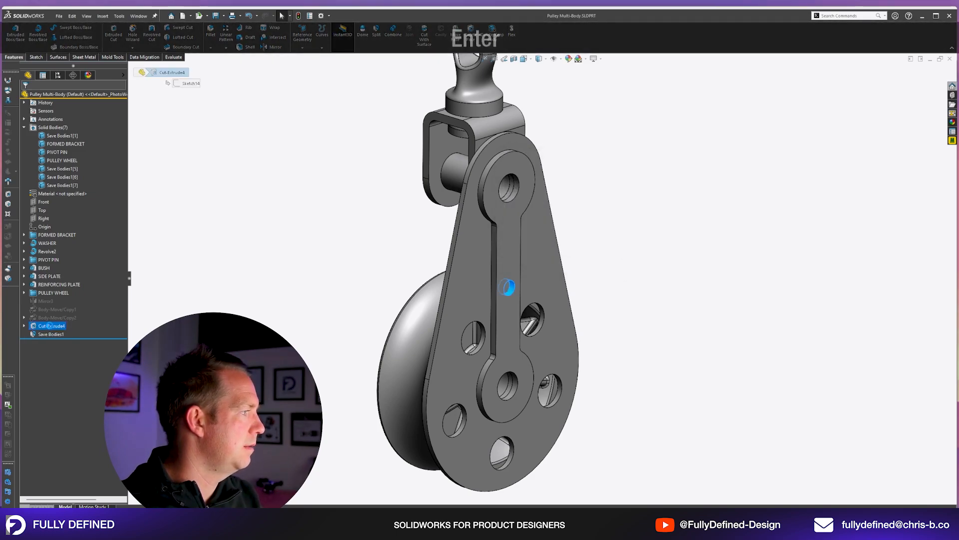
key("ctrl+s")
key("ctrl+w")
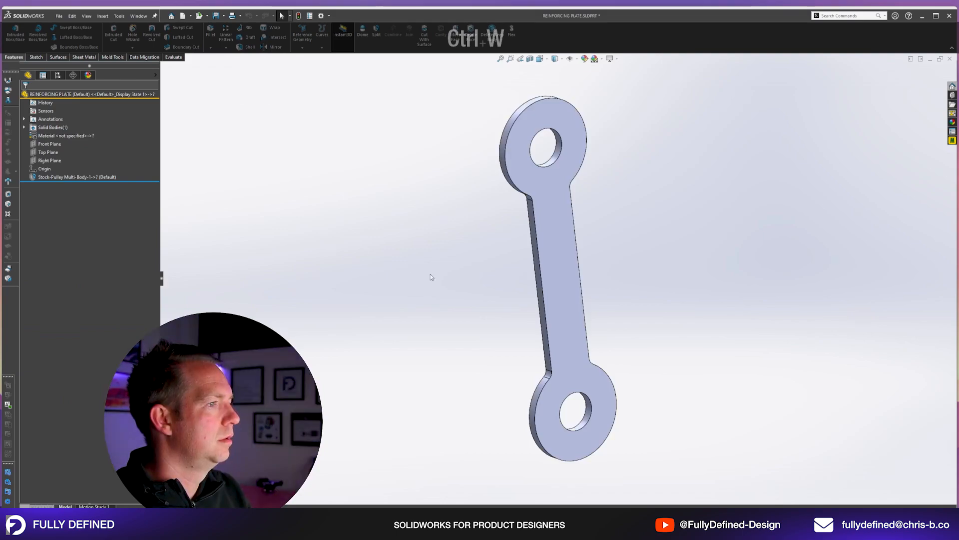
Sketch the text FULLY DEFINED lengthwise on the reinforcing plate's front face, using two vertical construction lines 1.50 mm apart between the holes.
left_click(560, 223)
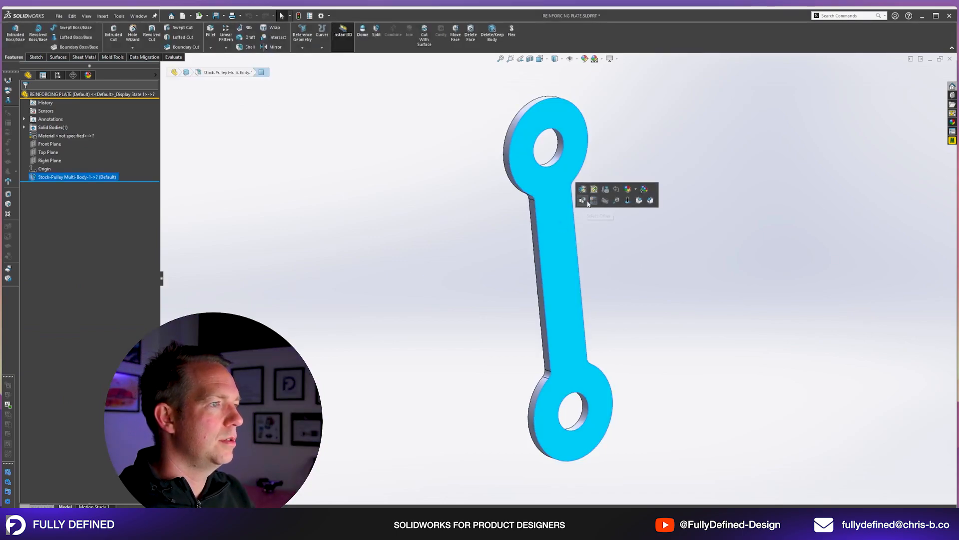
key("space")
key("Escape")
key("Escape")
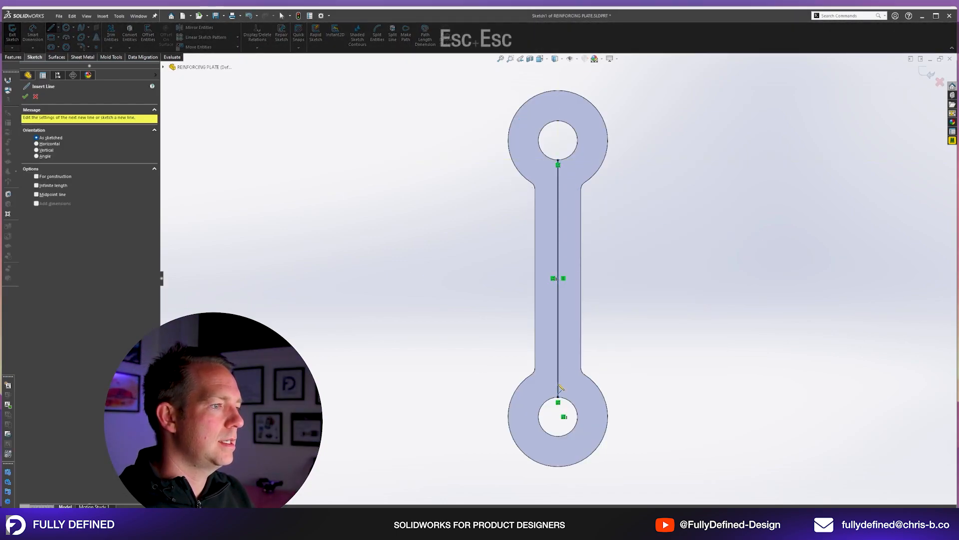
left_click(559, 332)
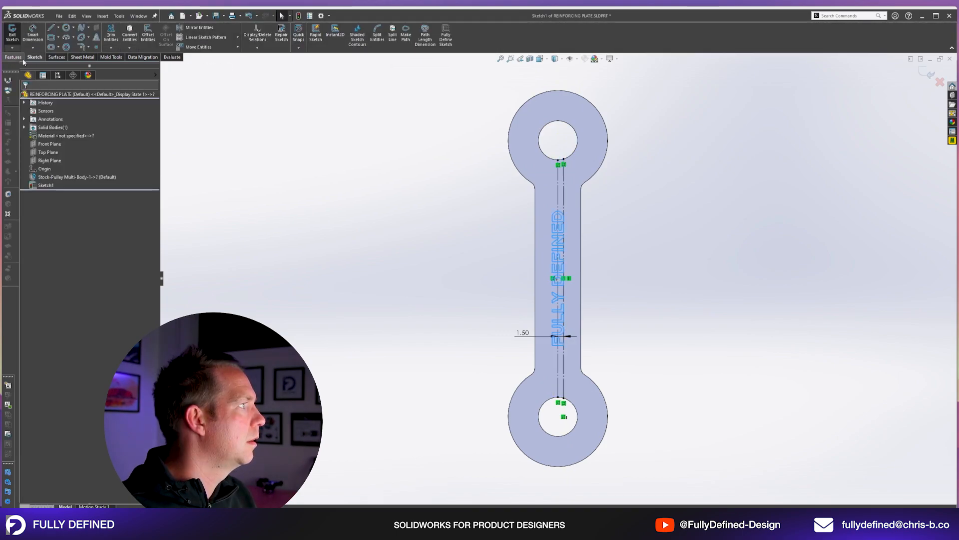
Cut the FULLY DEFINED text 0.3 mm deep into the reinforcing plate and save the part.
left_click(21, 58)
type(".3")
key("Return")
key("Return")
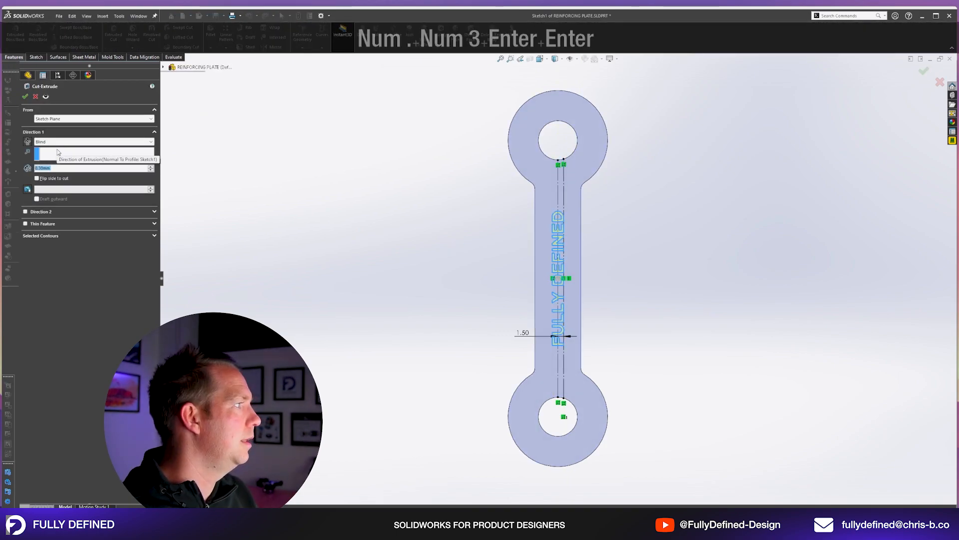
key("ctrl+s")
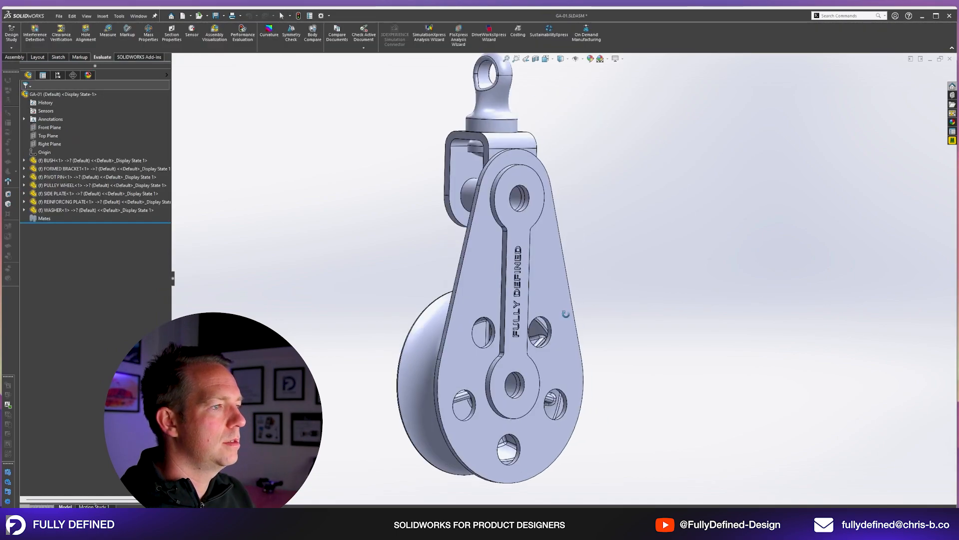
Switch to the GA-01 assembly and start Mirror Components with the Right Plane as the mirror plane.
middle_click_drag(566, 314, 530, 354)
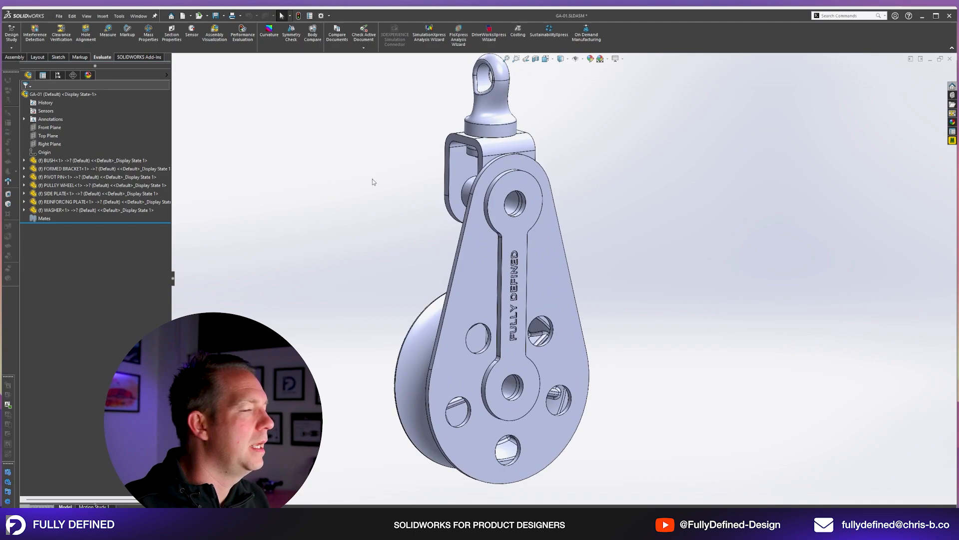
left_click(50, 144)
scroll(580, 205, "up", 5)
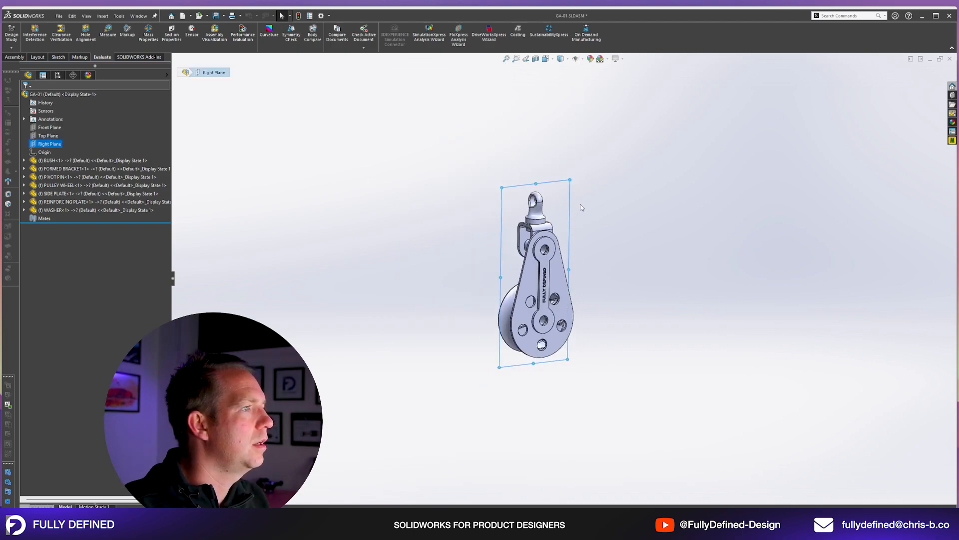
middle_click_drag(582, 206, 592, 214)
scroll(591, 214, "down", 3)
left_click(20, 57)
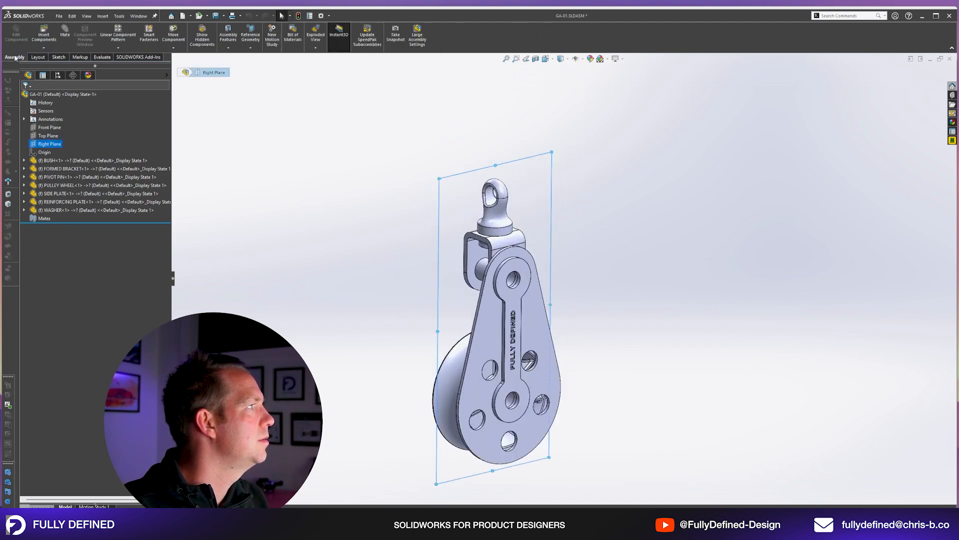
left_click(119, 48)
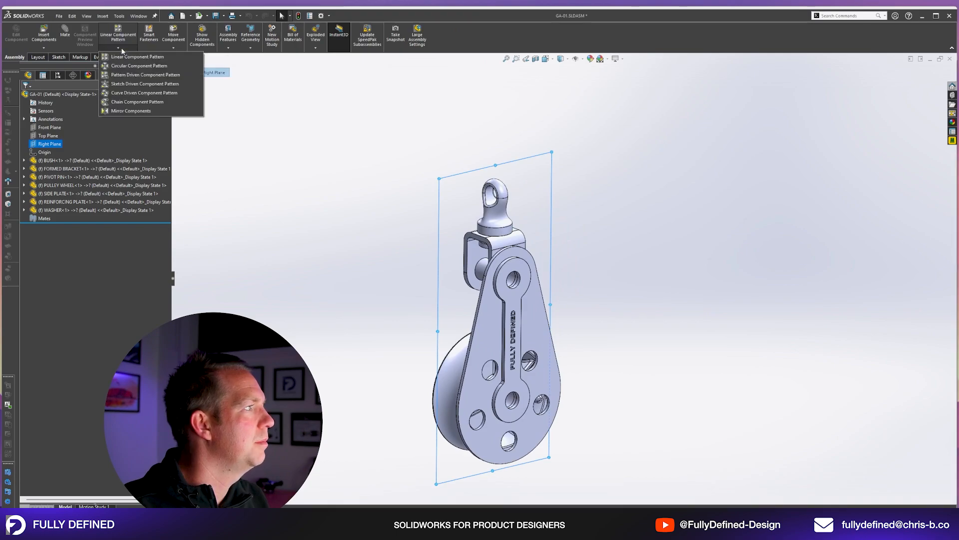
left_click(131, 110)
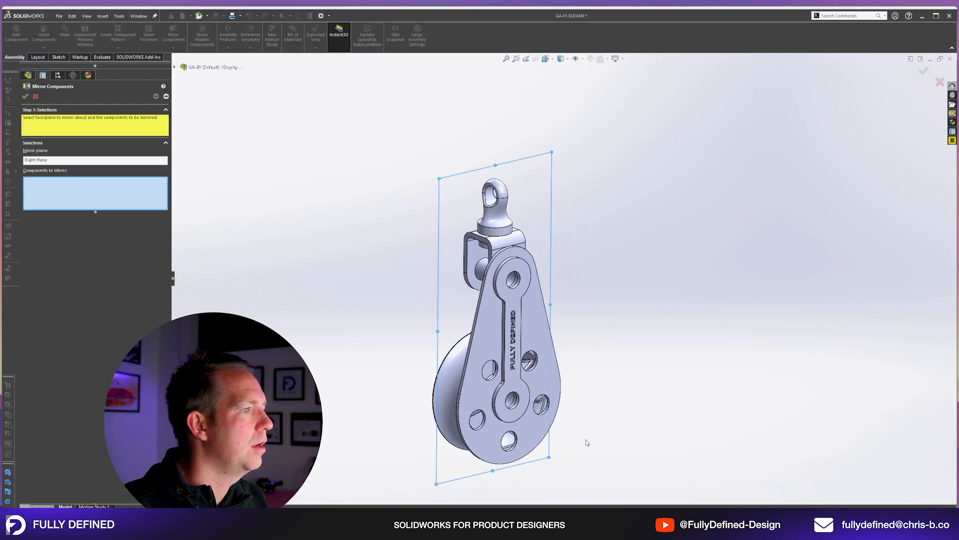
Select the side plate and the reinforcing plate as the components to mirror, and inspect the uncovered side of the pulley.
scroll(433, 380, "down", 3)
left_click(421, 289)
left_click(469, 300)
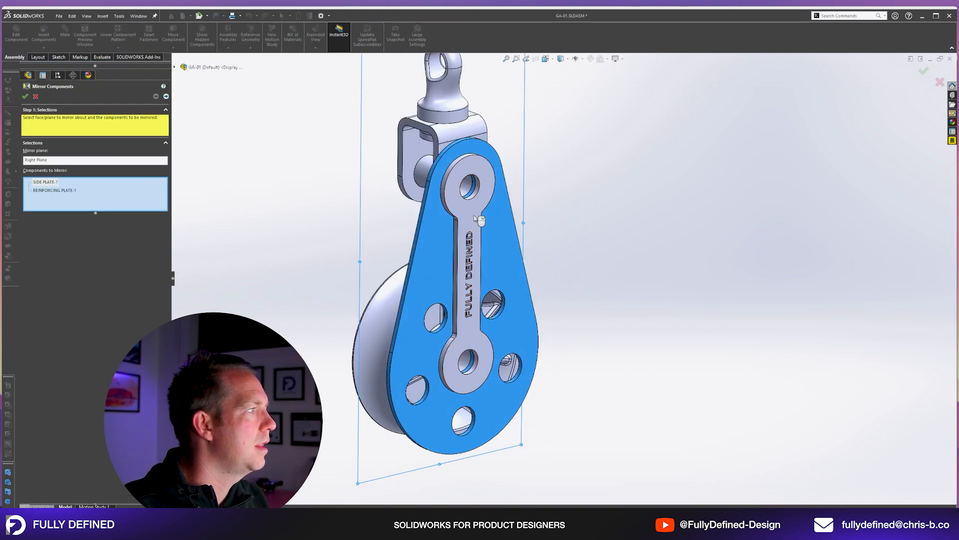
middle_click_drag(253, 223, 557, 240)
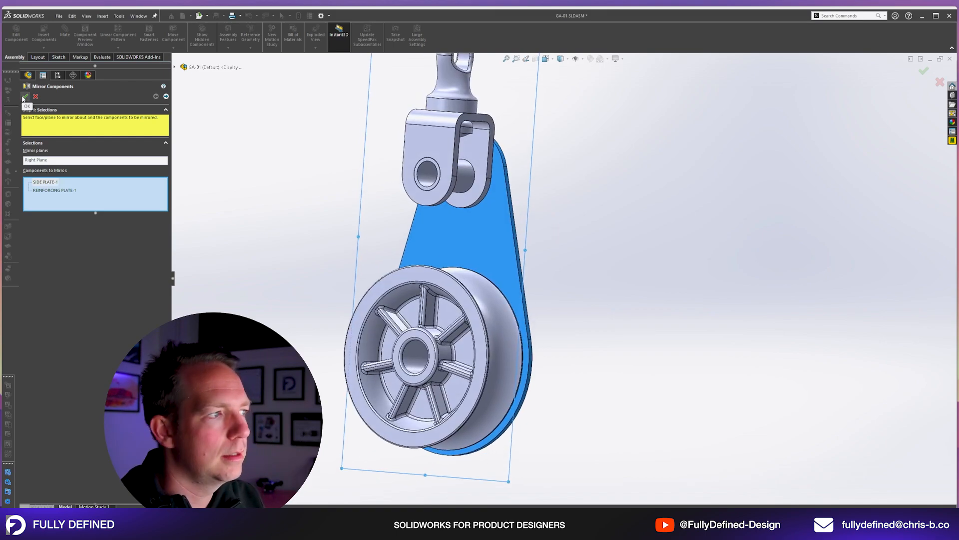
mouse_move(473, 287)
middle_mouse_down()
mouse_move(356, 278)
mouse_move(482, 300)
middle_mouse_up()
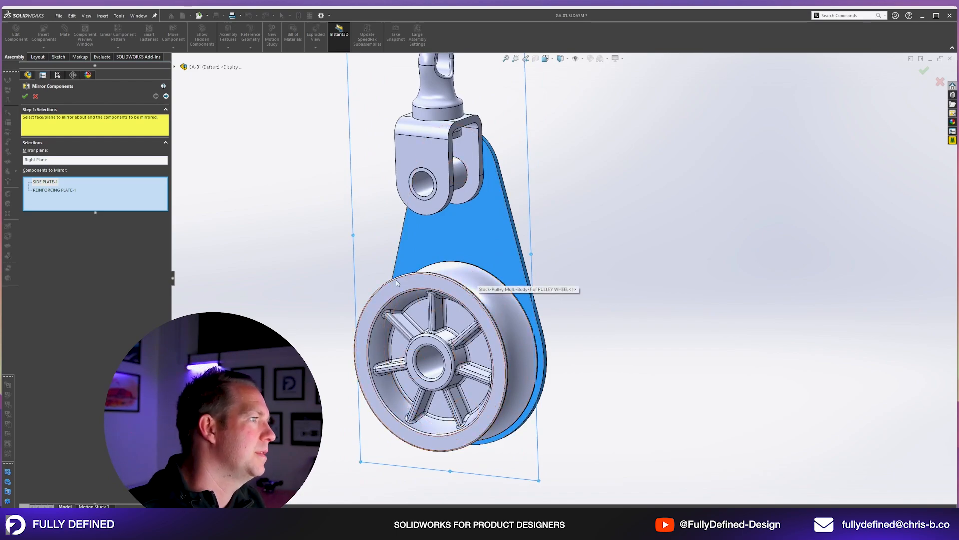
middle_click_drag(578, 285, 464, 294)
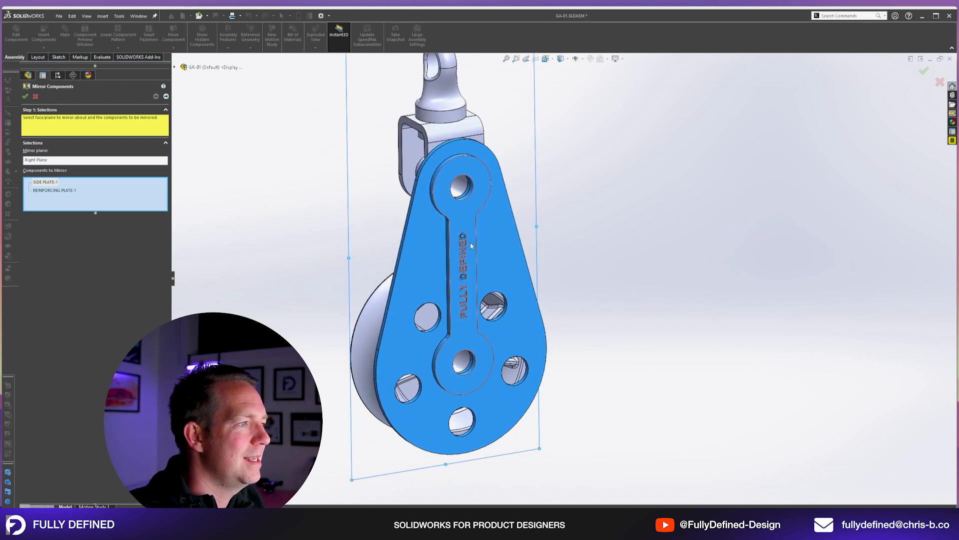
middle_click_drag(536, 352, 657, 354)
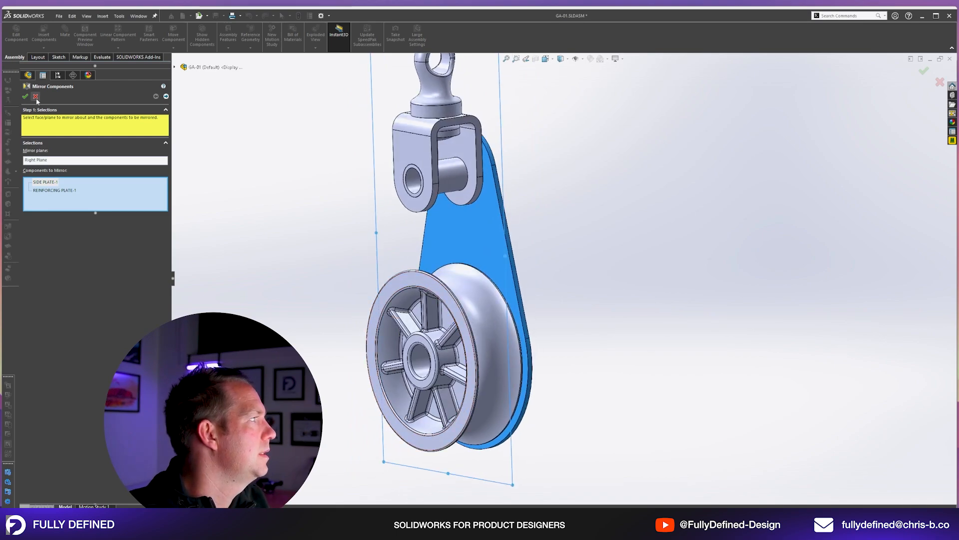
Check the orientation of both mirrored plates with the Center of bounding box mirror type and accept the mirror.
left_click(164, 98)
middle_click_drag(422, 202, 489, 230)
scroll(467, 281, "down", 4)
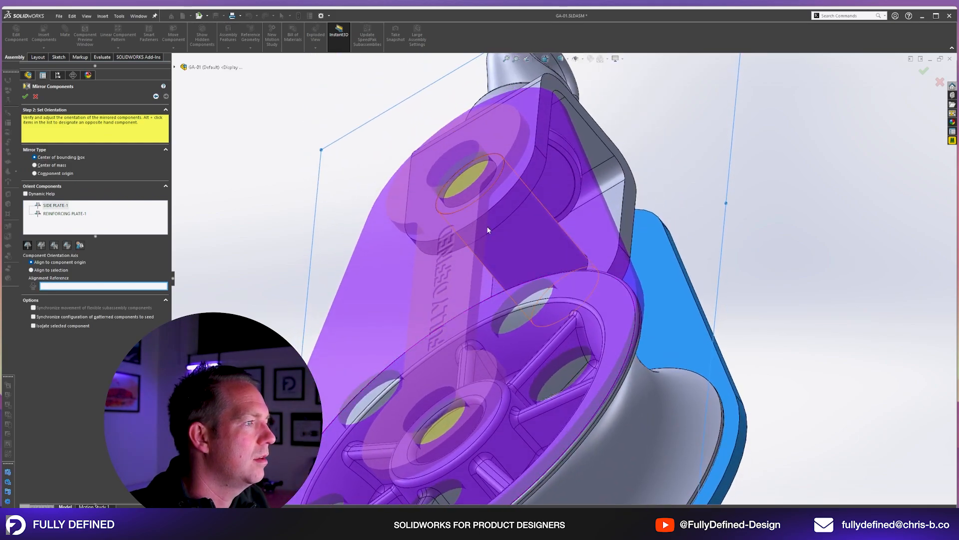
middle_click_drag(510, 276, 434, 407)
scroll(357, 297, "up", 2)
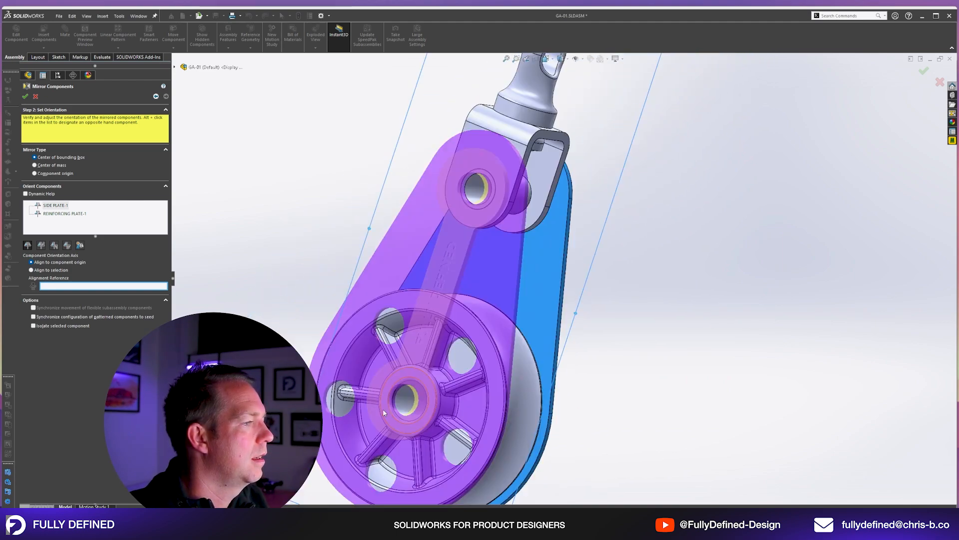
scroll(459, 436, "down", 2)
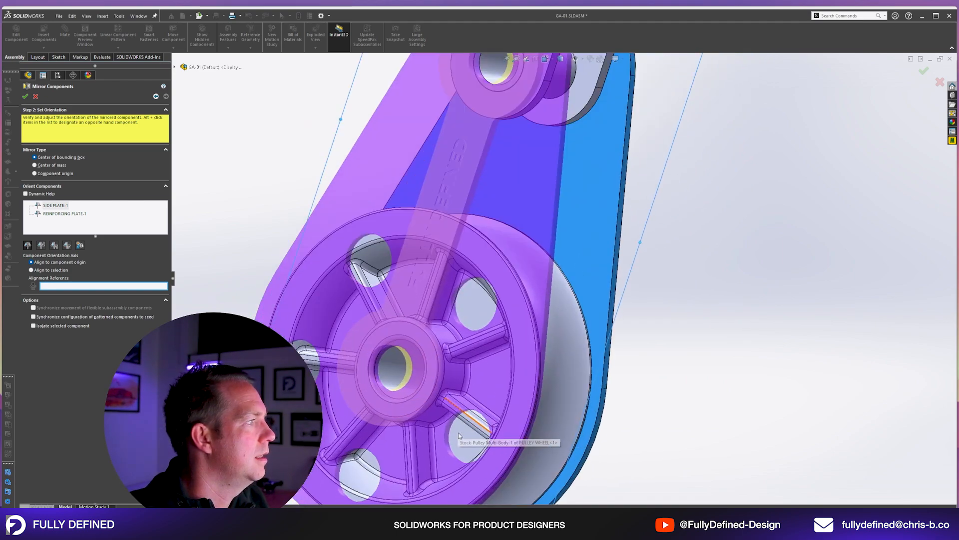
left_click(26, 96)
key("f")
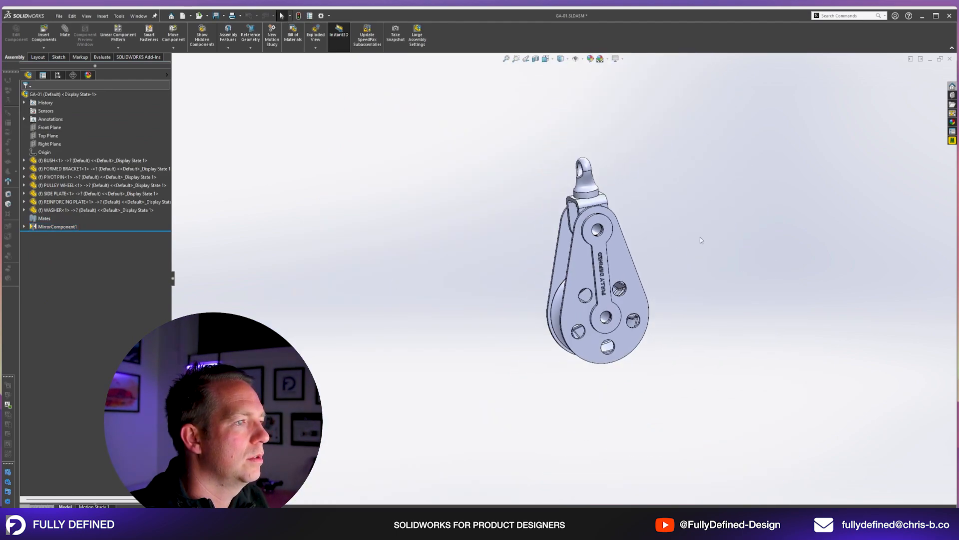
Isolate the bush and the pulley wheel so the other components are hidden.
scroll(700, 238, "down", 3)
middle_click_drag(700, 237, 562, 326)
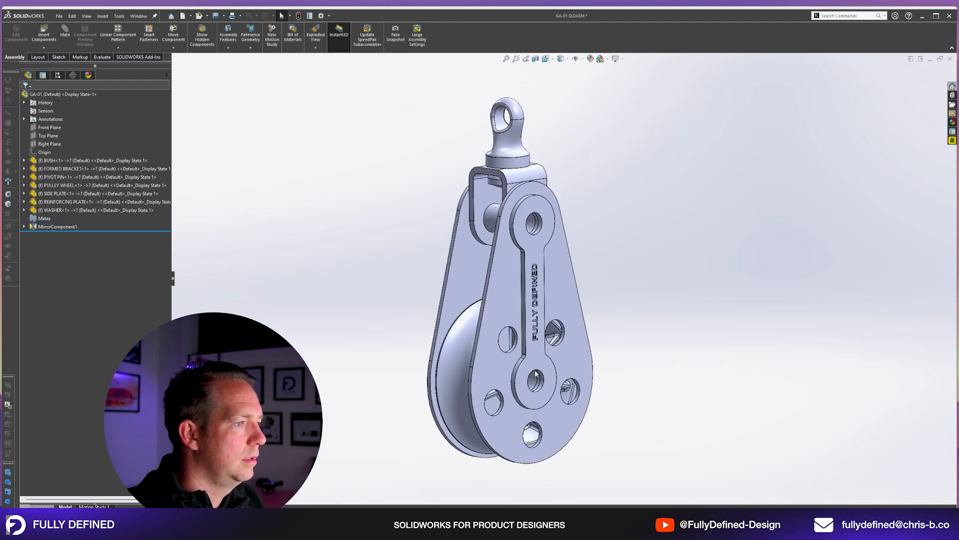
left_click(493, 223)
left_click(463, 335, "ctrl")
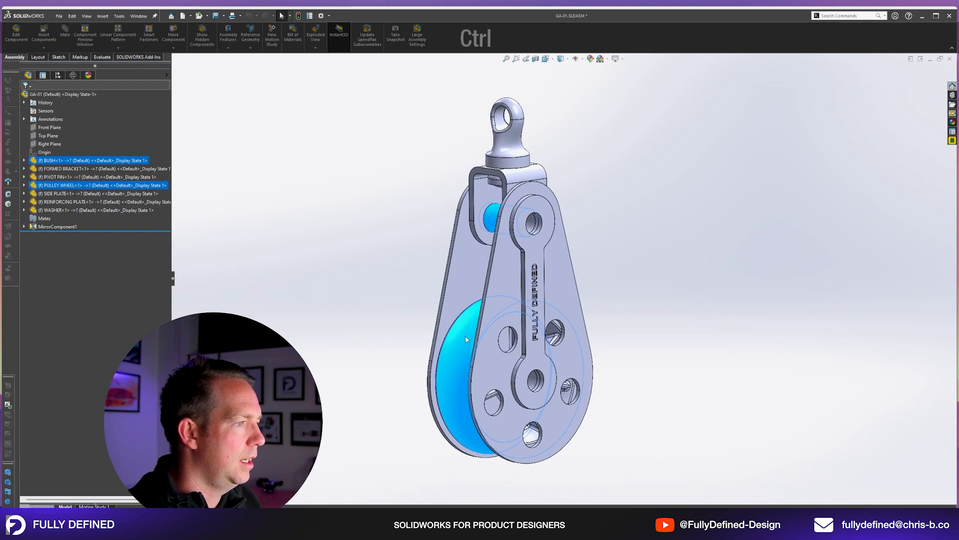
key("i")
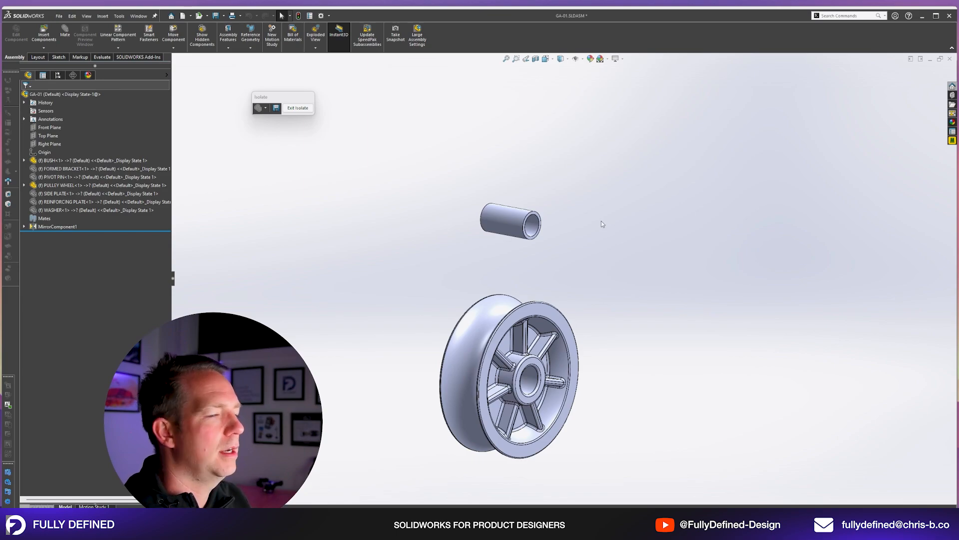
Copy the bush, mate the copy into the pulley wheel's bore and to the Right Plane, then exit isolation and save the assembly.
key("ctrl")
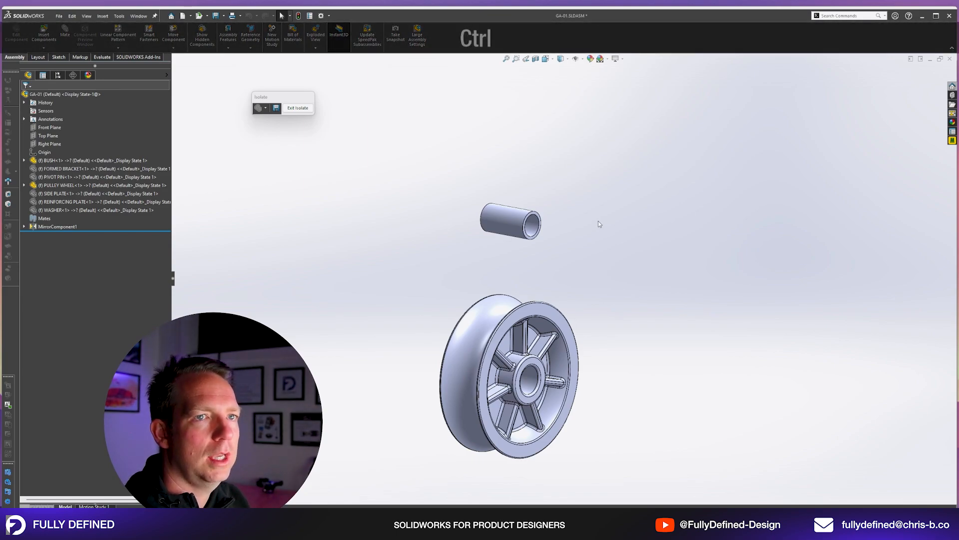
left_click_drag(511, 234, 632, 376, "ctrl")
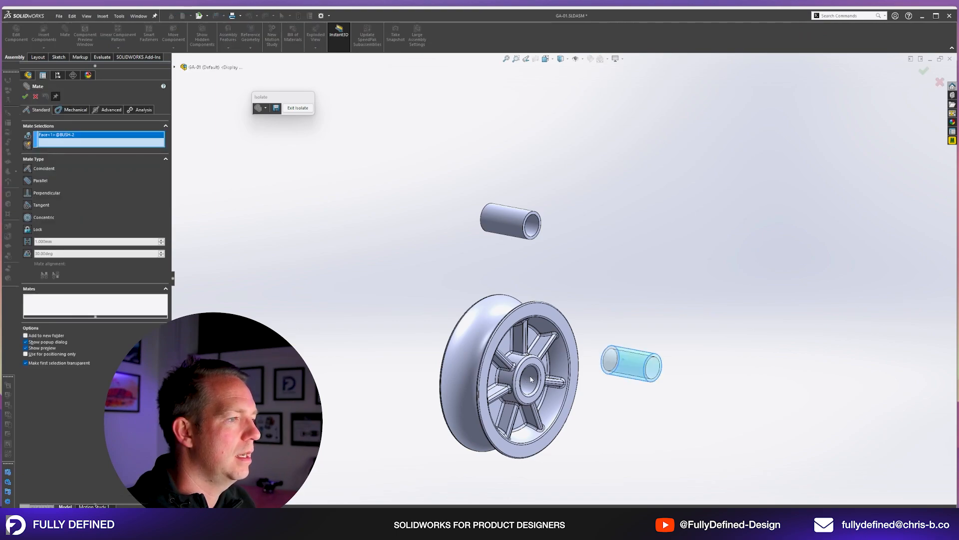
left_click(27, 97)
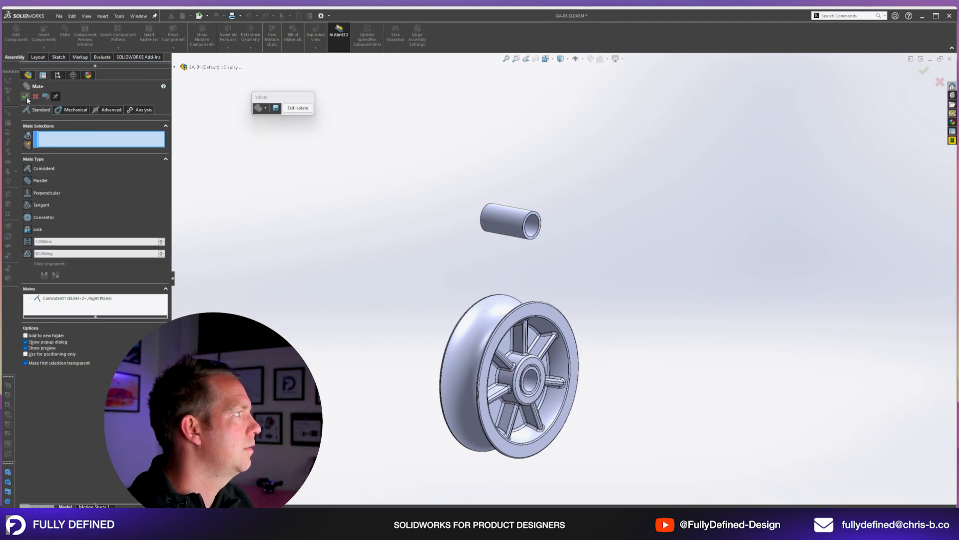
left_click(26, 97)
left_click(298, 107)
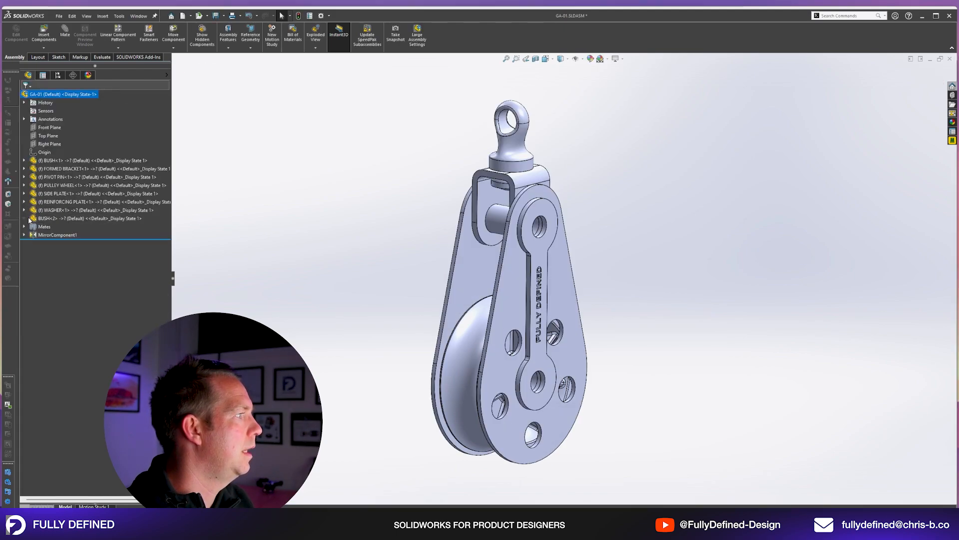
key("f")
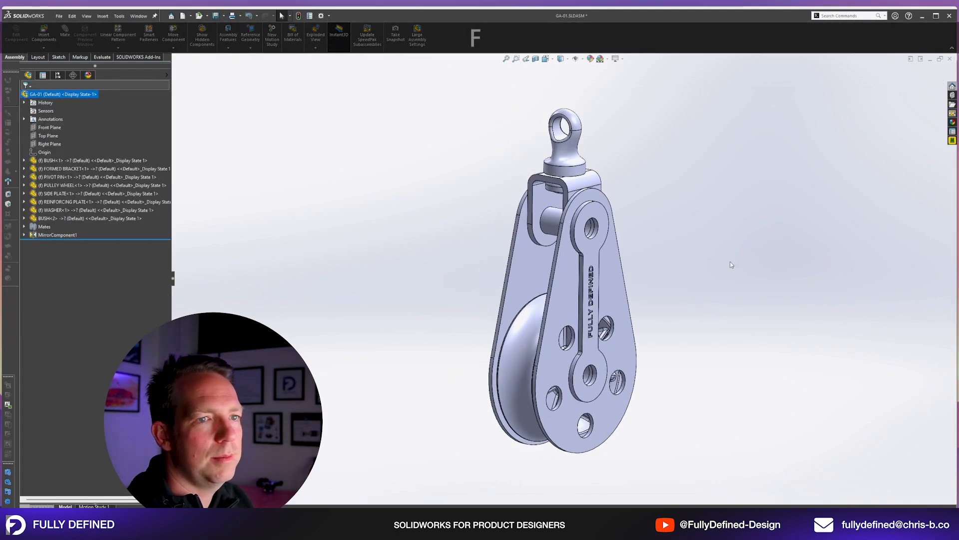
key("ctrl+s")
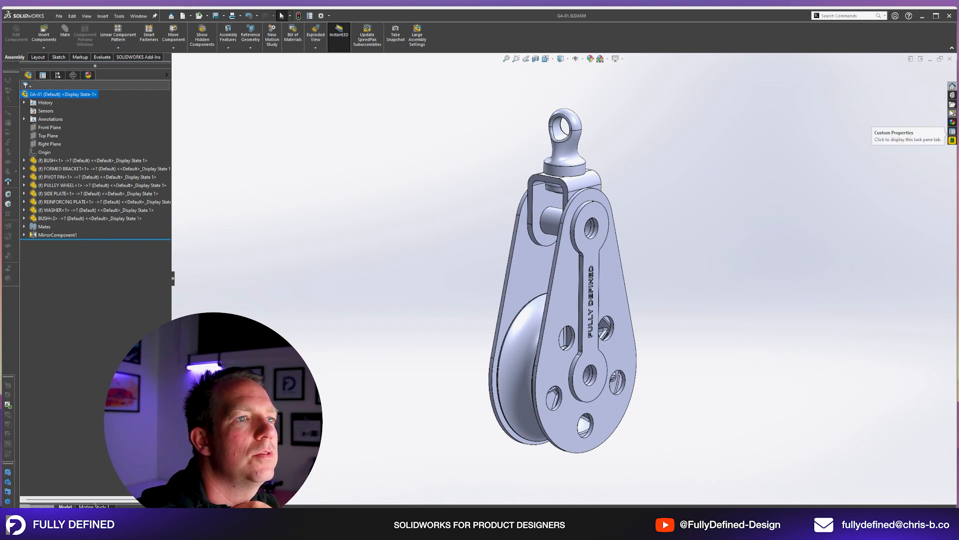
Insert a Toolbox AS 1111.1 Grade C hex bolt, M10 x 45, into both the upper and lower holes of the reinforcing plate.
left_click(952, 95)
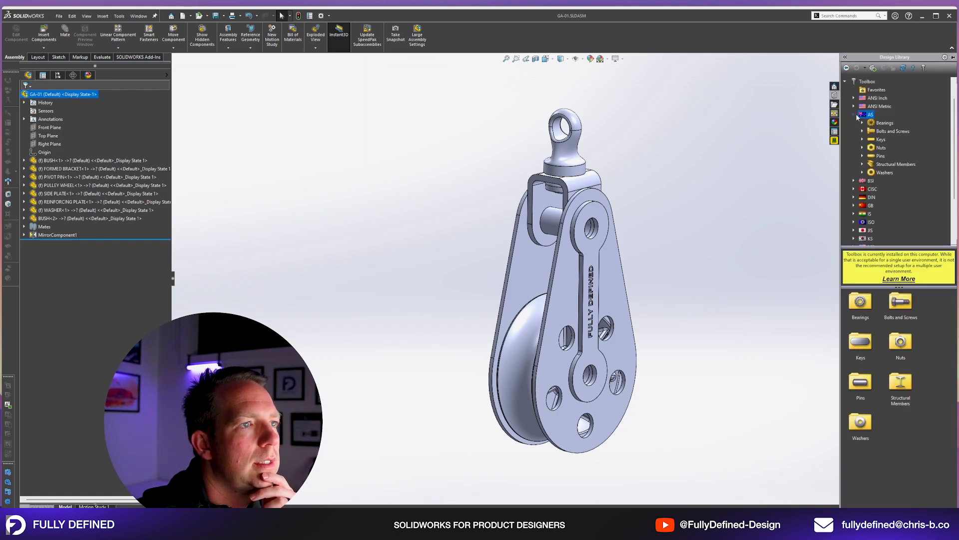
left_click(884, 131)
double_click(861, 301)
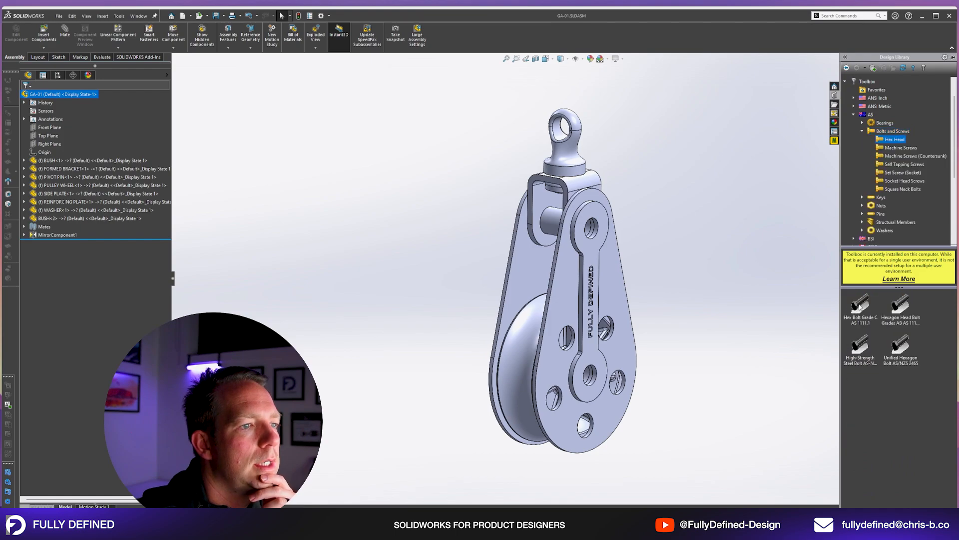
left_click_drag(862, 309, 597, 230)
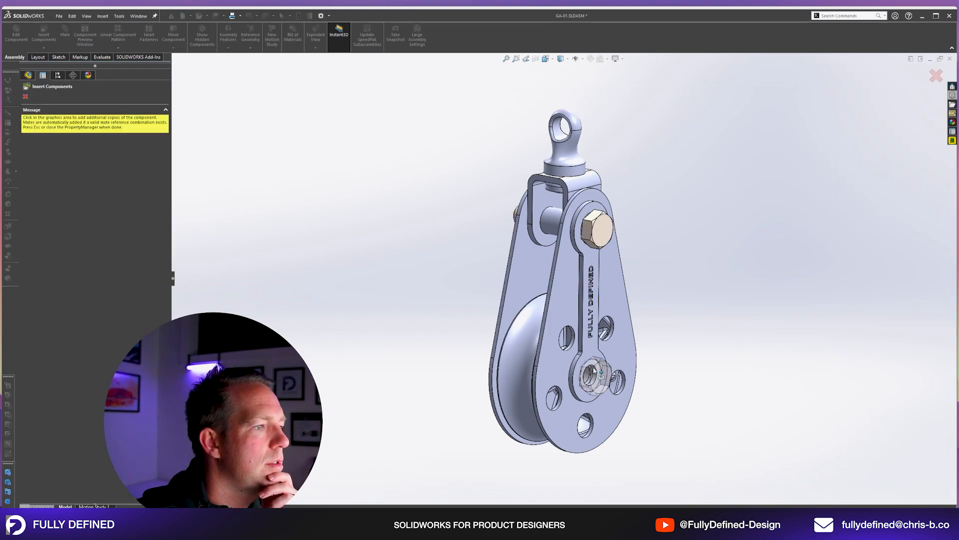
left_click(594, 376)
left_click(937, 76)
Fit Toolbox AS 1112.3 Grade C M10 hexagon nuts onto the ends of both bolts.
left_click(953, 95)
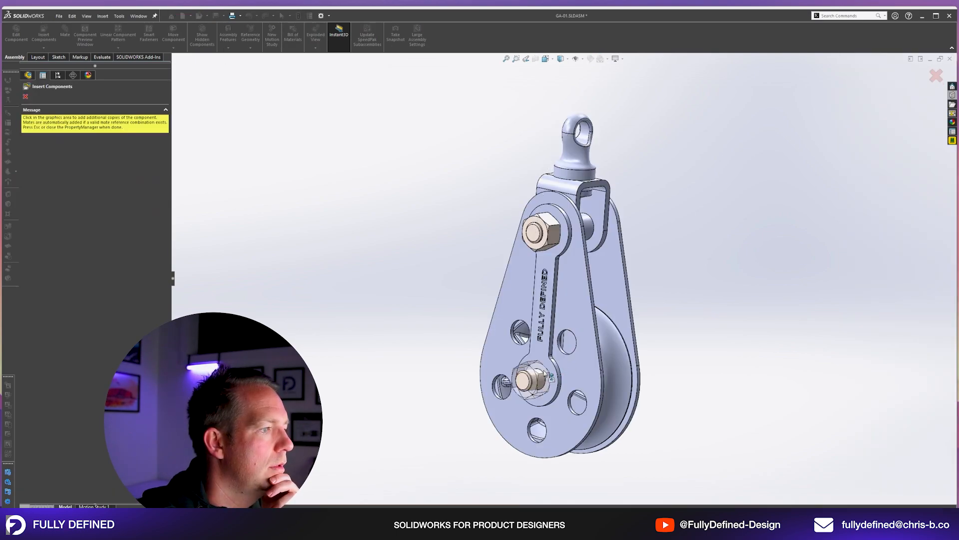
left_click(470, 277)
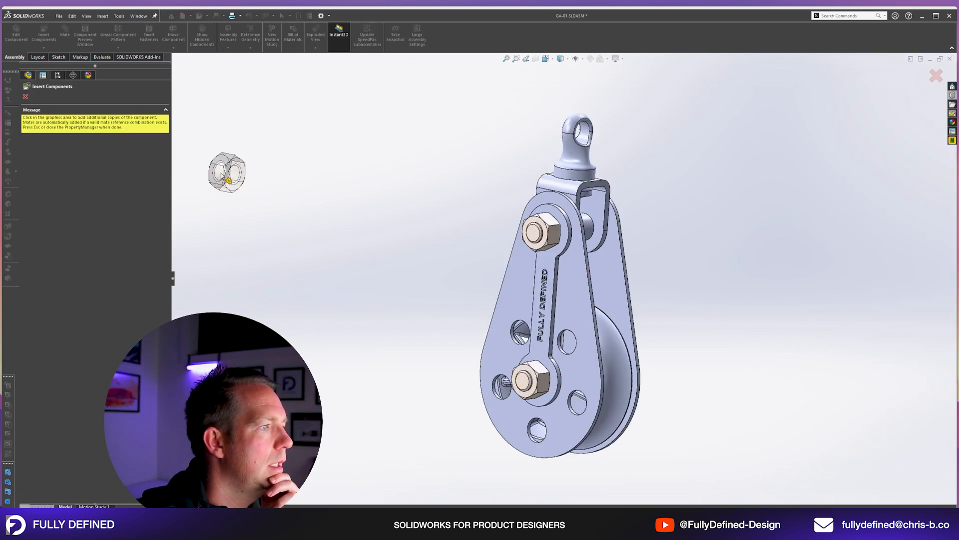
left_click(26, 98)
Change the assembly's scene to Plain White and turn the pulley to a three-quarter view.
middle_click_drag(707, 280, 697, 259)
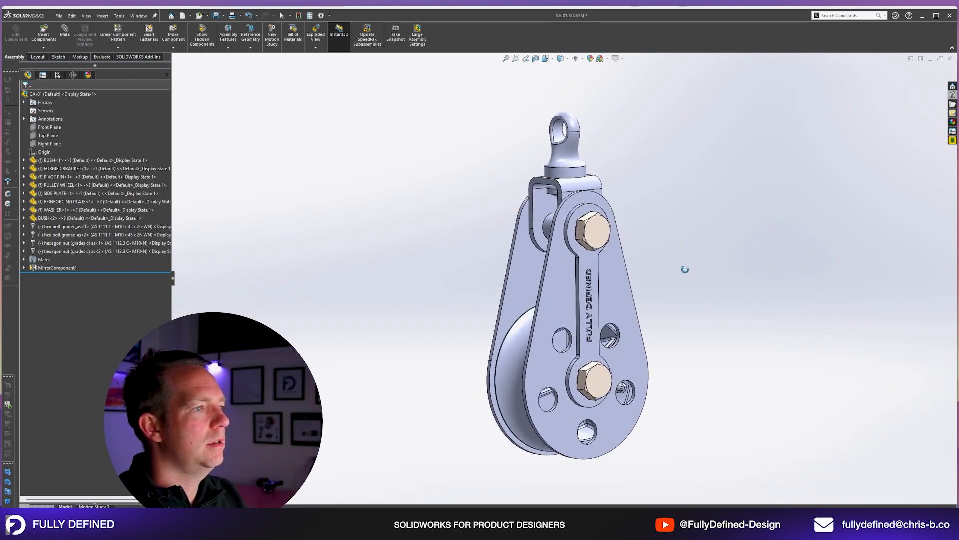
key("space")
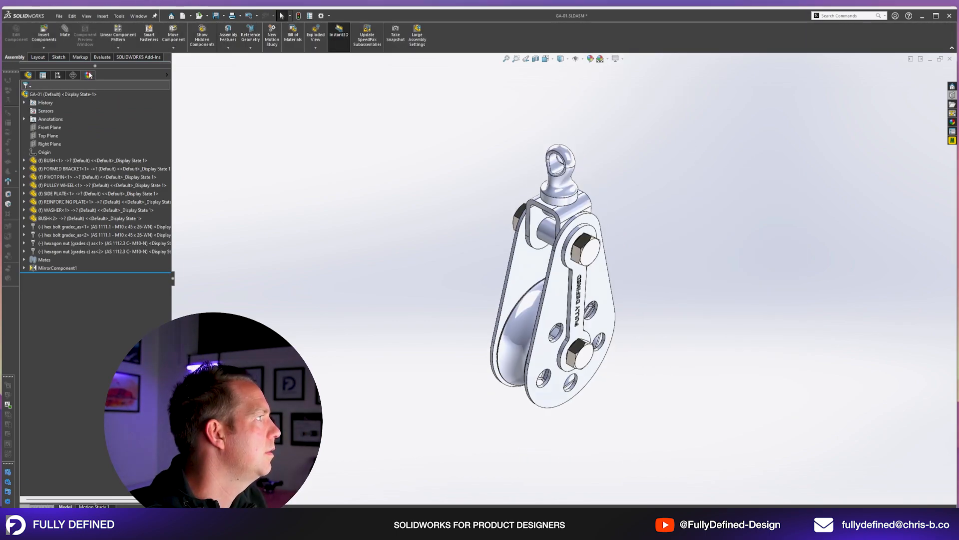
left_click(88, 75)
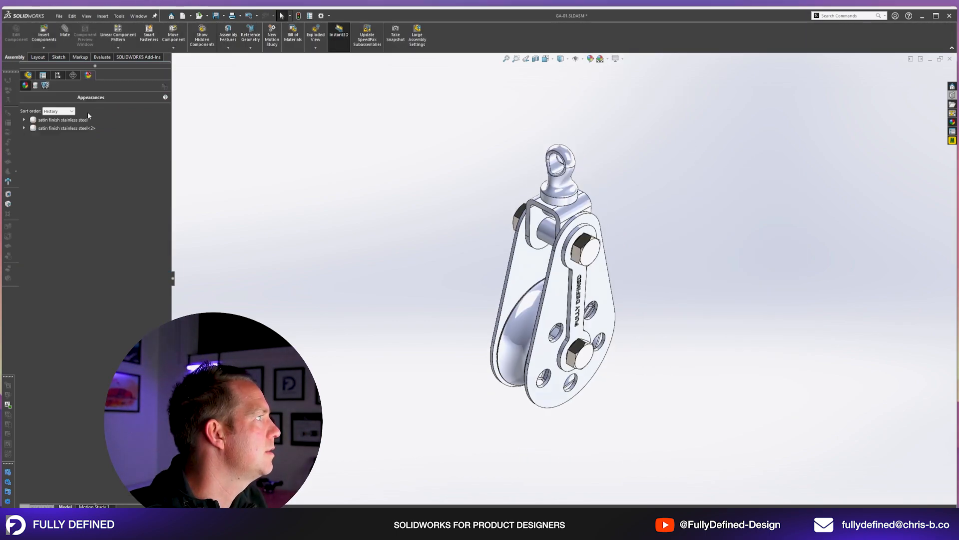
left_click(45, 86)
left_click(66, 169, "ctrl")
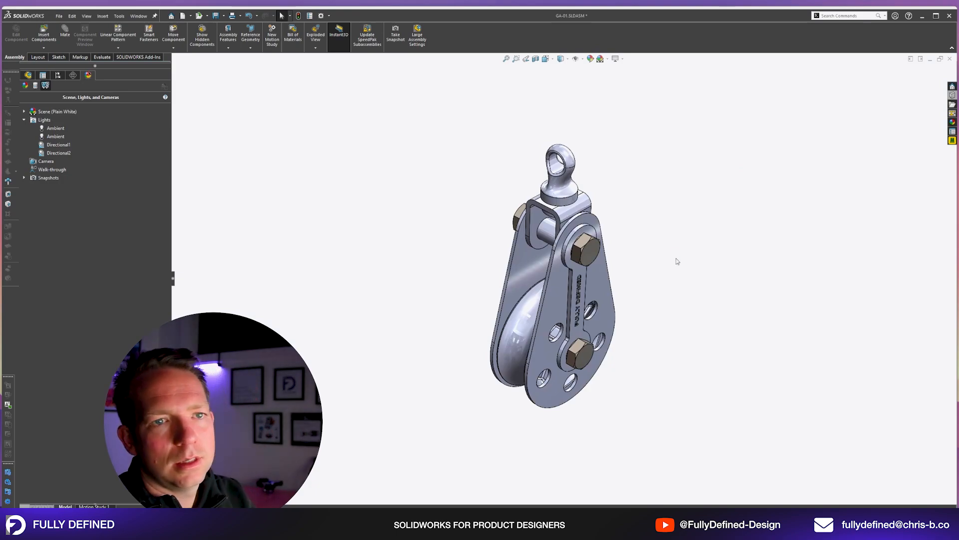
key("Up")
key("Up")
key("Up")
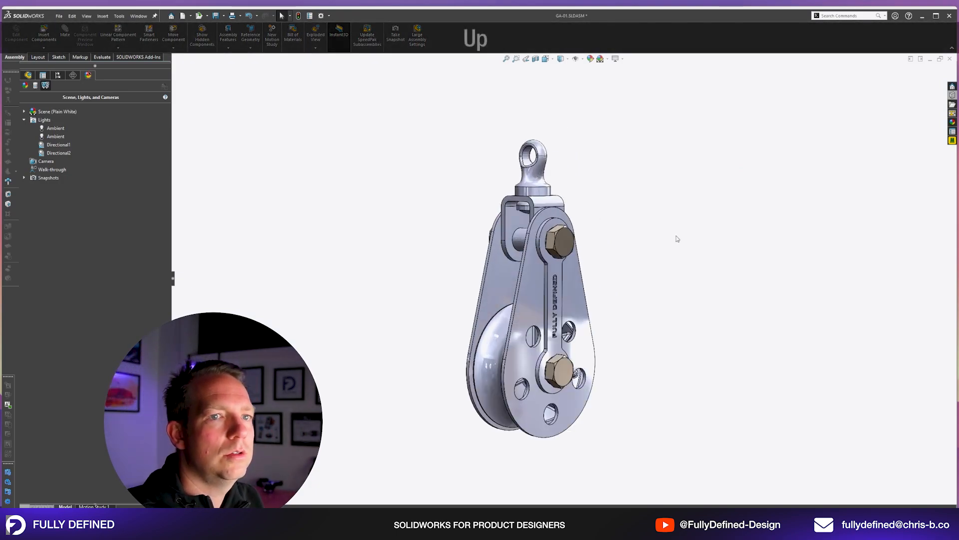
Open the FORMED BRACKET component as its own part from the assembly.
left_click(28, 75)
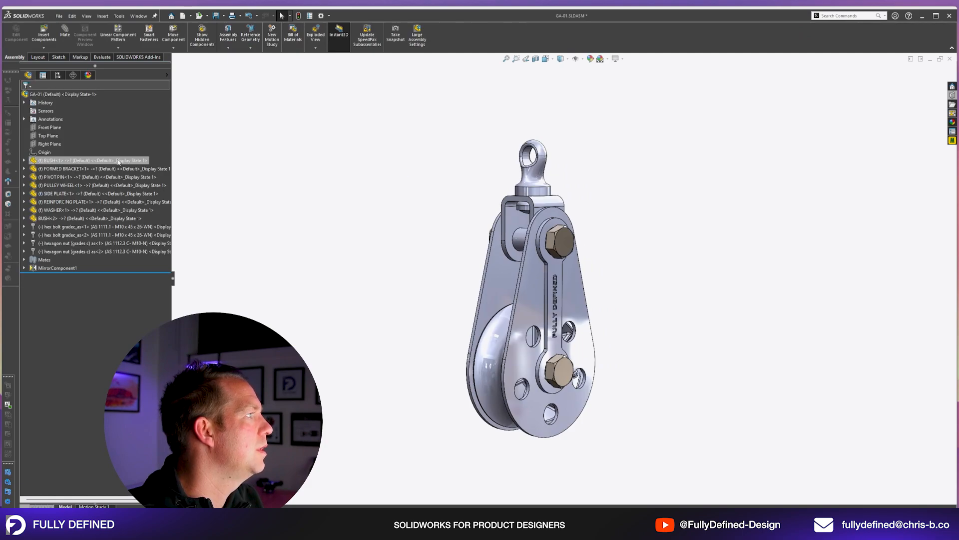
left_click(24, 168)
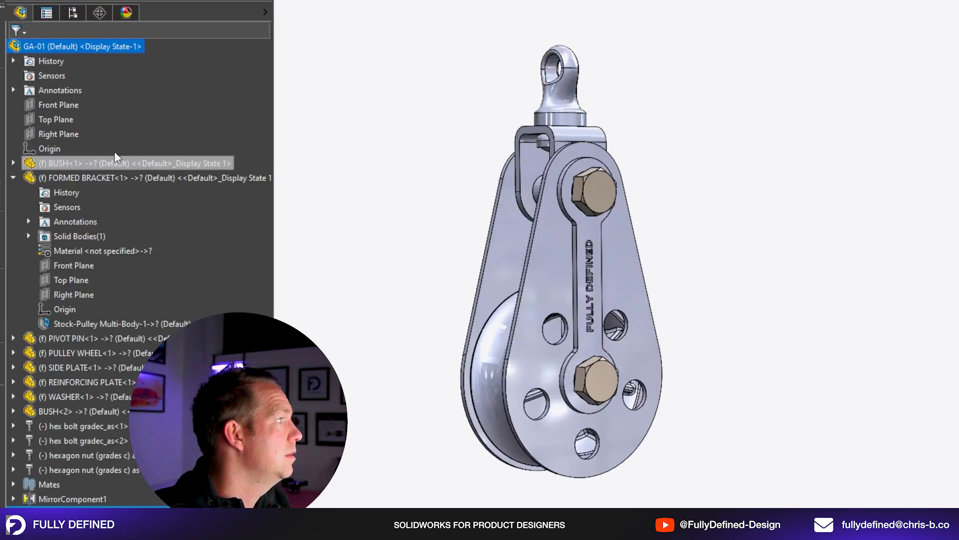
left_click(100, 175)
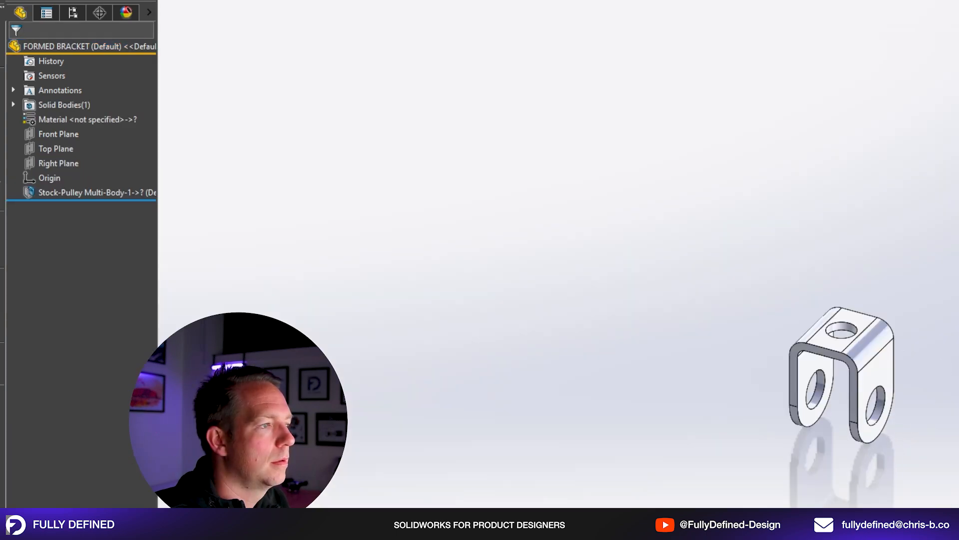
scroll(827, 346, "down", 6)
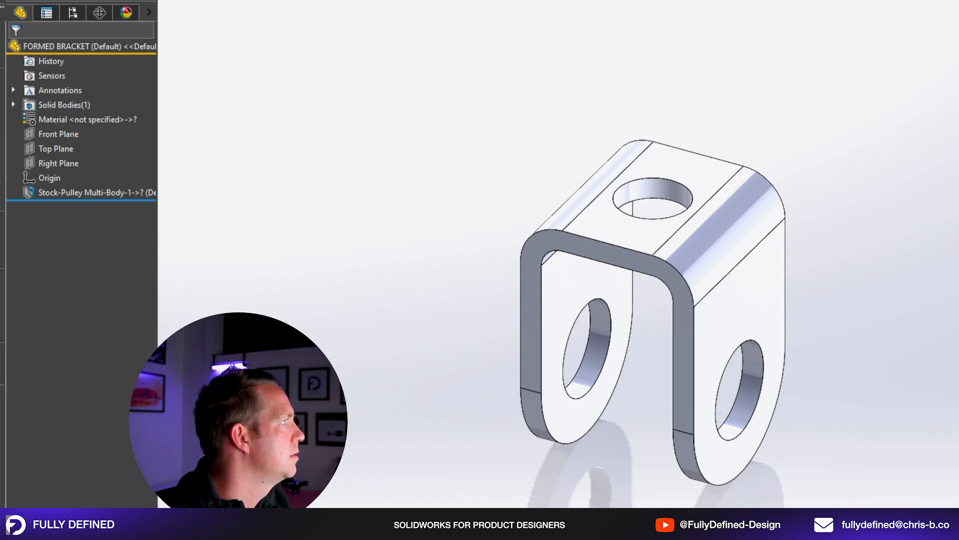
Convert the bracket to 3 mm sheet metal with its flat top face fixed and its bends selected.
left_click(38, 1)
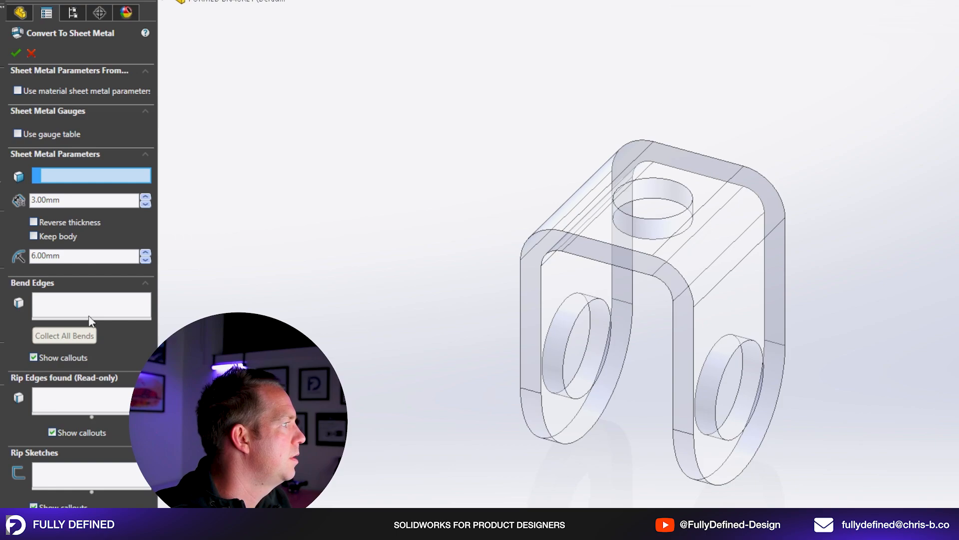
middle_click_drag(574, 178, 626, 151)
left_click(702, 164)
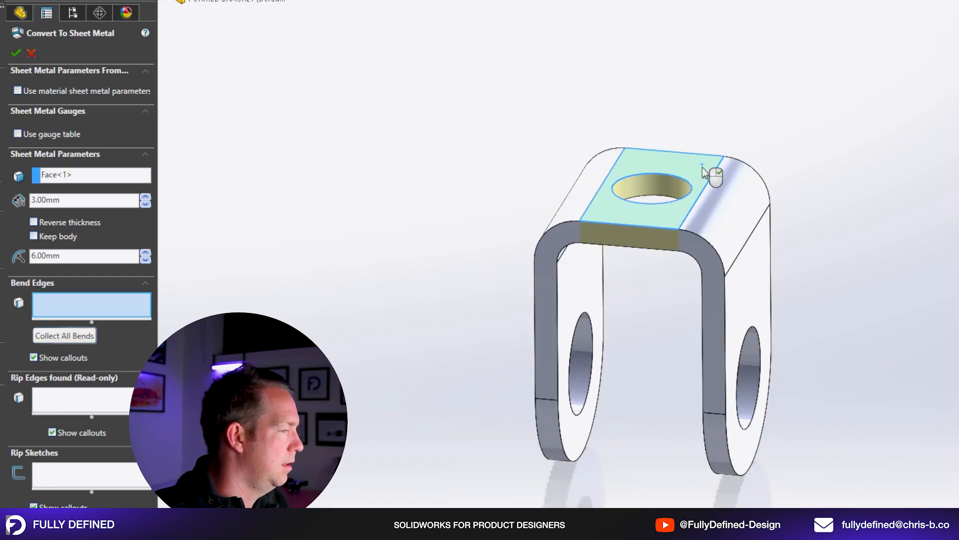
left_click(747, 209)
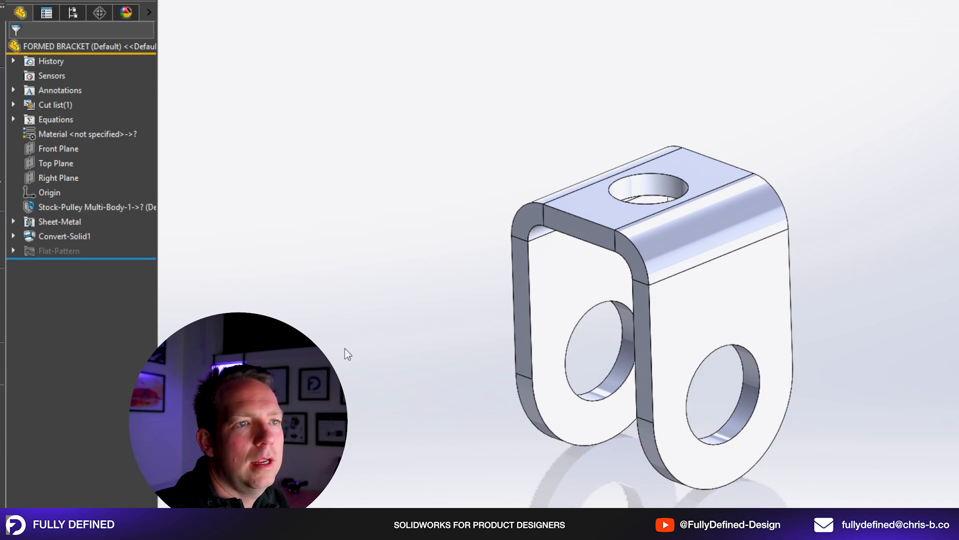